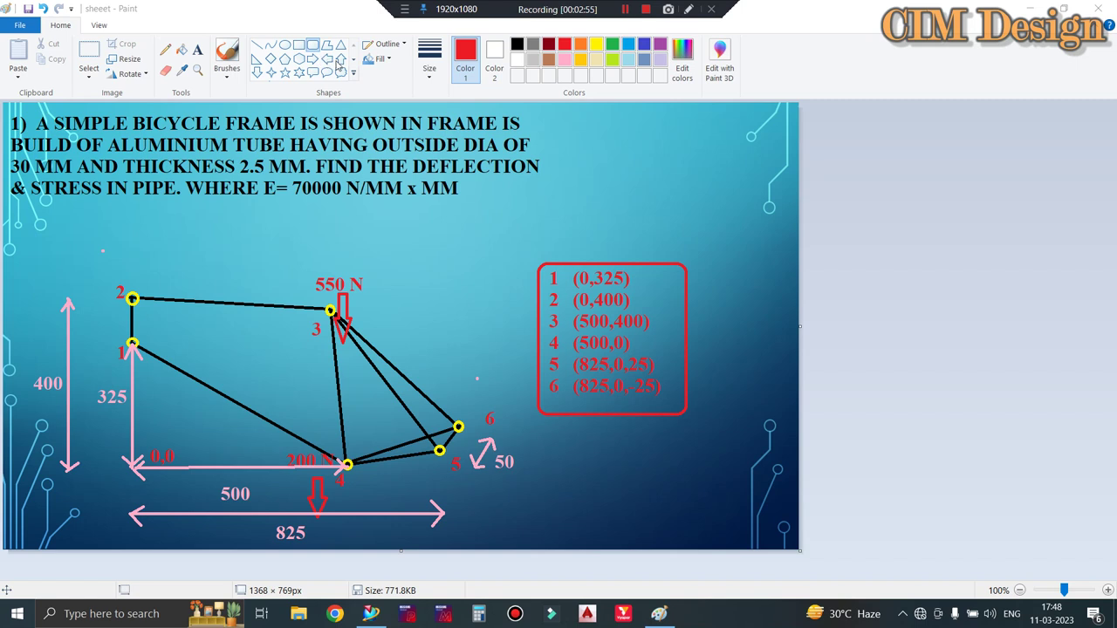
Step: Mark node 5 with a small red oval callout, undoing the first misplaced oval
left_click(340, 73)
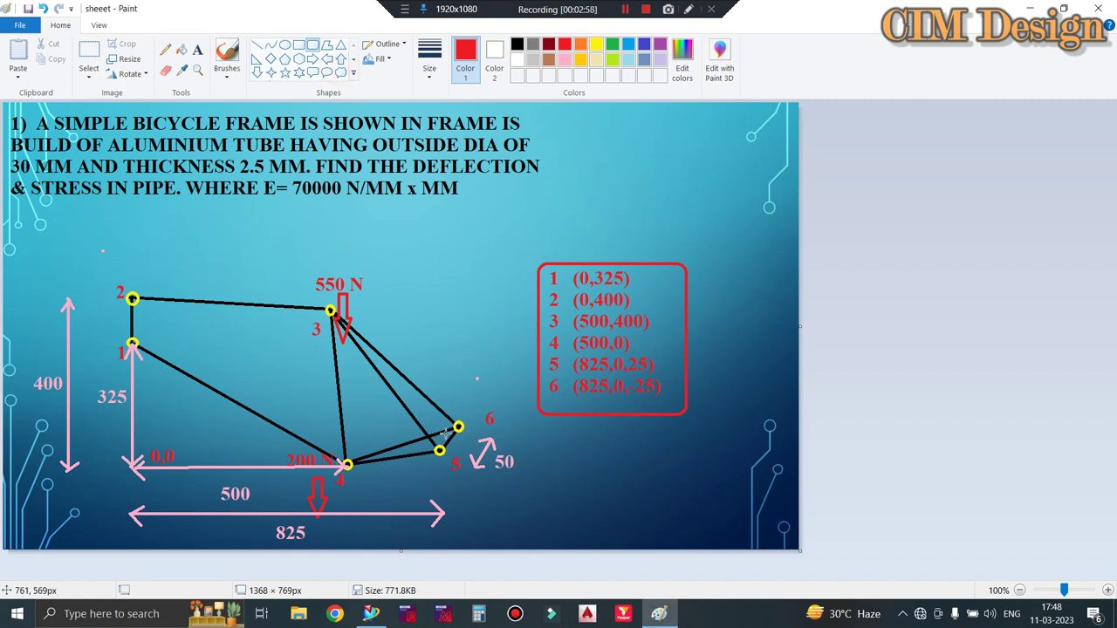
left_click_drag(443, 434, 456, 444)
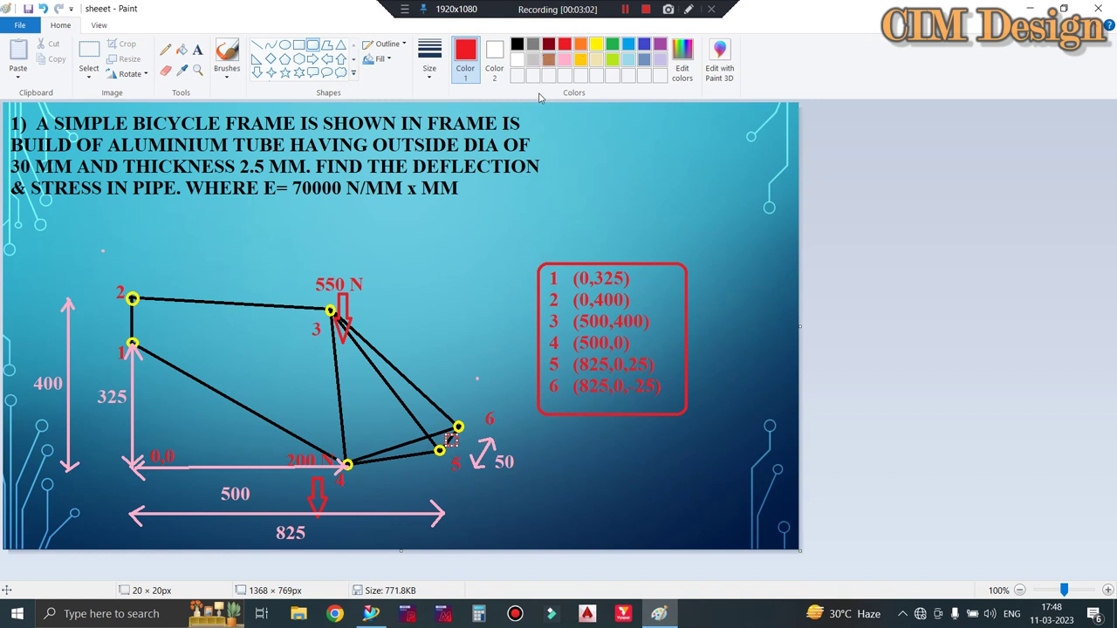
key("ctrl+z")
left_click(327, 72)
left_click_drag(448, 444, 463, 448)
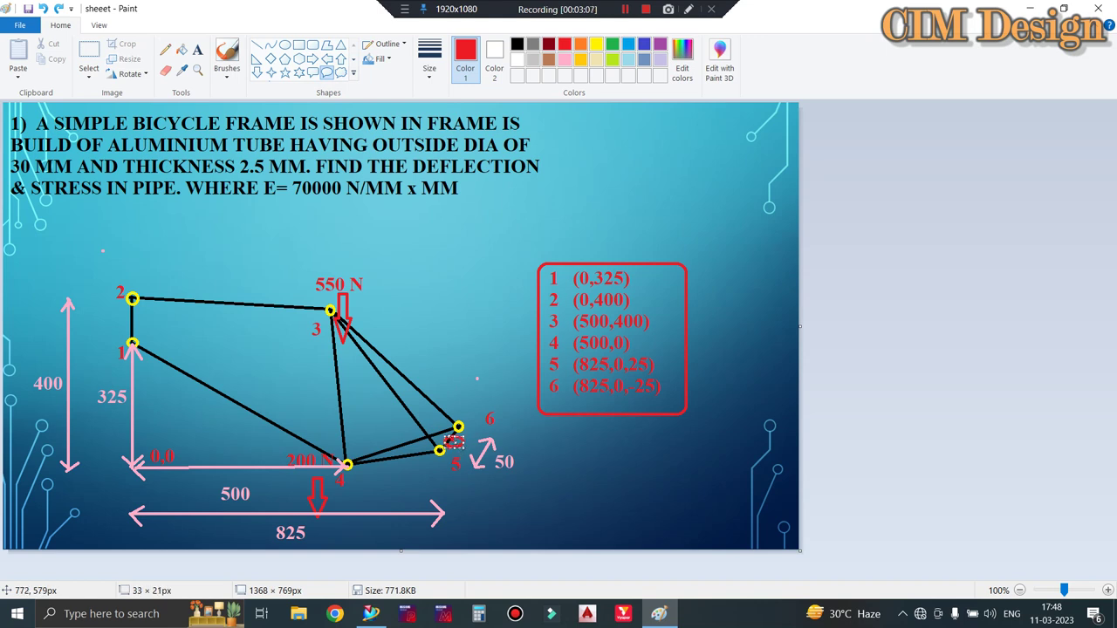
left_click_drag(464, 449, 447, 437)
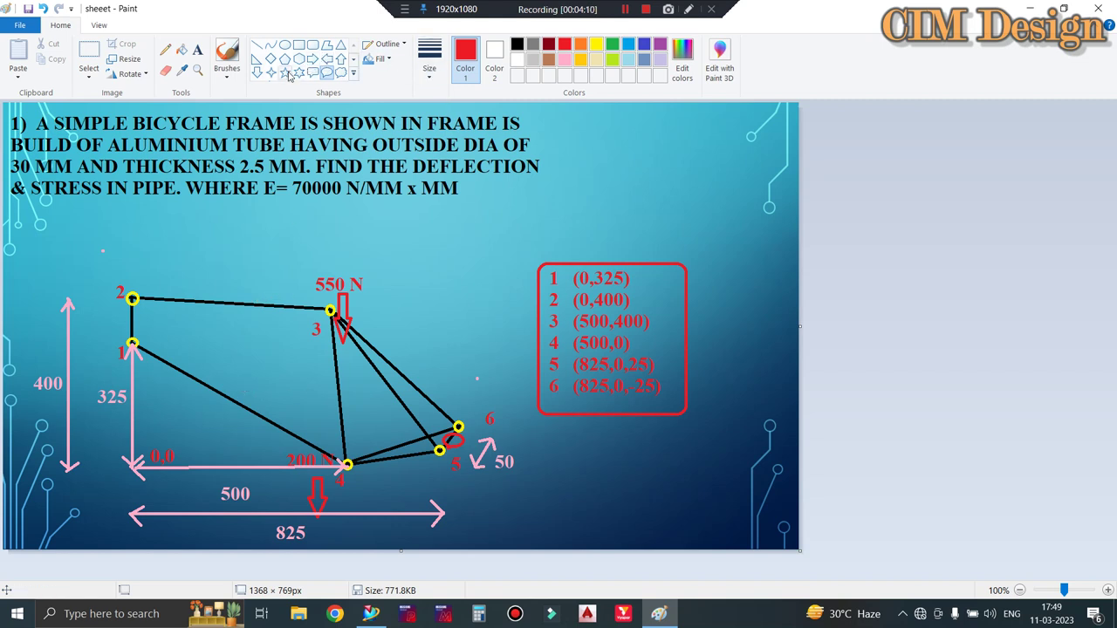
Step: Draw purple six-point stars between nodes 1 and 2 and at node 5
left_click(299, 72)
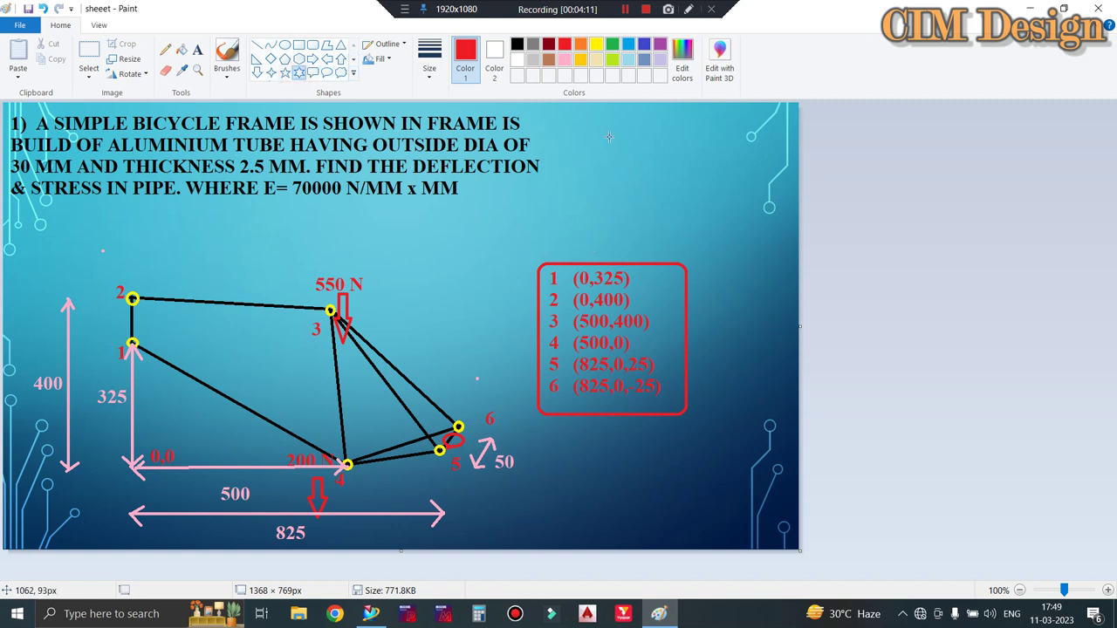
left_click(659, 45)
left_click_drag(114, 312, 150, 334)
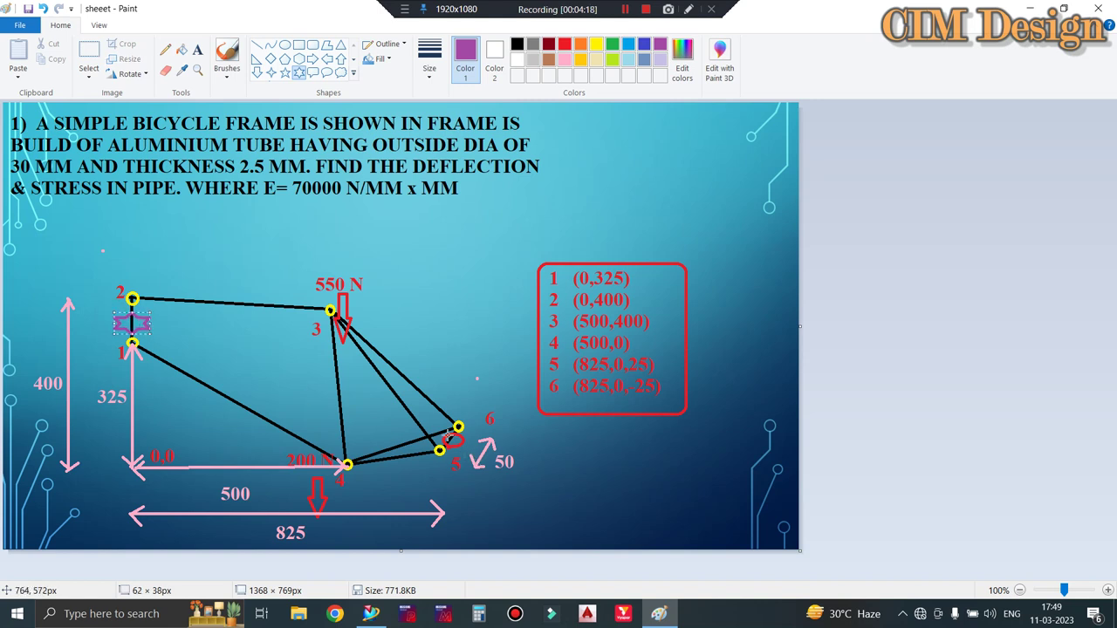
left_click_drag(448, 435, 463, 452)
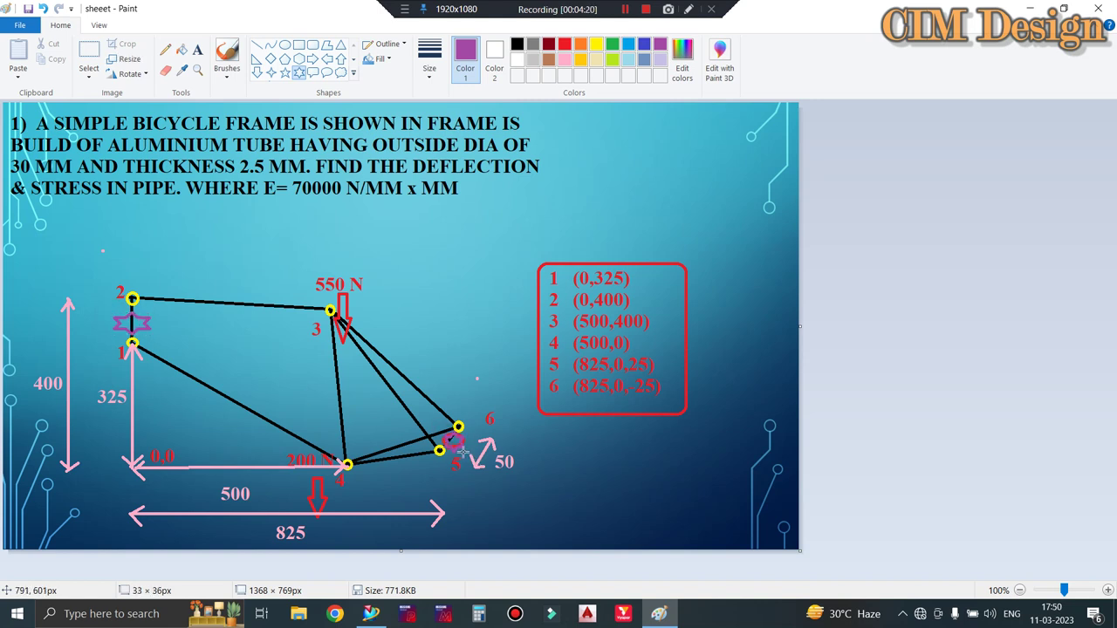
left_click(453, 367)
Step: Draw purple rounded rectangles around the words DEFLECTION and STRESS
left_click(313, 45)
left_click_drag(409, 154, 541, 177)
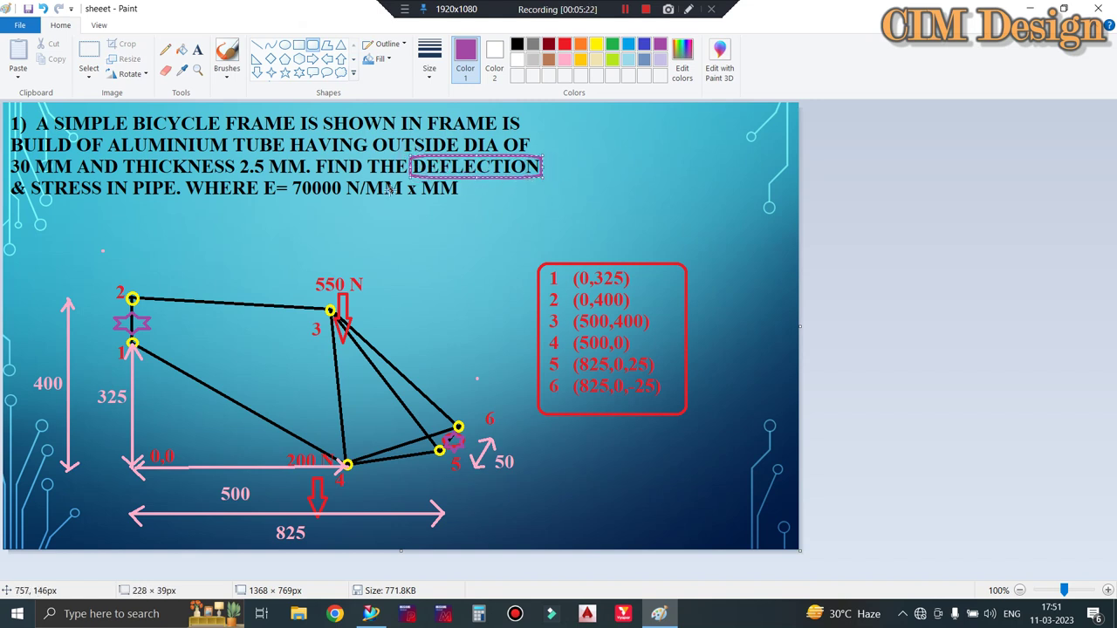
left_click_drag(30, 179, 106, 200)
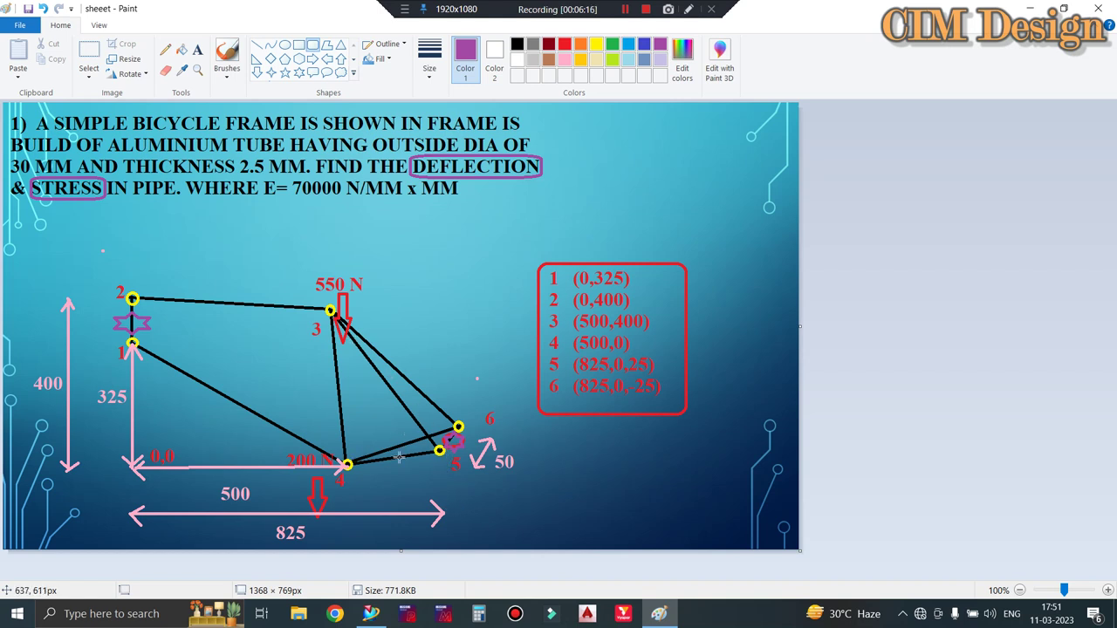
Step: Draw a straight purple line from node 4 through node 6 toward the coordinate table
left_click(257, 44)
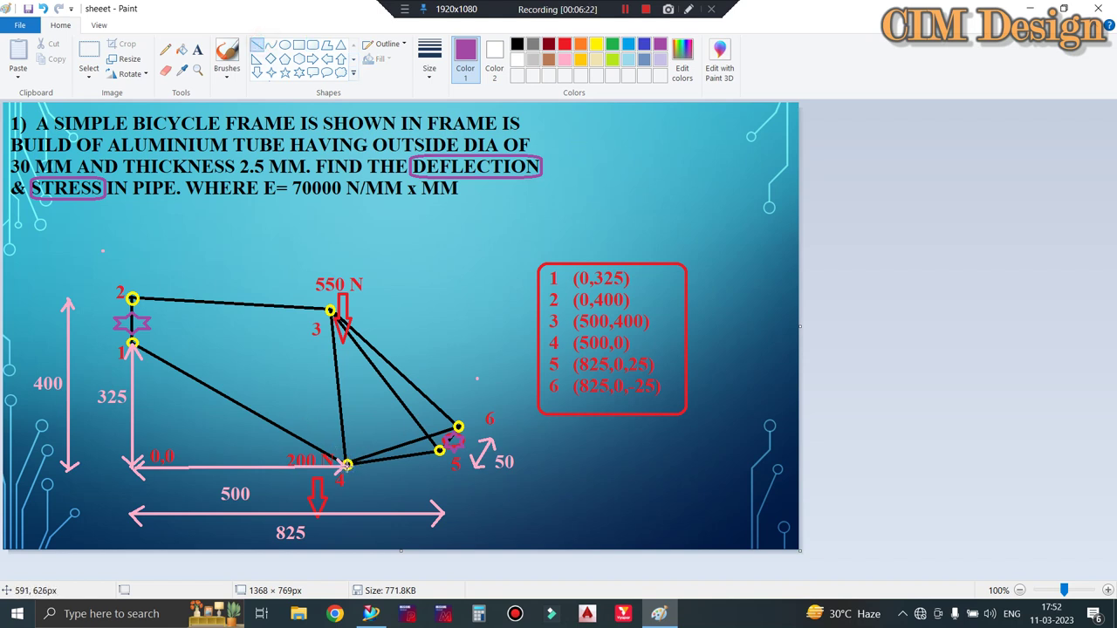
left_click_drag(347, 463, 567, 411)
Step: Draw purple rectangles around '30 MM' and '2.5' in the problem text
left_click(298, 45)
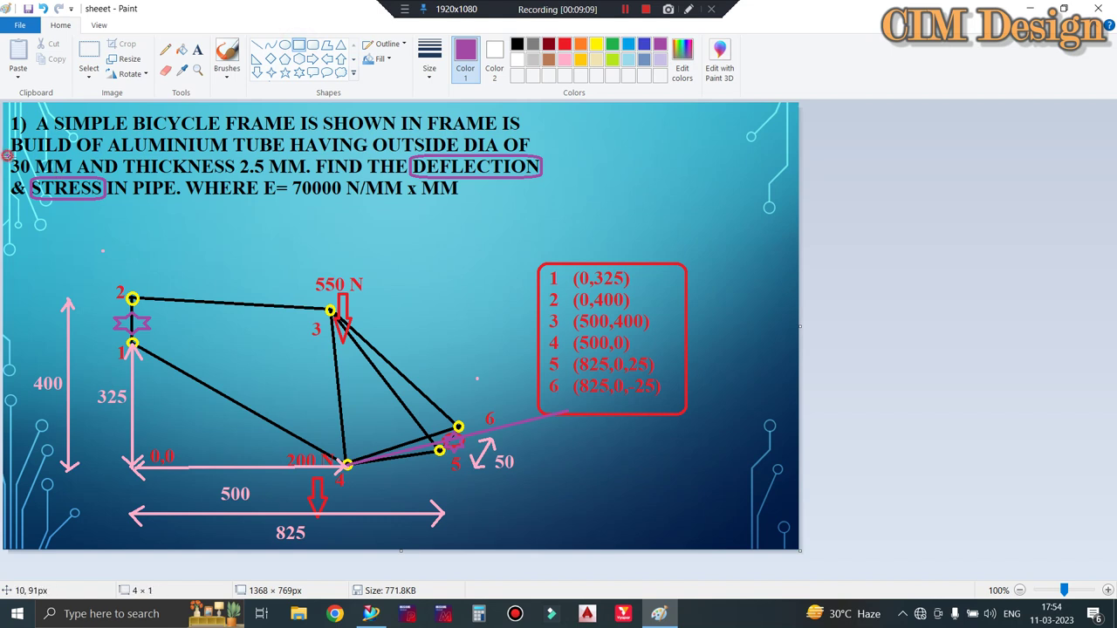
left_click_drag(7, 156, 76, 177)
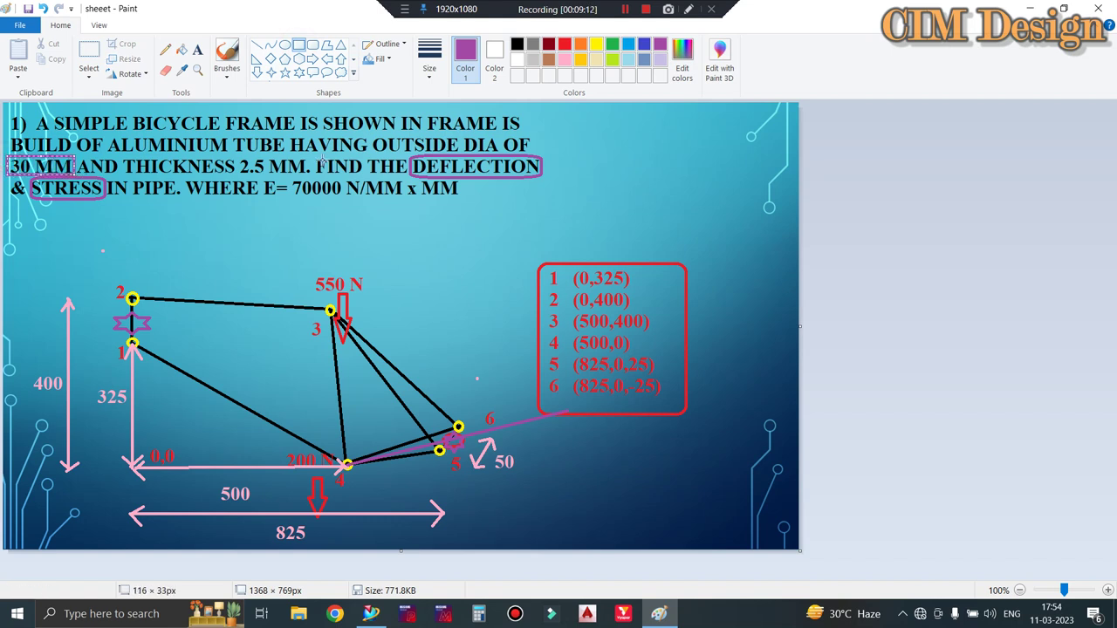
left_click_drag(237, 155, 270, 178)
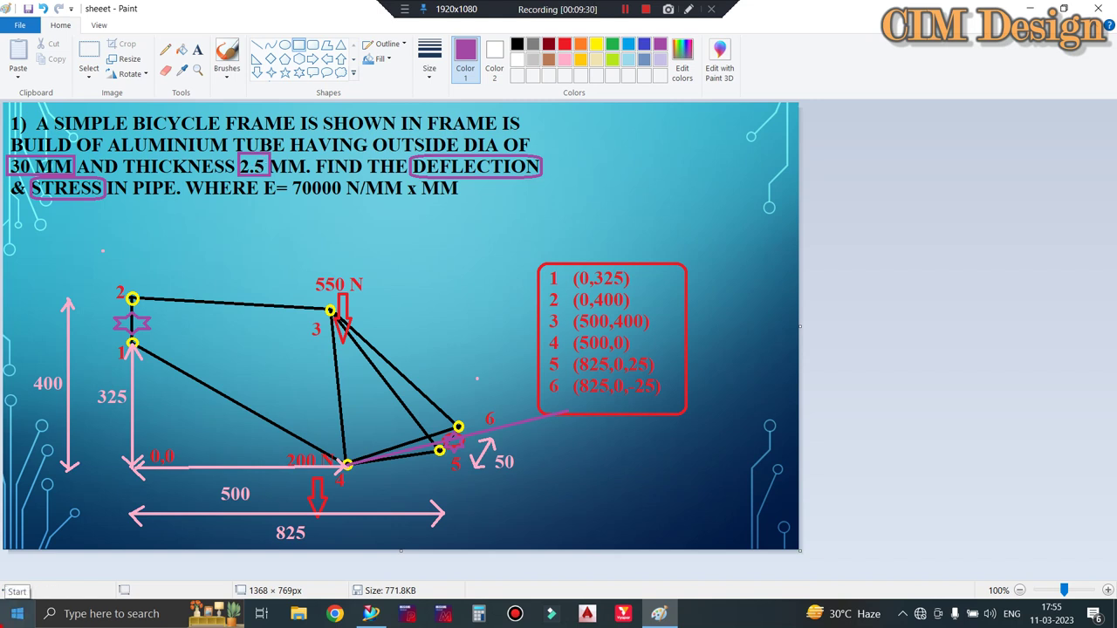
Step: Launch Mechanical APDL 15.0 from the ANSYS 15.0 folder in the Start menu
left_click(17, 614)
left_click(125, 283)
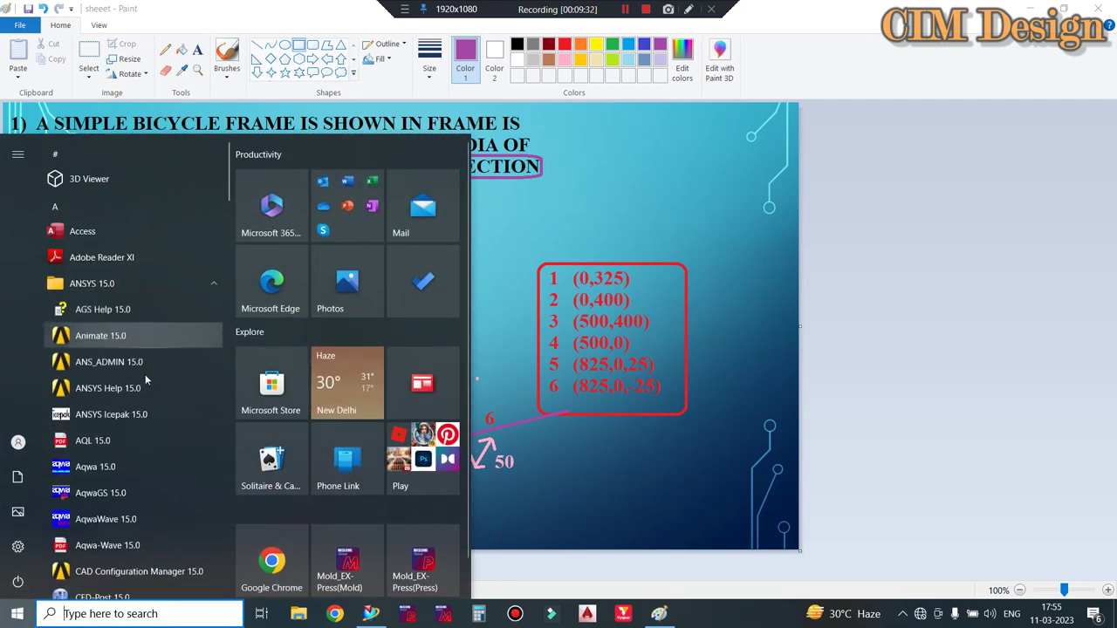
scroll(144, 410, "down", 1)
scroll(148, 428, "down", 3)
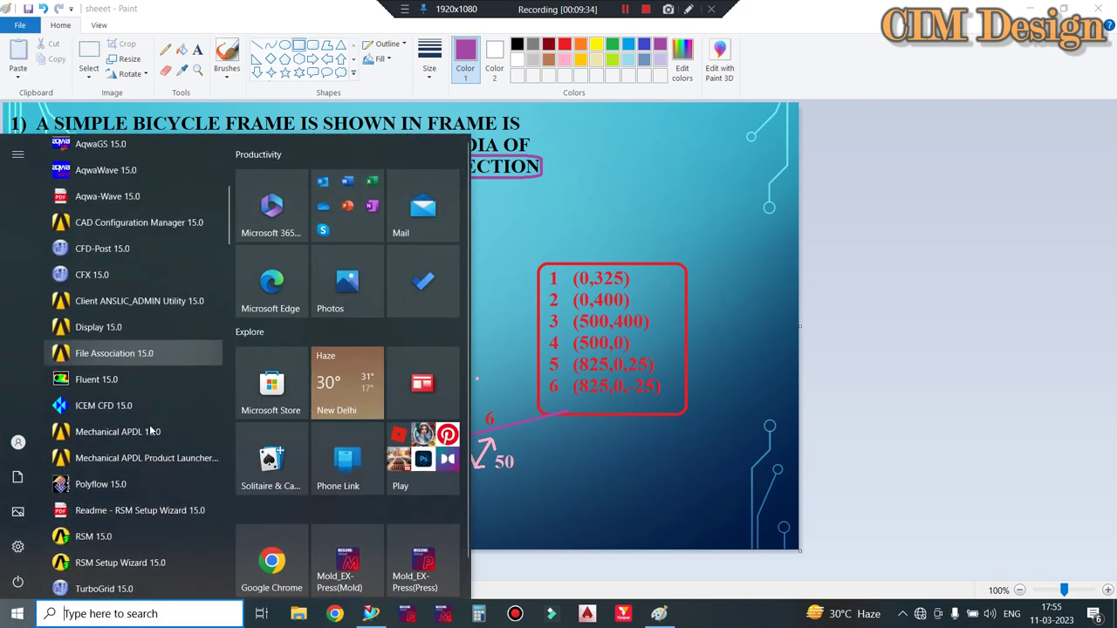
scroll(149, 424, "down", 3)
scroll(149, 428, "down", 1)
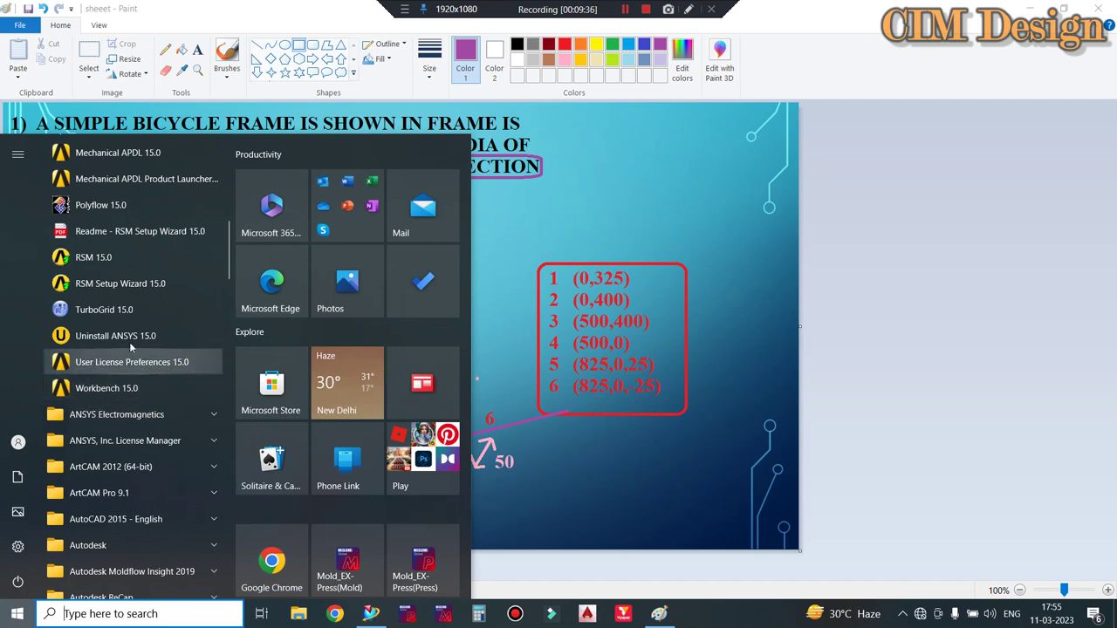
scroll(123, 358, "down", 1)
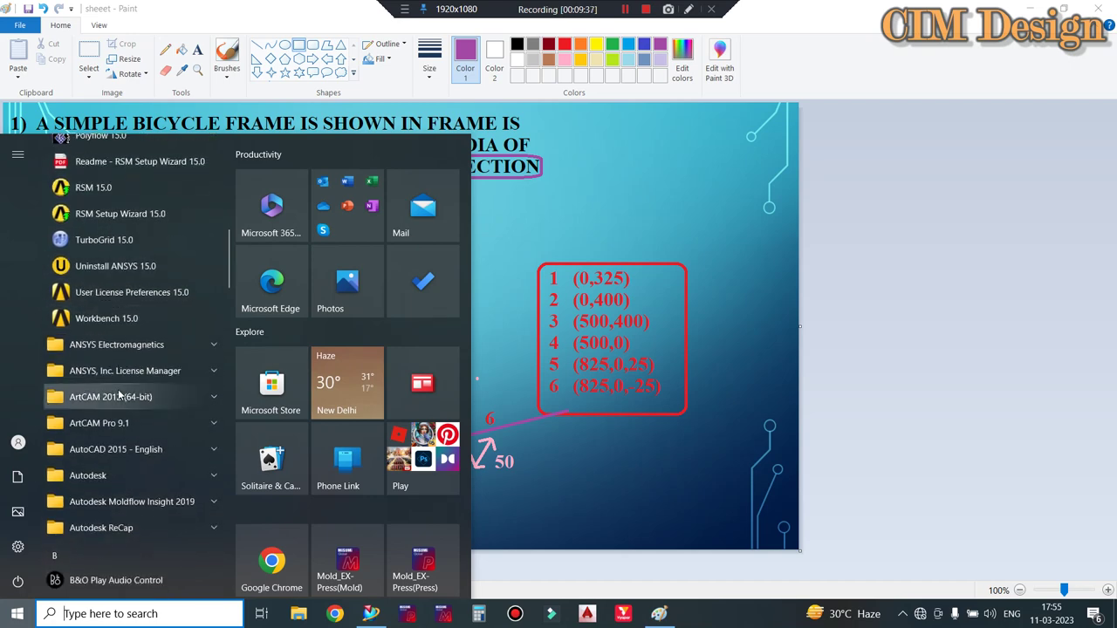
scroll(123, 358, "up", 2)
scroll(123, 357, "up", 1)
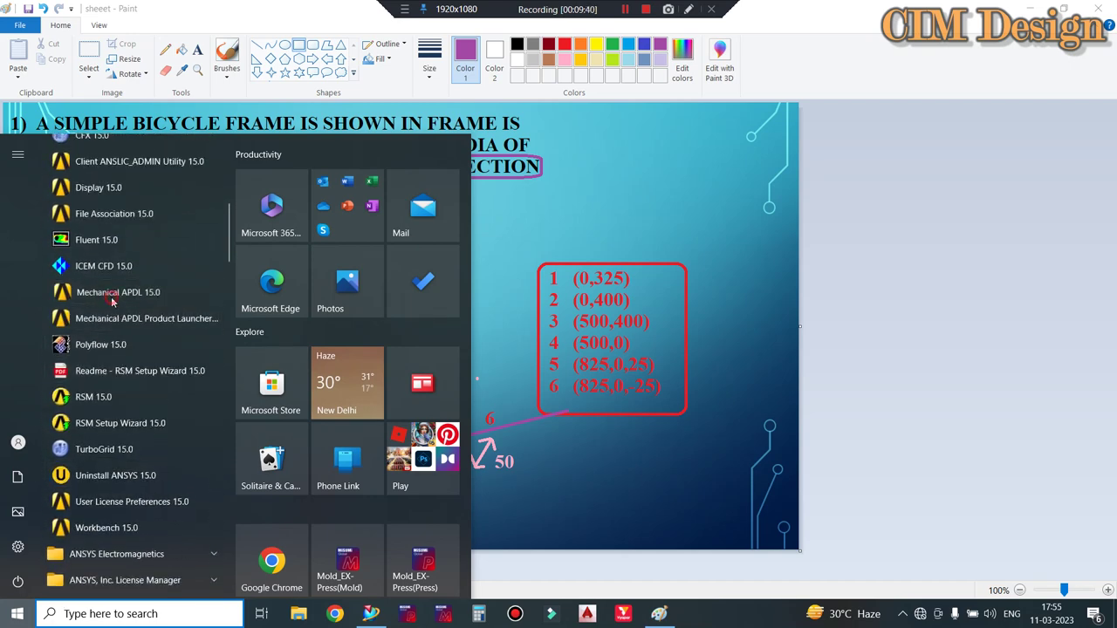
left_click(112, 295)
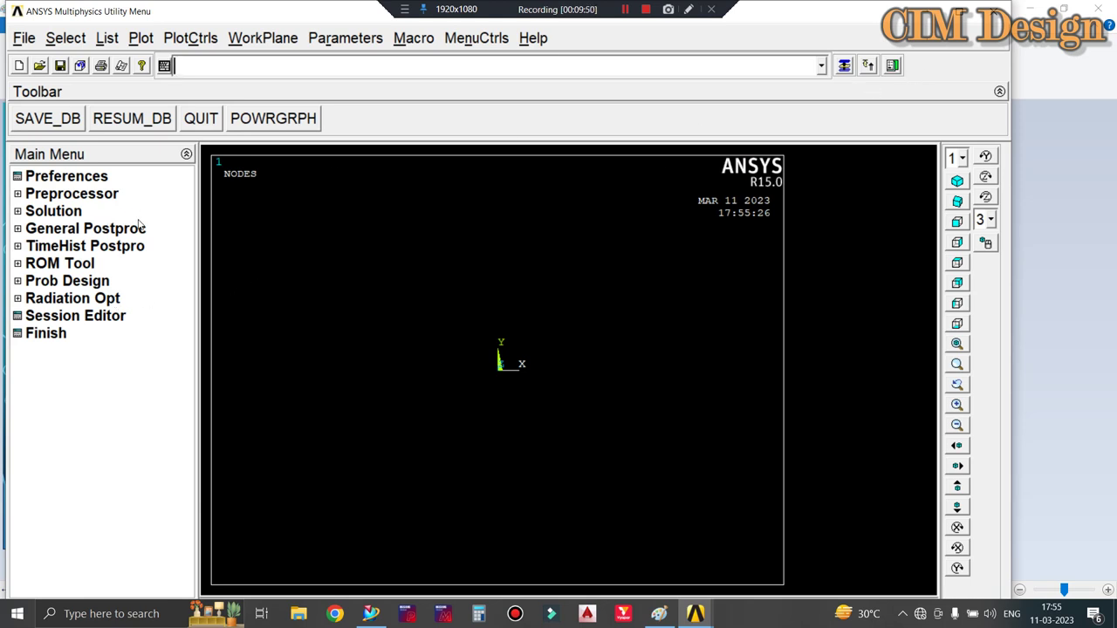
Step: Set GUI preferences to Structural only and expand the Preprocessor menu
left_click(76, 178)
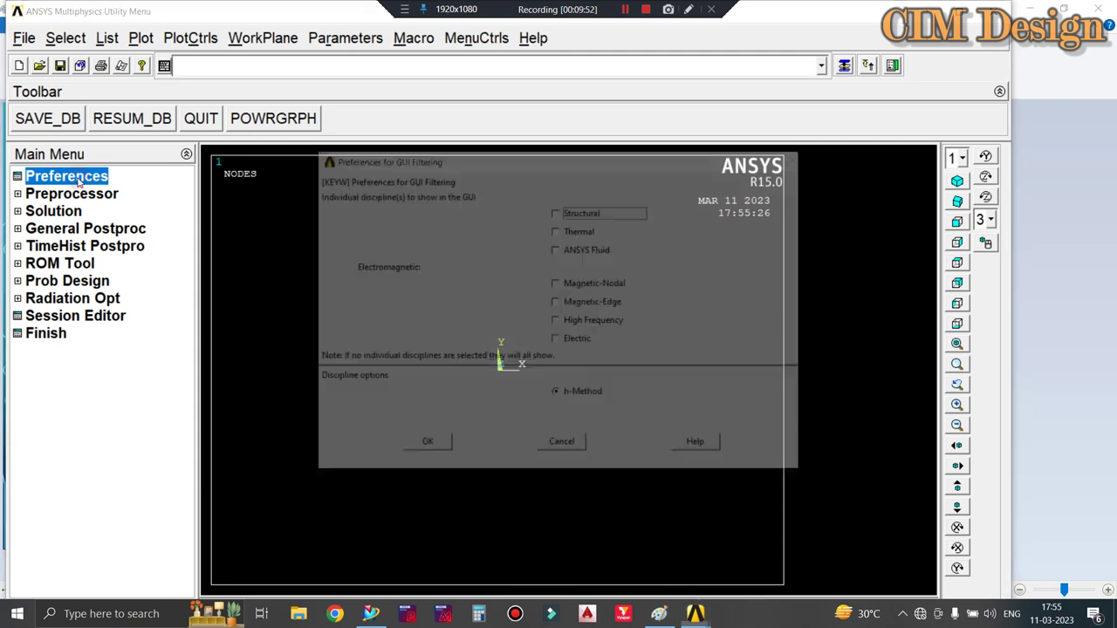
left_click(557, 213)
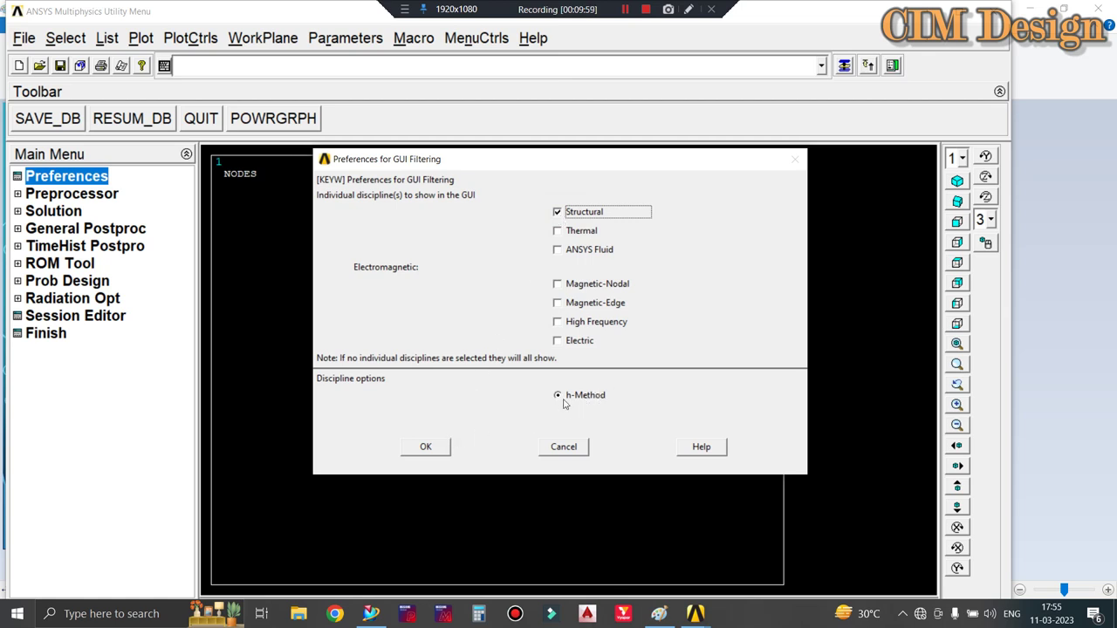
left_click(425, 447)
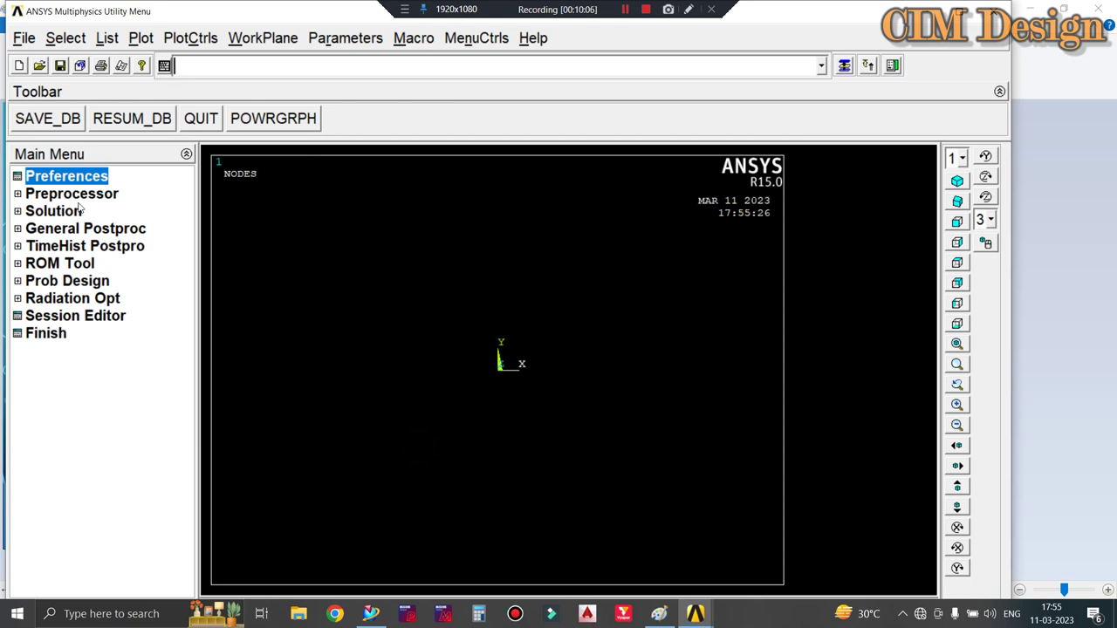
left_click(75, 196)
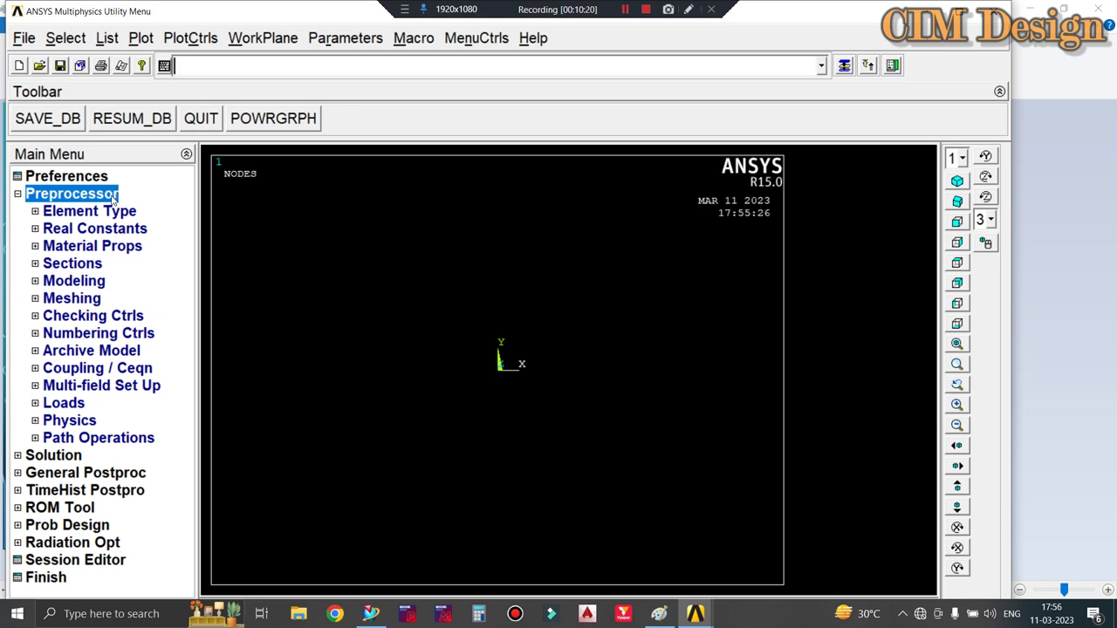
Step: Open the Library of Element Types and browse the Link, Beam, Pipe, Solid and Shell categories
left_click(105, 211)
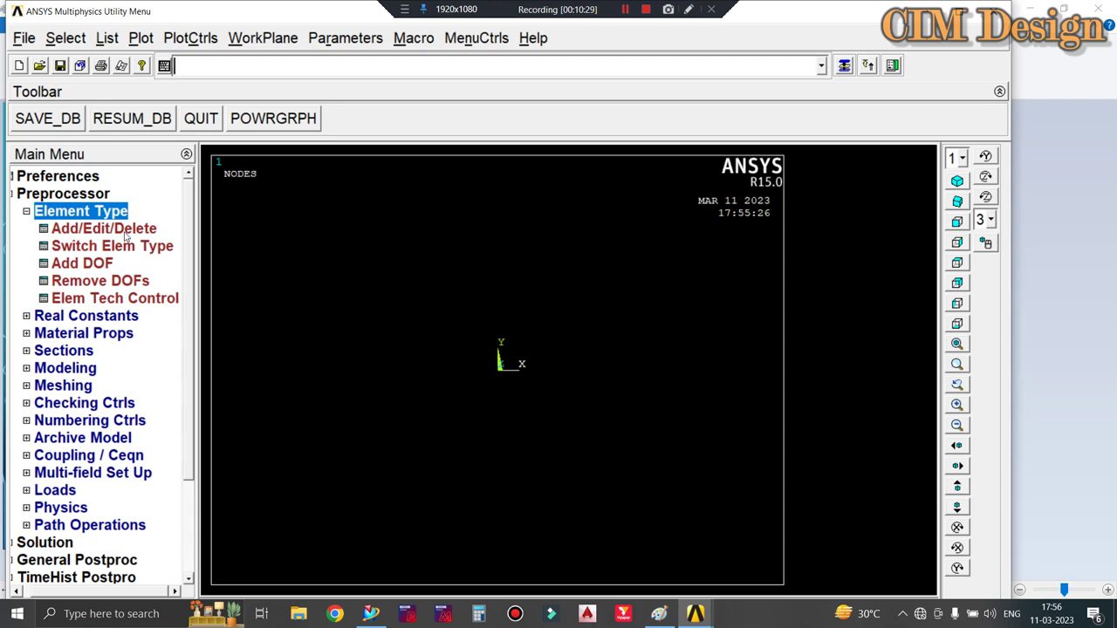
left_click(124, 231)
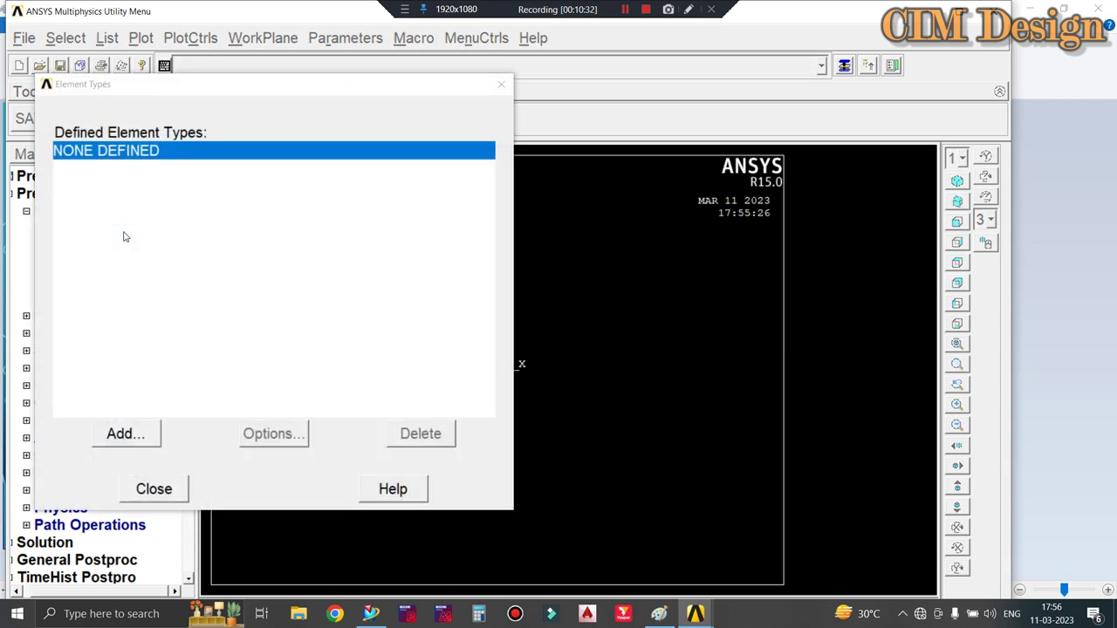
left_click(124, 440)
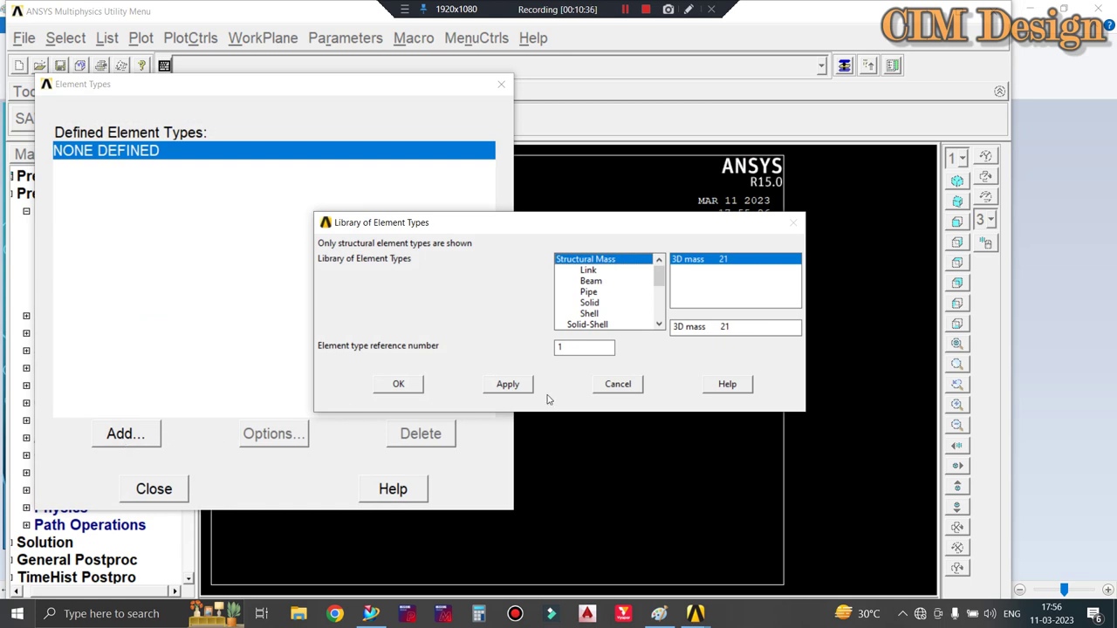
left_click(586, 271)
left_click(590, 281)
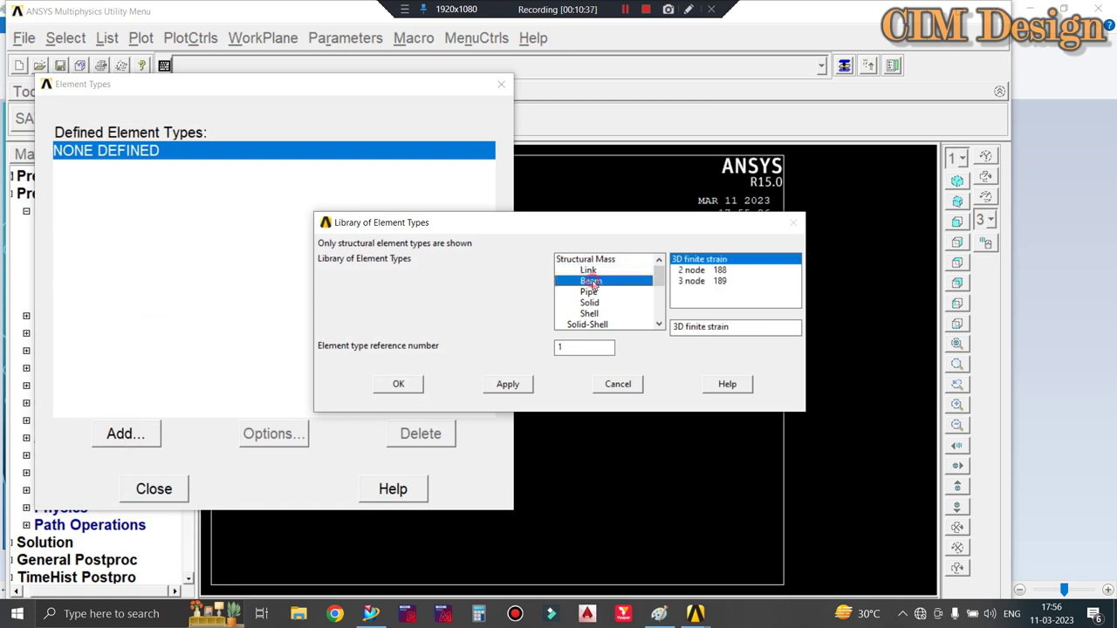
left_click(591, 292)
left_click(592, 304)
left_click(591, 313)
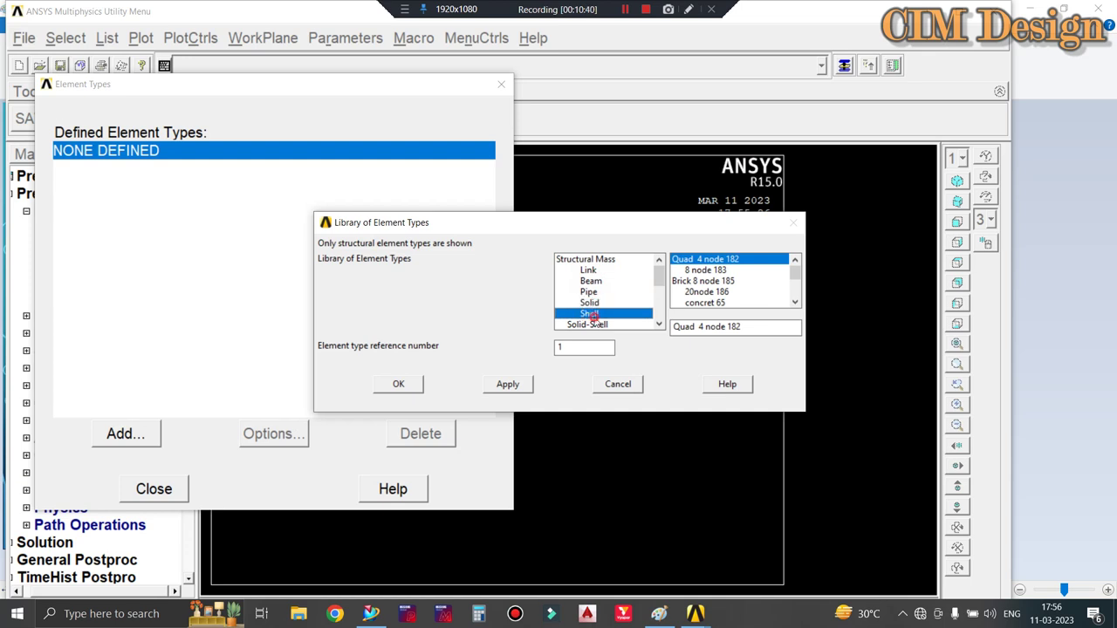
left_click(596, 325)
Step: Add Pipe > 3D finite strain 2 node 288 as element type 1 and close the list
scroll(619, 312, "down", 1)
scroll(619, 312, "down", 2)
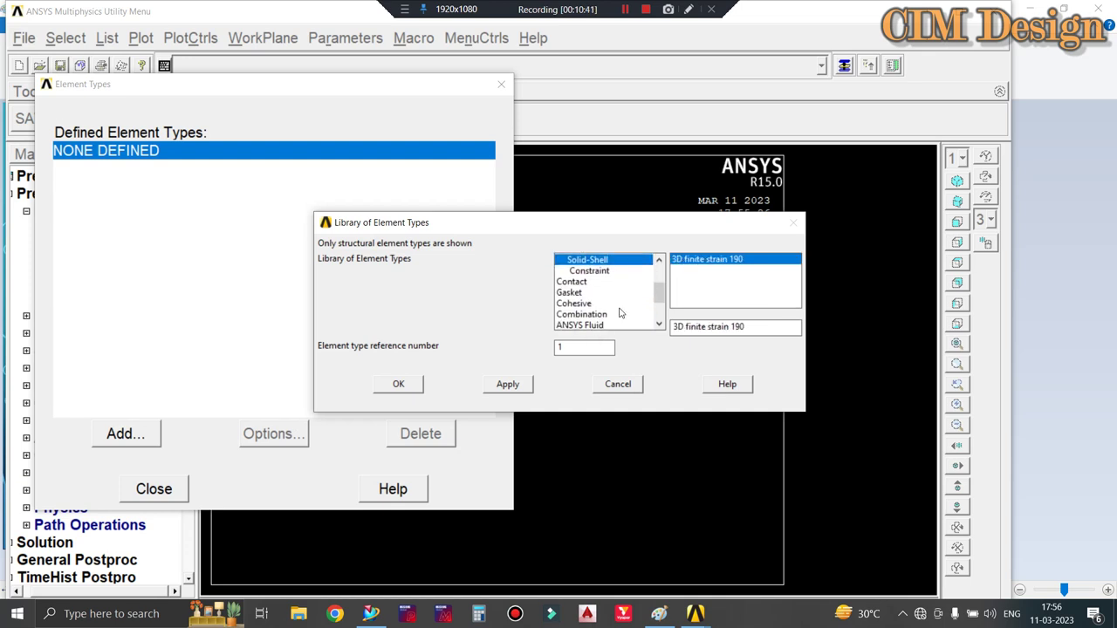
left_click(600, 281)
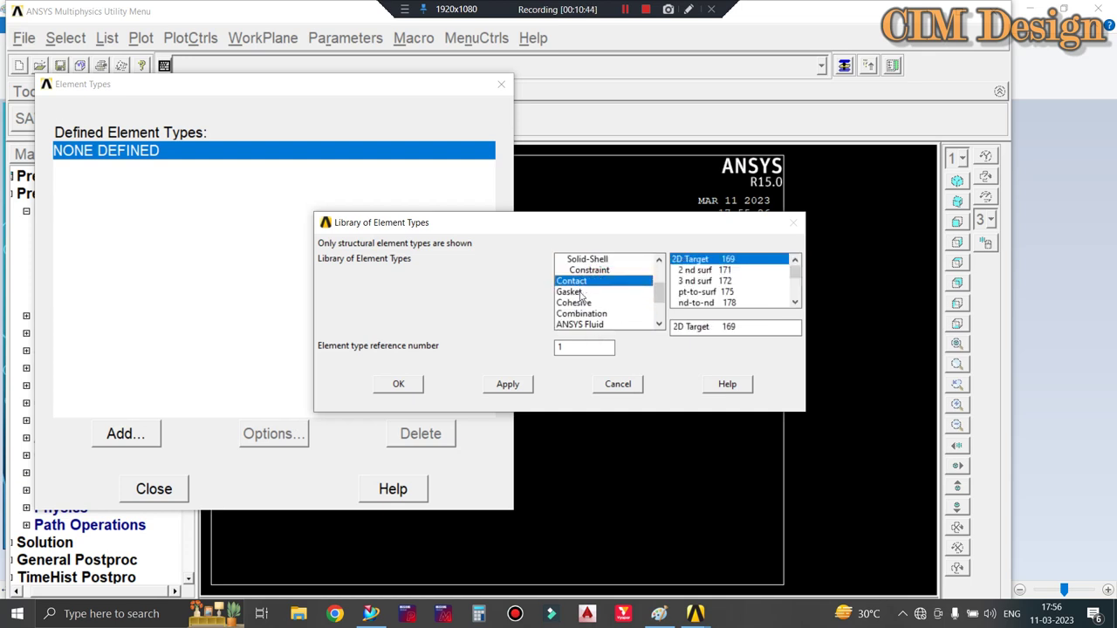
left_click(582, 292)
left_click(594, 303)
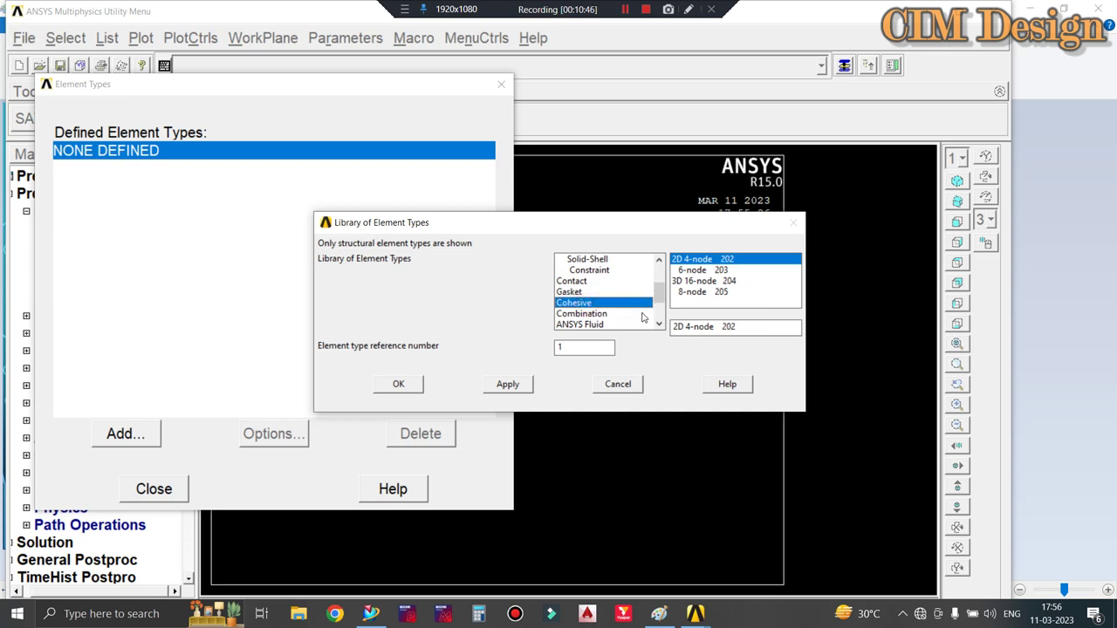
scroll(593, 316, "down", 1)
scroll(589, 310, "down", 1)
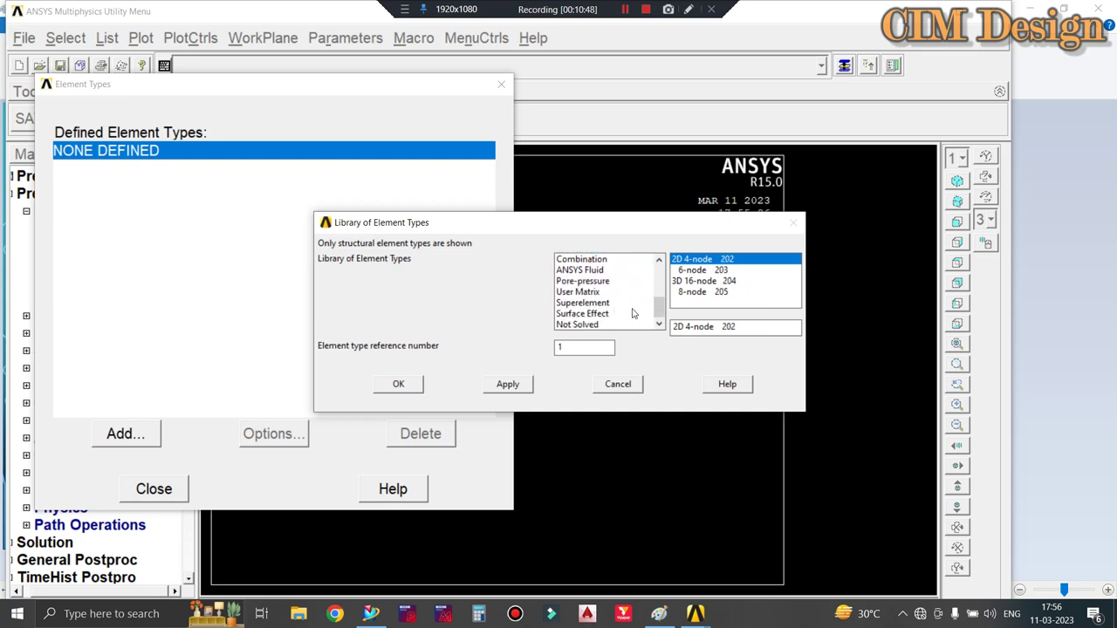
scroll(611, 316, "up", 2)
scroll(608, 306, "up", 2)
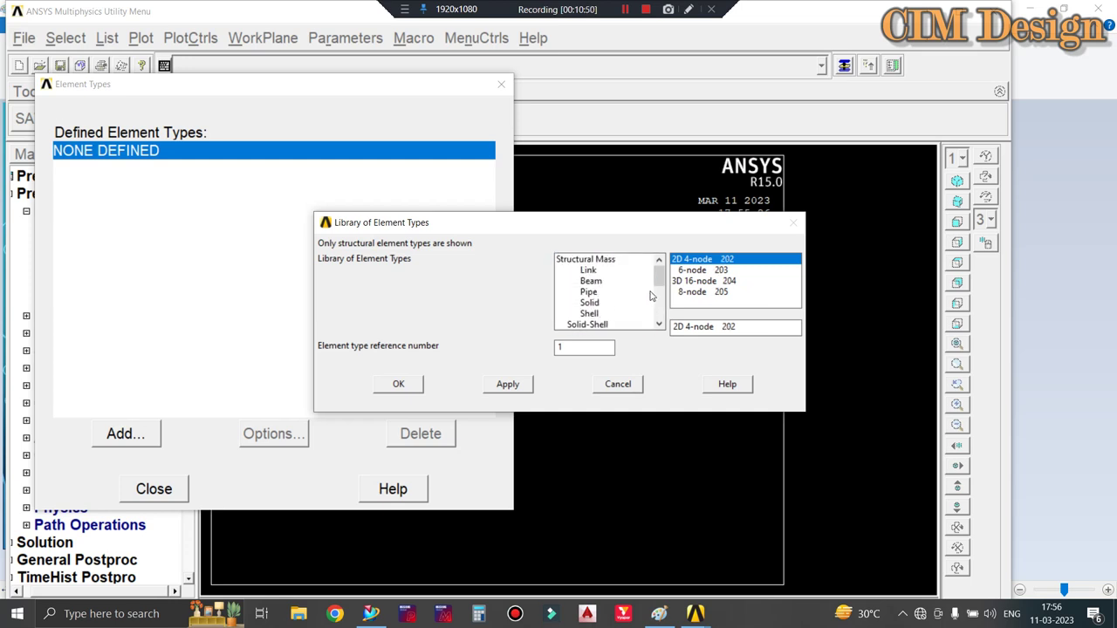
left_click(598, 293)
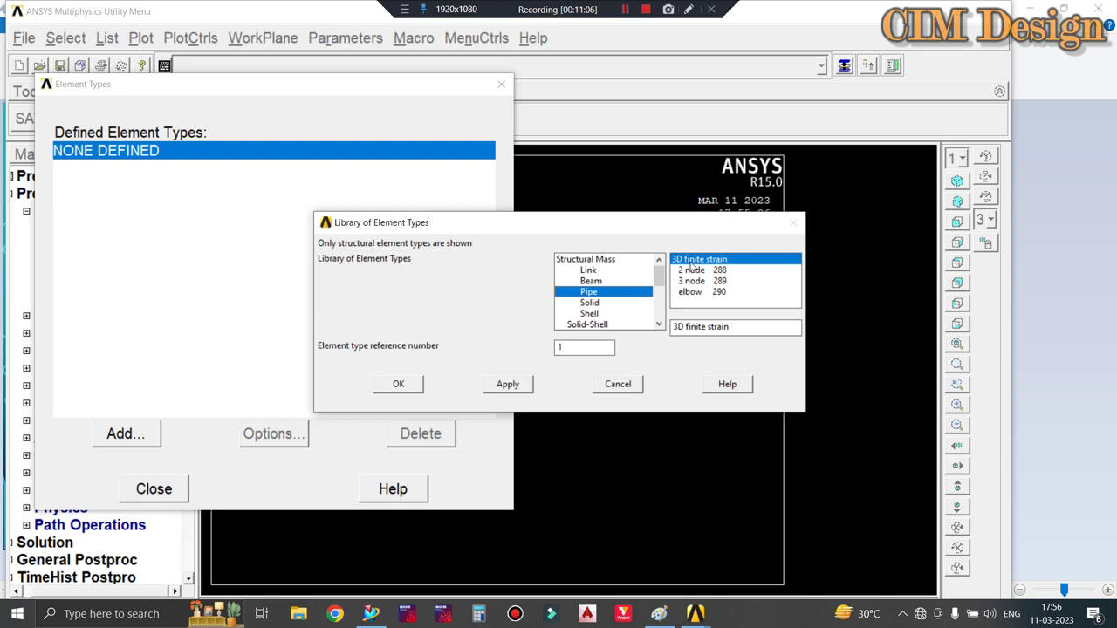
left_click(397, 384)
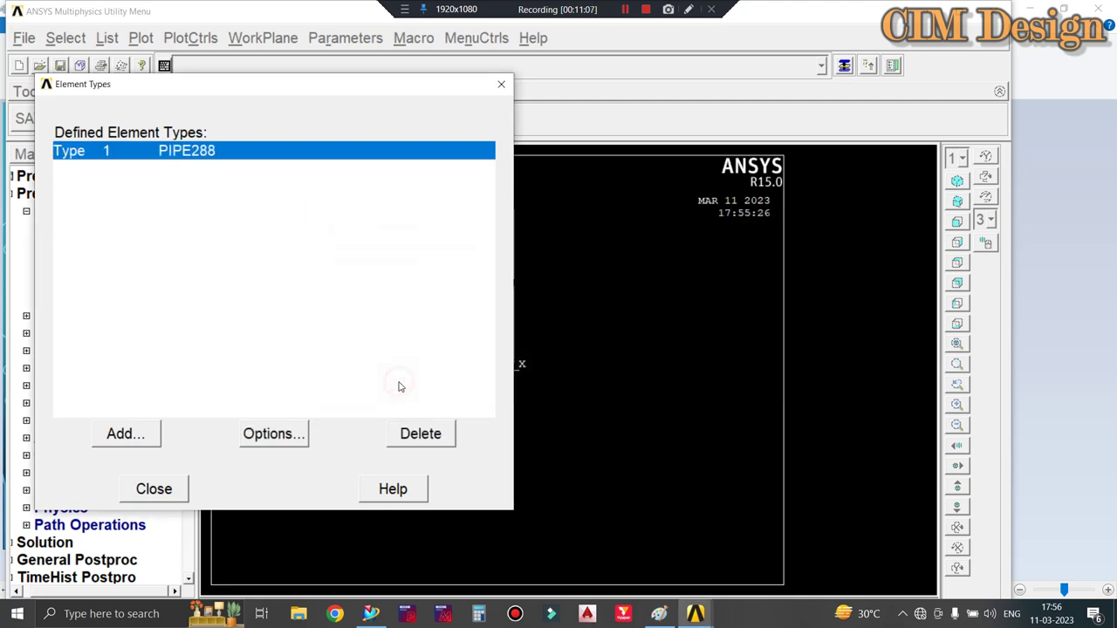
left_click(154, 488)
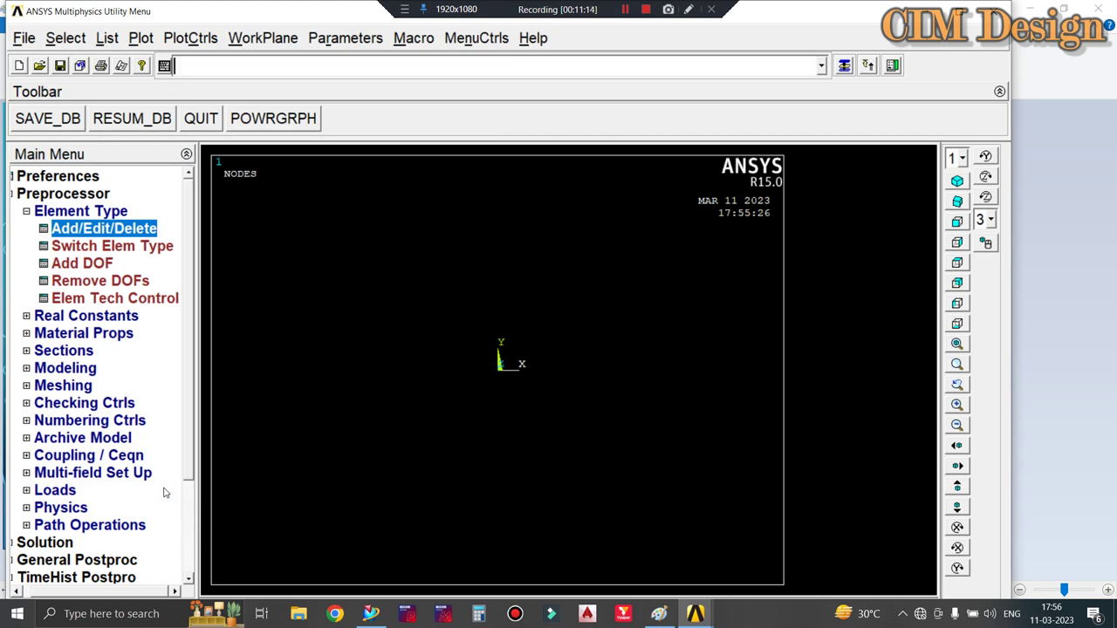
Step: Confirm no real constant sets are defined, then bring up Material Props > Material Models
left_click(118, 320)
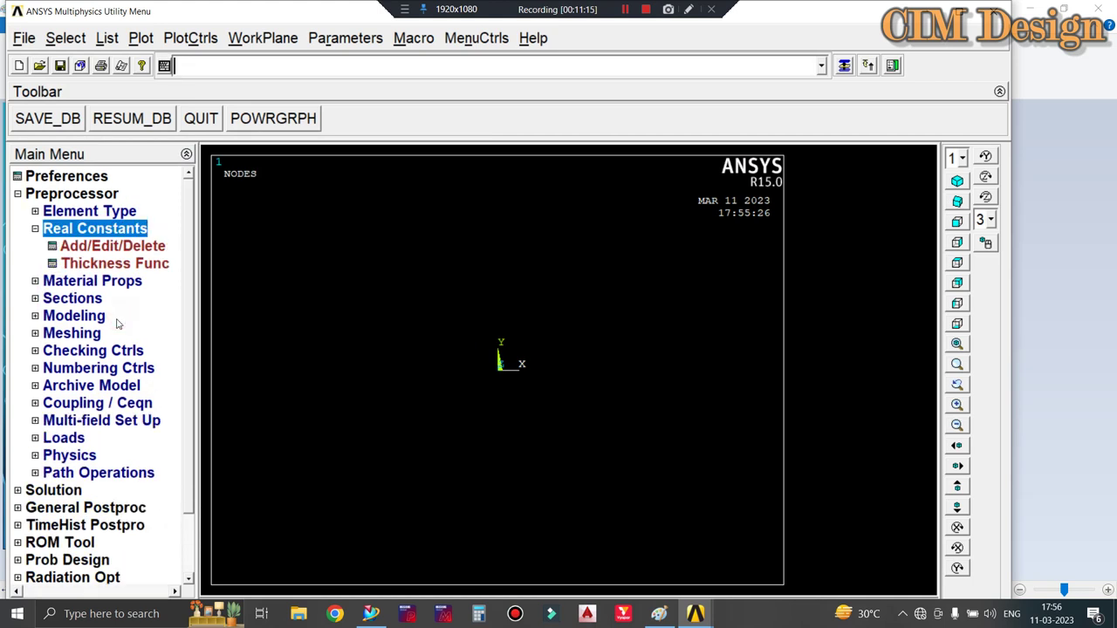
left_click(113, 248)
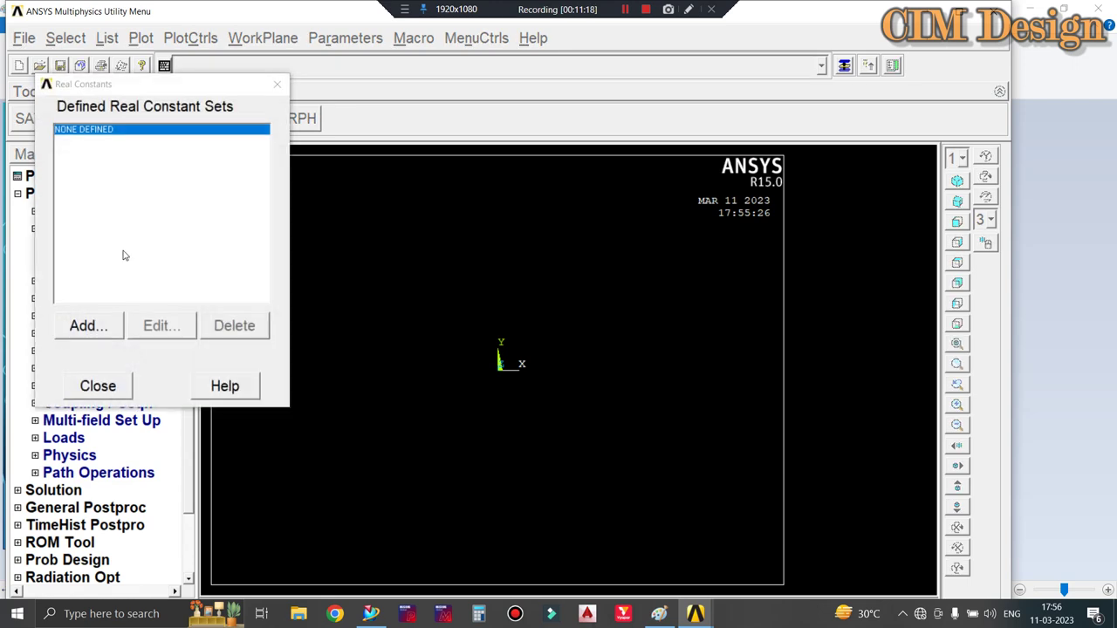
left_click(94, 392)
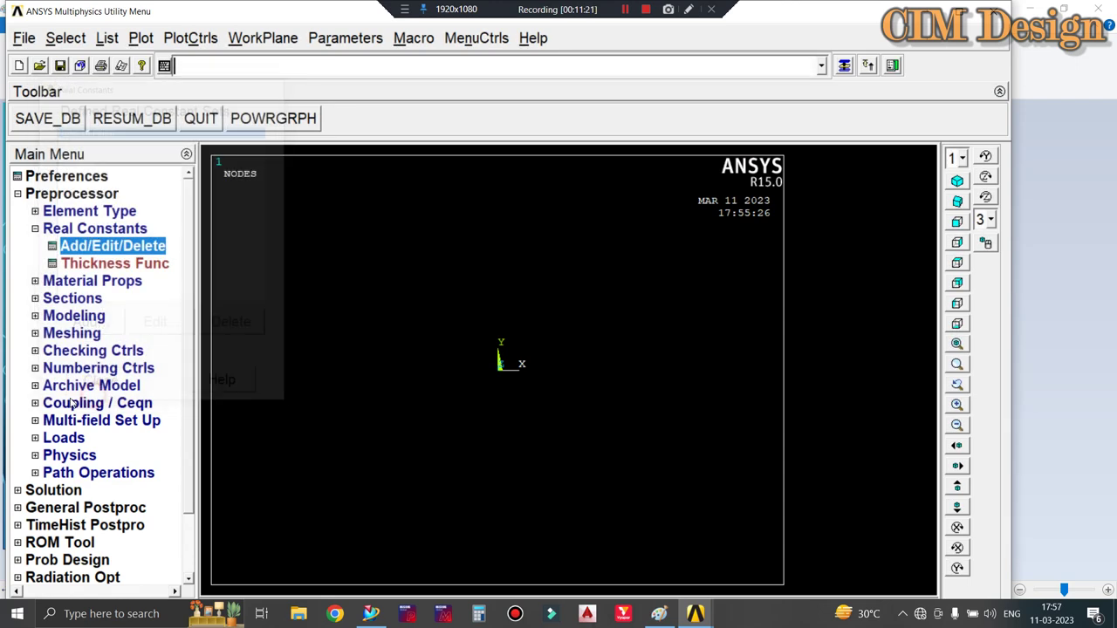
left_click(63, 282)
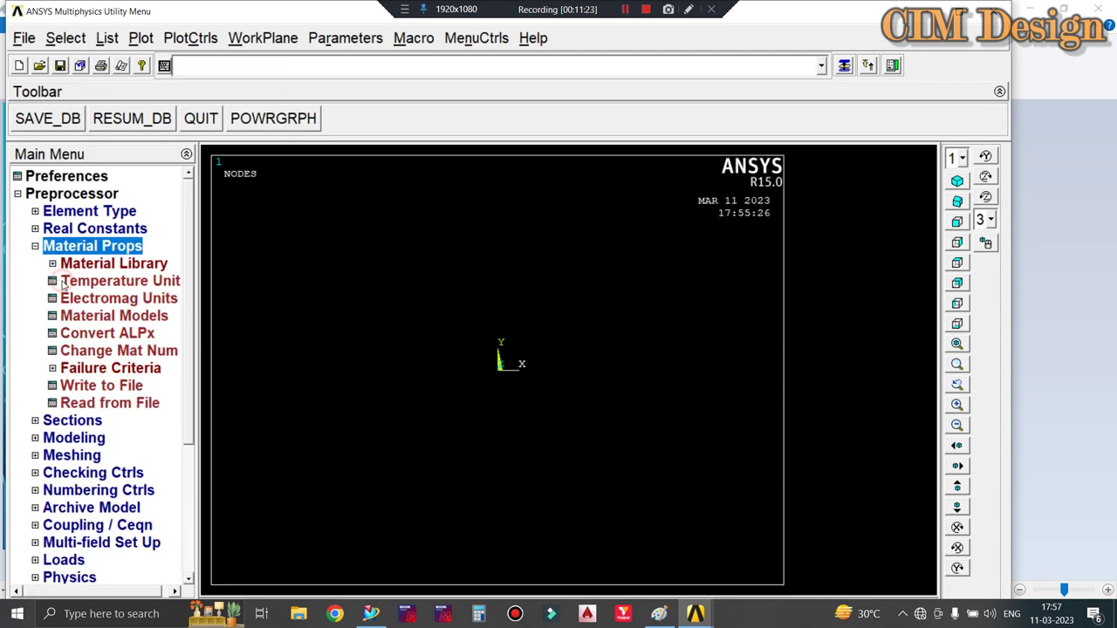
left_click(96, 315)
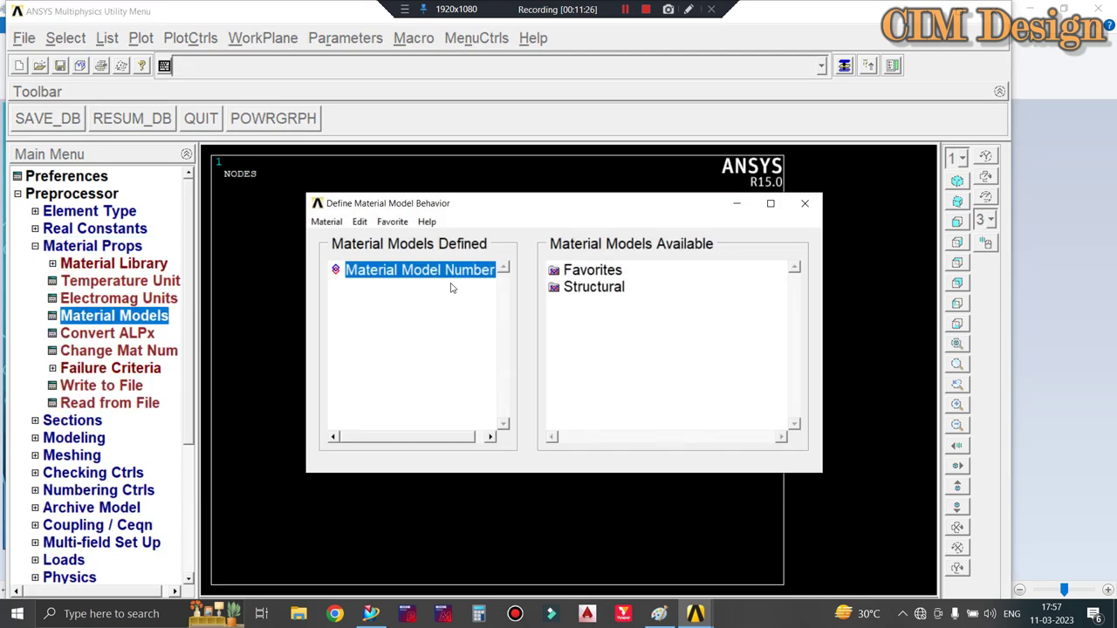
Step: Enter EX 70000 and PRXY 0.3 under Structural > Linear > Elastic > Isotropic, then close the window
double_click(582, 289)
double_click(606, 303)
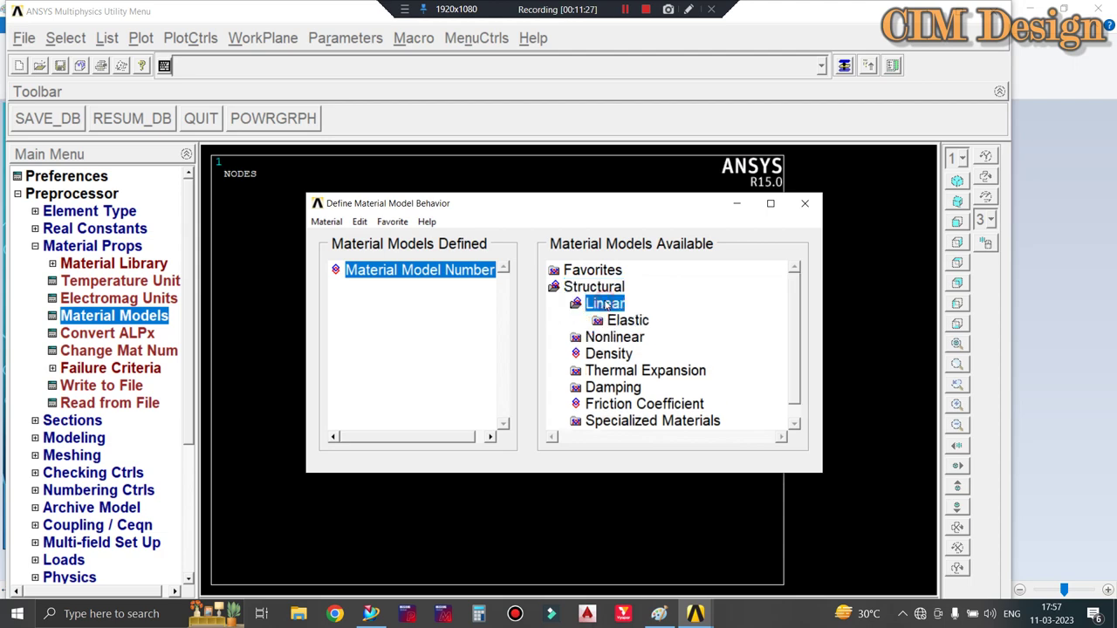
double_click(624, 324)
double_click(642, 338)
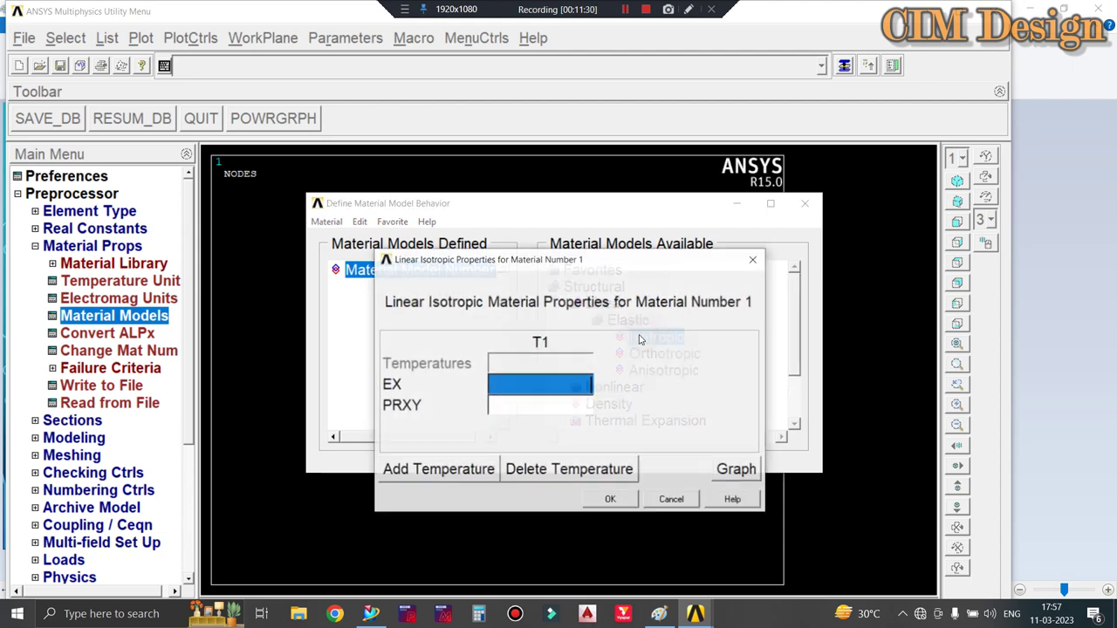
left_click(658, 614)
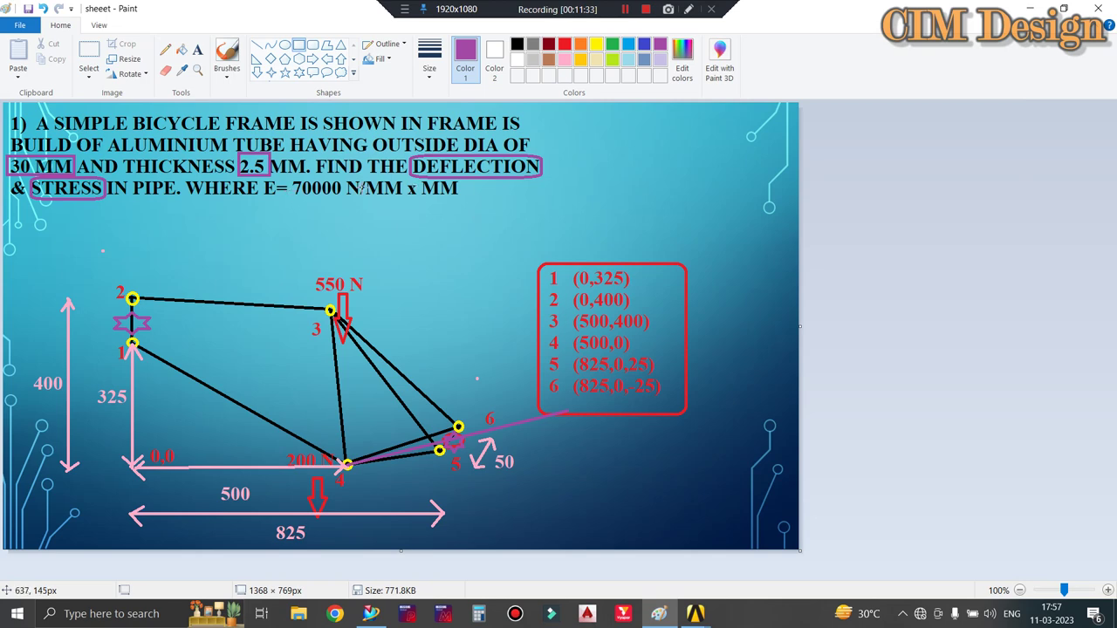
left_click(1029, 9)
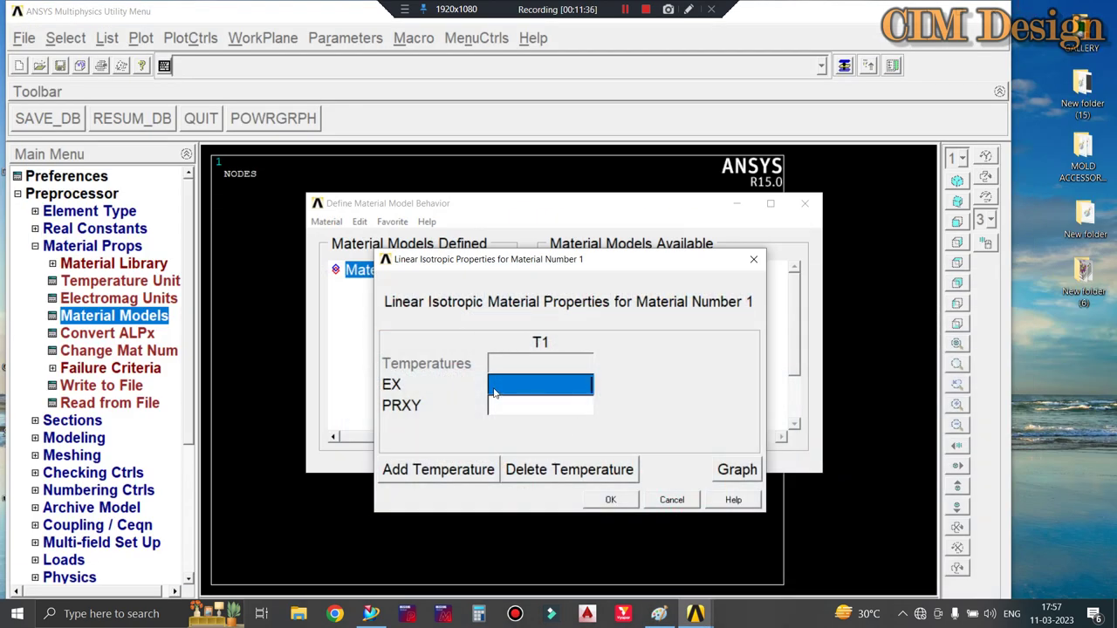
type("70000")
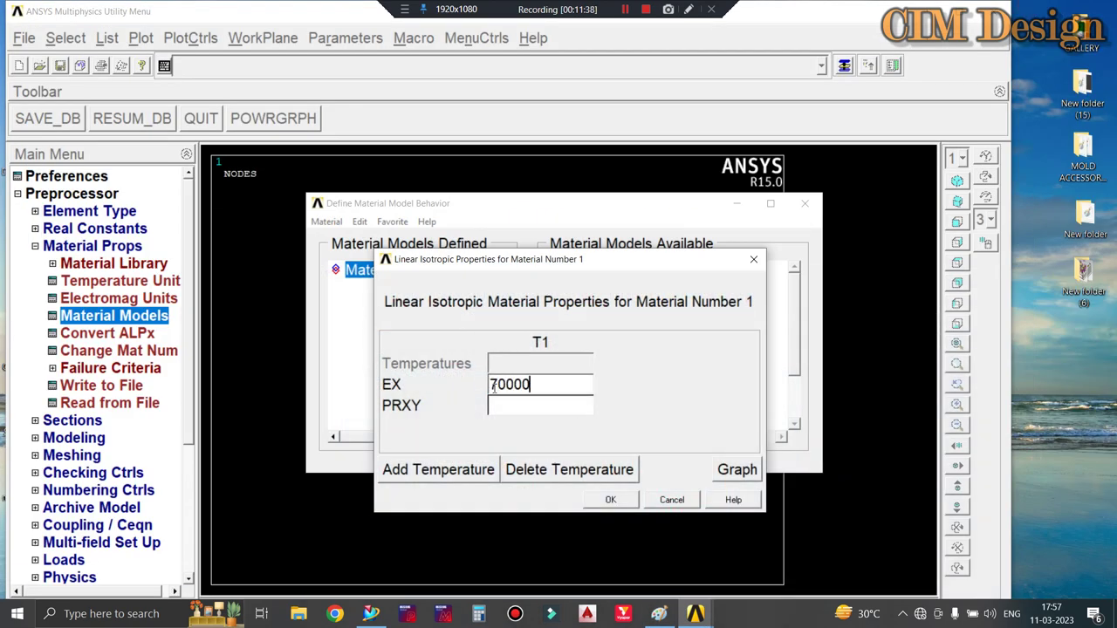
left_click(498, 405)
type("0.")
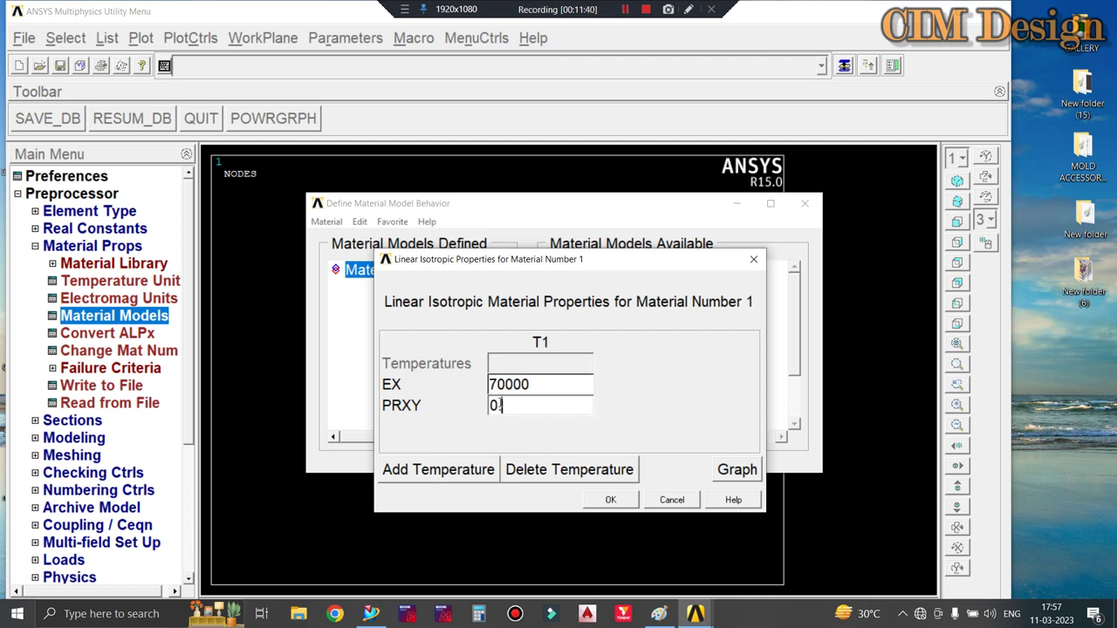
type("3")
left_click(625, 501)
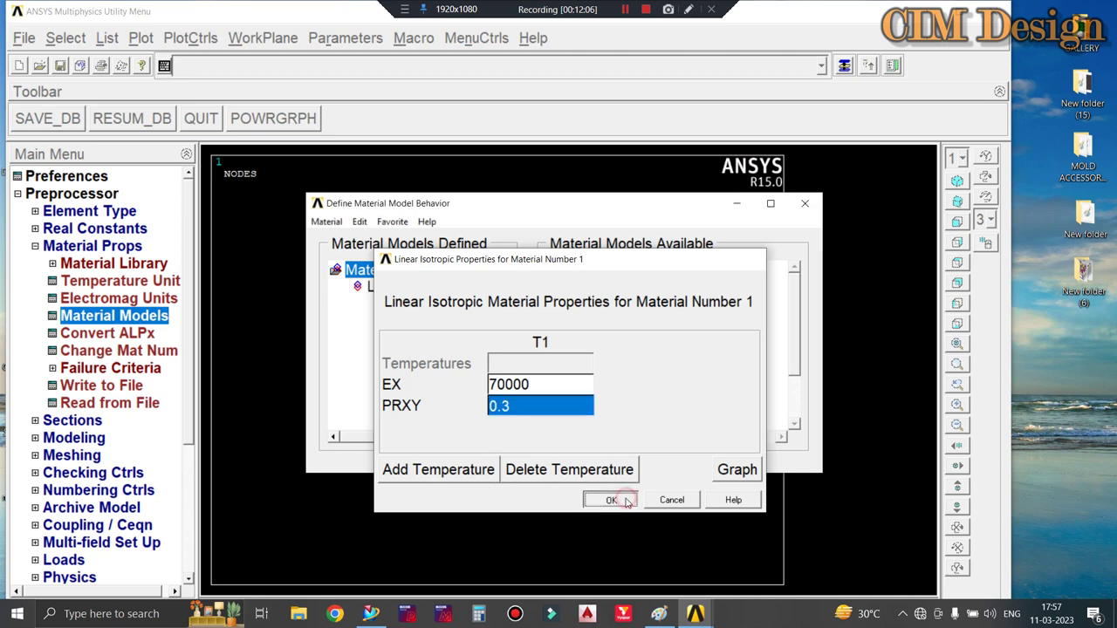
left_click(809, 206)
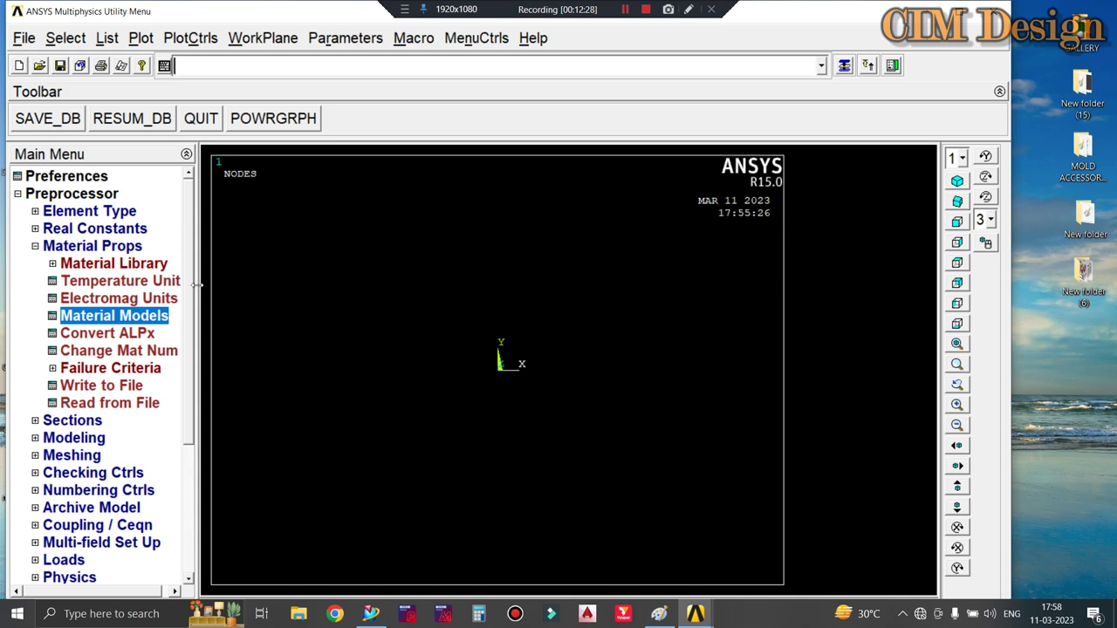
Step: Add a new pipe section with section ID 1
left_click(75, 422)
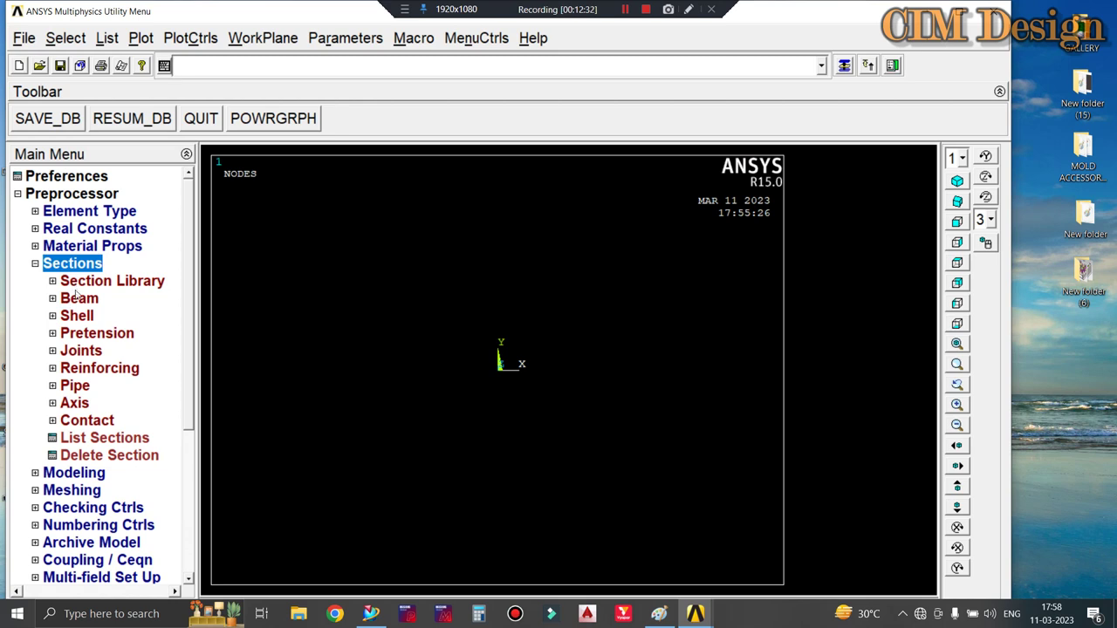
left_click(75, 386)
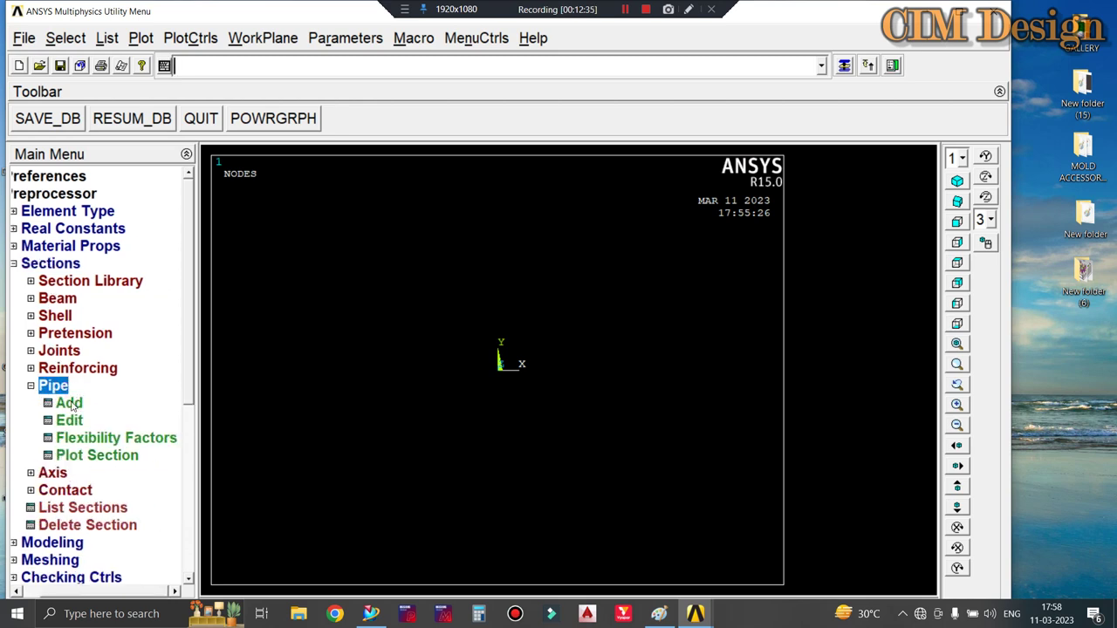
left_click(70, 404)
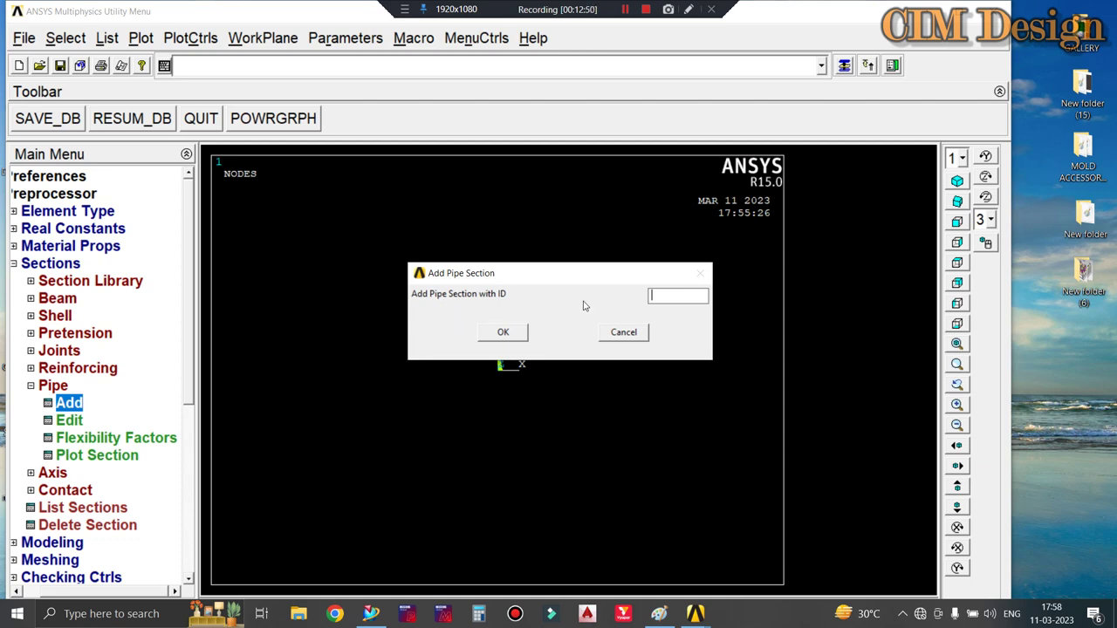
type("1")
left_click(521, 335)
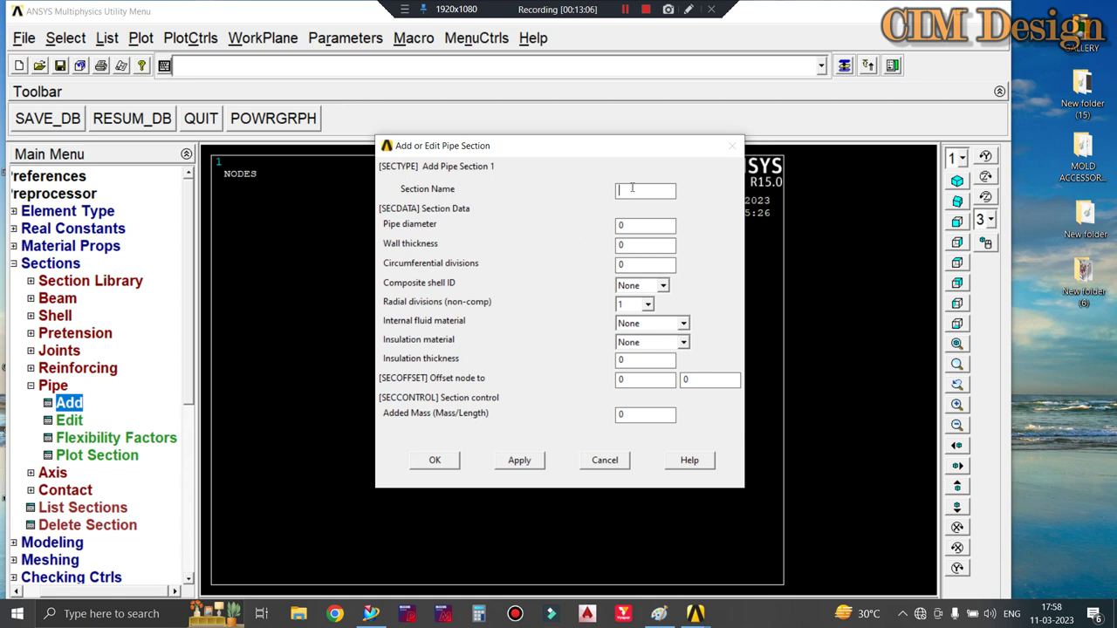
Step: Give pipe section 1 a 30 mm diameter and 2.5 mm wall thickness
left_click(637, 224)
key("BackSpace")
type("30")
left_click(648, 244)
key("BackSpace")
type("2.")
type("5")
left_click(435, 460)
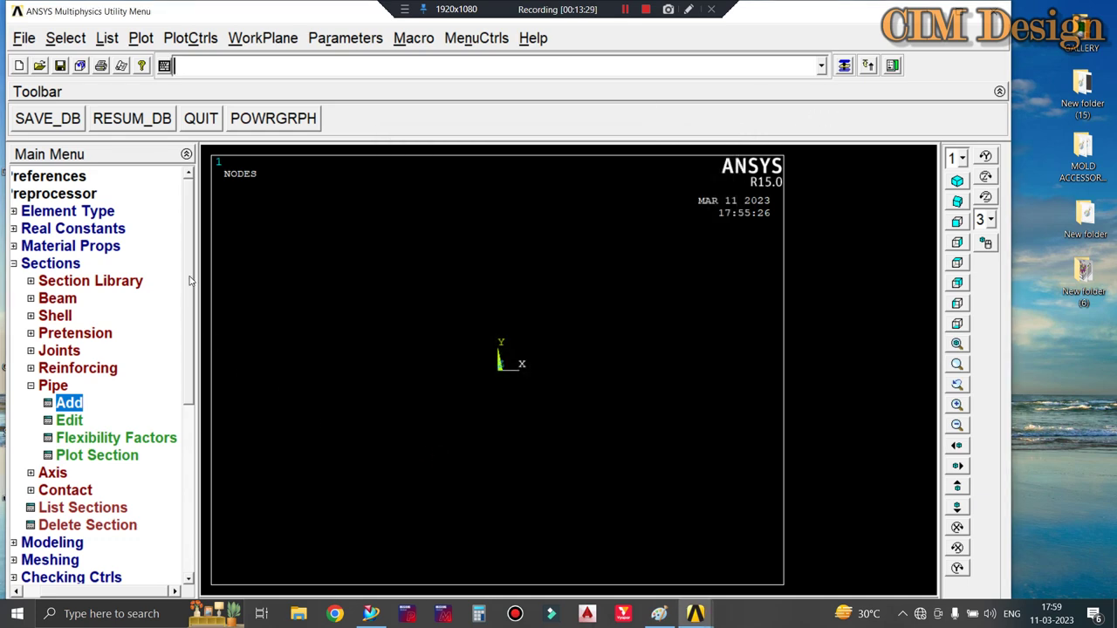
Step: Review pipe section 1's data unchanged, then cancel adding another pipe section
left_click(66, 425)
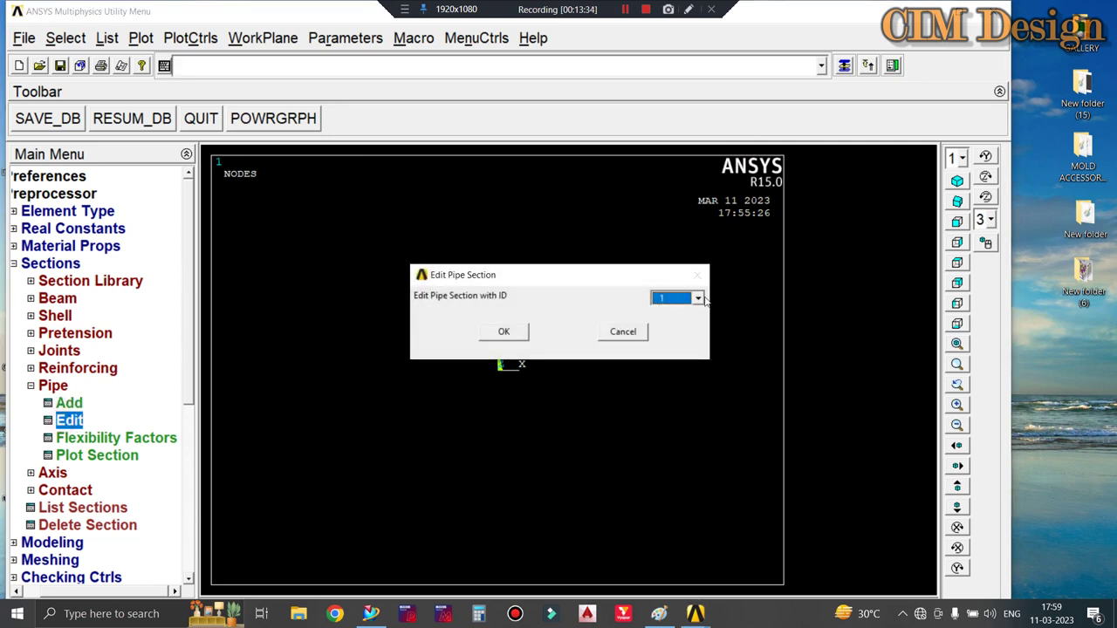
left_click(698, 299)
left_click(698, 299)
left_click(506, 333)
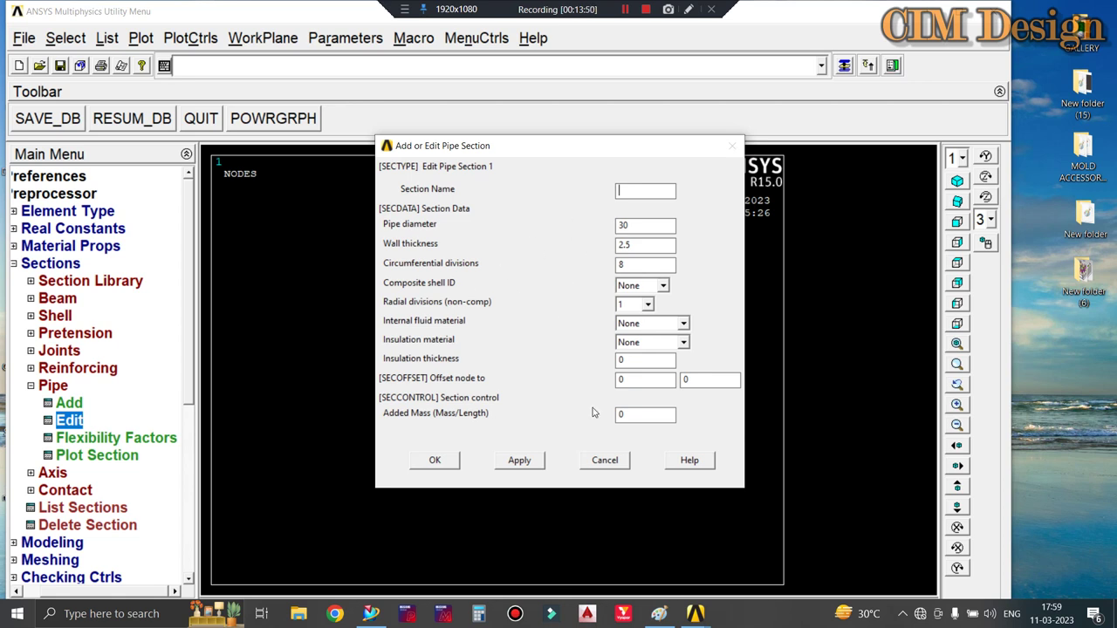
left_click(593, 463)
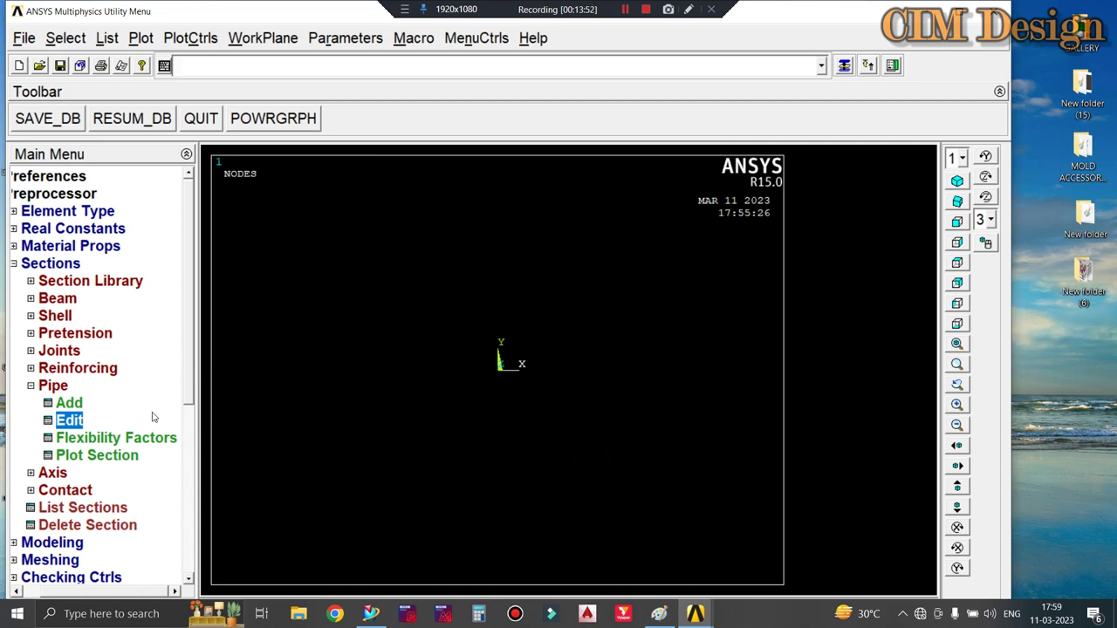
left_click(79, 407)
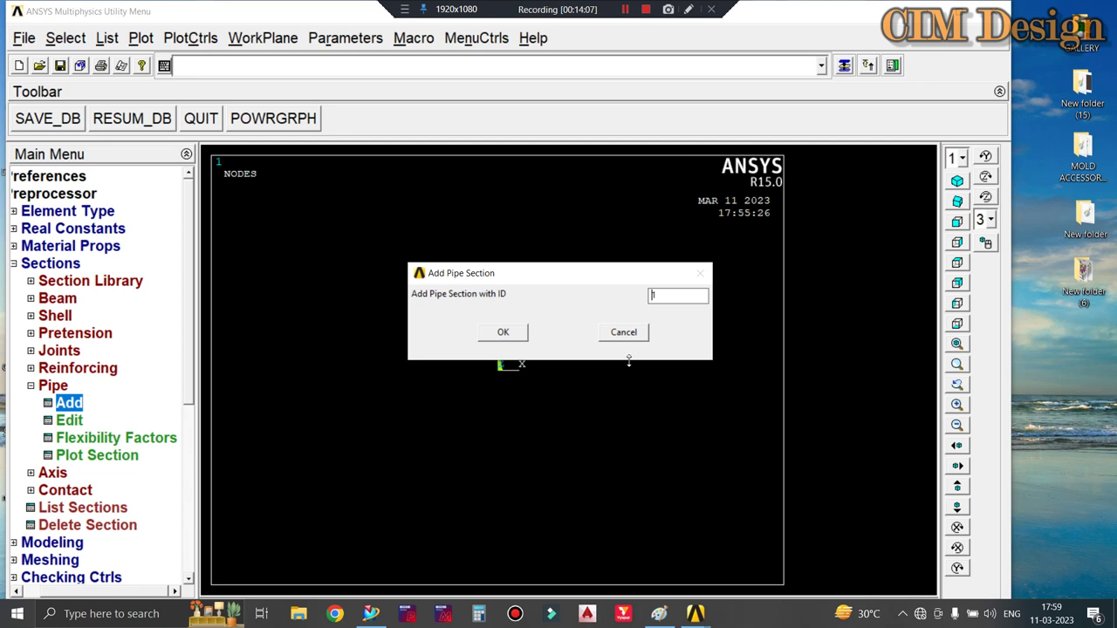
left_click(623, 332)
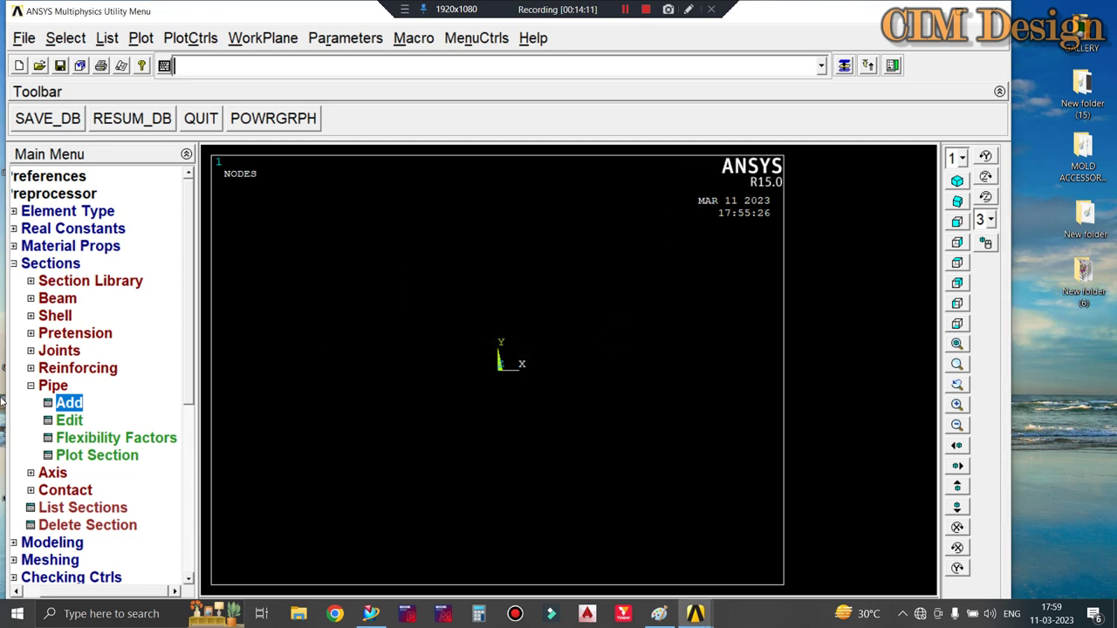
Step: Open the Keypoints In Active CS dialog and snap the Paint frame drawing to the left half
left_click(59, 546)
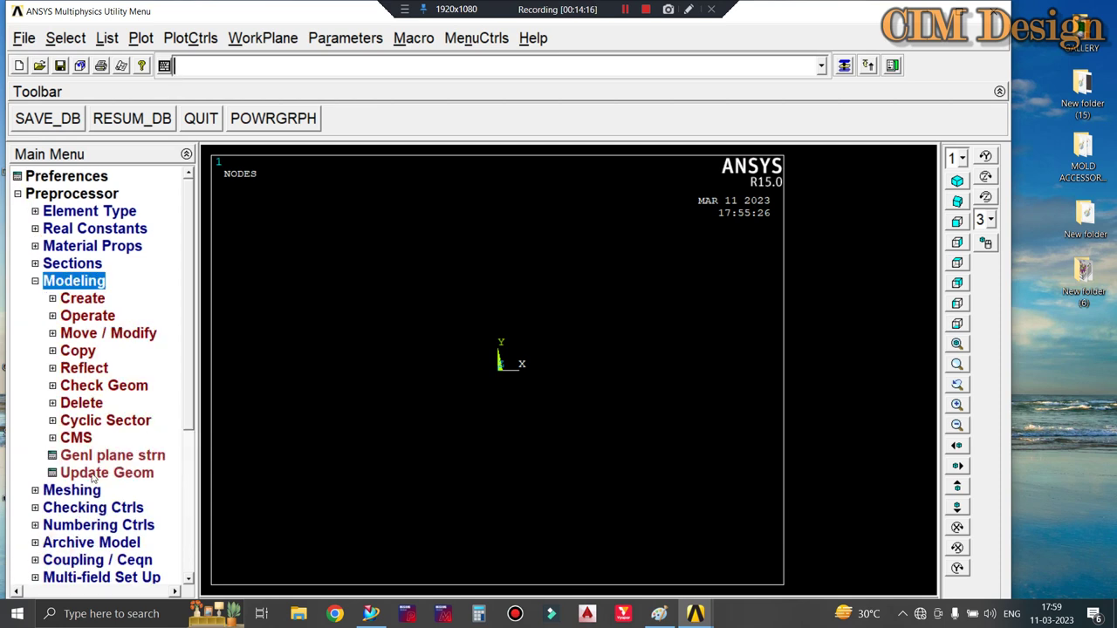
left_click(87, 302)
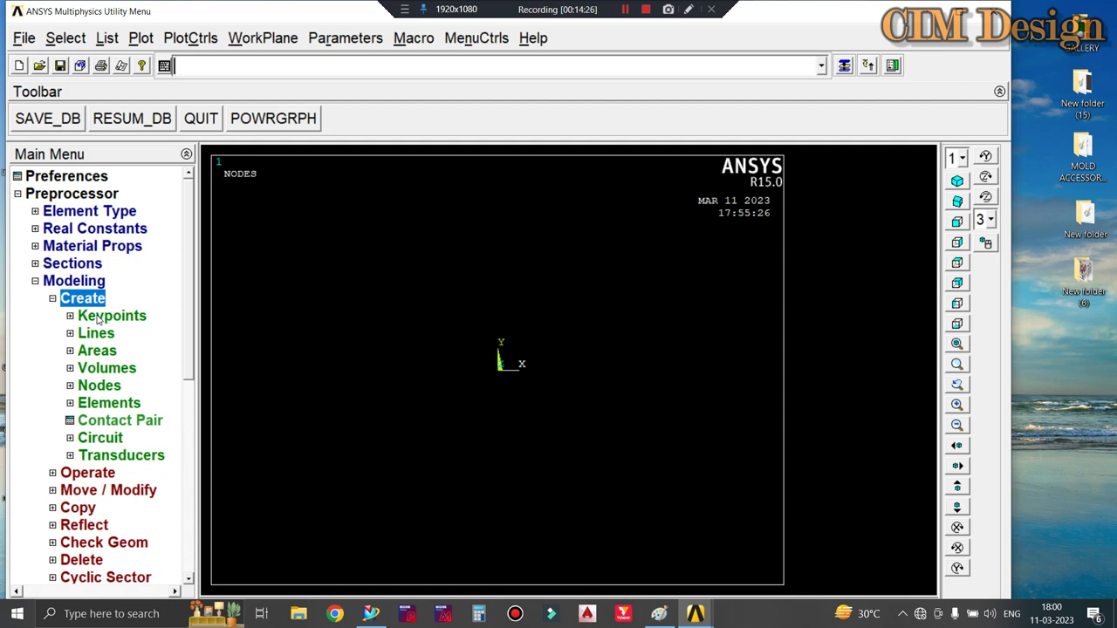
left_click(97, 318)
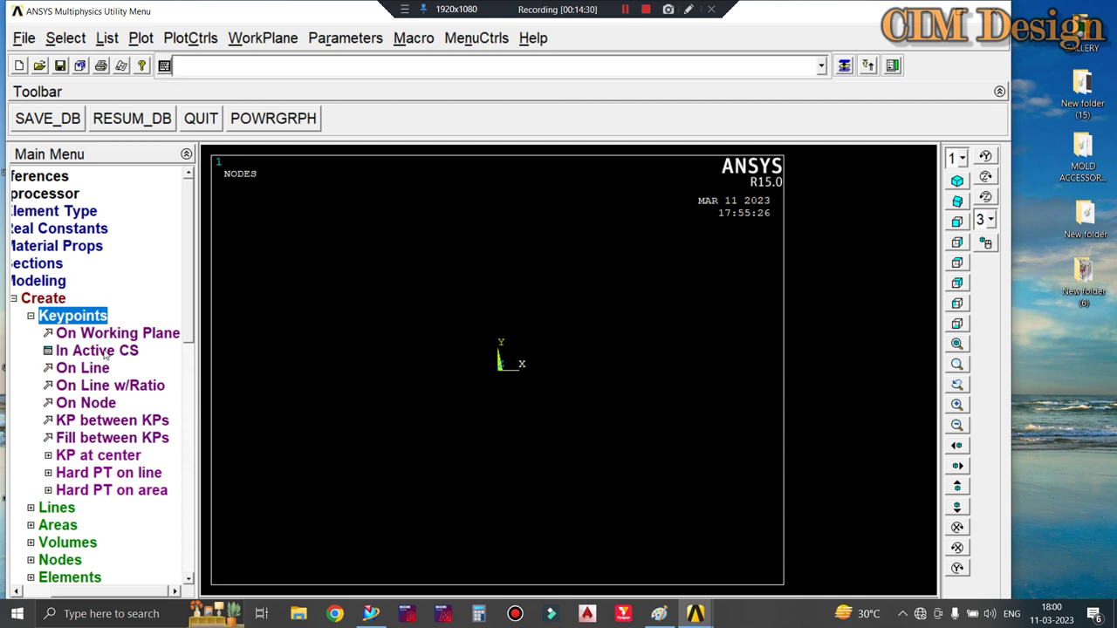
left_click(103, 354)
mouse_move(468, 251)
left_mouse_down()
mouse_move(422, 247)
mouse_move(349, 200)
left_mouse_up()
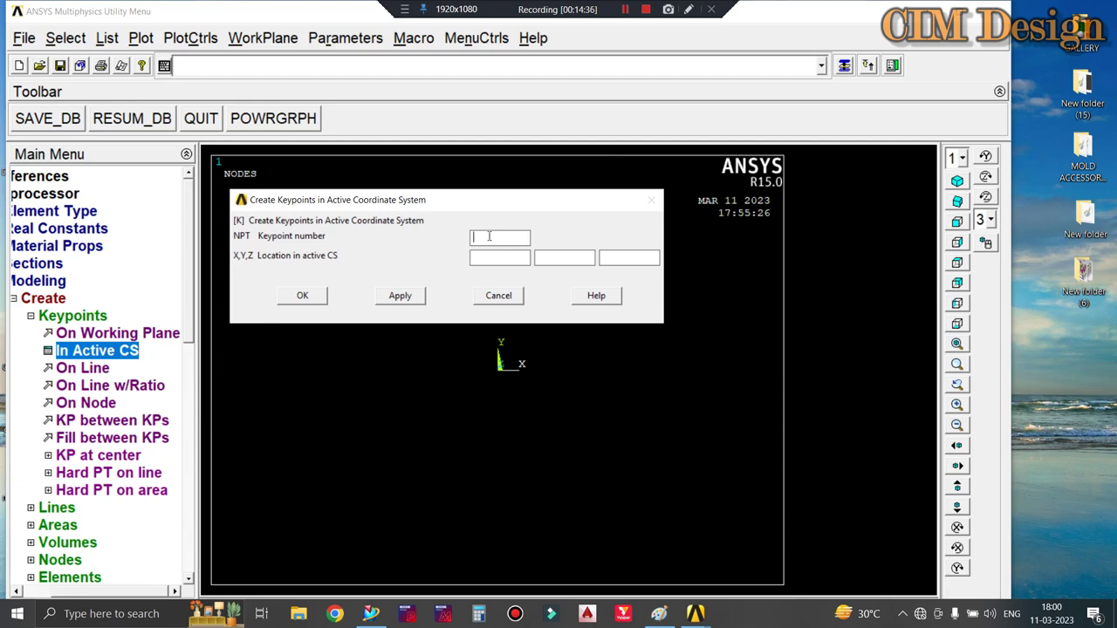
left_click(659, 614)
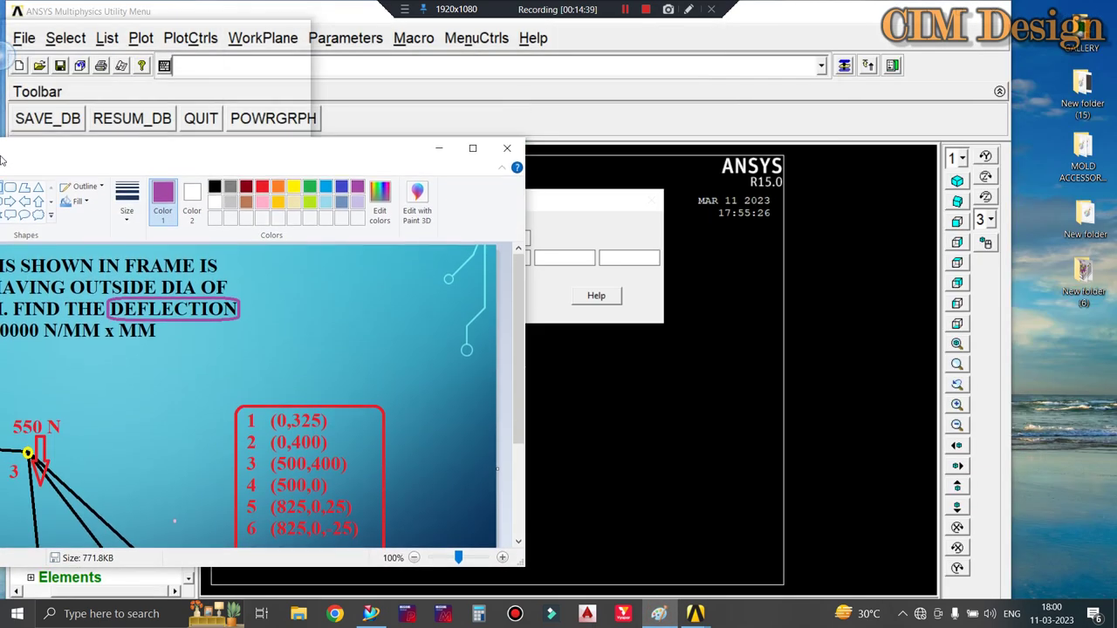
left_click_drag(307, 15, 1, 140)
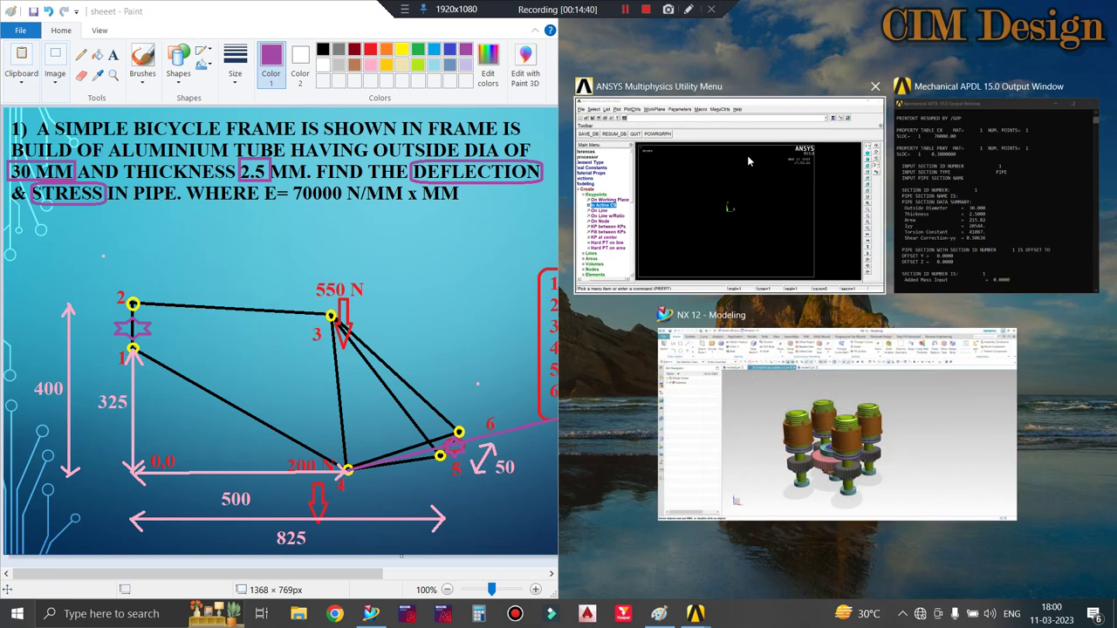
Step: Place ANSYS left and Paint right at the coordinate table, with the keypoint dialog reopened
left_click(759, 256)
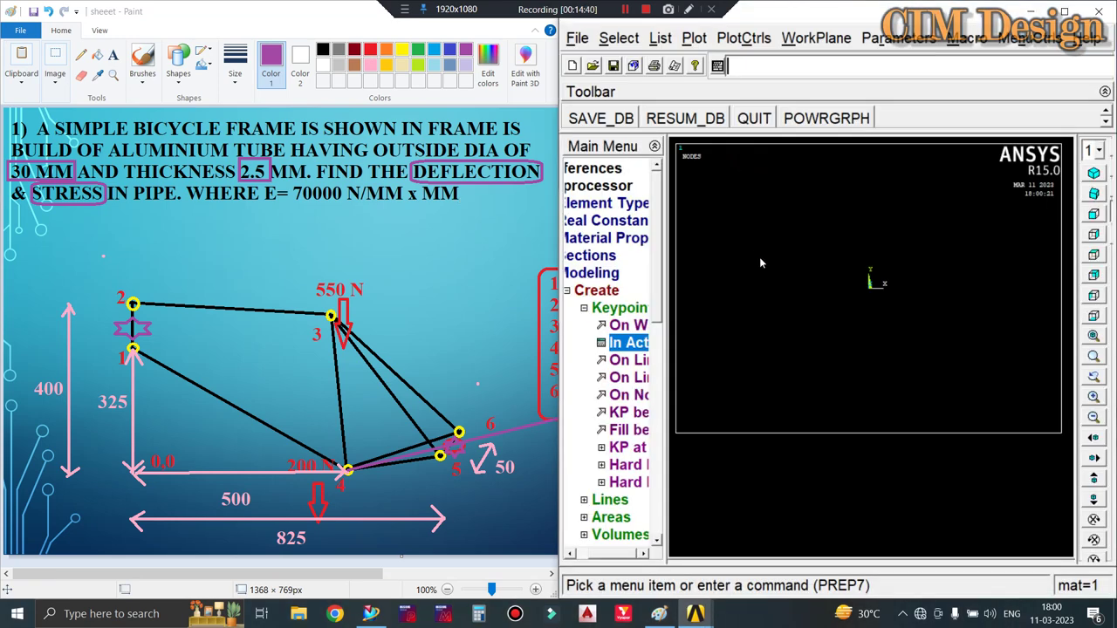
left_click(630, 343)
left_click_drag(502, 259, 754, 196)
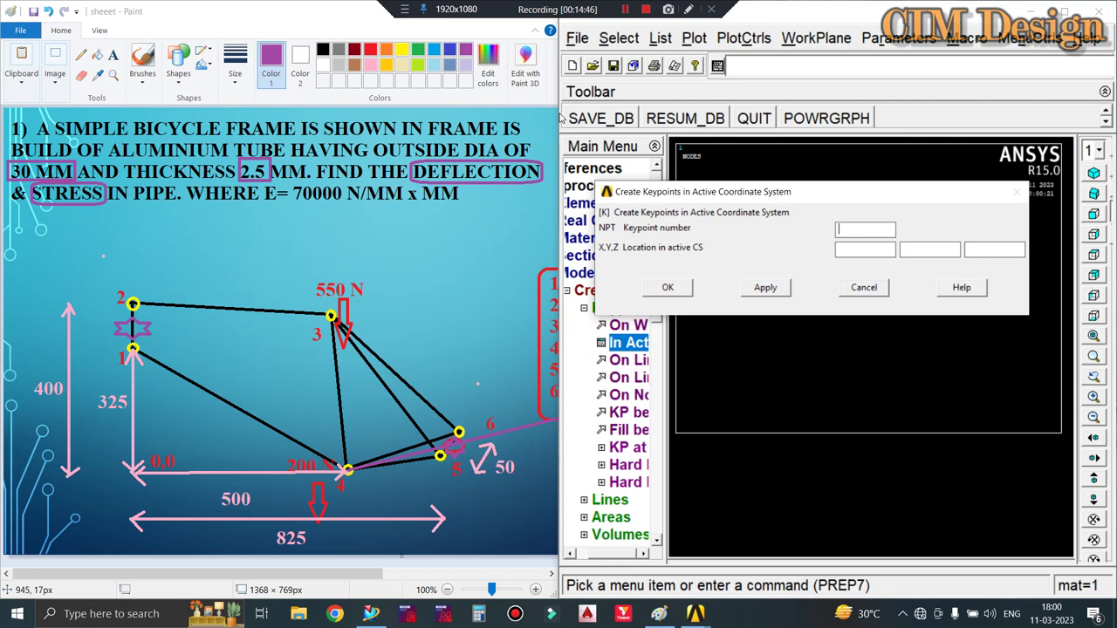
left_click_drag(561, 118, 170, 139)
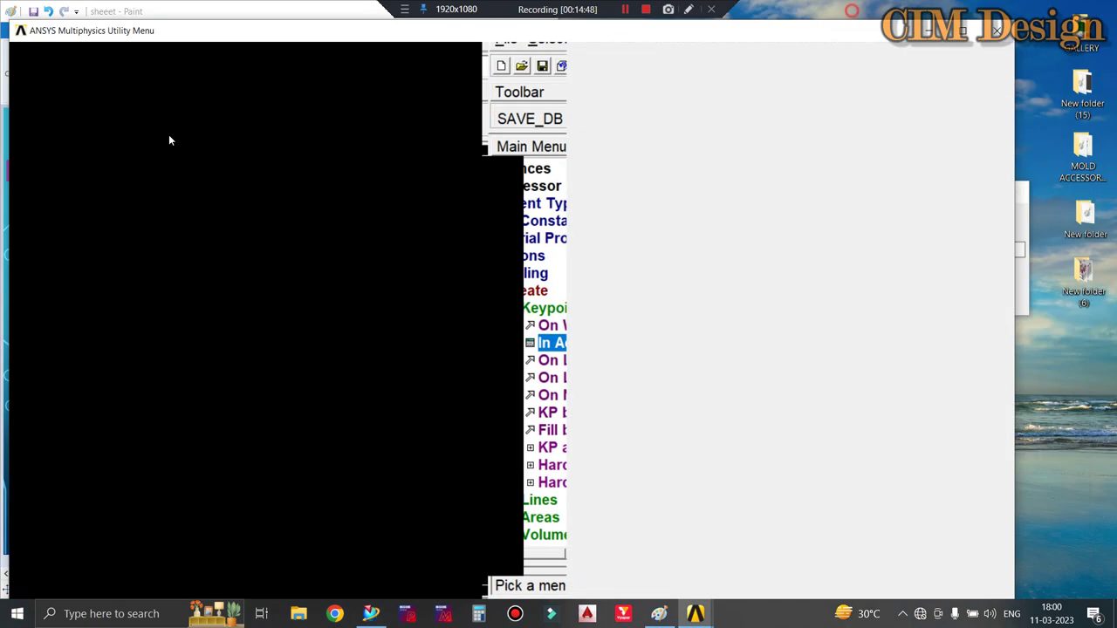
left_click(716, 214)
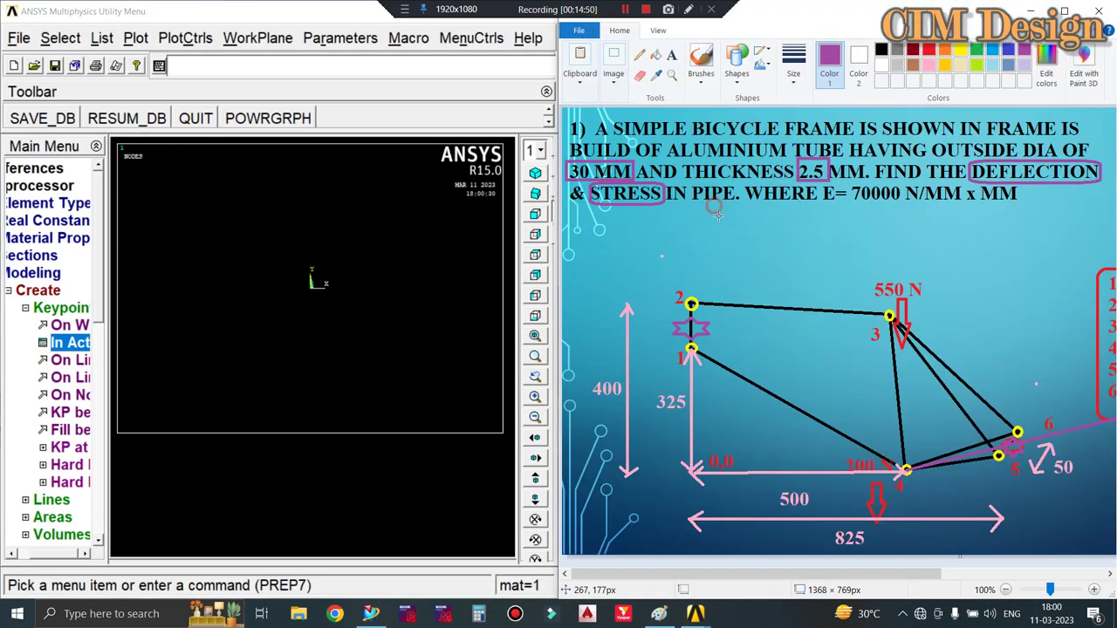
left_click_drag(765, 573, 951, 578)
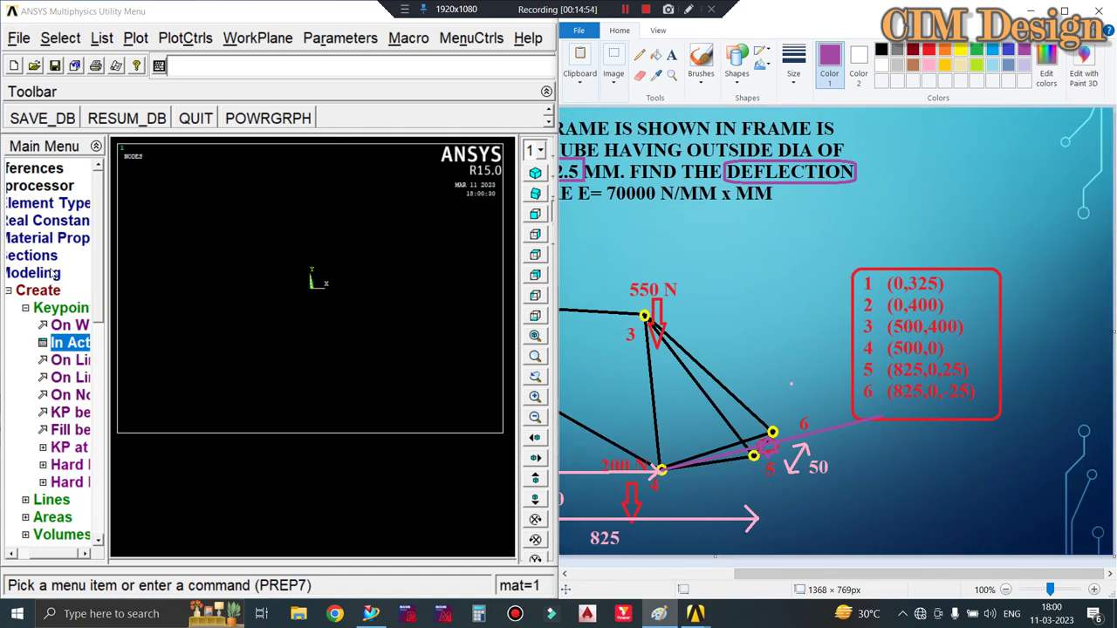
left_click(72, 342)
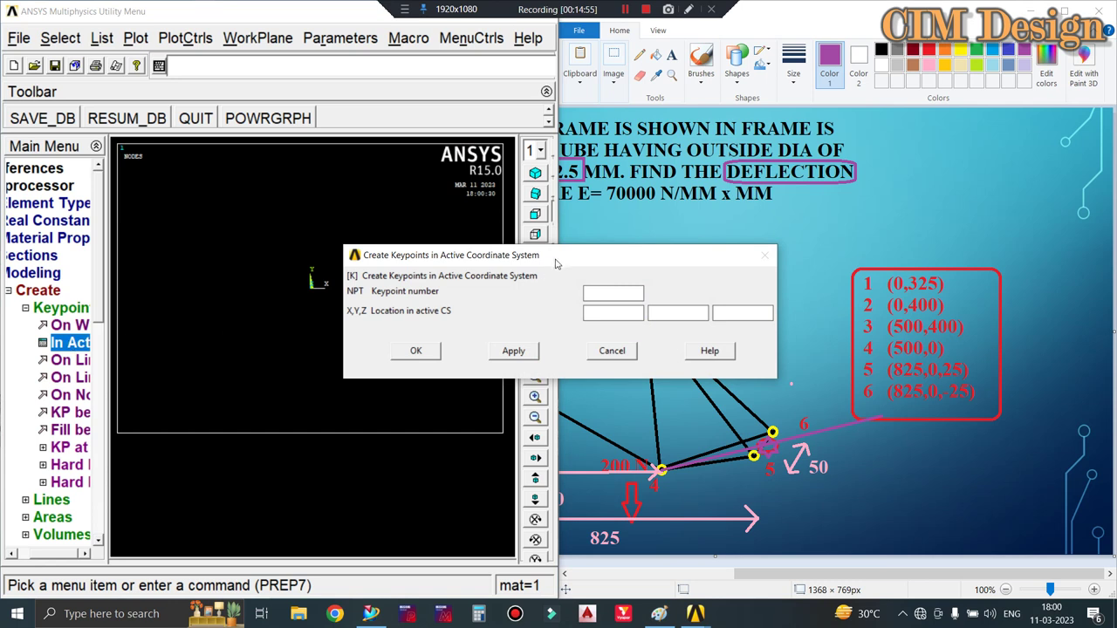
Step: Create keypoint 1 at (0, 325)
left_click_drag(557, 263, 383, 253)
type("1")
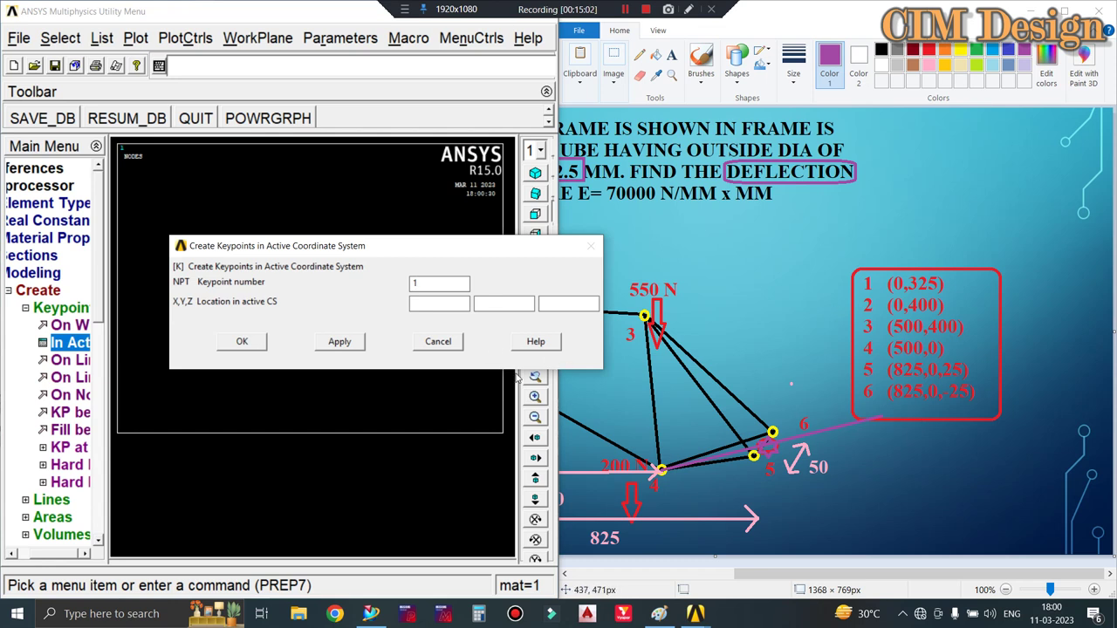
left_click(429, 302)
left_click(511, 301)
left_click_drag(767, 573, 643, 554)
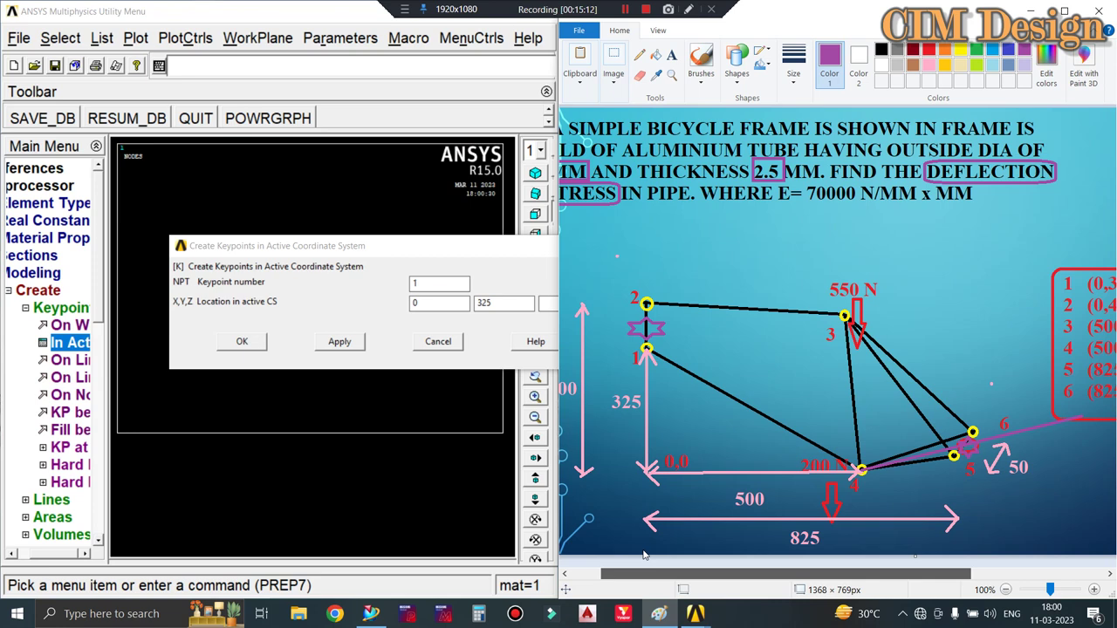
left_click_drag(643, 554, 736, 547)
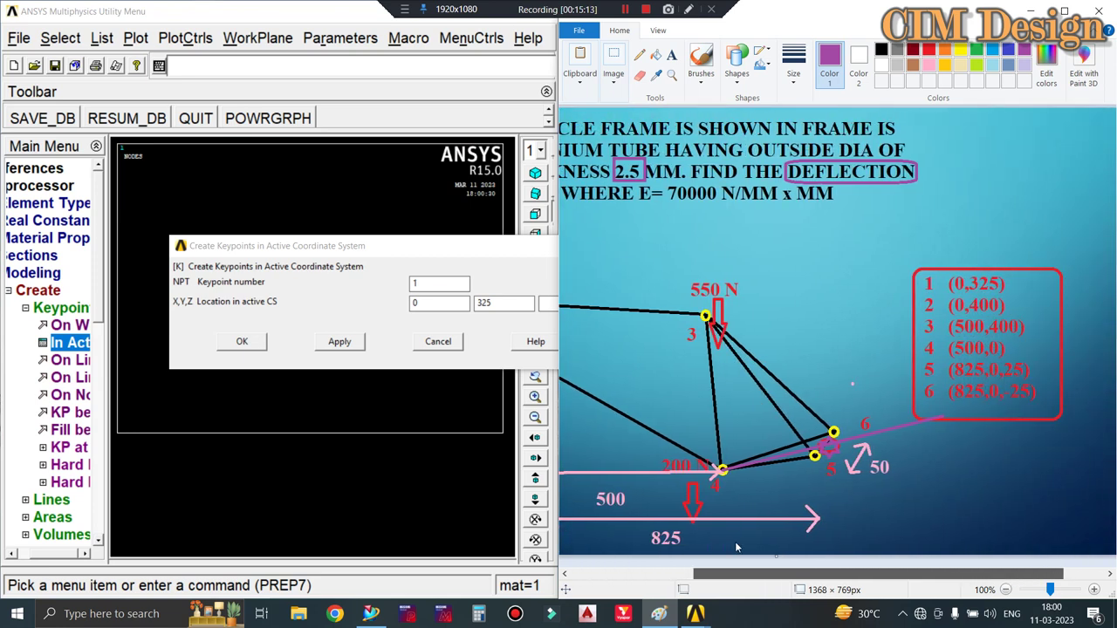
left_click(434, 285)
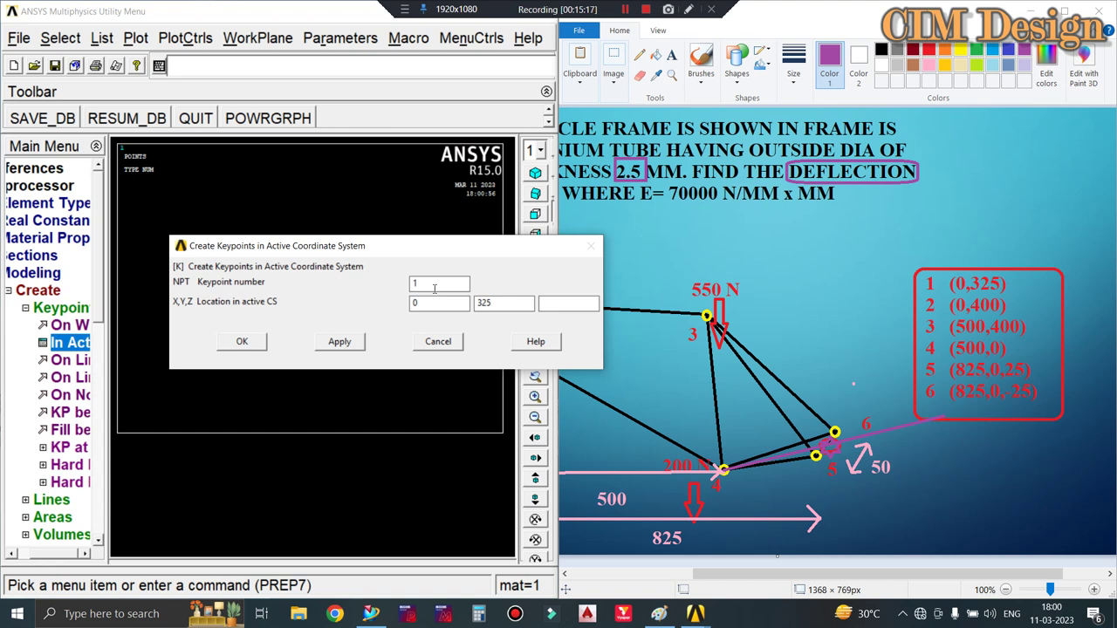
Step: Create keypoint 2 at (0, 400)
double_click(434, 288)
type("2")
double_click(491, 302)
type("400")
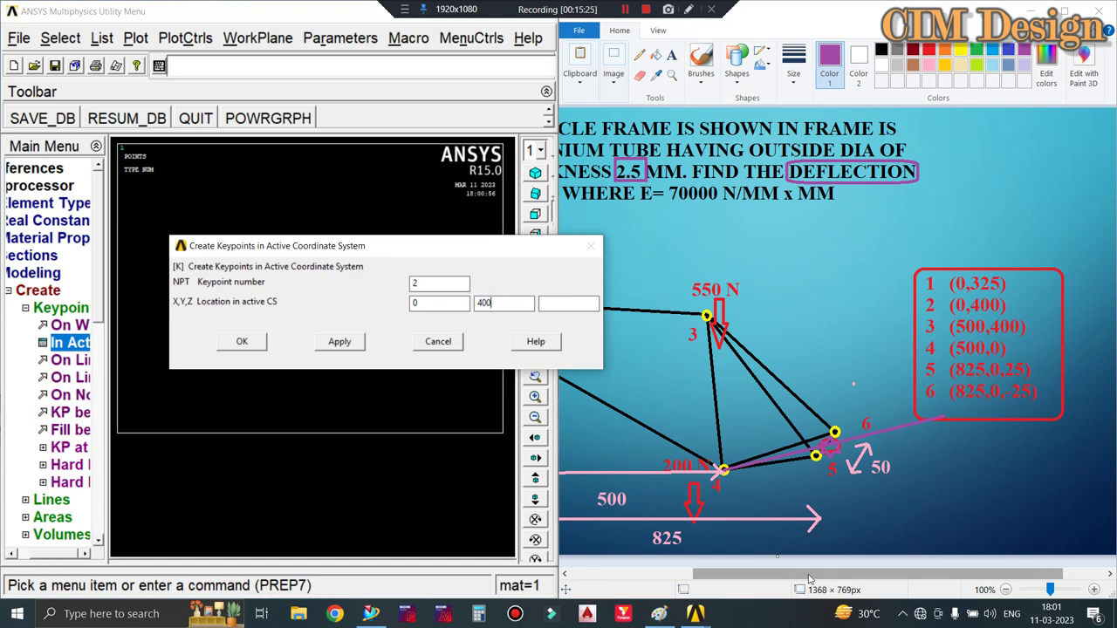
left_click_drag(785, 573, 672, 567)
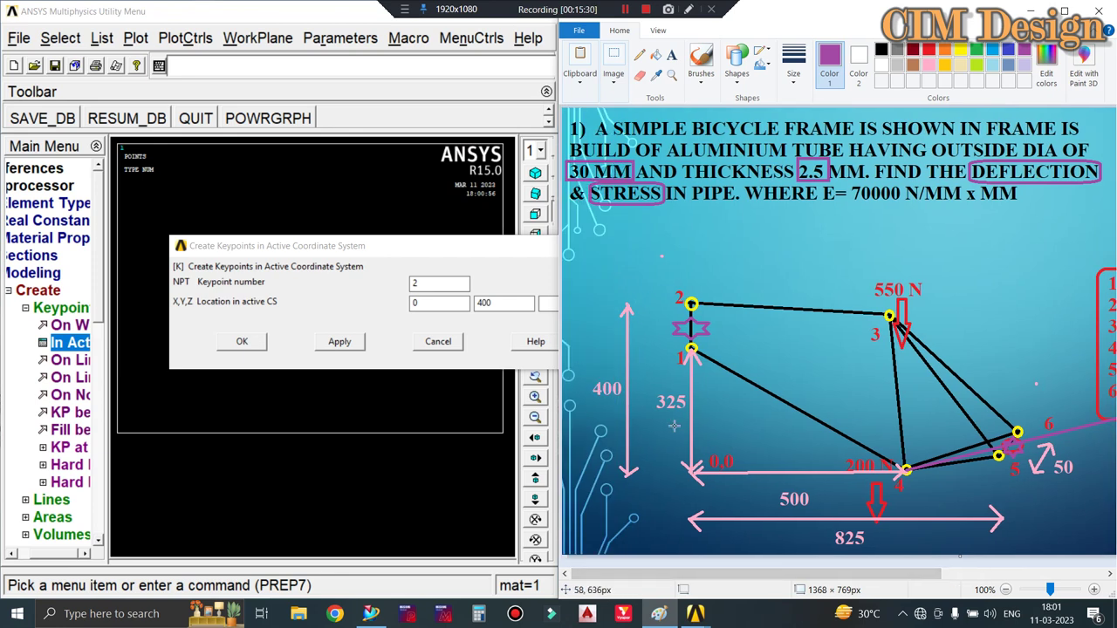
mouse_move(690, 572)
left_mouse_down()
mouse_move(736, 582)
mouse_move(883, 574)
left_mouse_up()
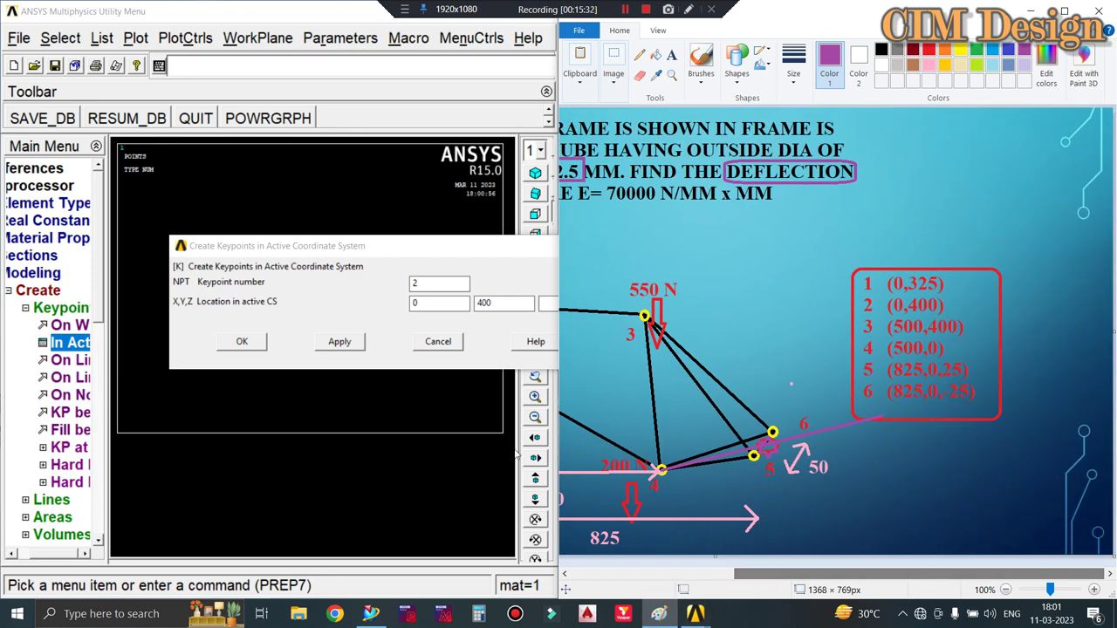
left_click(359, 318)
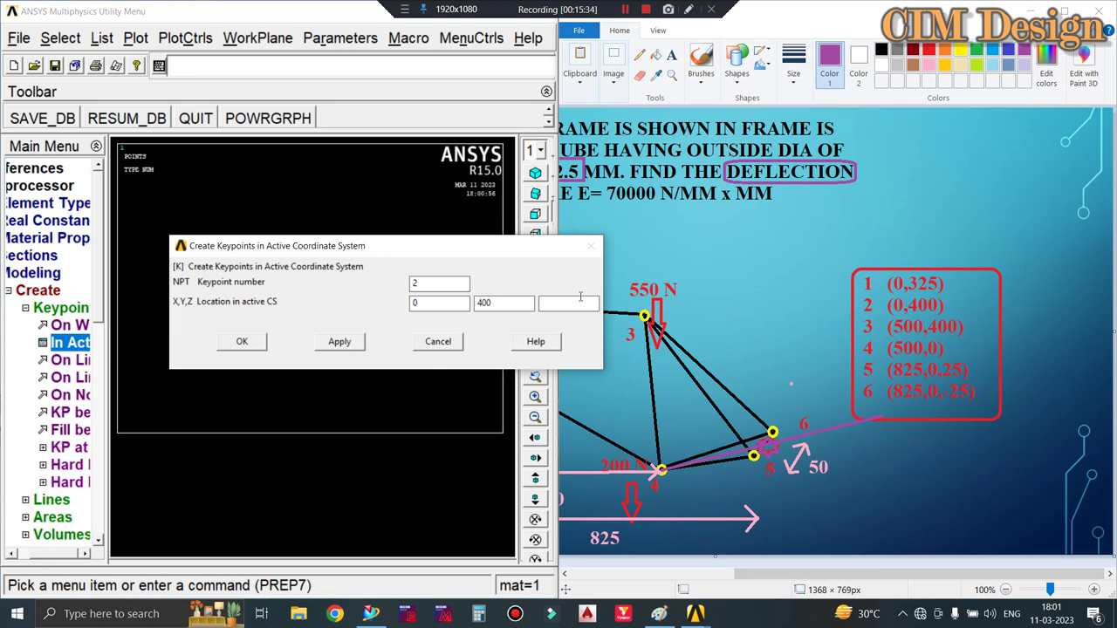
left_click(574, 301)
type("0")
left_click(336, 342)
Step: Create keypoint 3 at (500, 400)
left_click_drag(433, 285, 392, 277)
double_click(431, 304)
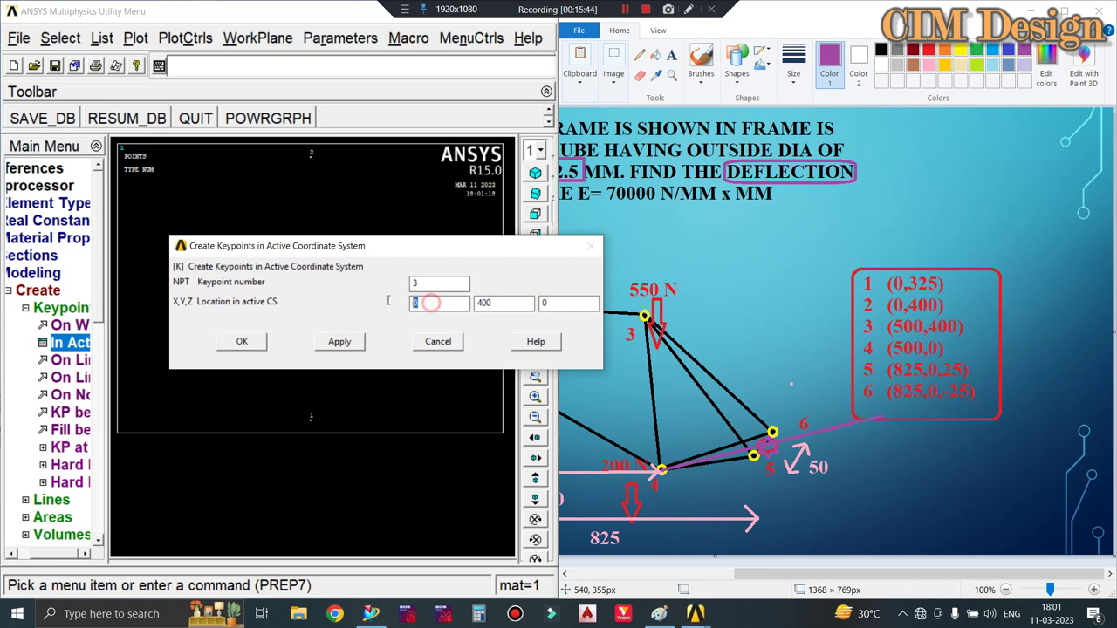
type("500")
left_click_drag(751, 573, 654, 571)
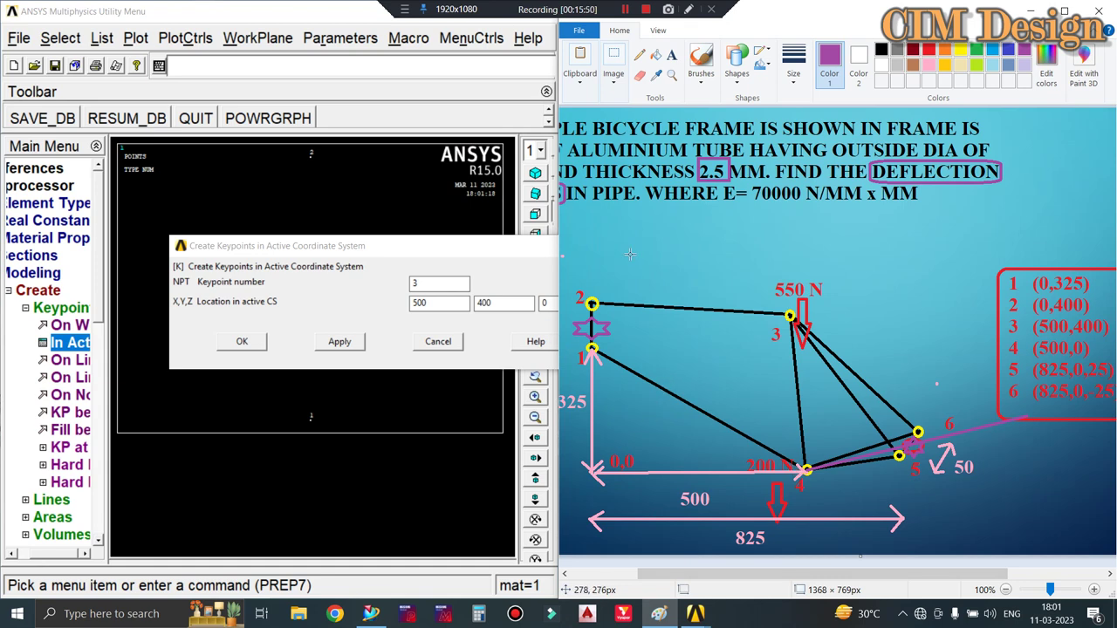
left_click_drag(730, 573, 668, 575)
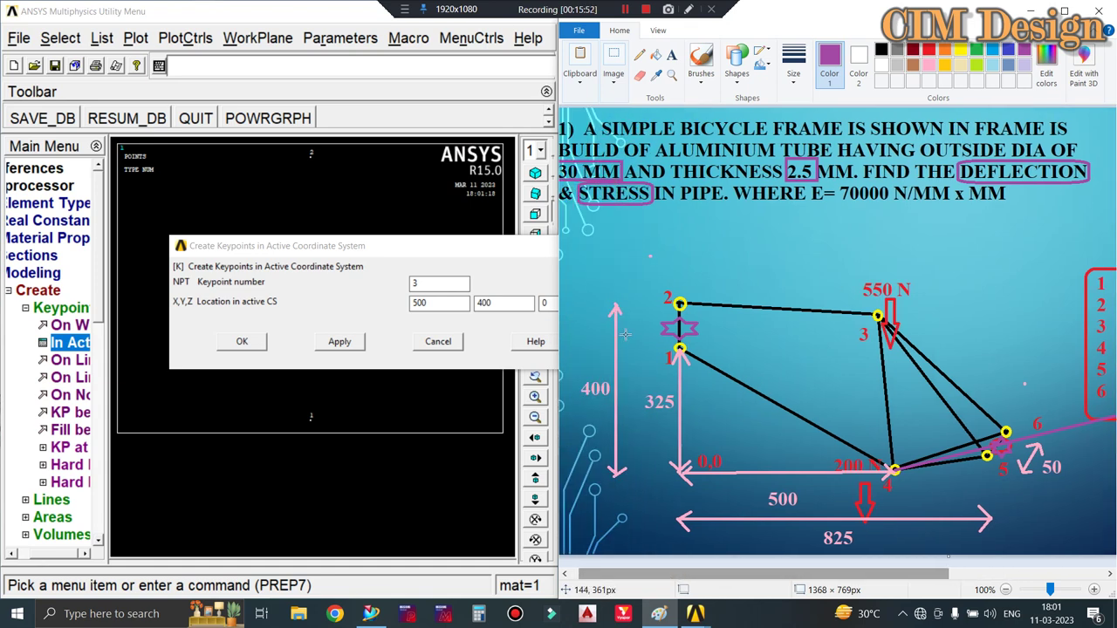
left_click_drag(787, 576, 953, 577)
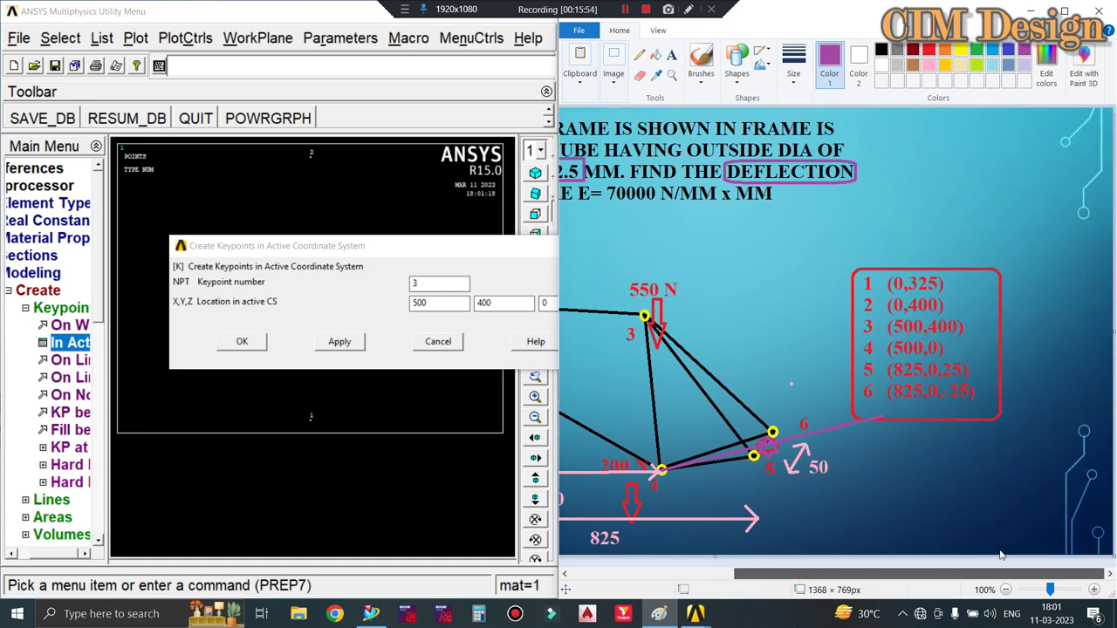
left_click(401, 246)
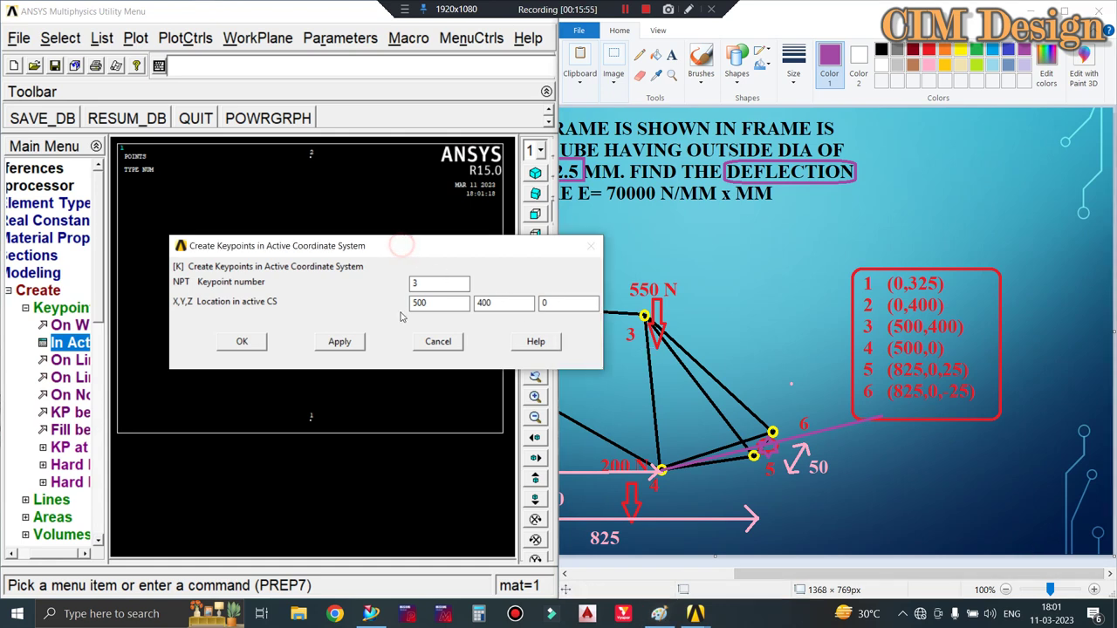
left_click(349, 344)
Step: Create keypoint 4 at (500, 0)
double_click(427, 282)
type("4")
double_click(498, 303)
type("0")
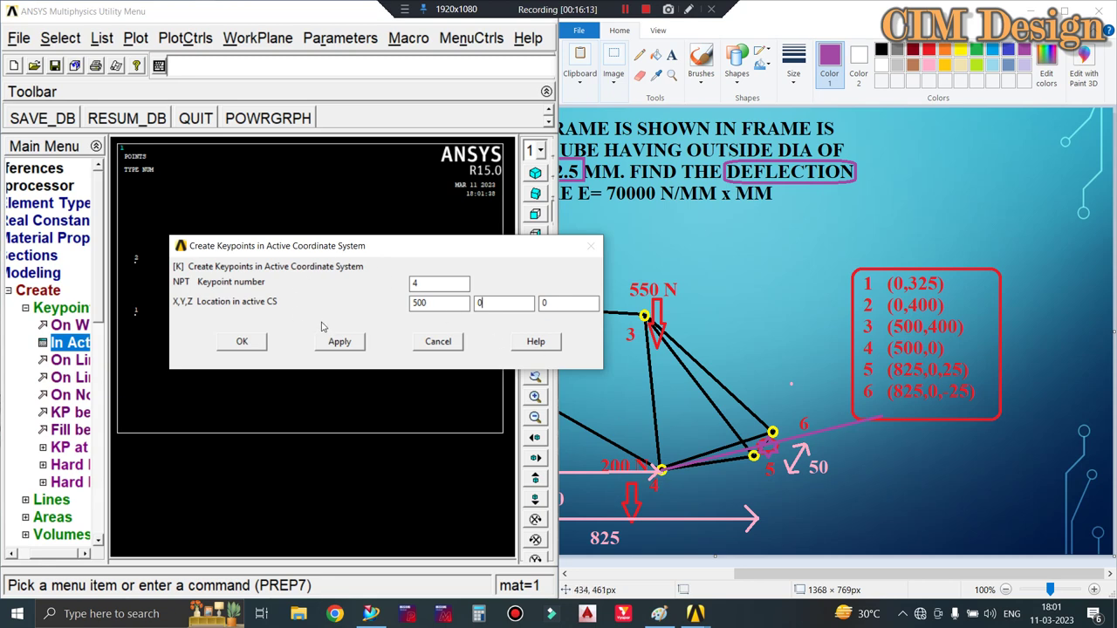
left_click(339, 343)
Step: Create keypoints 5 at (825, 0, -25) and 6 at (825, 0, 25)
double_click(434, 283)
type("5")
double_click(436, 303)
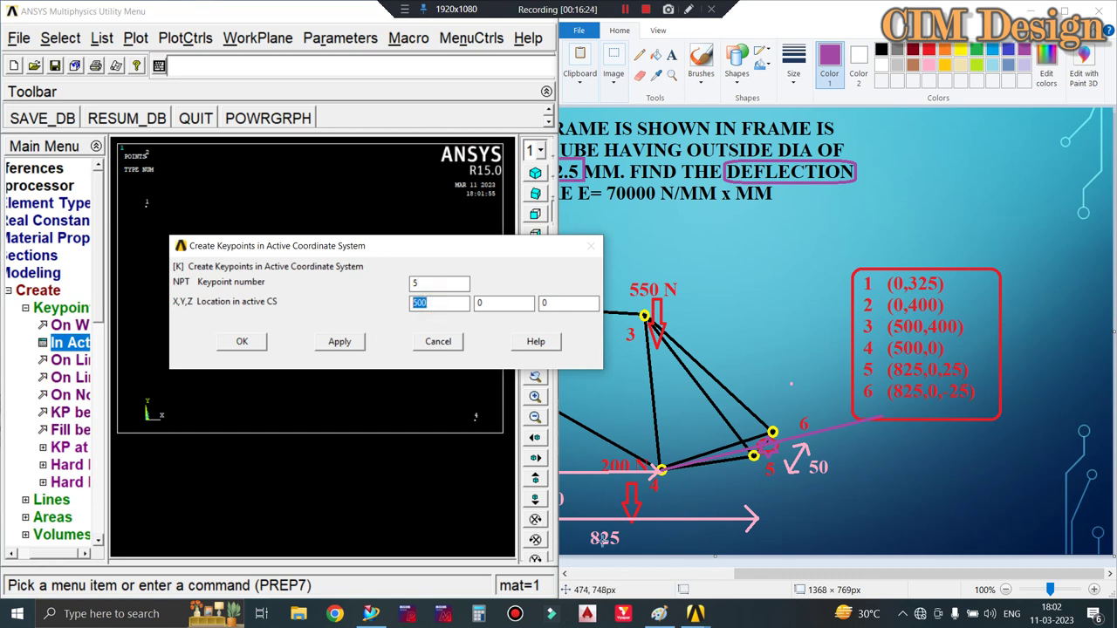
type("825")
double_click(564, 305)
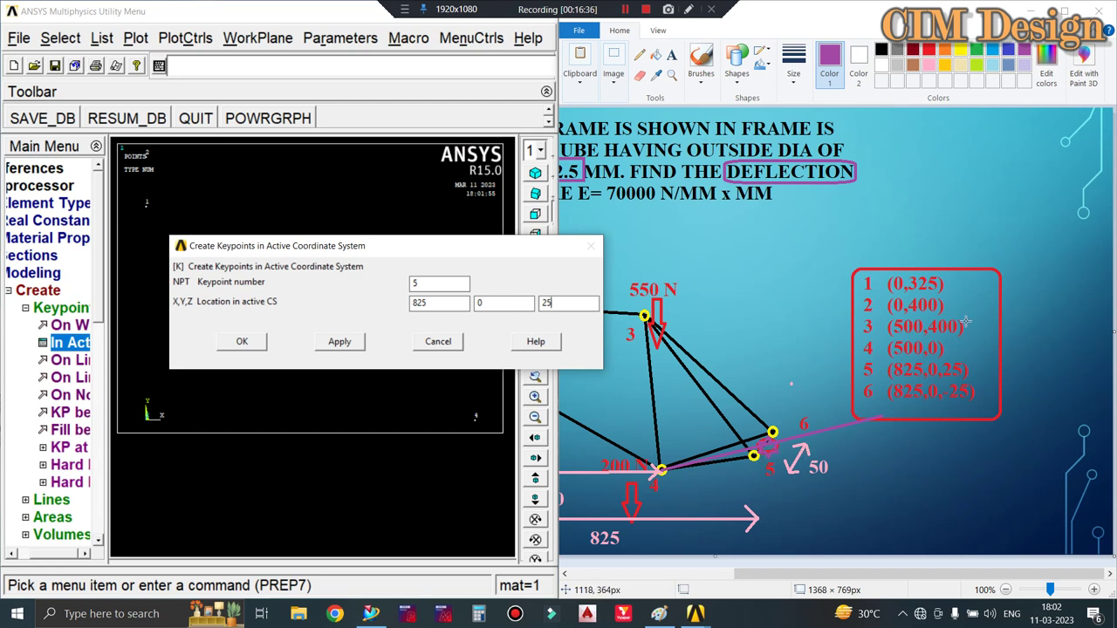
left_click(542, 301)
type("-")
left_click(346, 342)
left_click_drag(432, 284, 405, 282)
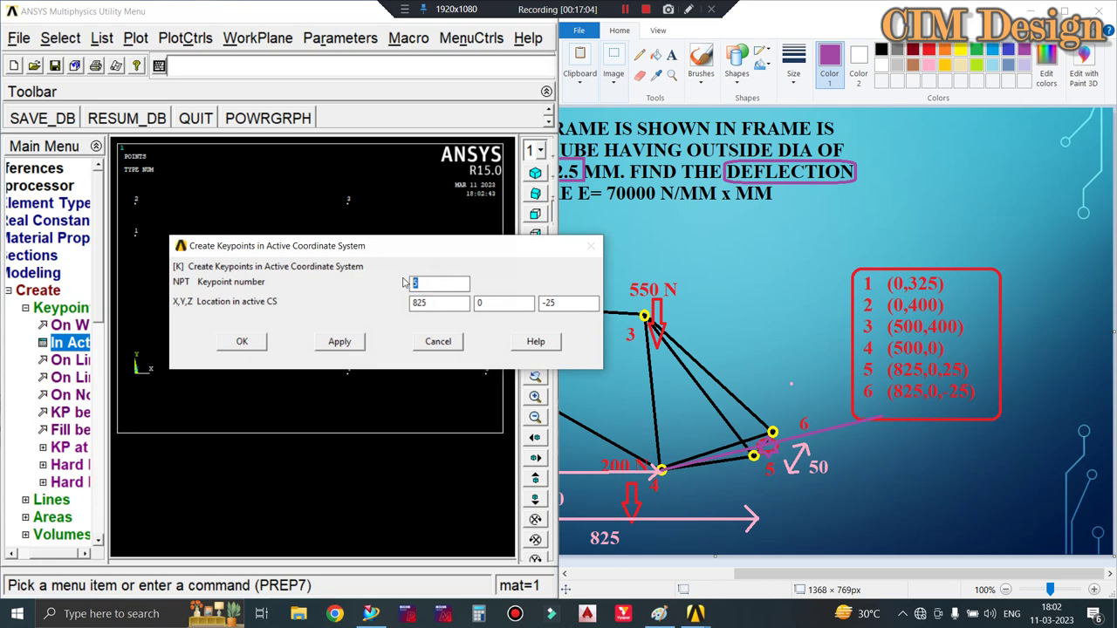
type("6")
left_click(340, 341)
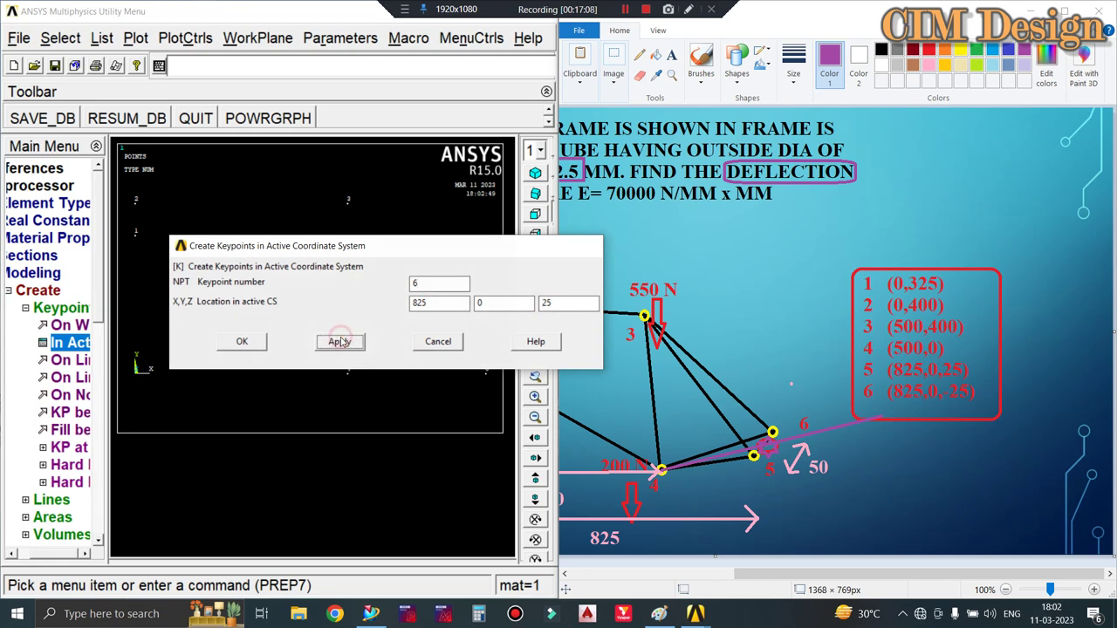
Step: Confirm the last keypoint, maximize ANSYS, view isometrically, and expand Create > Lines
left_click(243, 342)
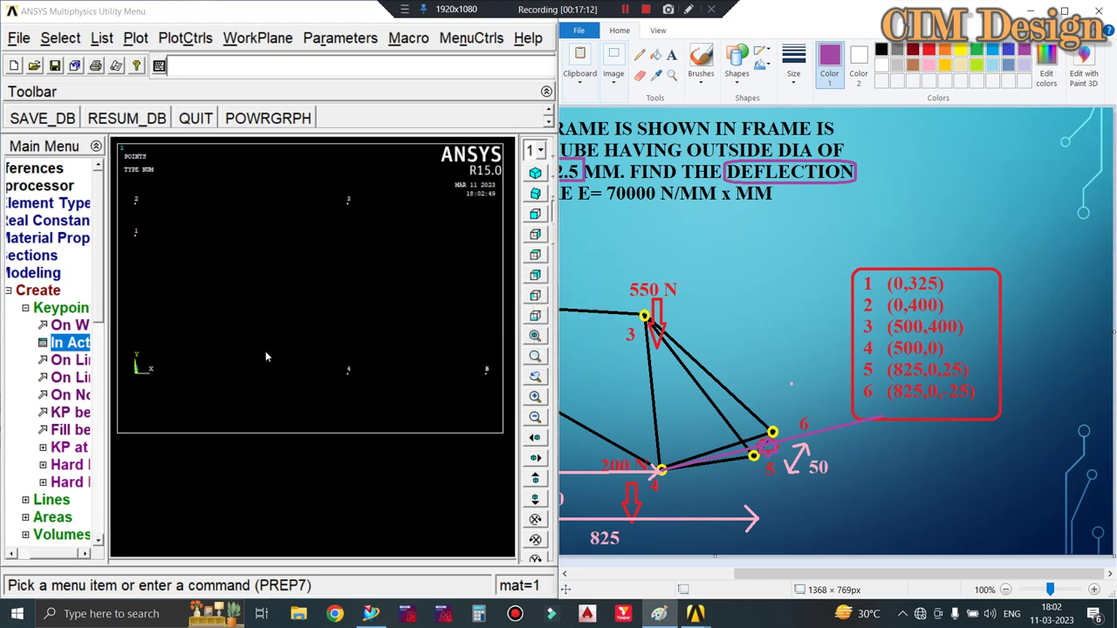
double_click(322, 9)
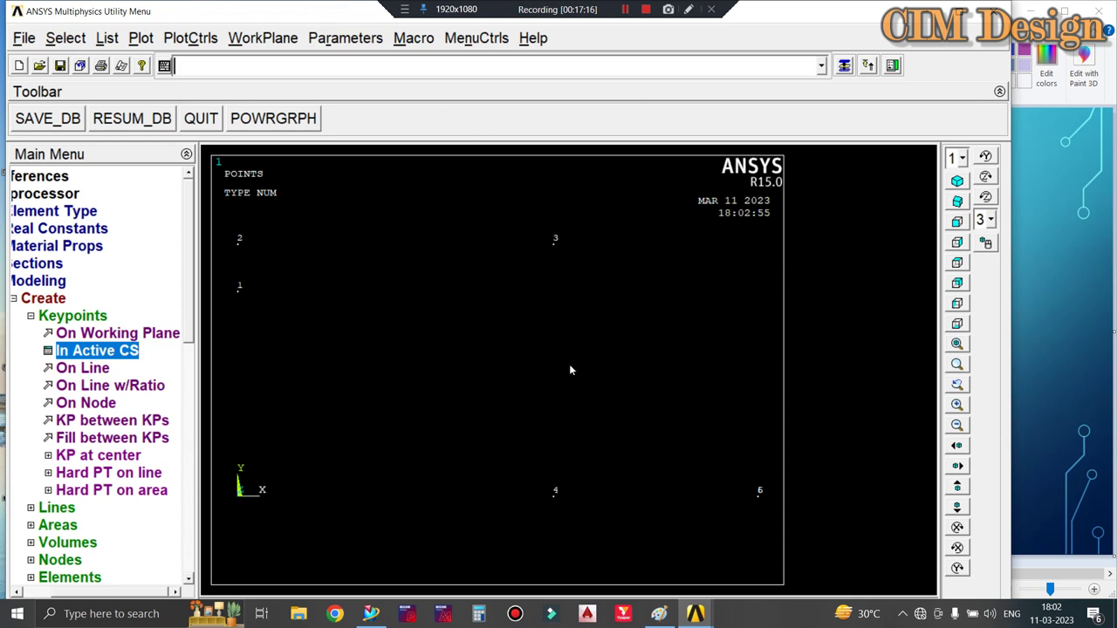
left_click(957, 180)
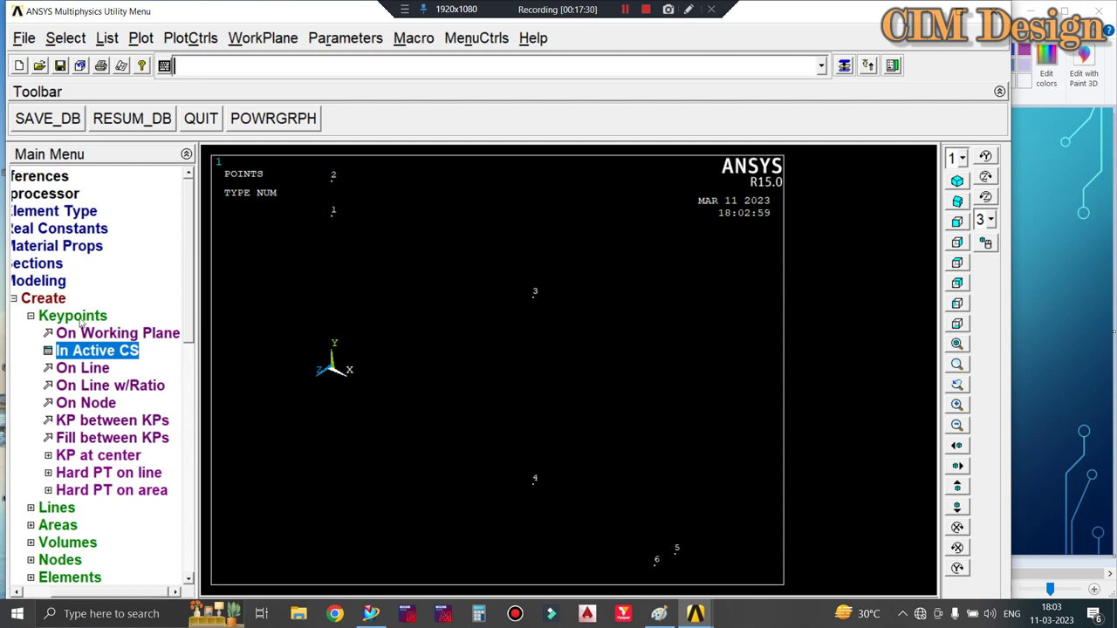
left_click(54, 507)
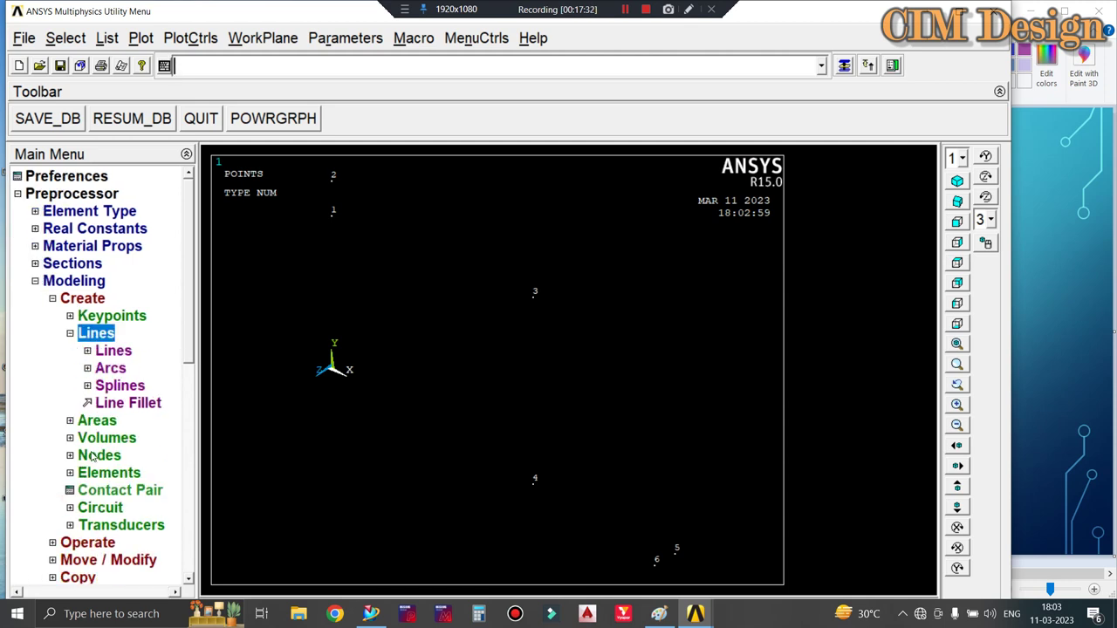
Step: Draw straight lines from keypoint 1 to keypoints 2 and 4
left_click(121, 353)
left_click(122, 368)
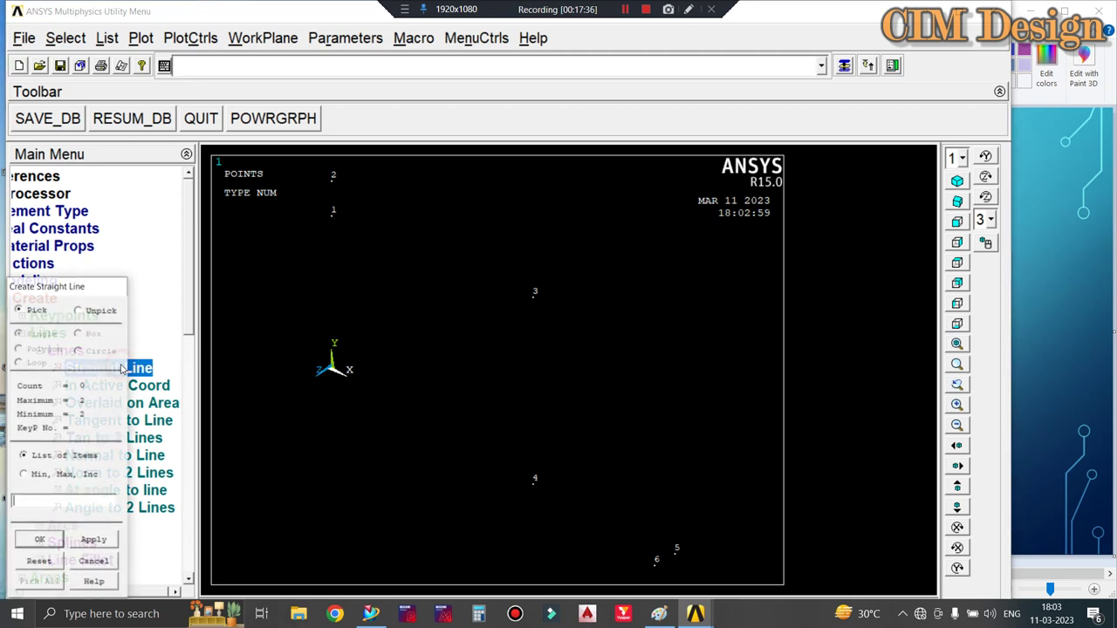
left_click(332, 211)
left_click(332, 175)
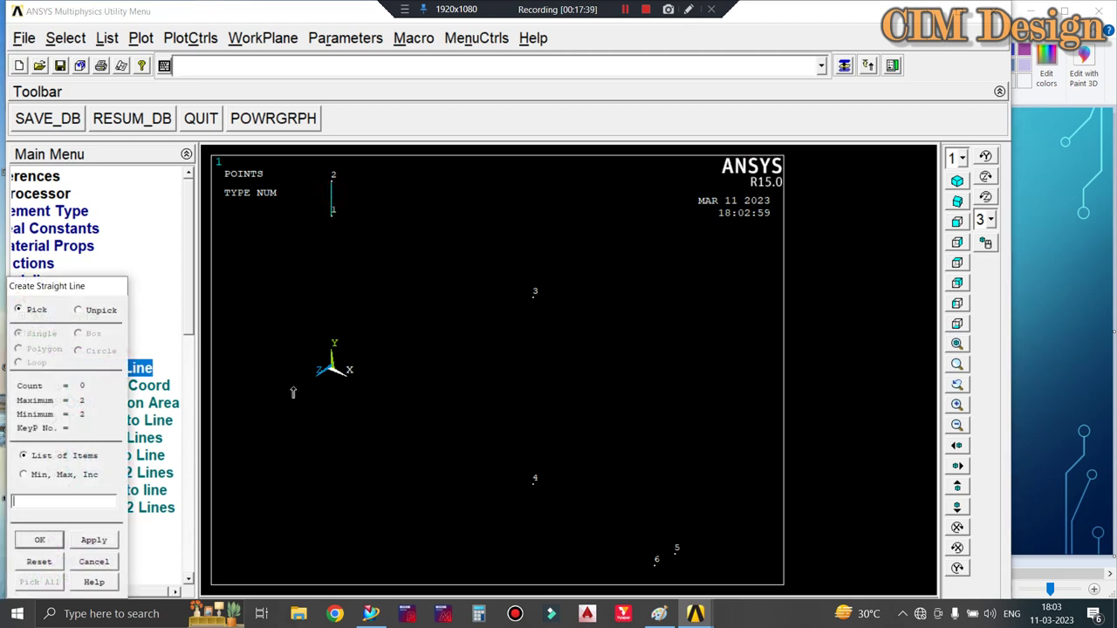
left_click(332, 225)
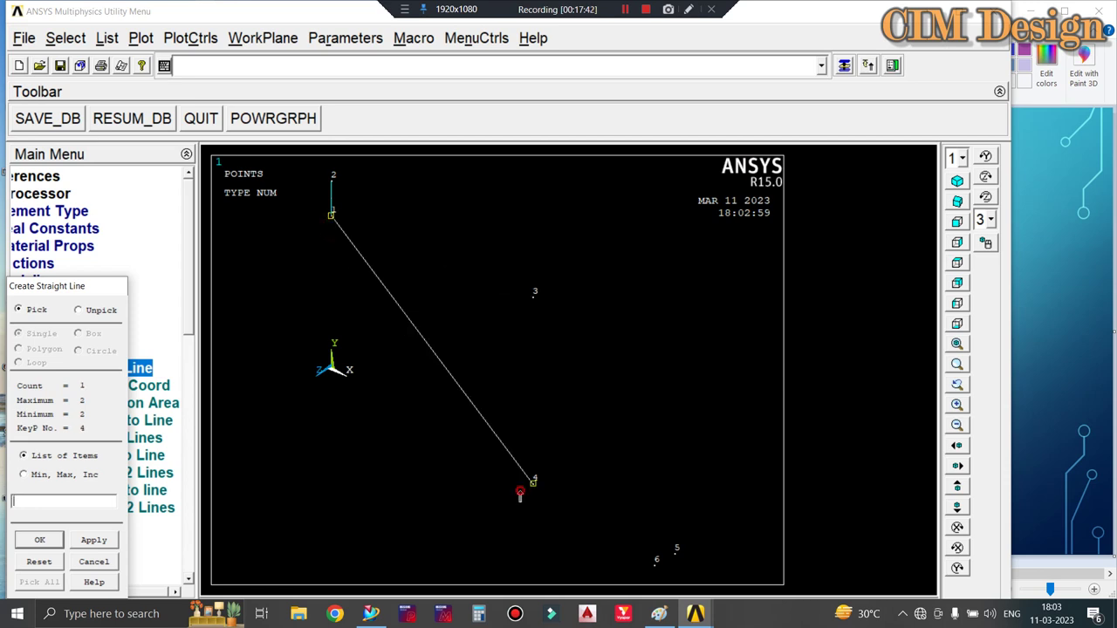
left_click(533, 480)
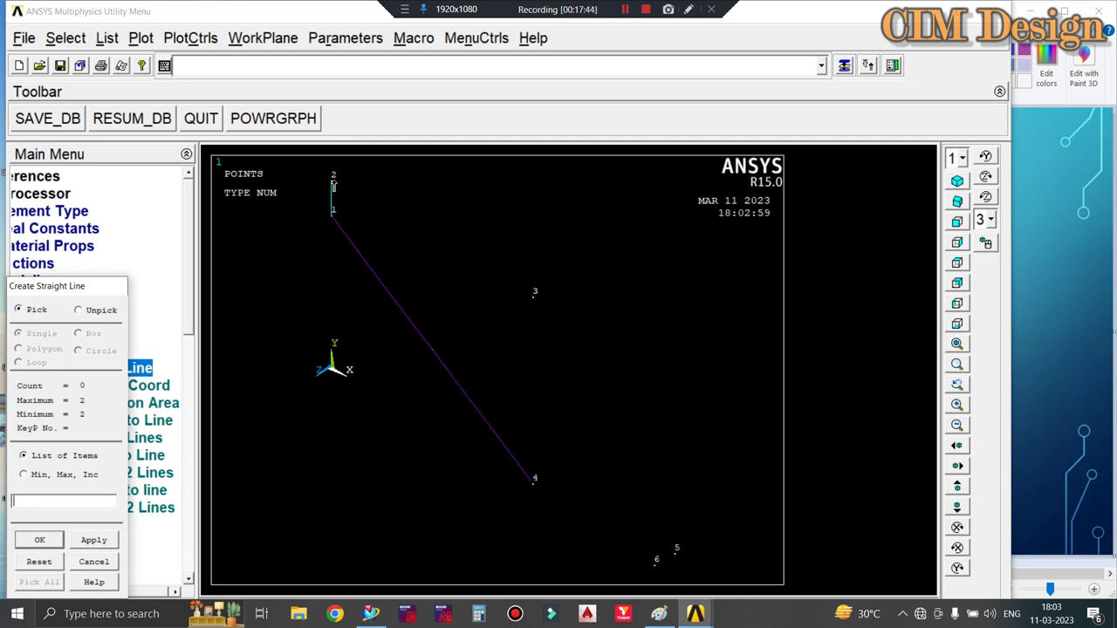
Step: Draw straight lines 2-3, 3-4, 3-5 and 4-5
left_click(332, 176)
left_click(533, 293)
left_click(533, 294)
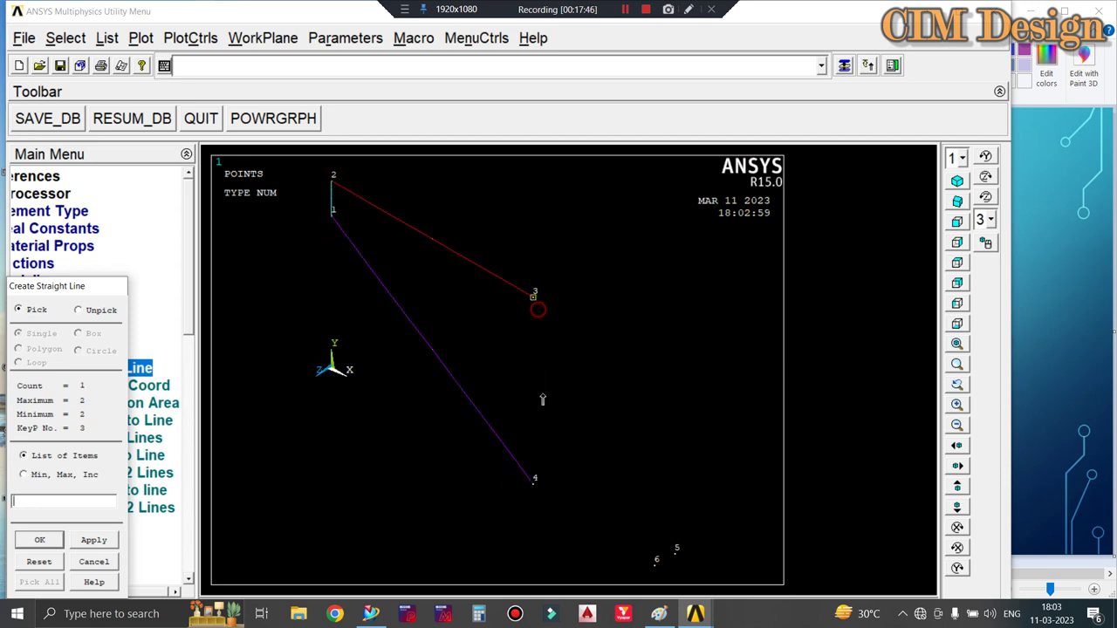
left_click(533, 480)
left_click(538, 299)
left_click(675, 548)
left_click(533, 480)
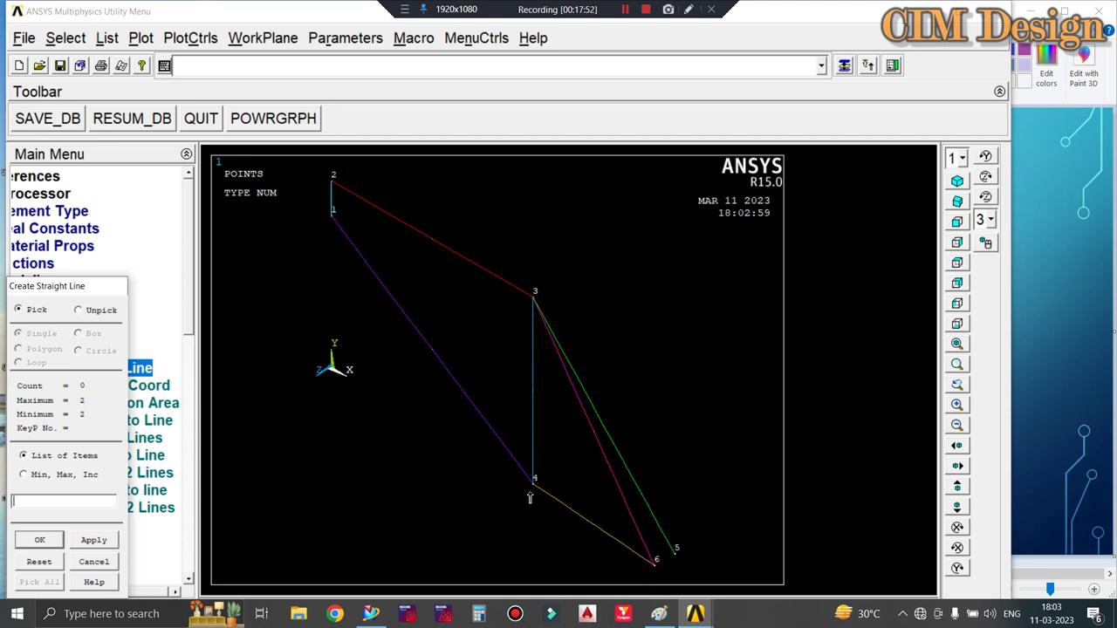
left_click(675, 549)
left_click(659, 613)
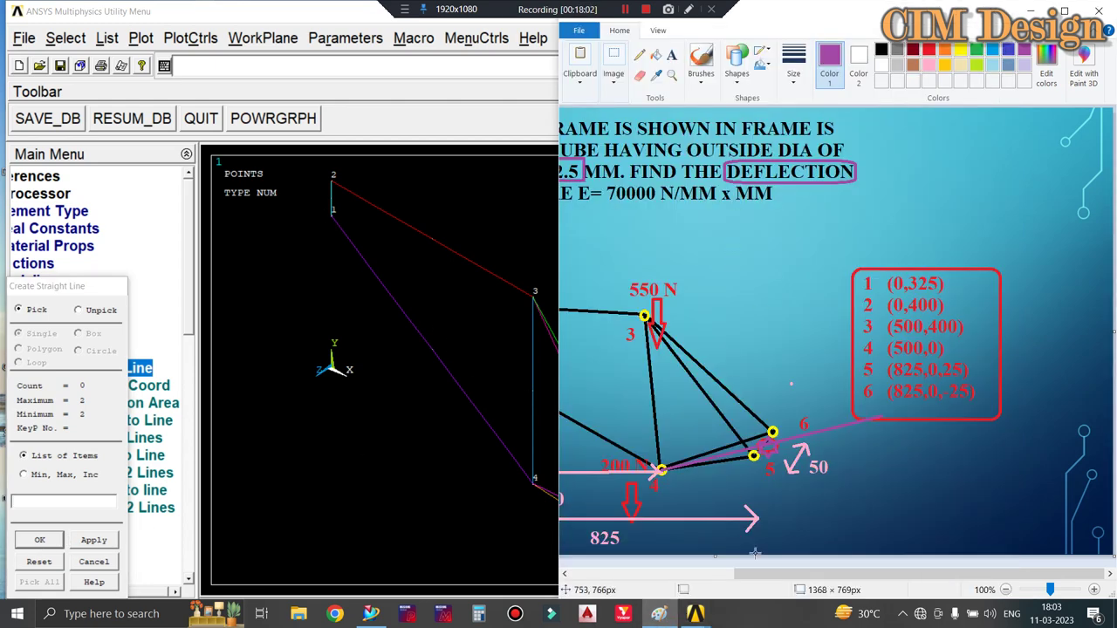
mouse_move(729, 575)
left_mouse_down()
mouse_move(626, 576)
mouse_move(636, 576)
left_mouse_up()
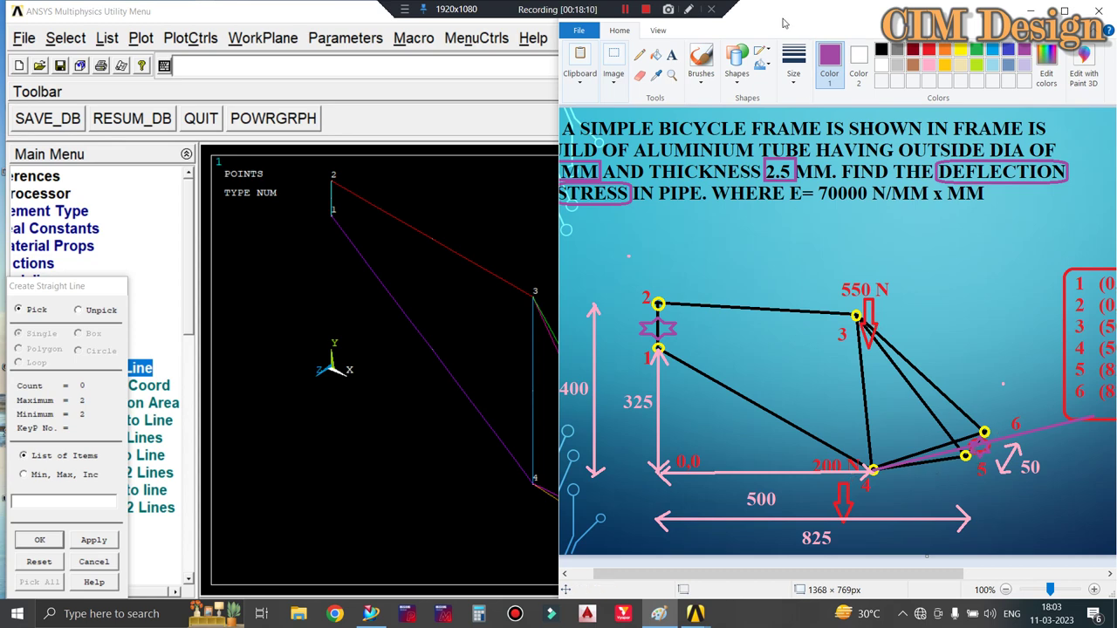
mouse_move(779, 23)
left_mouse_down()
mouse_move(829, 14)
mouse_move(829, 25)
left_mouse_up()
scroll(893, 192, "down", 2)
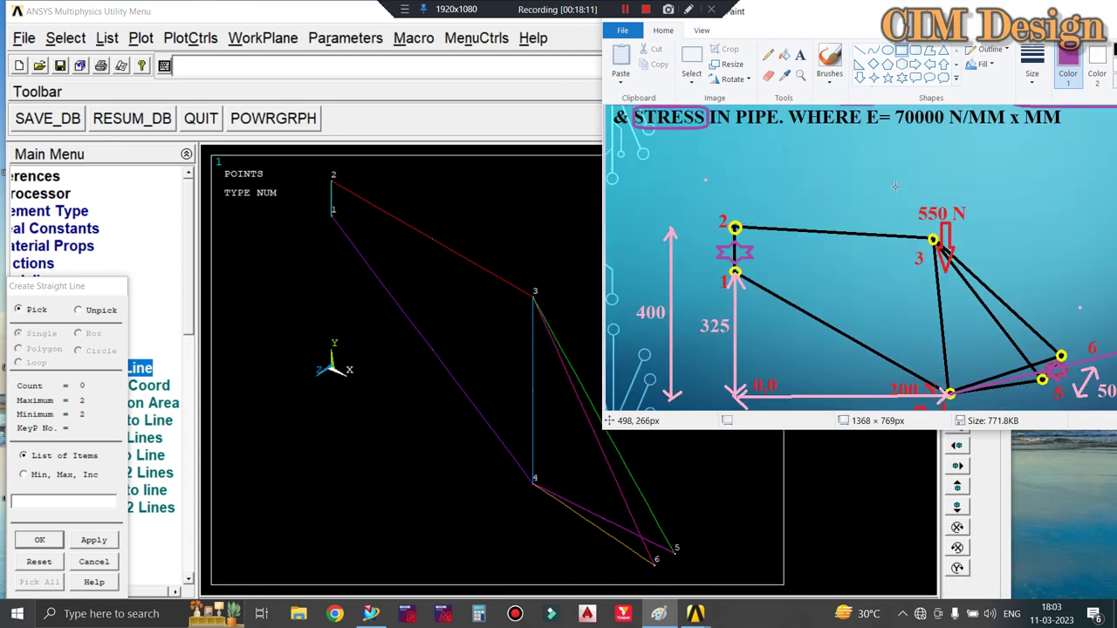
scroll(894, 192, "down", 2)
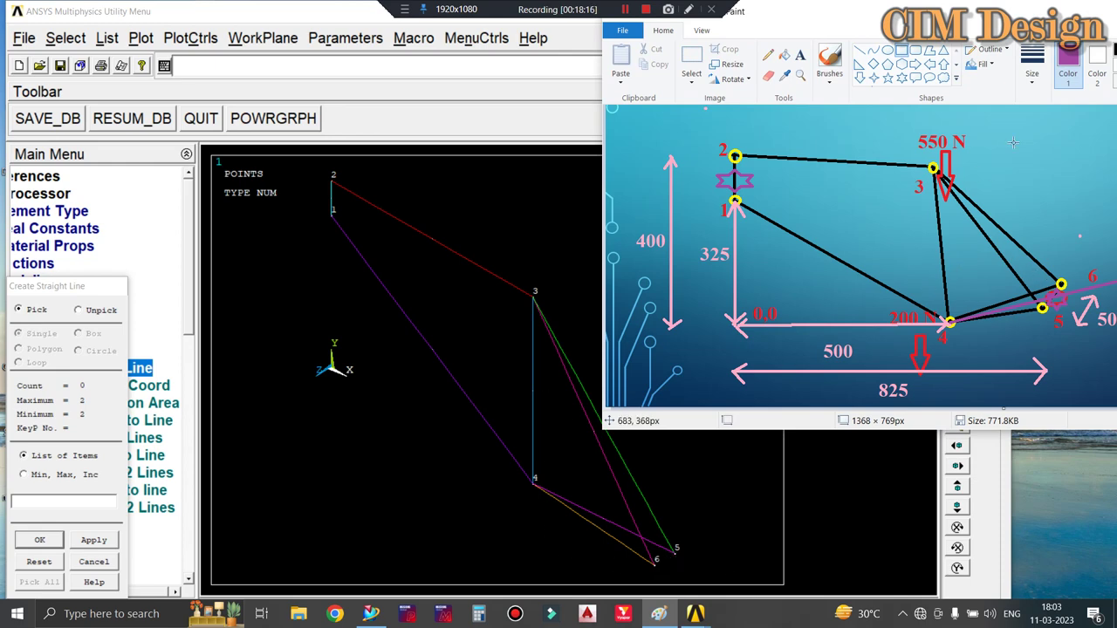
double_click(898, 15)
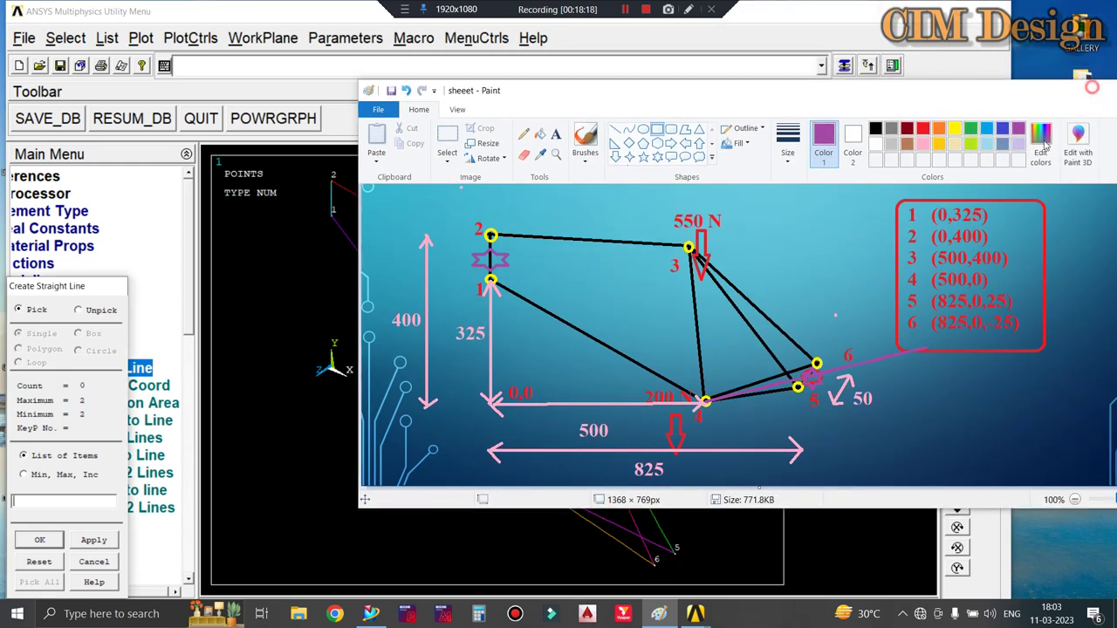
left_click(1096, 85)
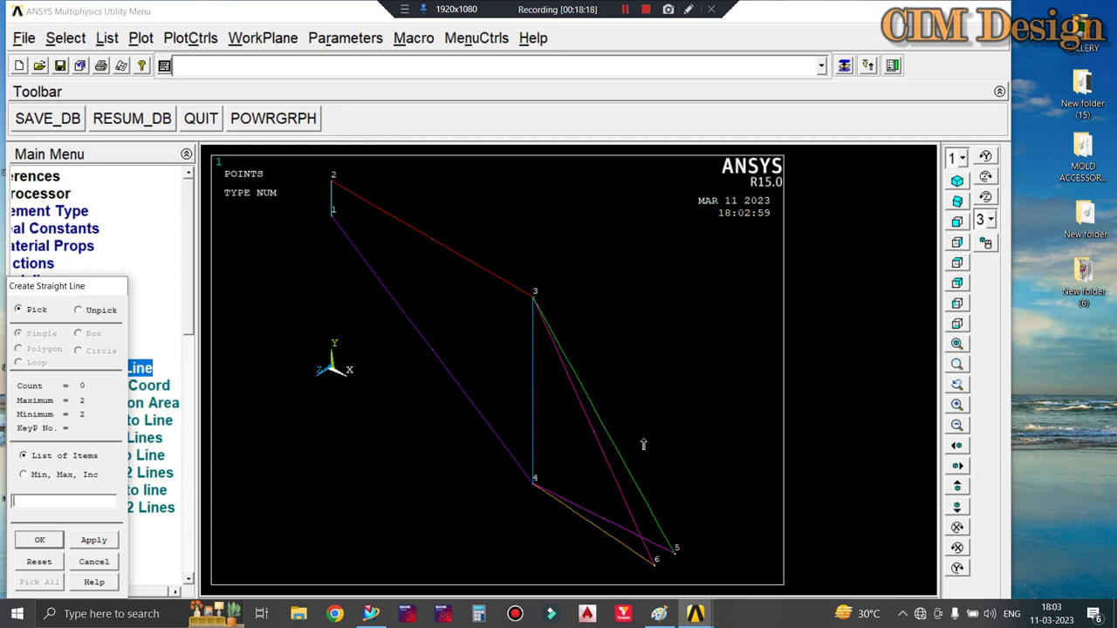
Step: Finish the lines, redraw with Multi-Plots, and turn on keypoint numbering
left_click(36, 541)
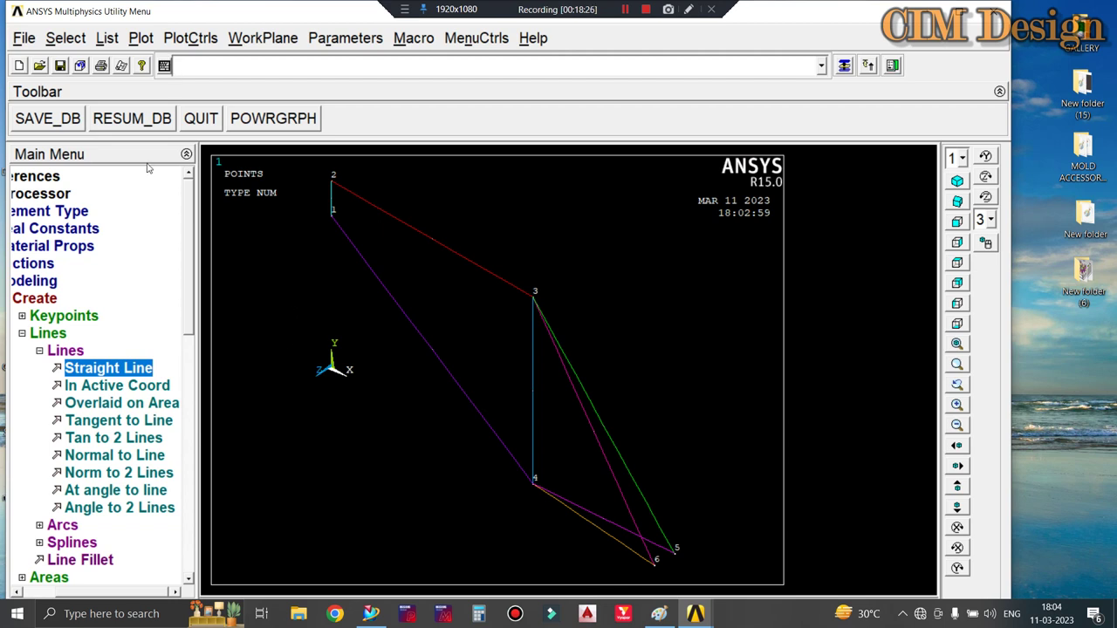
left_click(141, 39)
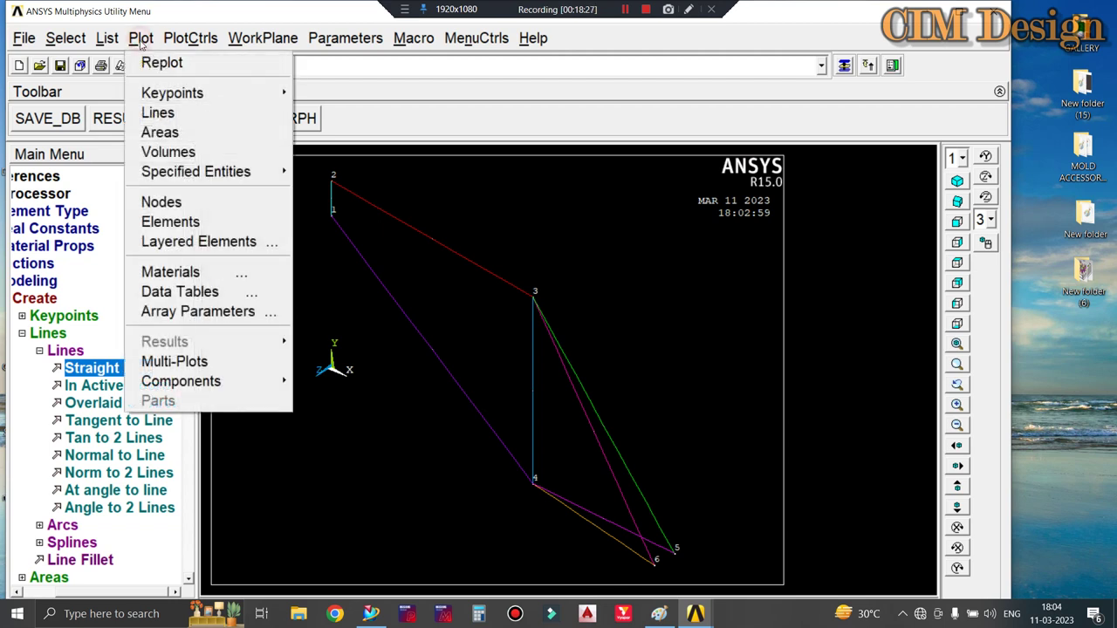
left_click(174, 361)
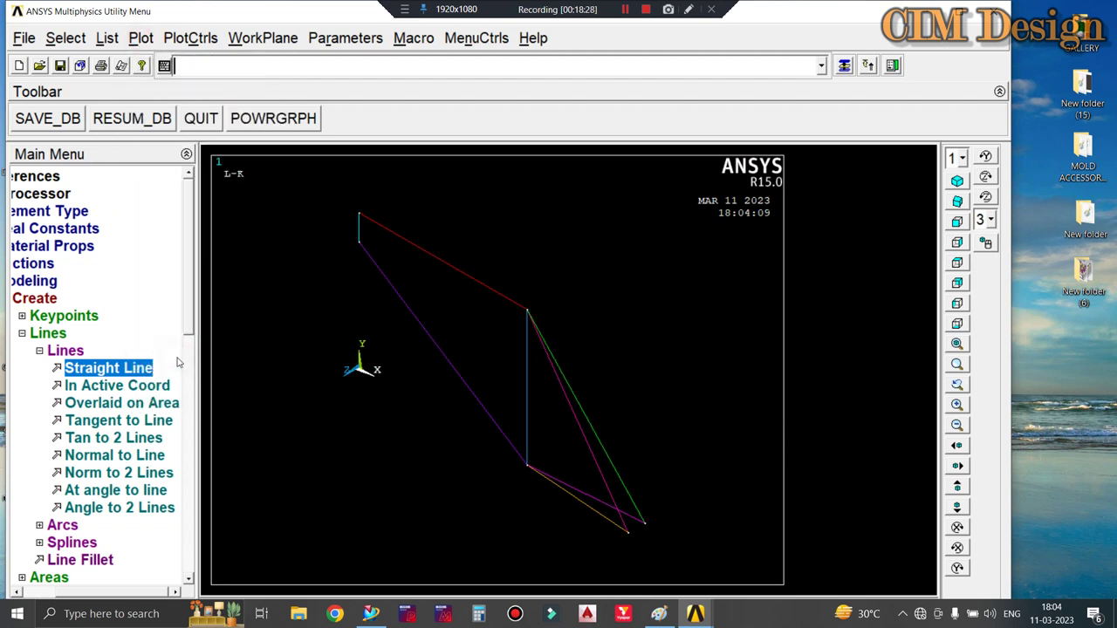
left_click(200, 40)
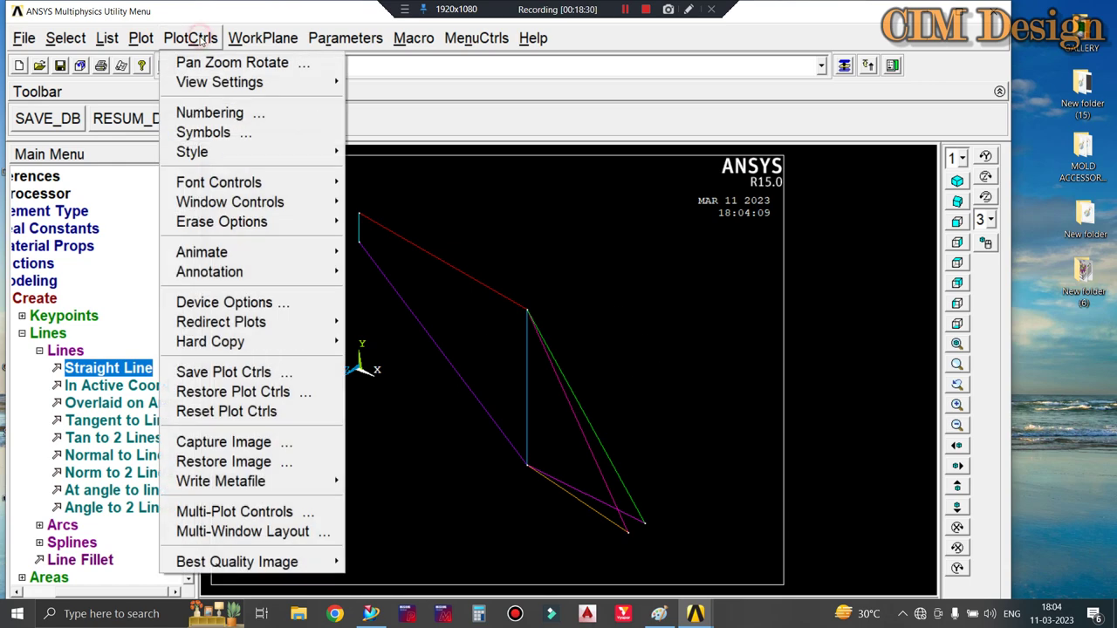
left_click(213, 114)
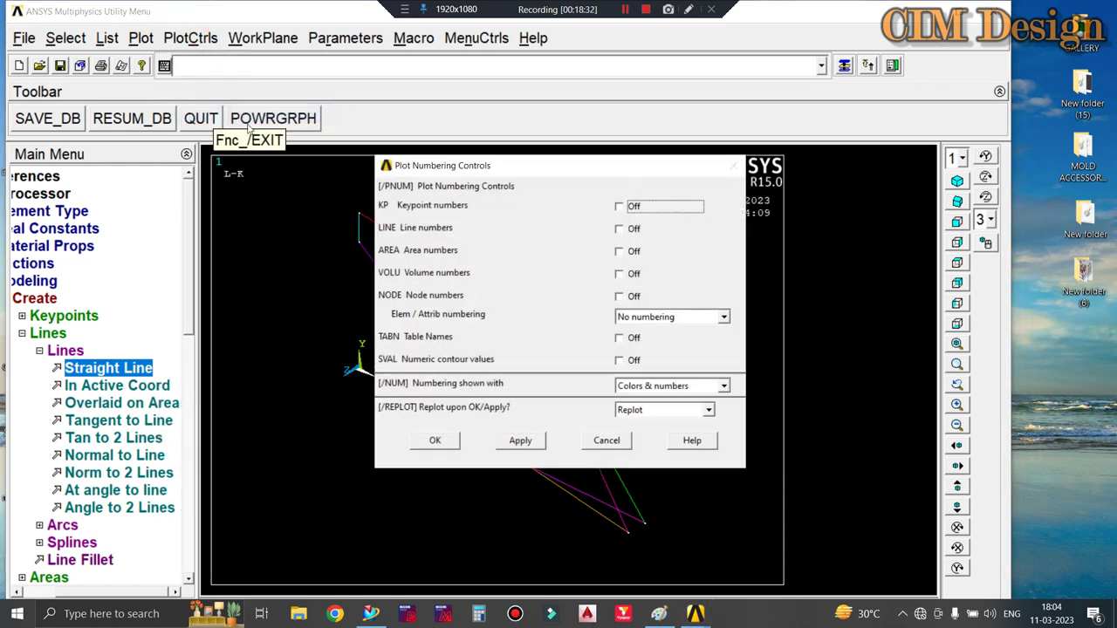
left_click(618, 207)
left_click(435, 440)
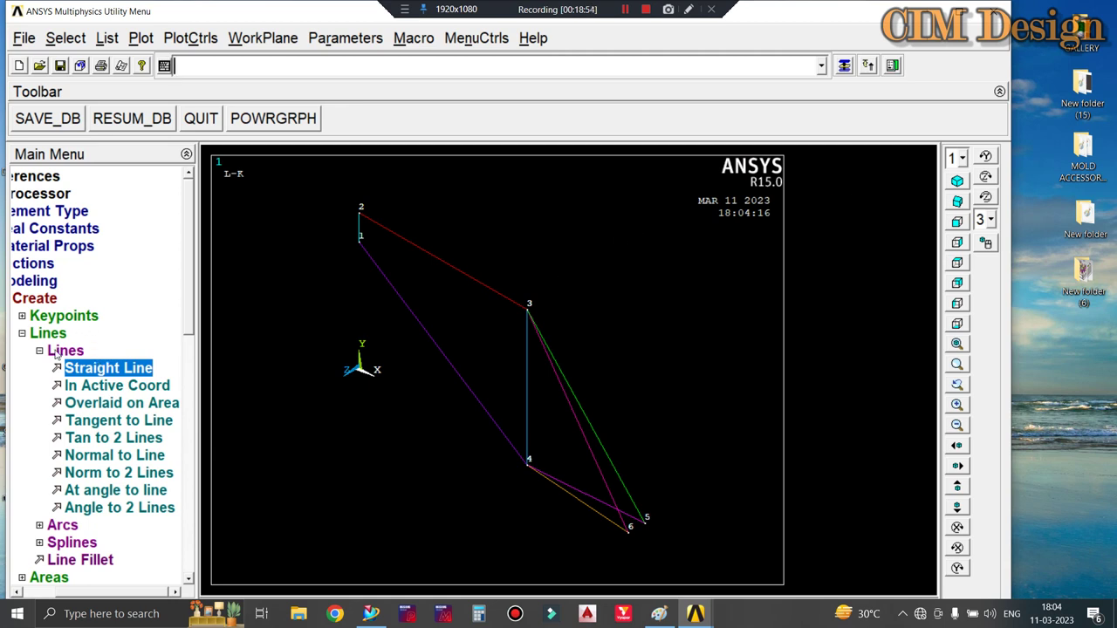
Step: Open the MeshTool from the Meshing menu
left_click(22, 333)
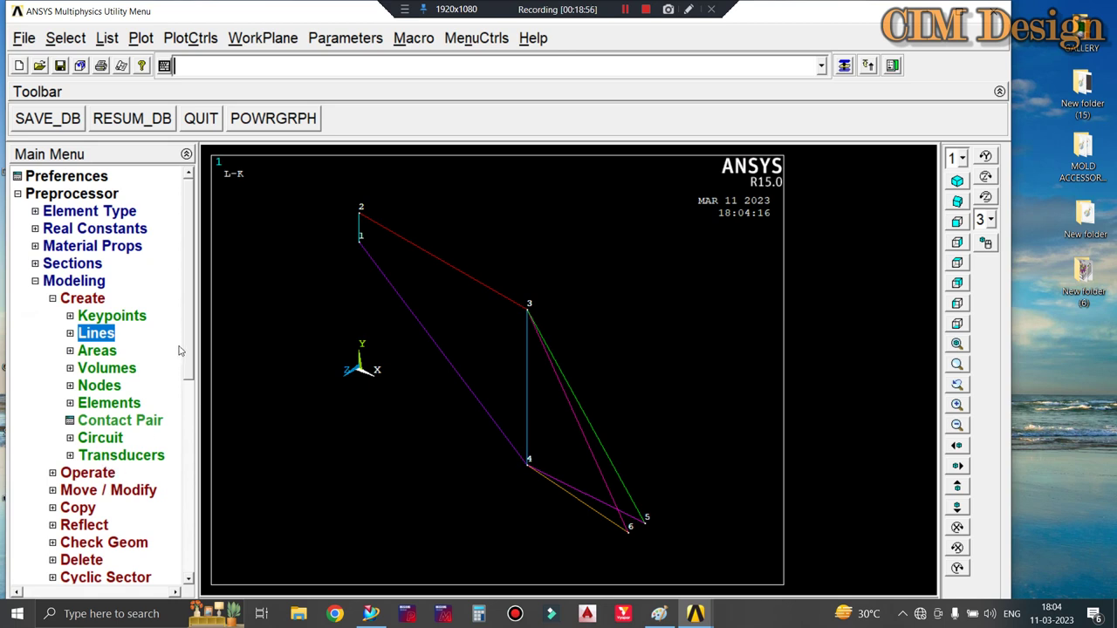
left_click_drag(182, 348, 188, 445)
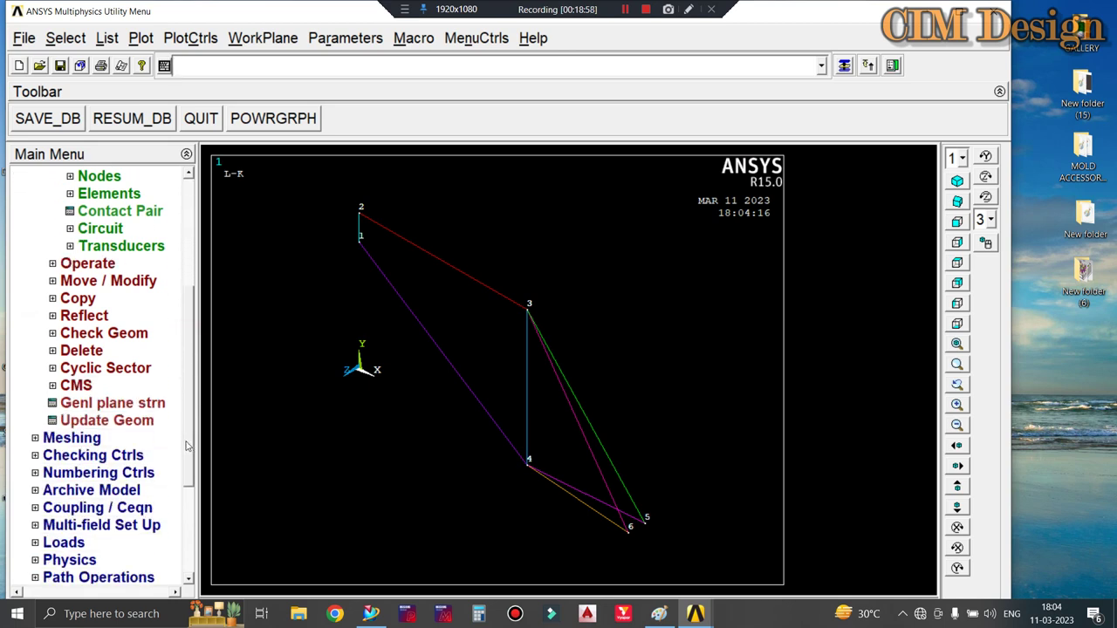
left_click(75, 439)
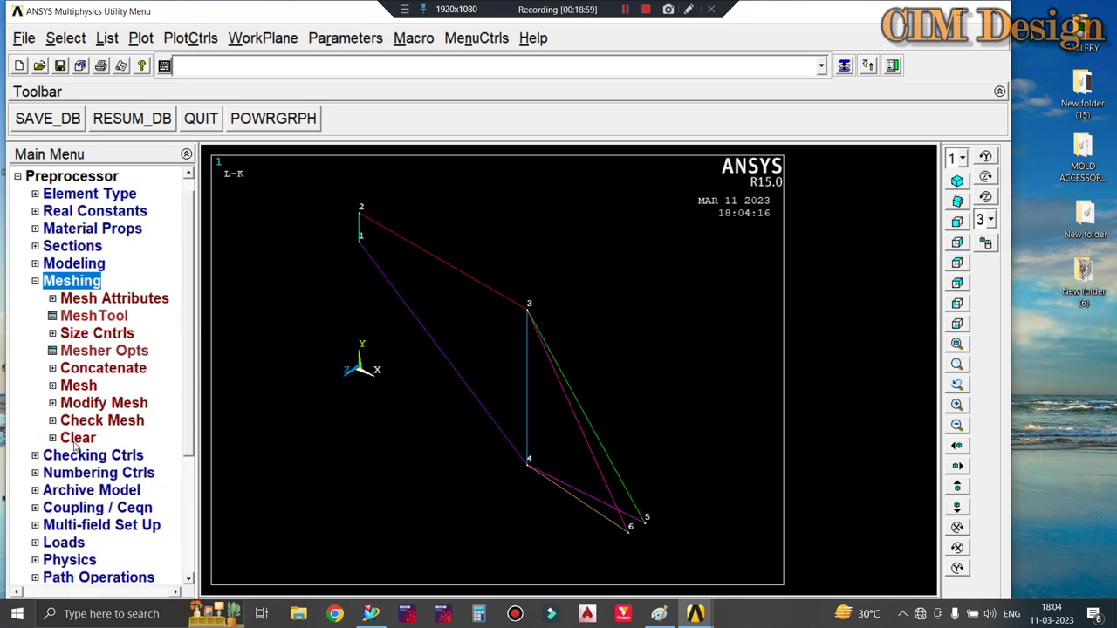
left_click(93, 321)
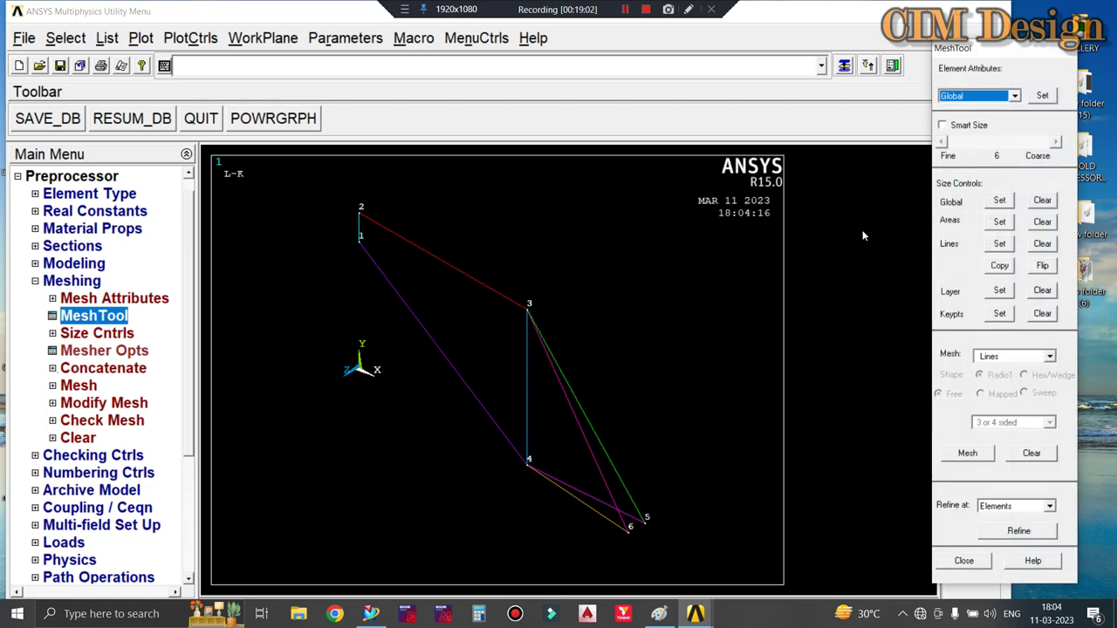
Step: Pick all eight frame lines for line element sizing
left_click(1002, 246)
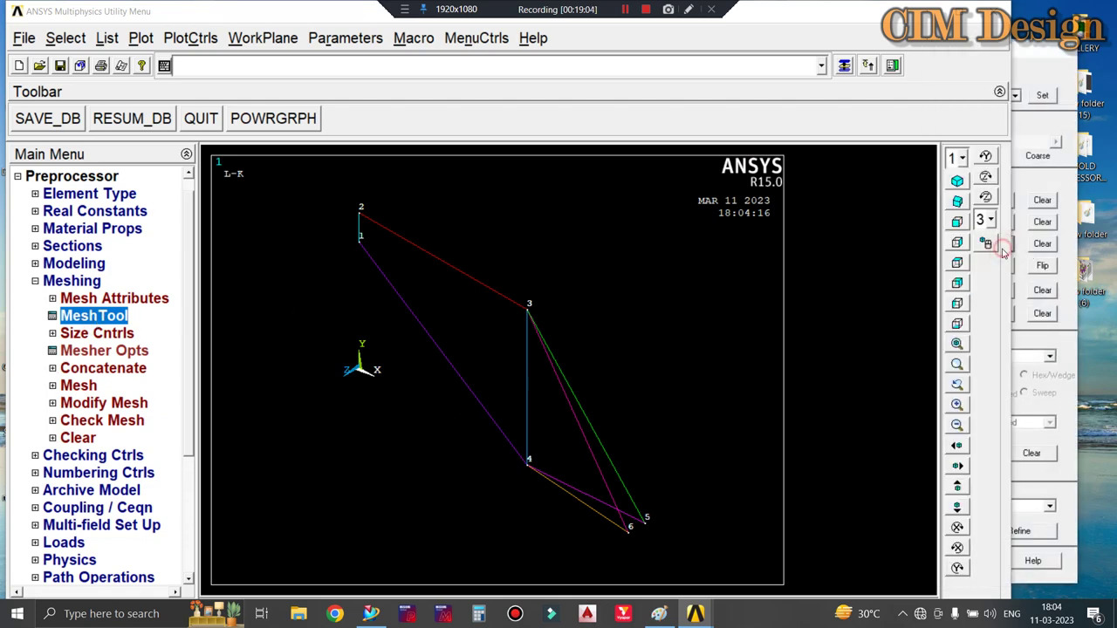
left_click(434, 258)
left_click(409, 310)
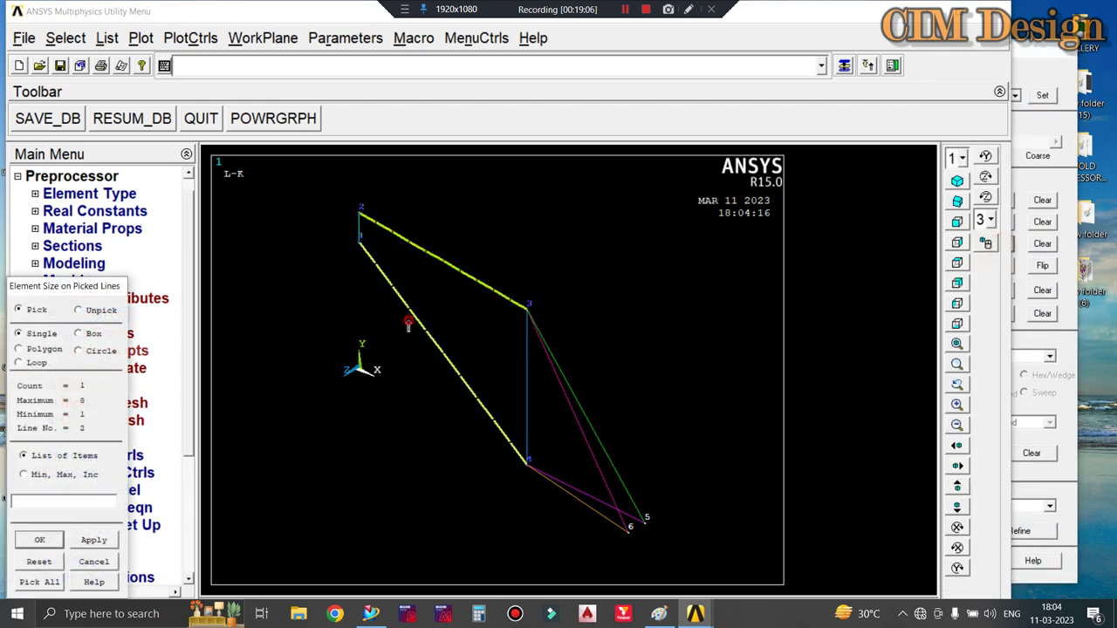
left_click(359, 232)
left_click(535, 392)
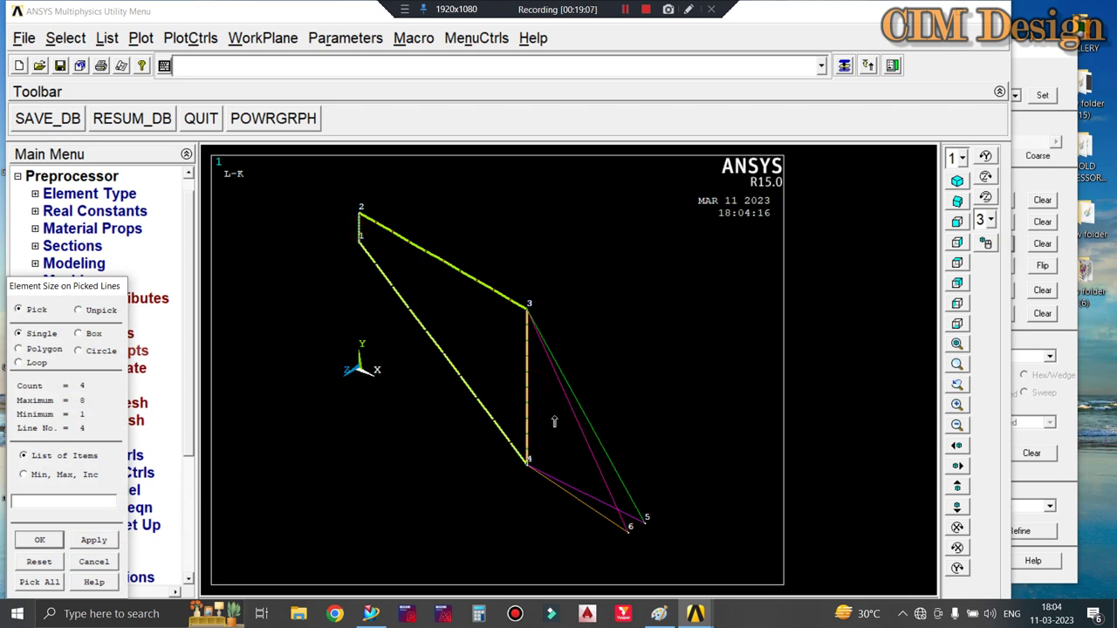
left_click(546, 408)
left_click(599, 438)
left_click(600, 509)
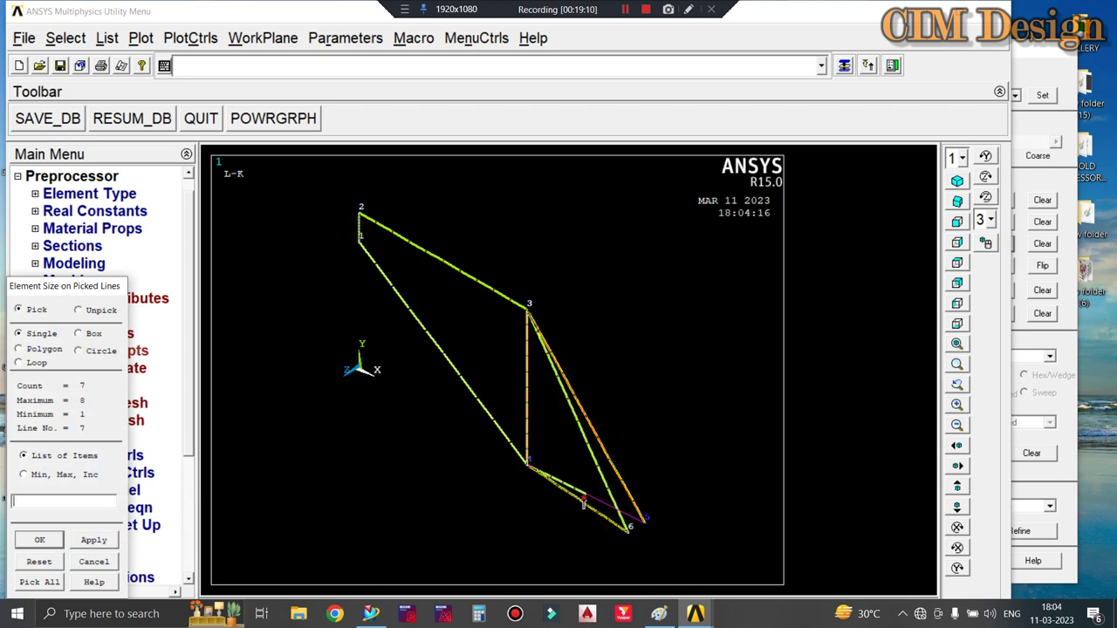
left_click(610, 501)
left_click(82, 542)
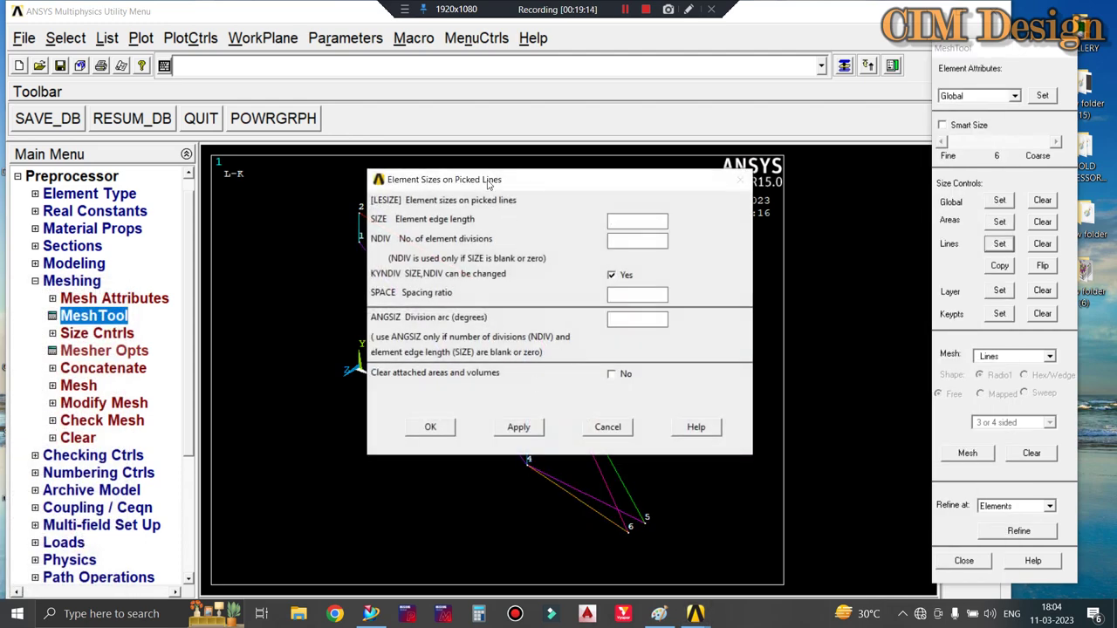
Step: Set 20 element divisions on the picked lines
left_click_drag(488, 181, 752, 92)
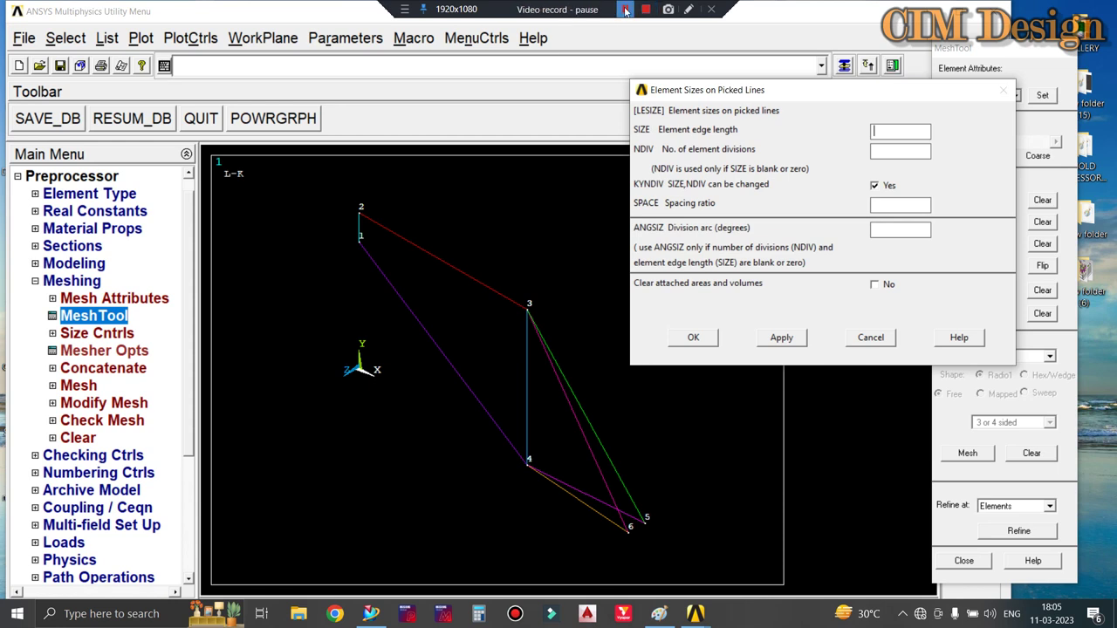
left_click(624, 11)
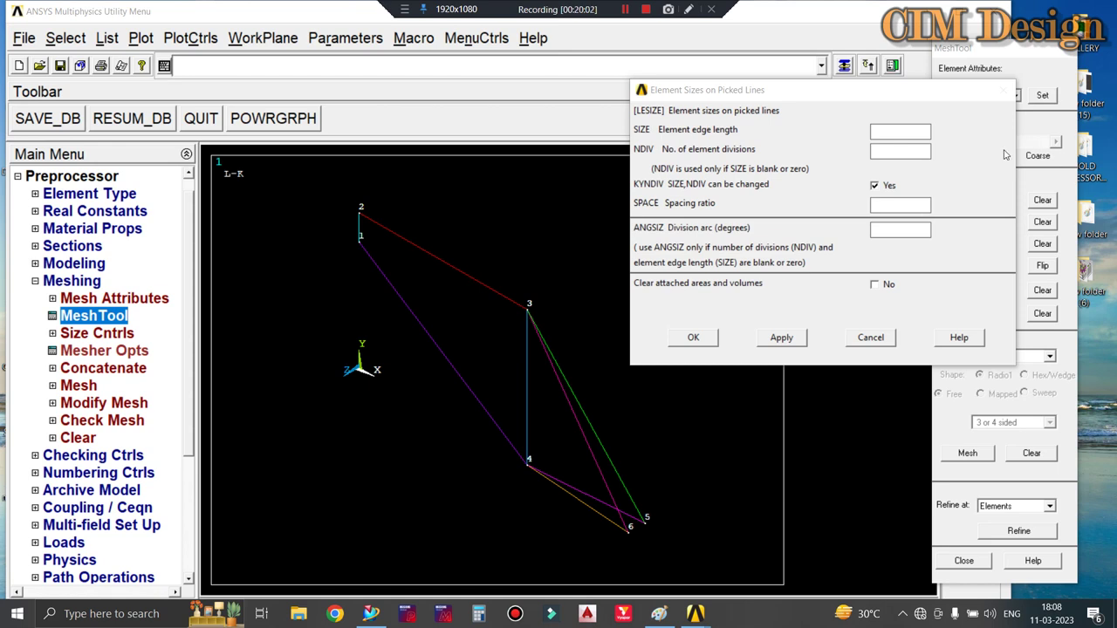
left_click(892, 149)
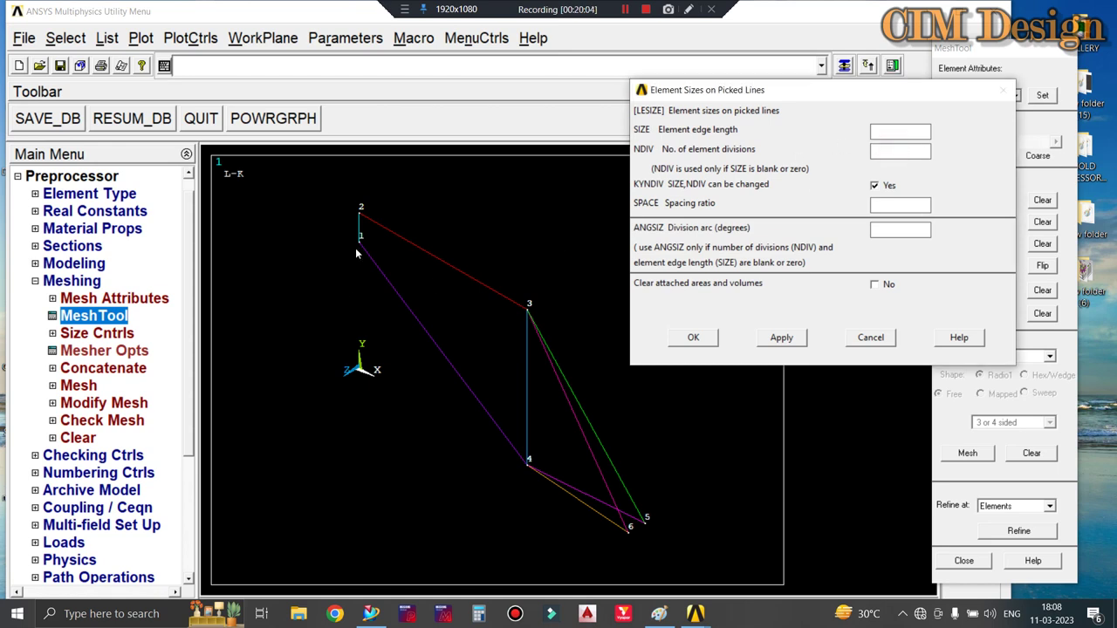
type("20")
left_click(789, 338)
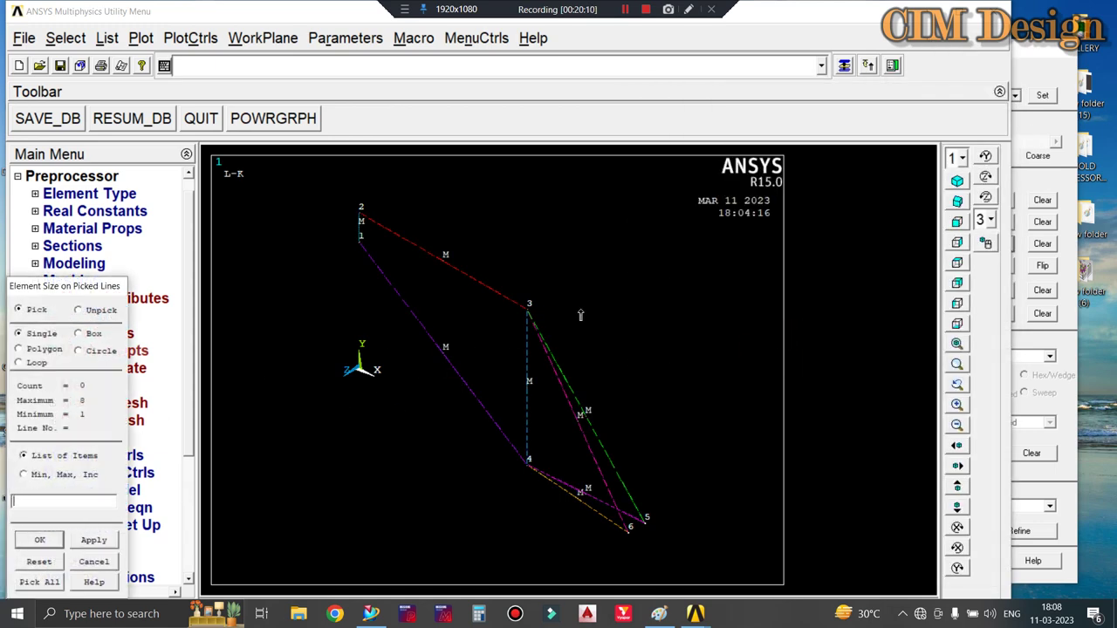
Step: Start line meshing and pick lines 2-3, 1-4, 1-2, 3-4 and 3-6
left_click(1037, 58)
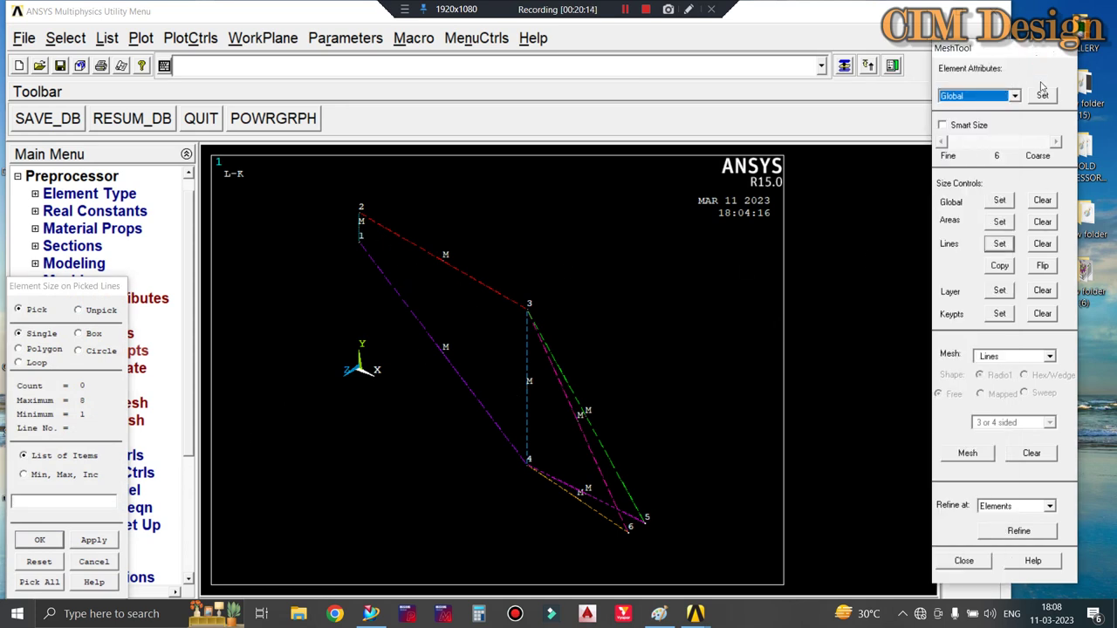
left_click(966, 454)
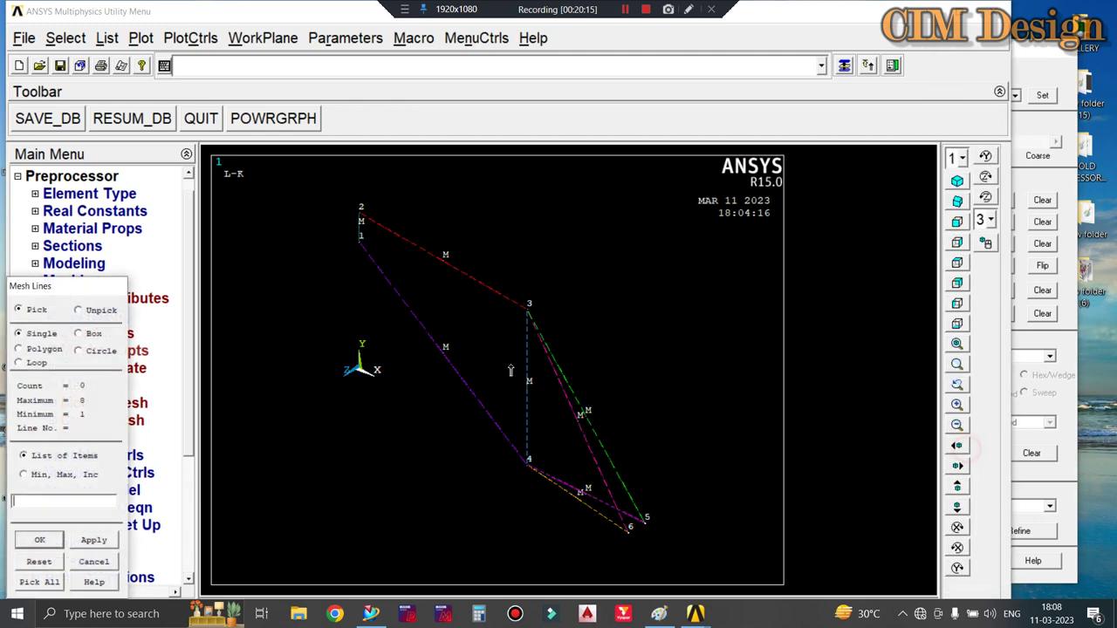
left_click(418, 260)
left_click(401, 306)
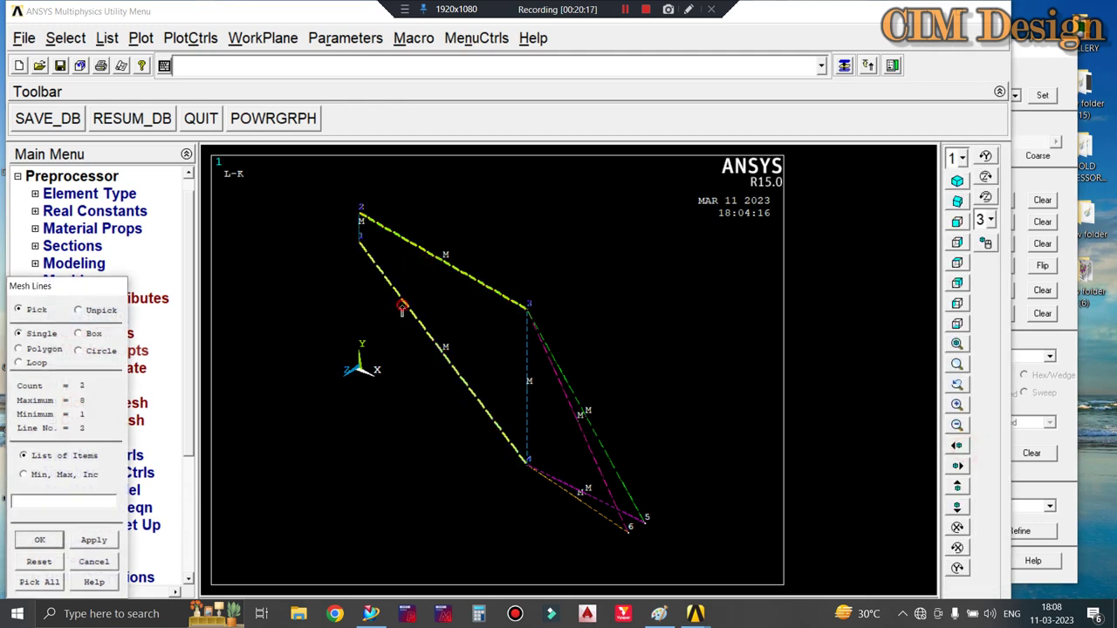
left_click(365, 237)
left_click(524, 375)
left_click(558, 412)
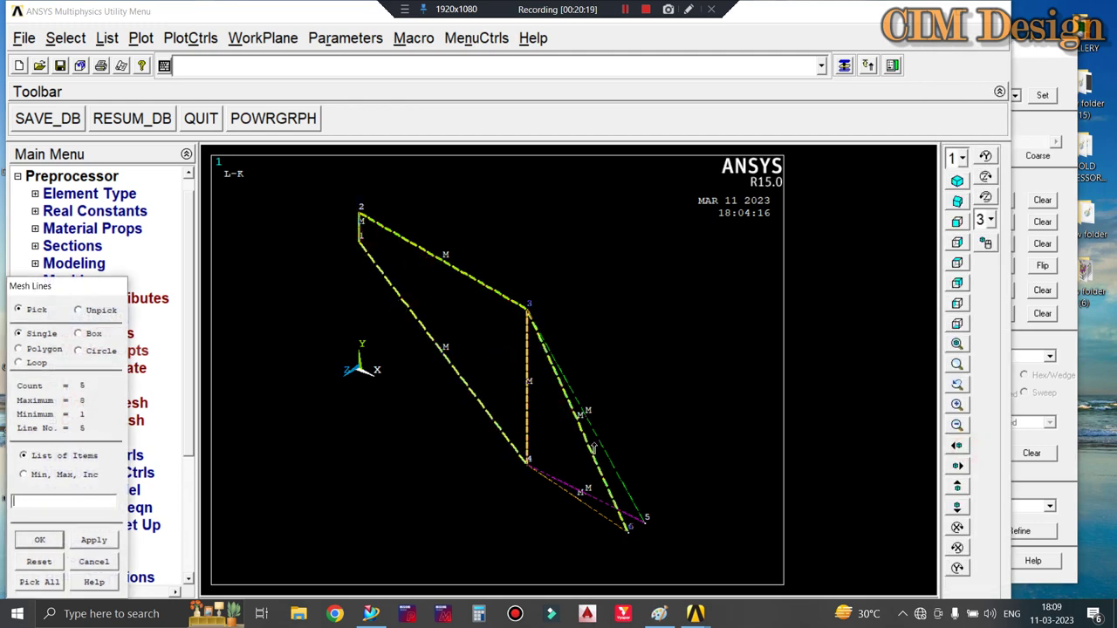
Step: Add lines 3-5, 4-5 and 4-6, mesh all eight, and close MeshTool
left_click(595, 443)
left_click(552, 512)
left_click(562, 479)
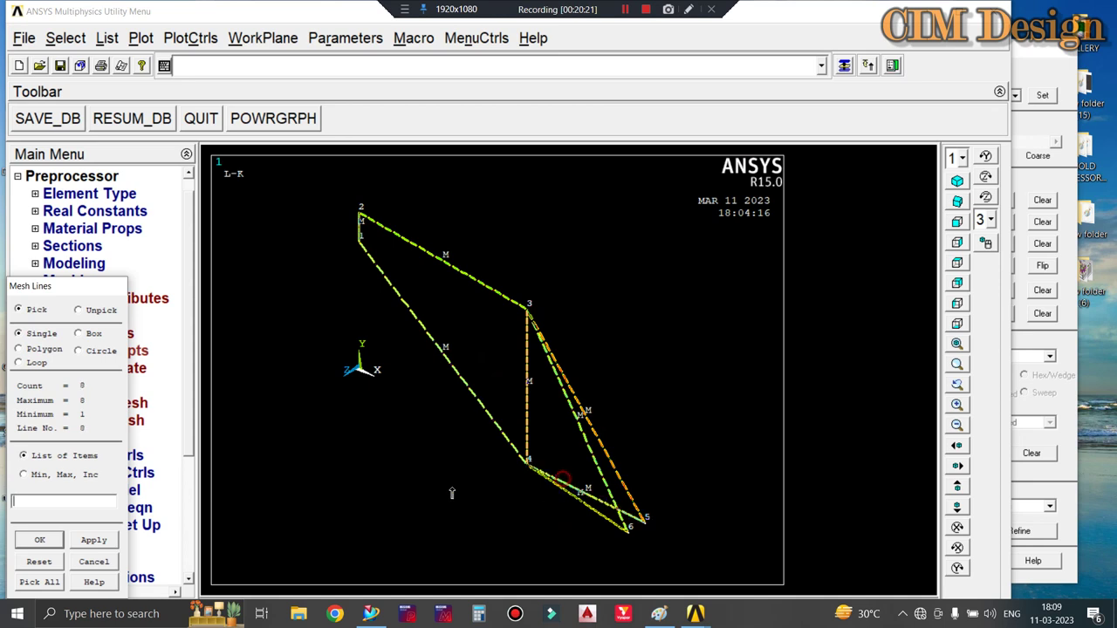
left_click(93, 541)
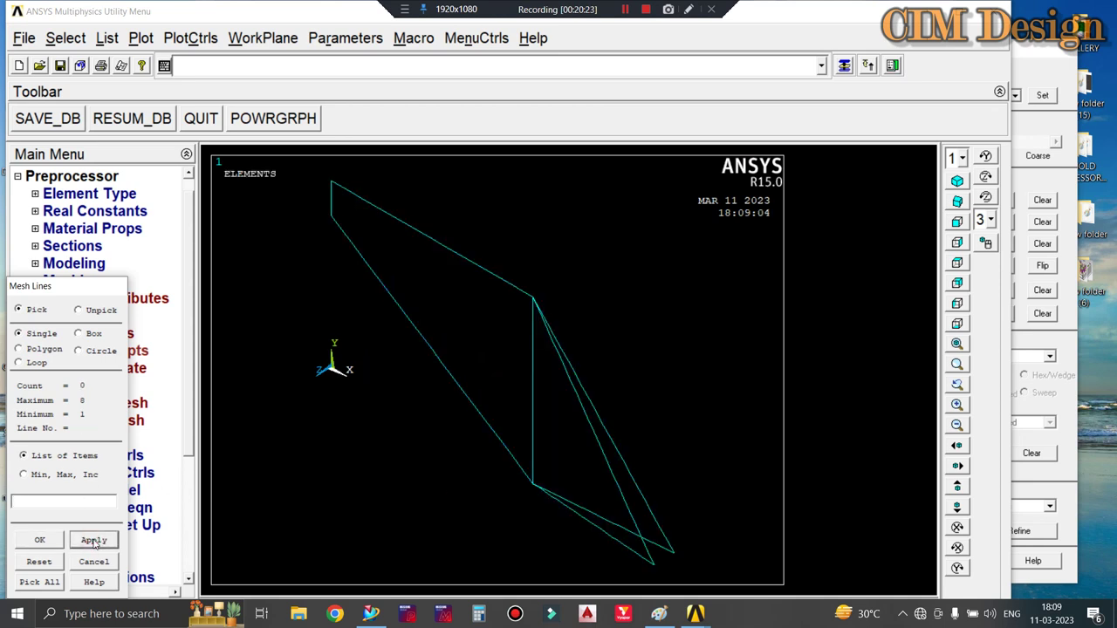
left_click(36, 541)
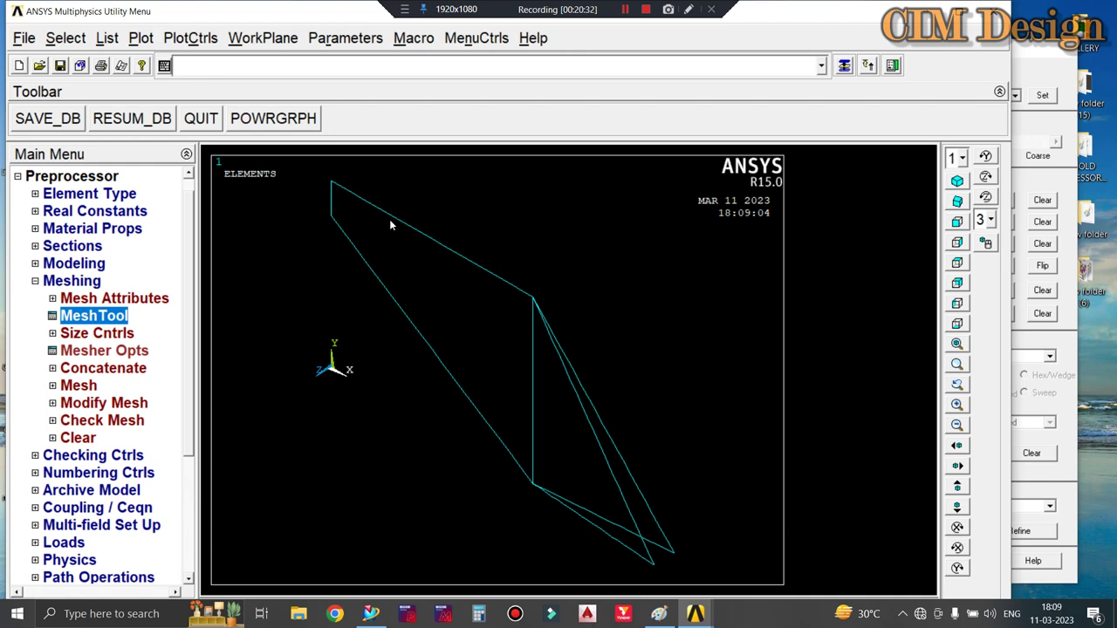
left_click(1030, 56)
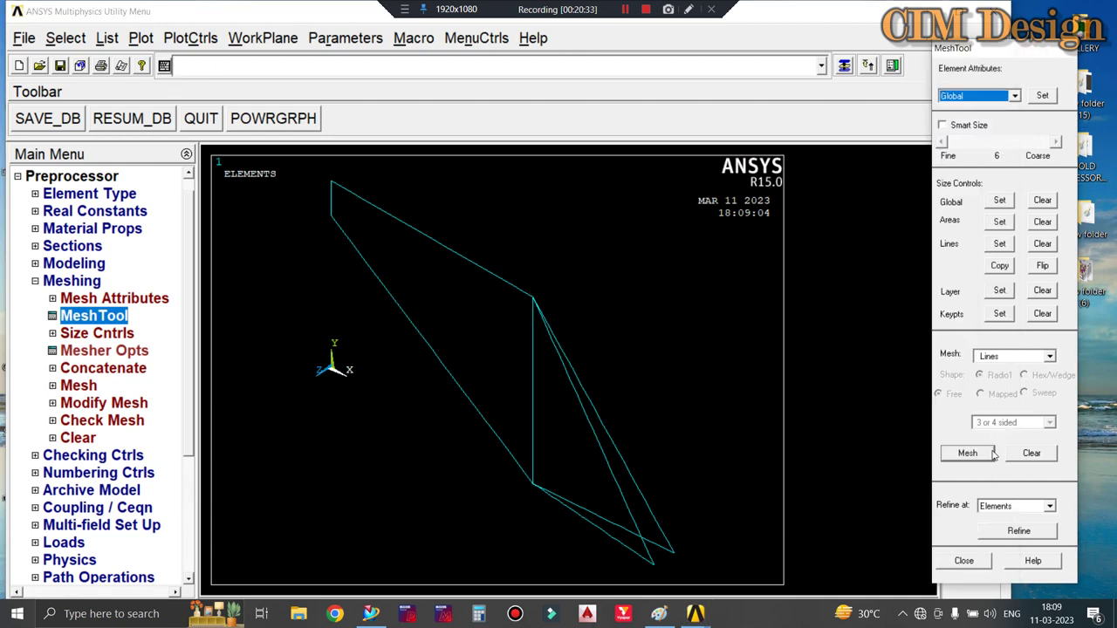
left_click(964, 561)
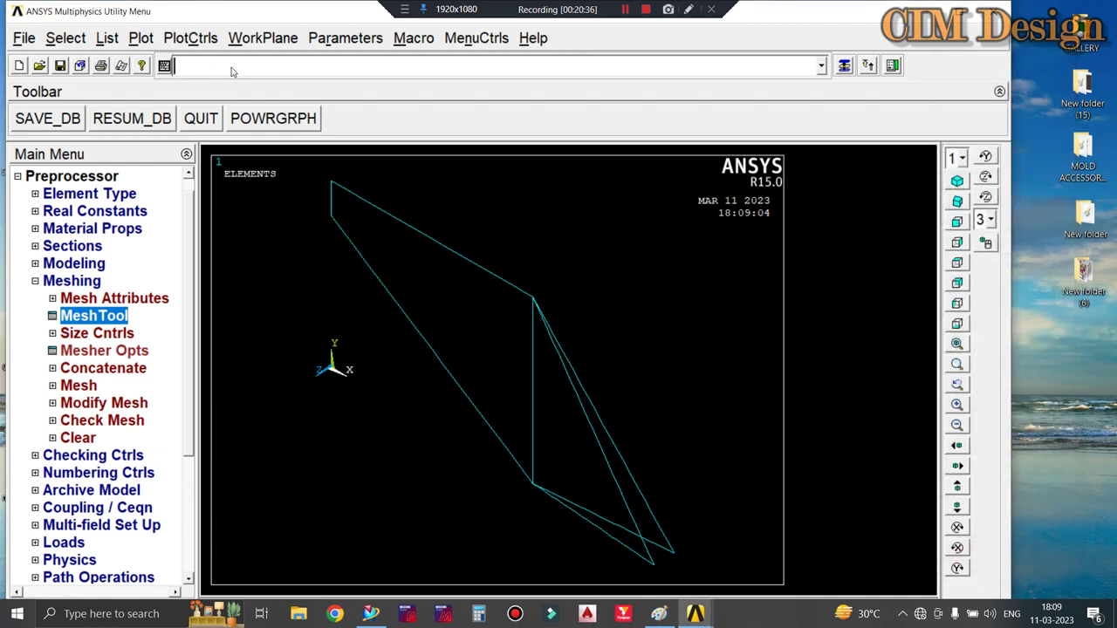
Step: Multi-plot elements, lines, keypoints and nodes together and zoom in on the meshed frame
left_click(141, 38)
left_click(209, 359)
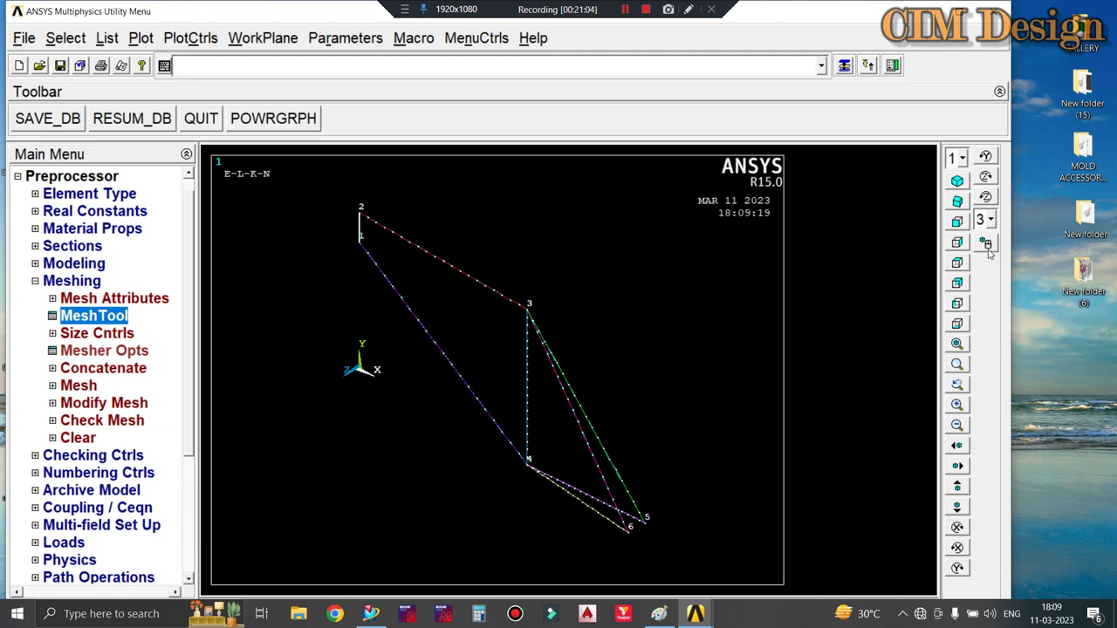
left_click(957, 404)
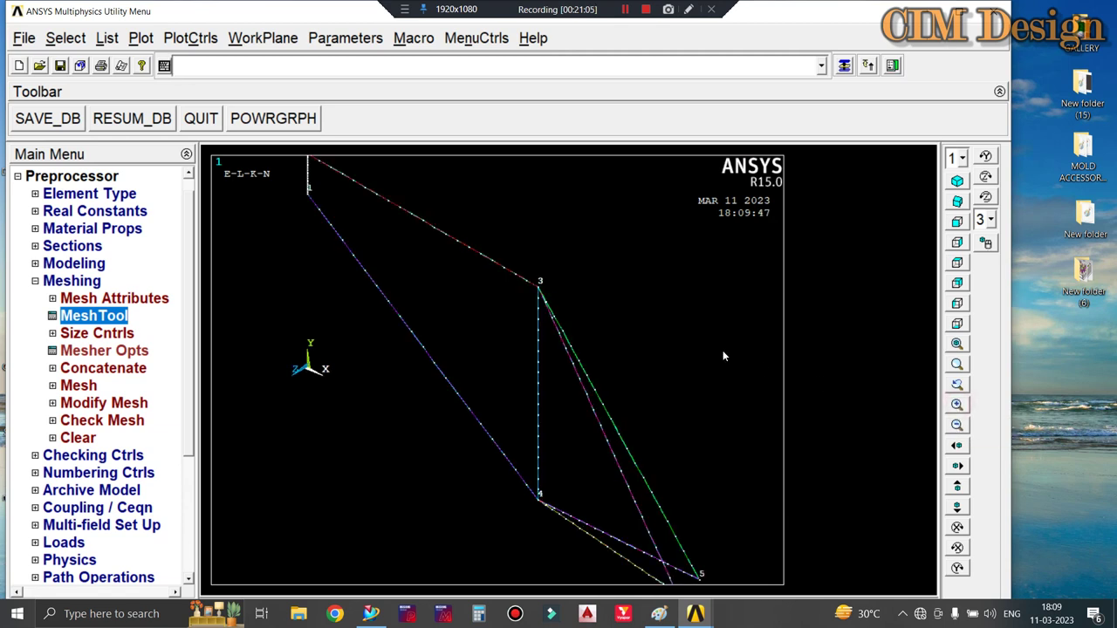
left_click(957, 404)
left_click(957, 405)
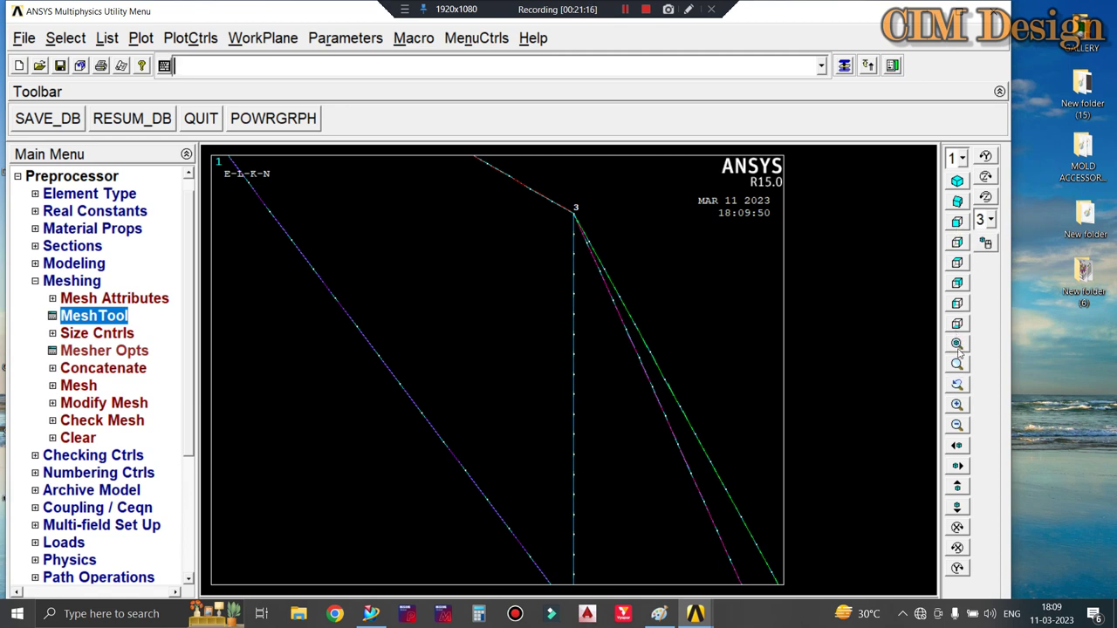
Step: Check the frame in side and isometric views, then zoom back out to the whole frame
left_click(958, 303)
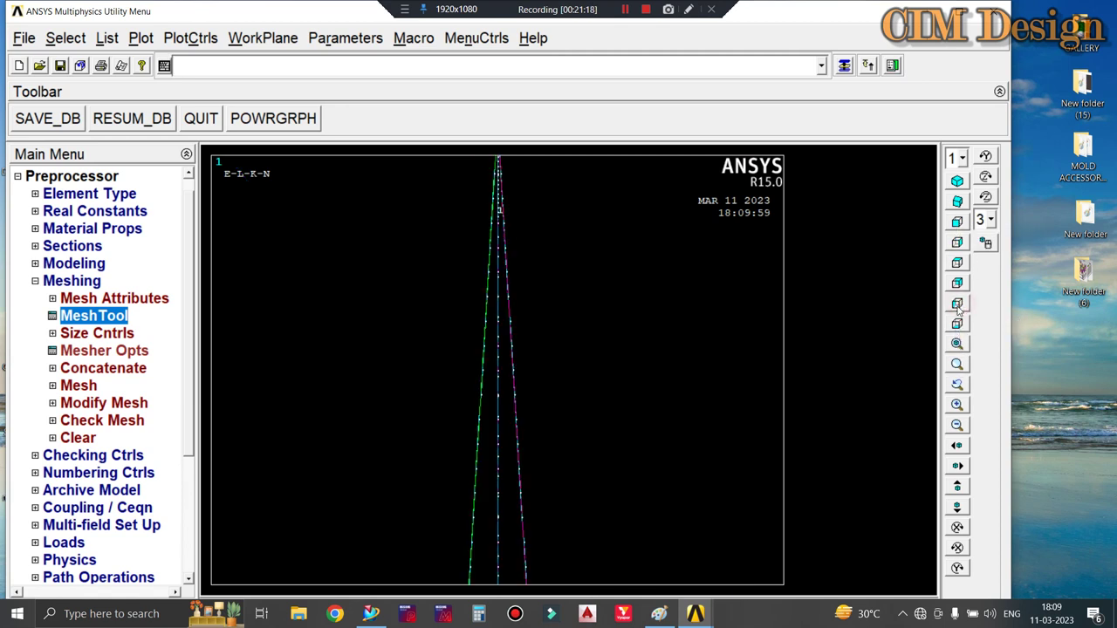
left_click(957, 181)
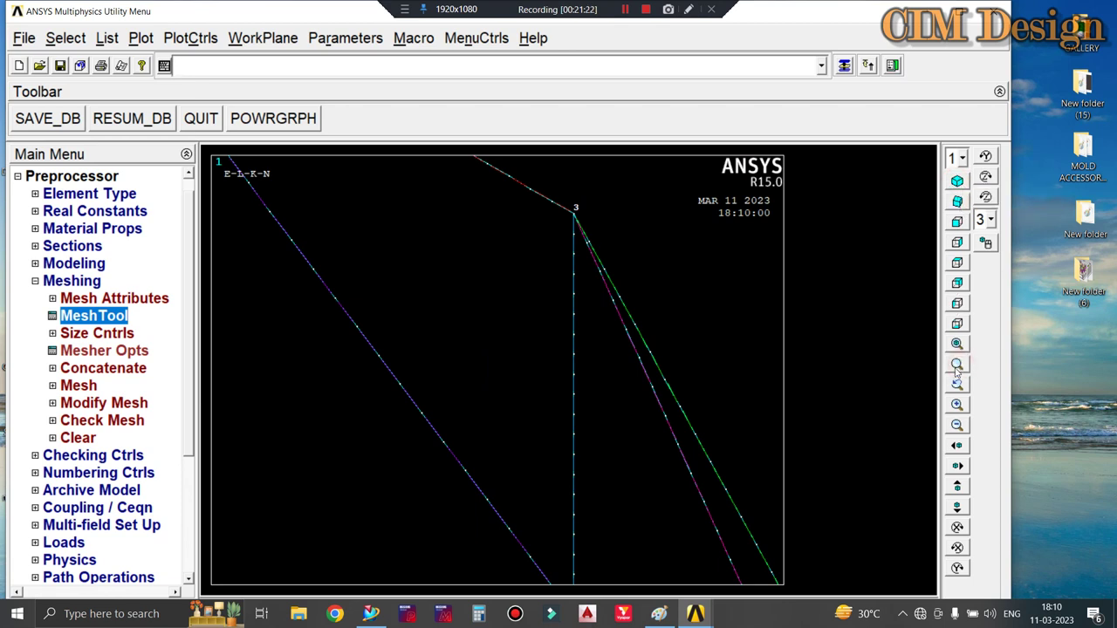
left_click(958, 424)
left_click(958, 425)
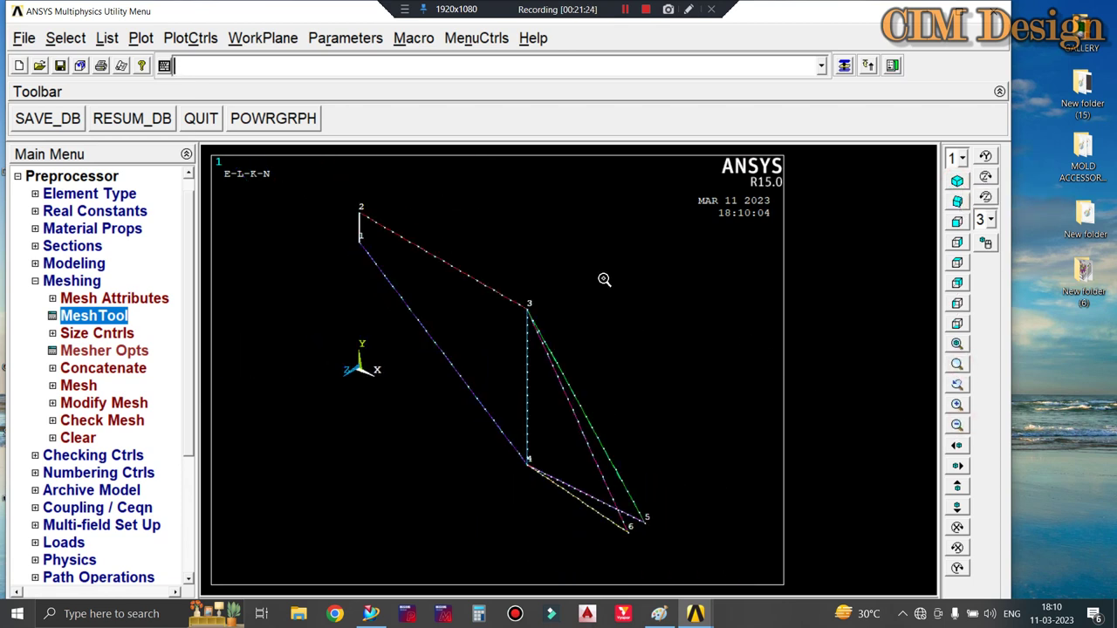
Step: Box-zoom on nodes 1 and 2 to inspect node spacing, then fit the whole frame
left_click(328, 190)
left_click(389, 277)
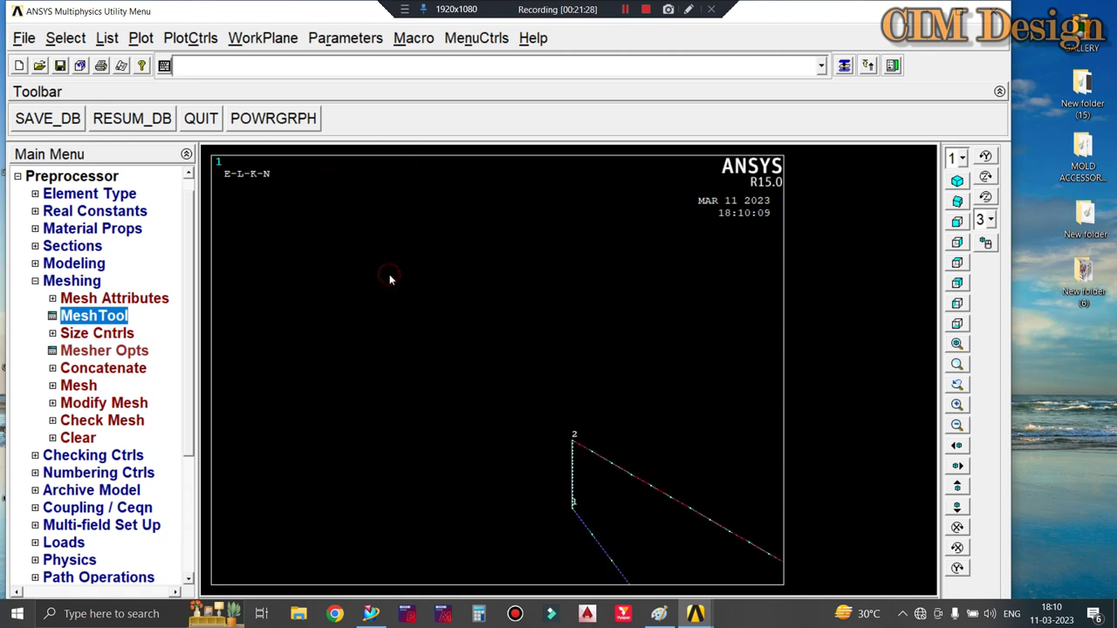
left_click(957, 181)
left_click(957, 344)
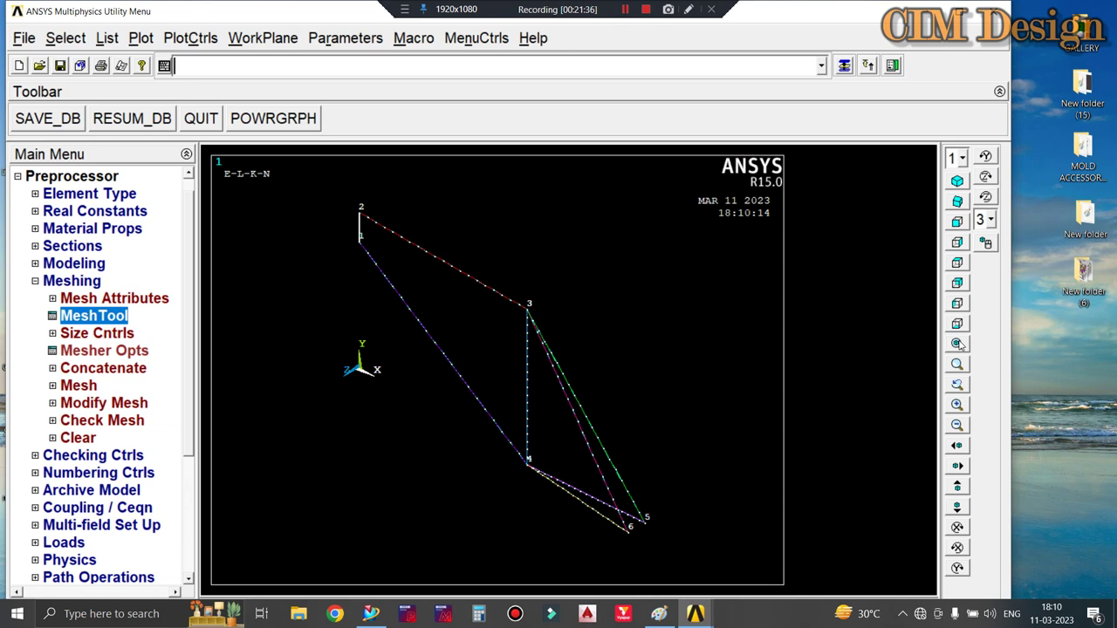
left_click(904, 123)
Step: Browse the mesh size control and smart sizing options, then expand the Loads branch
left_click(82, 337)
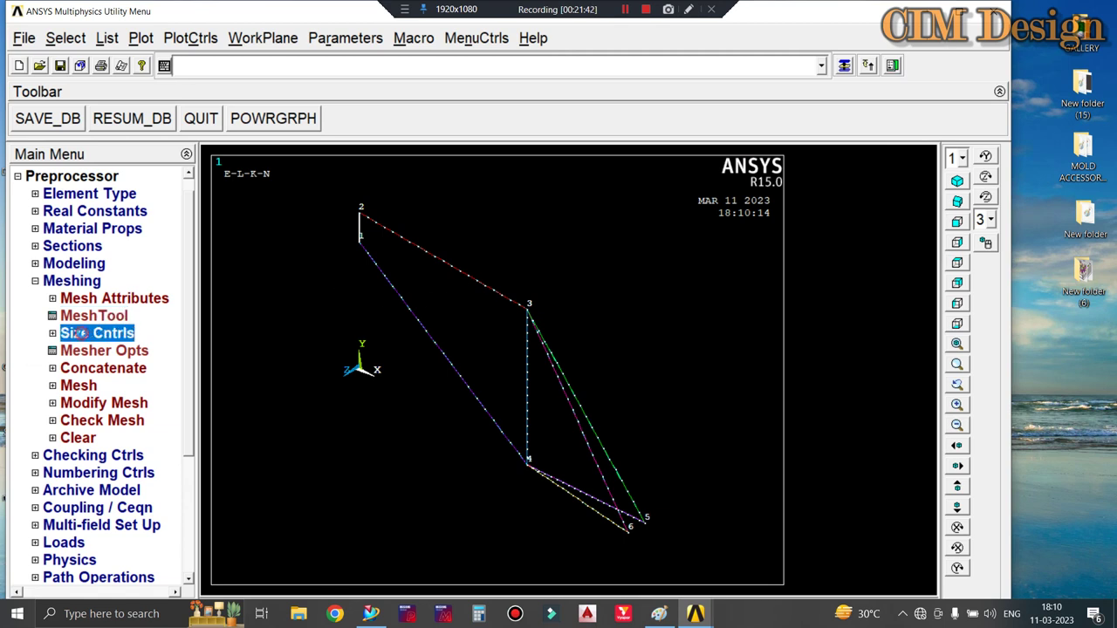
left_click(114, 353)
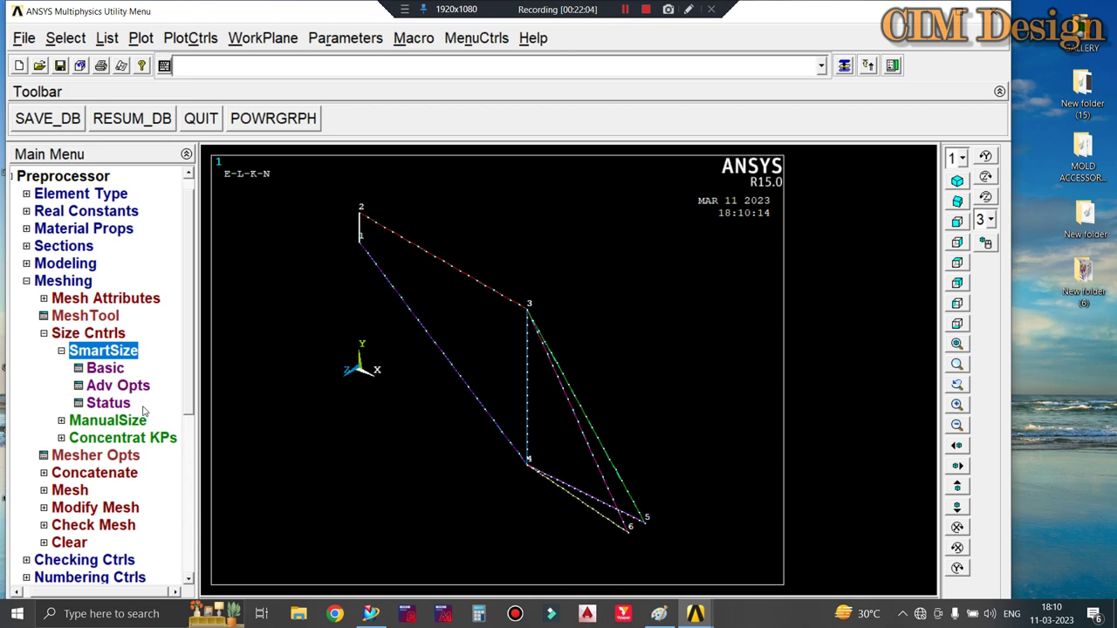
left_click(26, 280)
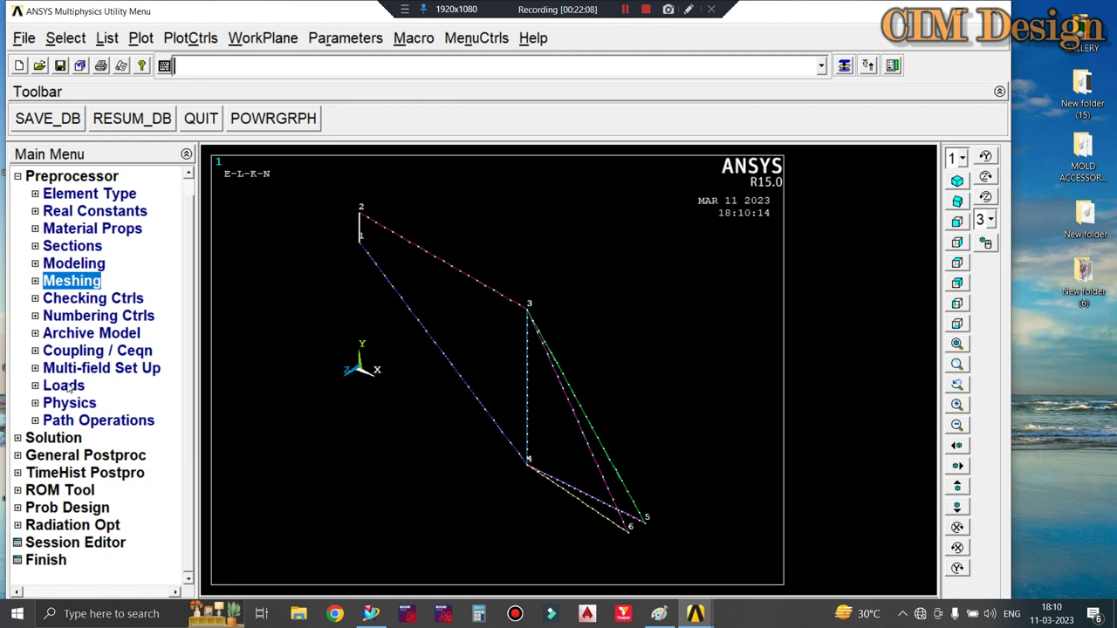
left_click(69, 389)
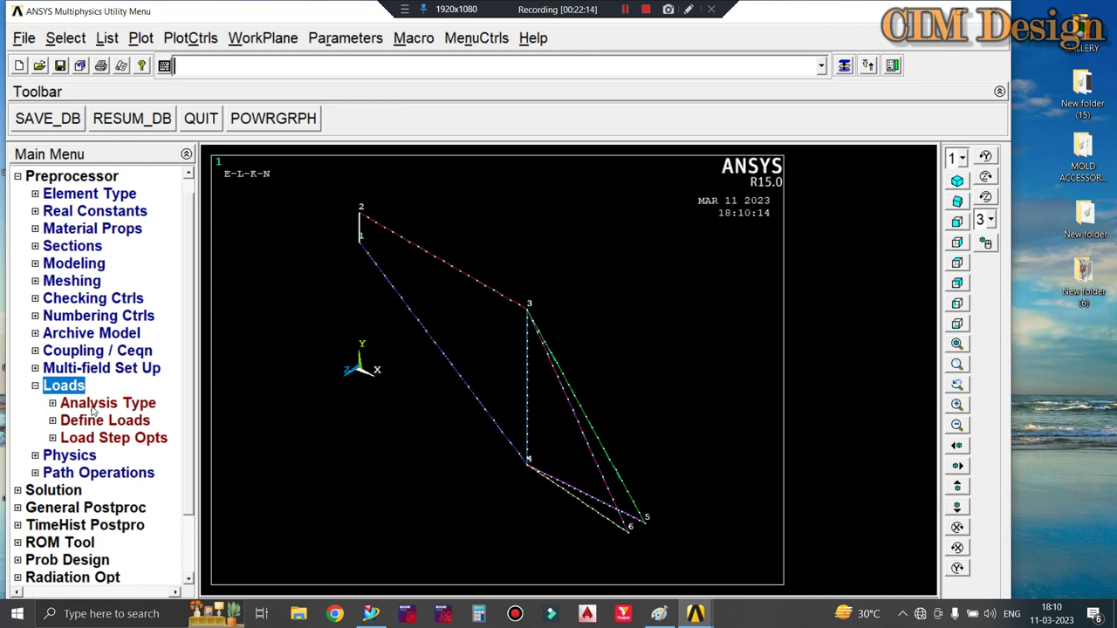
Step: Review Solution > Define Loads Settings and Apply > Structural options, then collapse the Solution branch
left_click(58, 493)
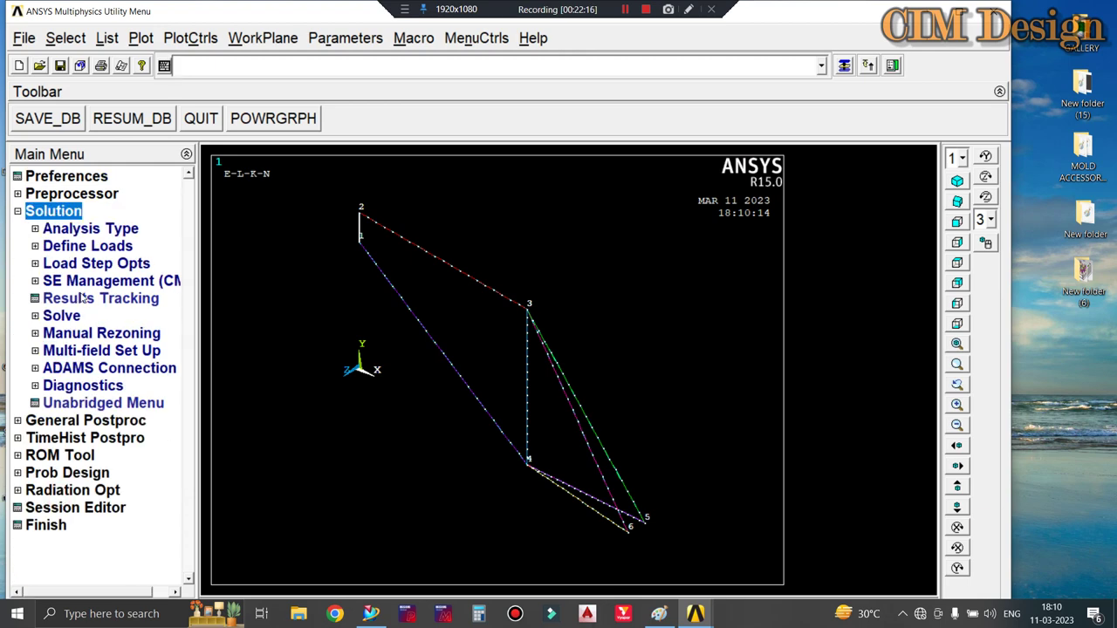
left_click(85, 247)
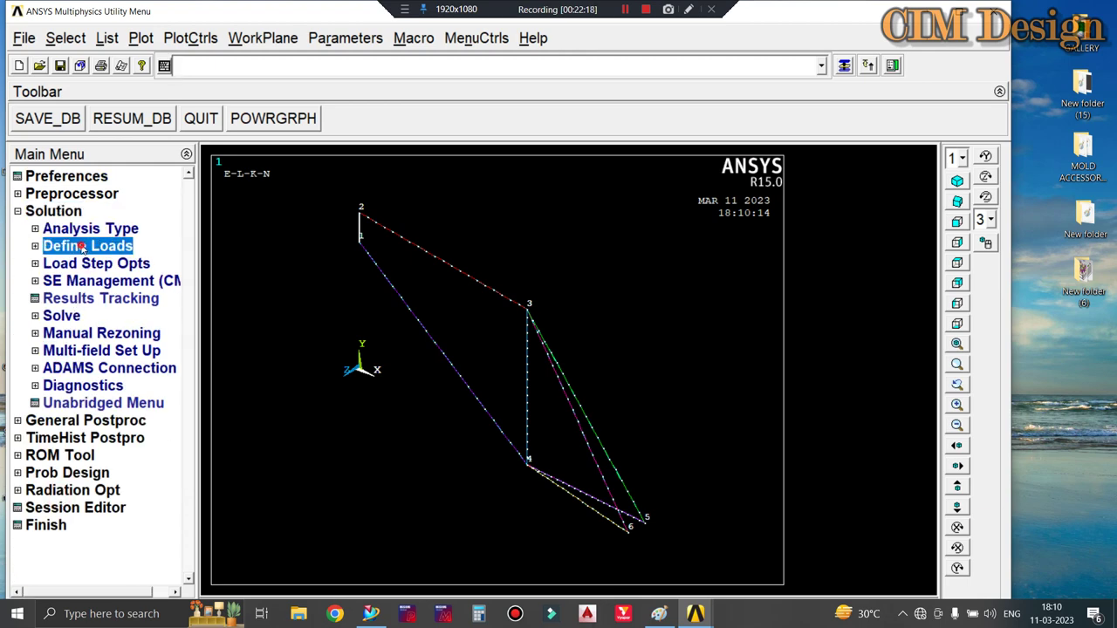
left_click(77, 265)
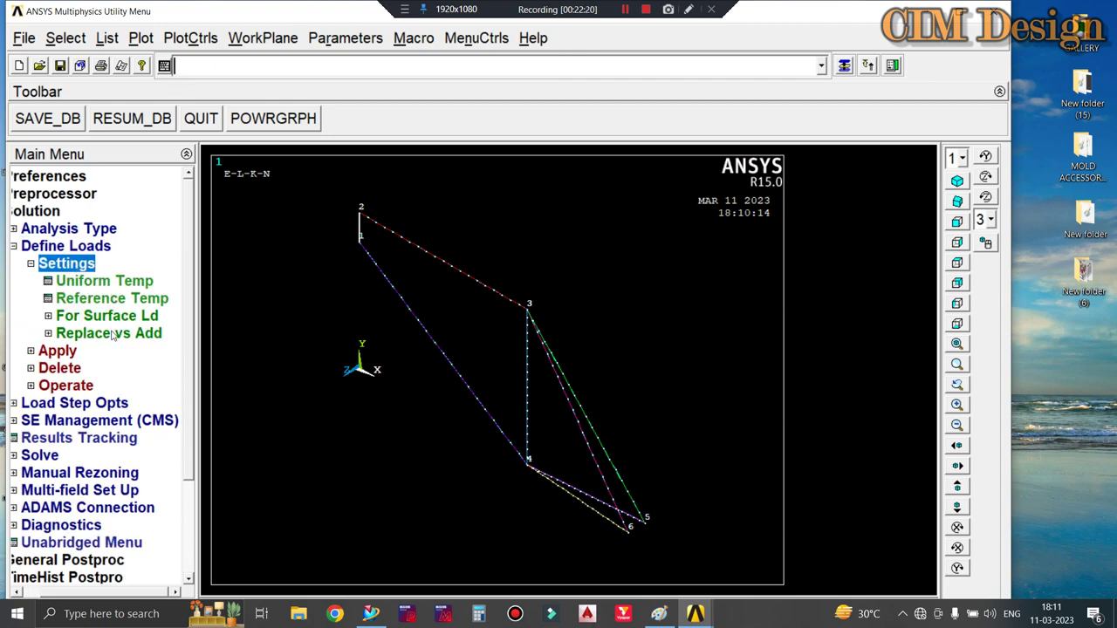
left_click(68, 352)
left_click(97, 299)
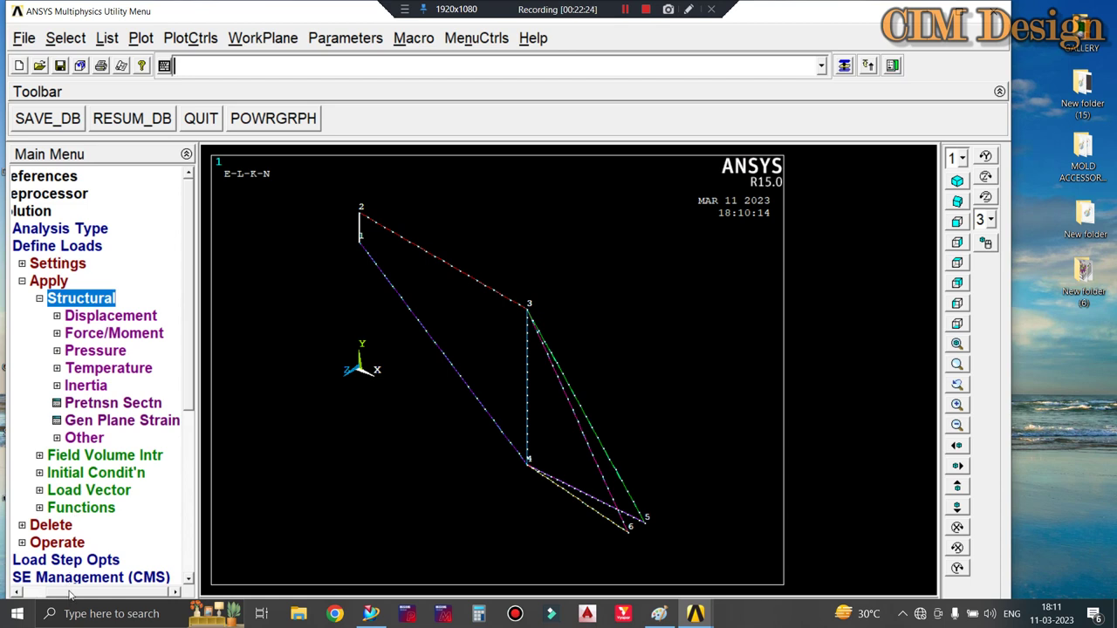
left_click_drag(70, 592, 38, 591)
left_click(18, 210)
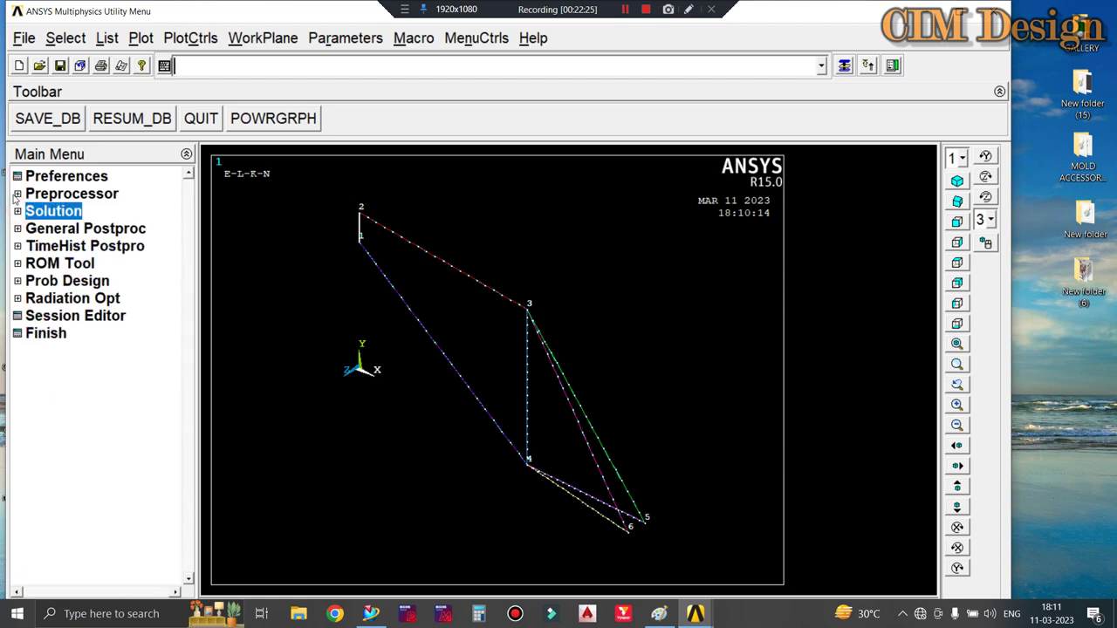
left_click(17, 194)
Step: Start a new analysis of type Static from Preprocessor > Loads > Analysis Type
left_click(94, 421)
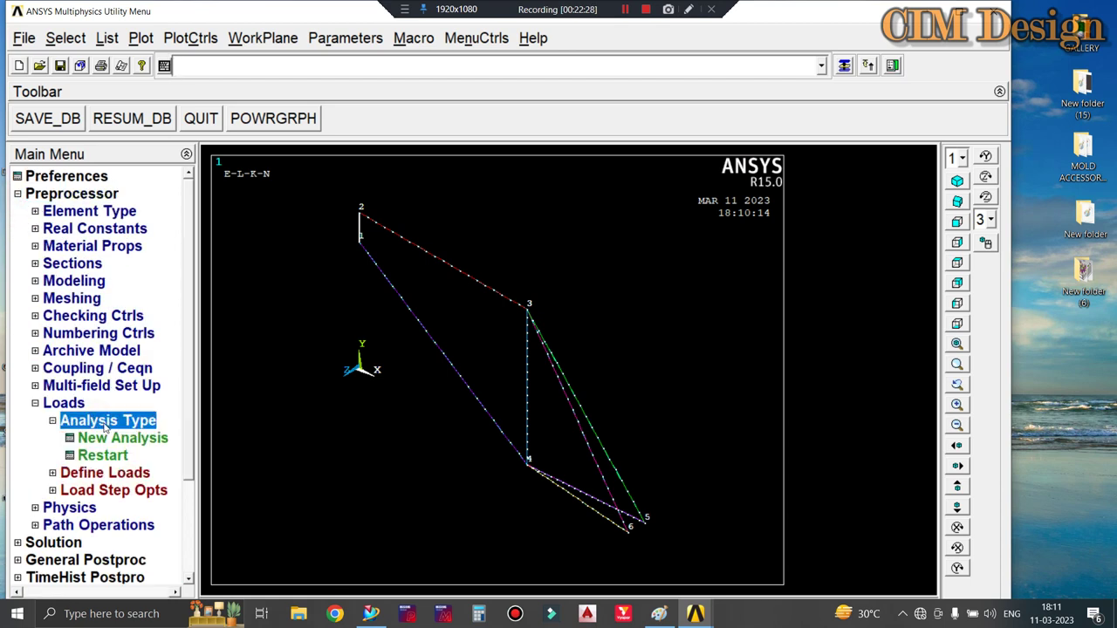
left_click(114, 438)
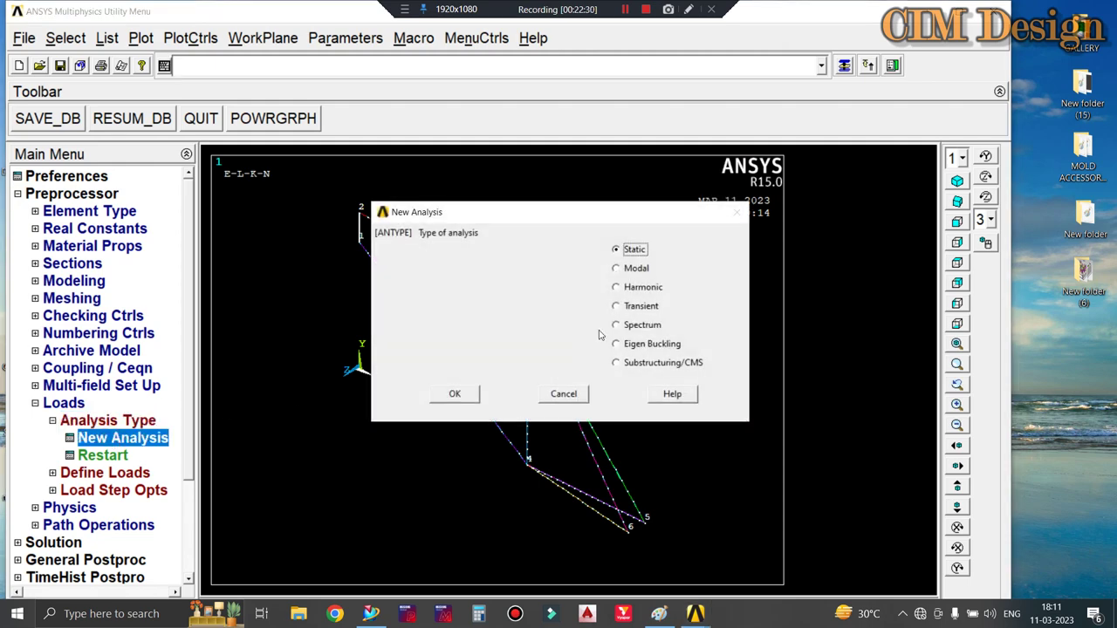
left_click(451, 395)
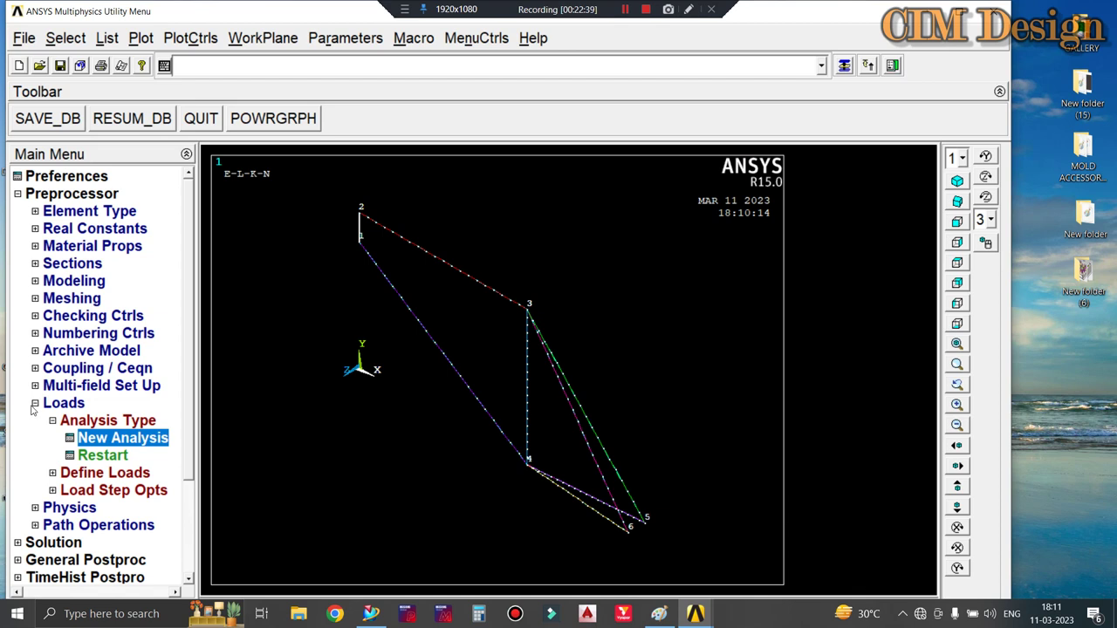
left_click(35, 402)
Step: Show the Solution stage's structural Displacement constraint options
left_click_drag(188, 323, 188, 366)
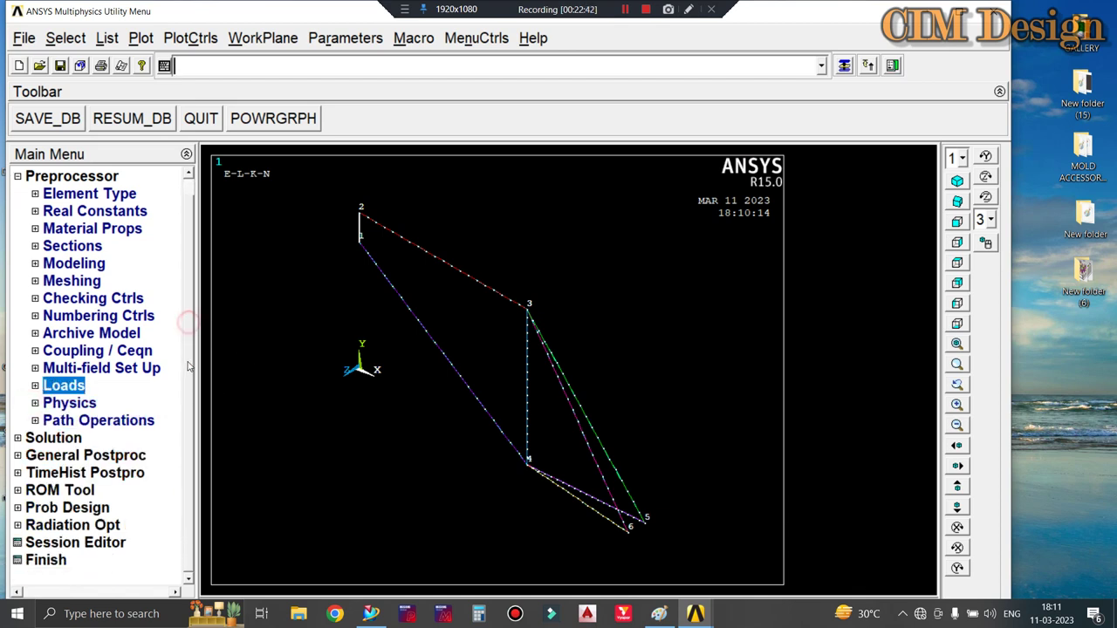
left_click(67, 439)
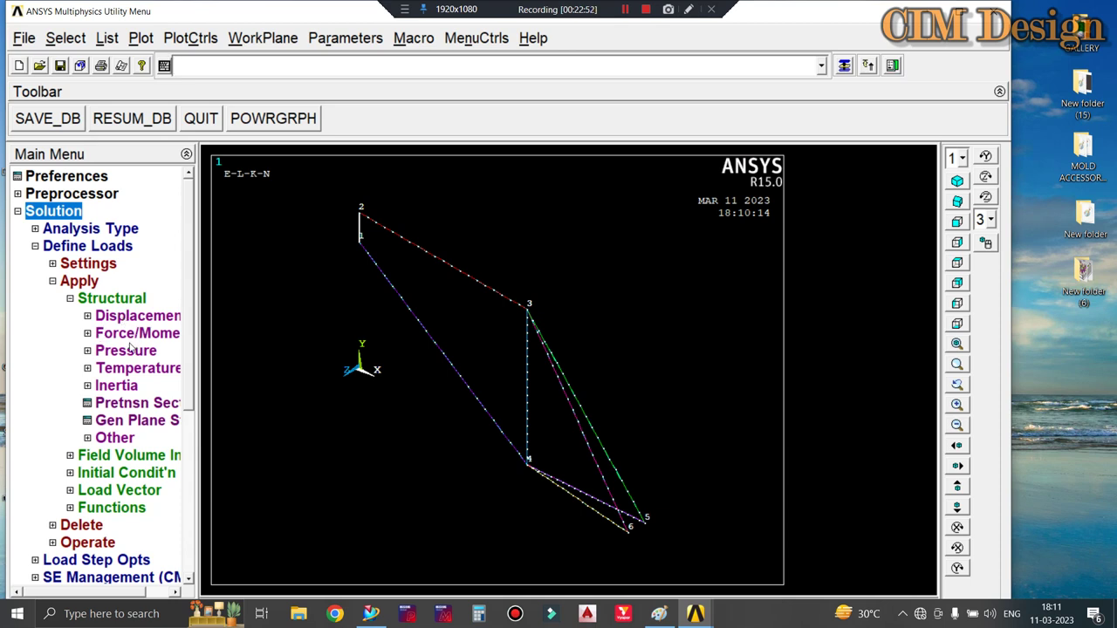
left_click(106, 592)
left_click(111, 594)
left_click(74, 320)
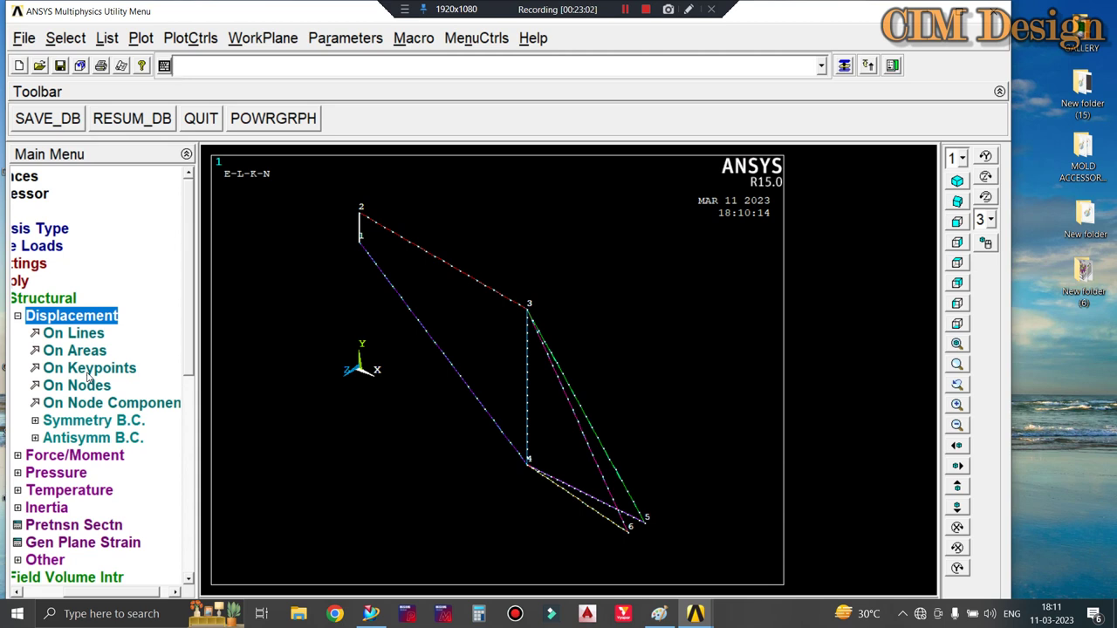
Step: Try picking keypoint 1 for a displacement constraint, zooming in around it and redrawing
left_click(87, 370)
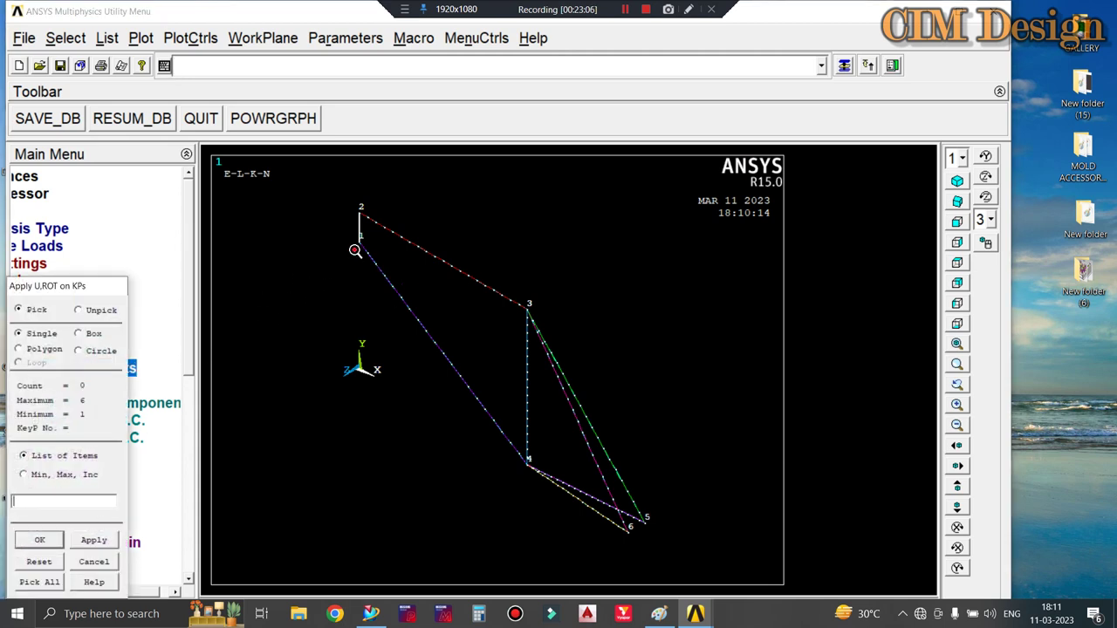
left_click(380, 269)
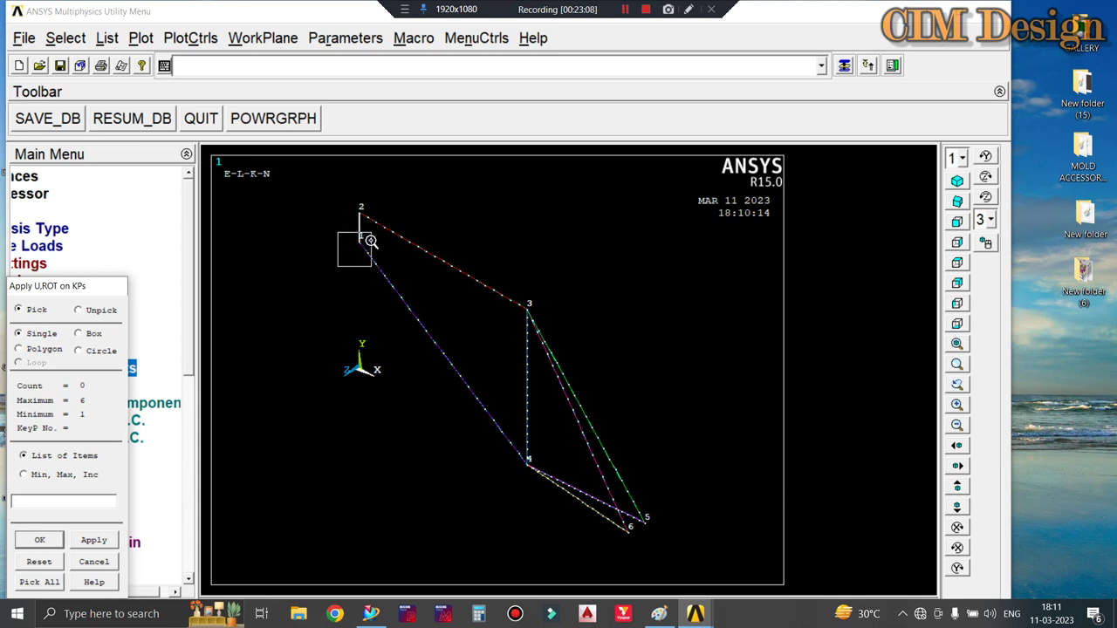
left_click_drag(380, 270, 703, 214)
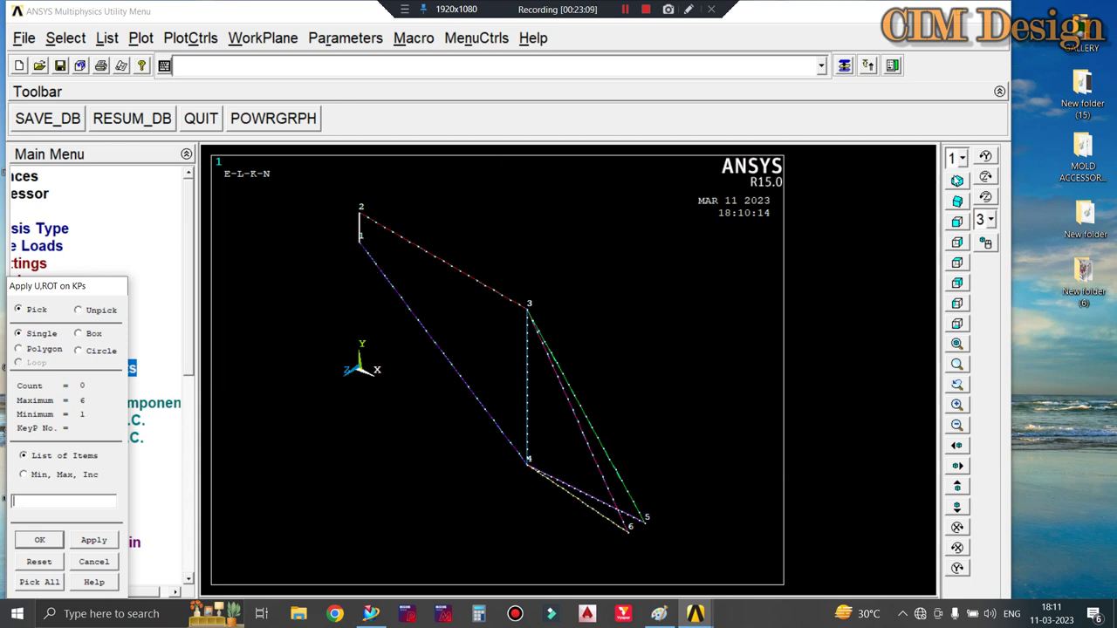
left_click(957, 180)
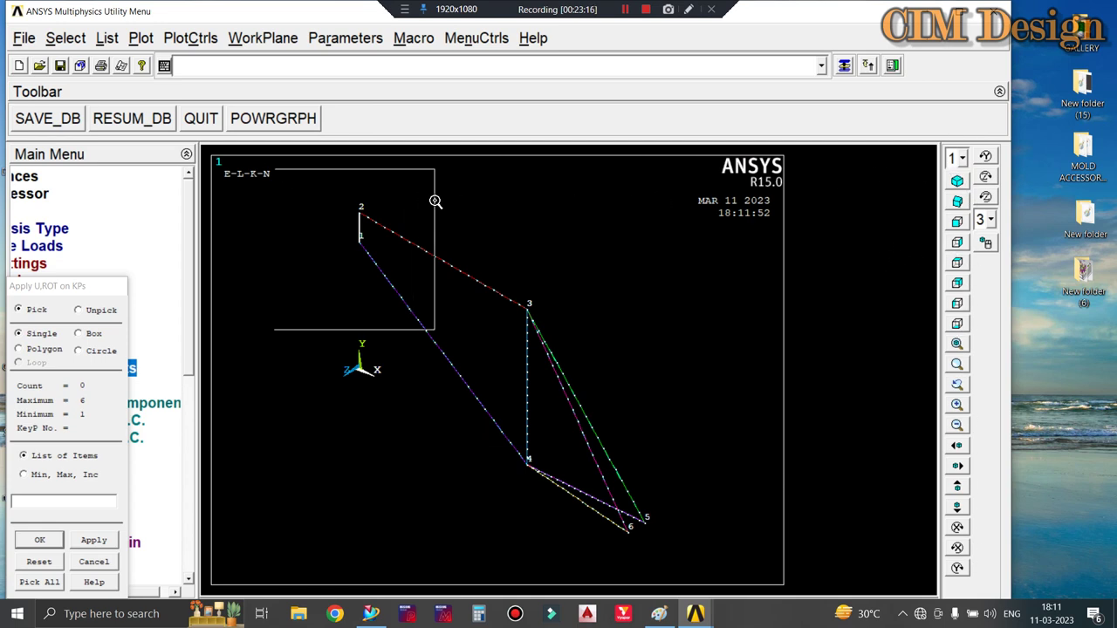
left_click(680, 553)
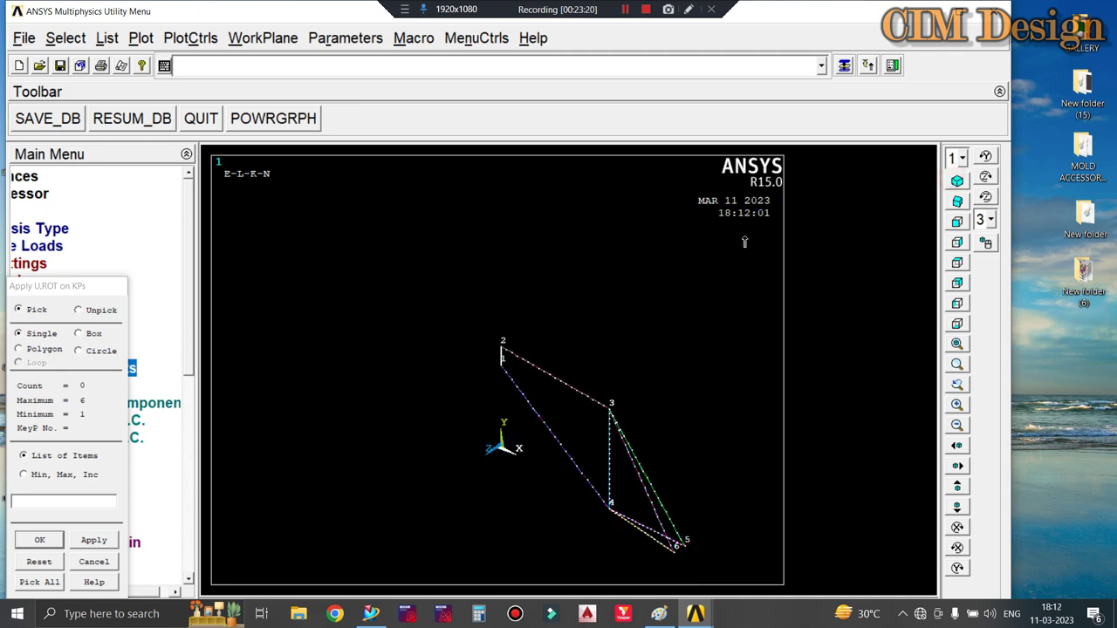
left_click(954, 185)
left_click(954, 185)
Step: Cancel keypoint picking and cycle isometric and oblique views before fitting the frame
left_click(91, 559)
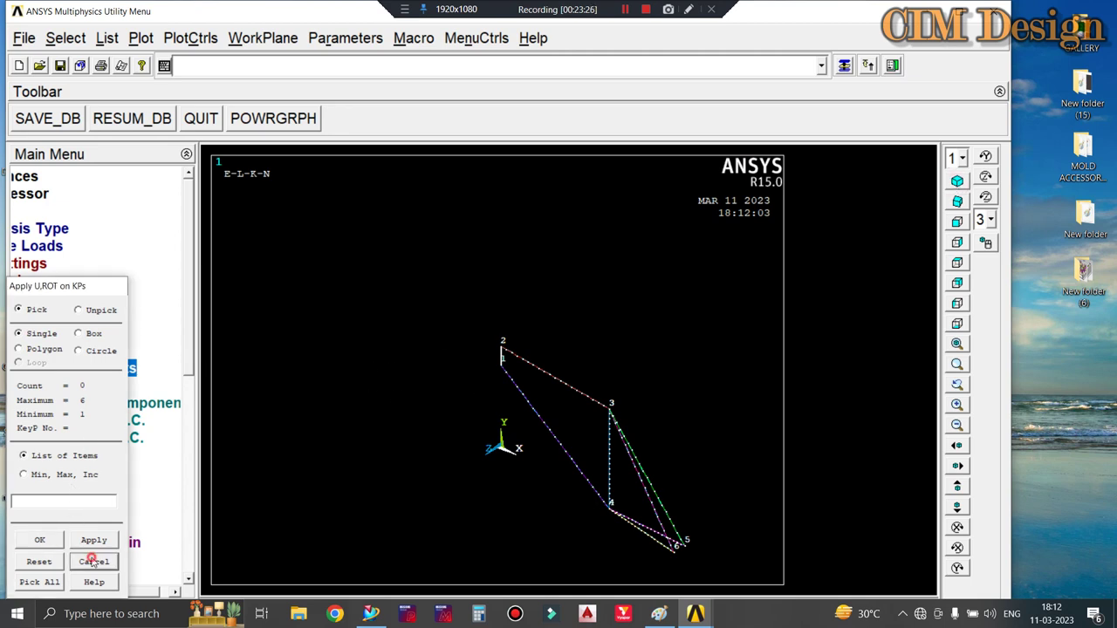
left_click(955, 185)
left_click(953, 183)
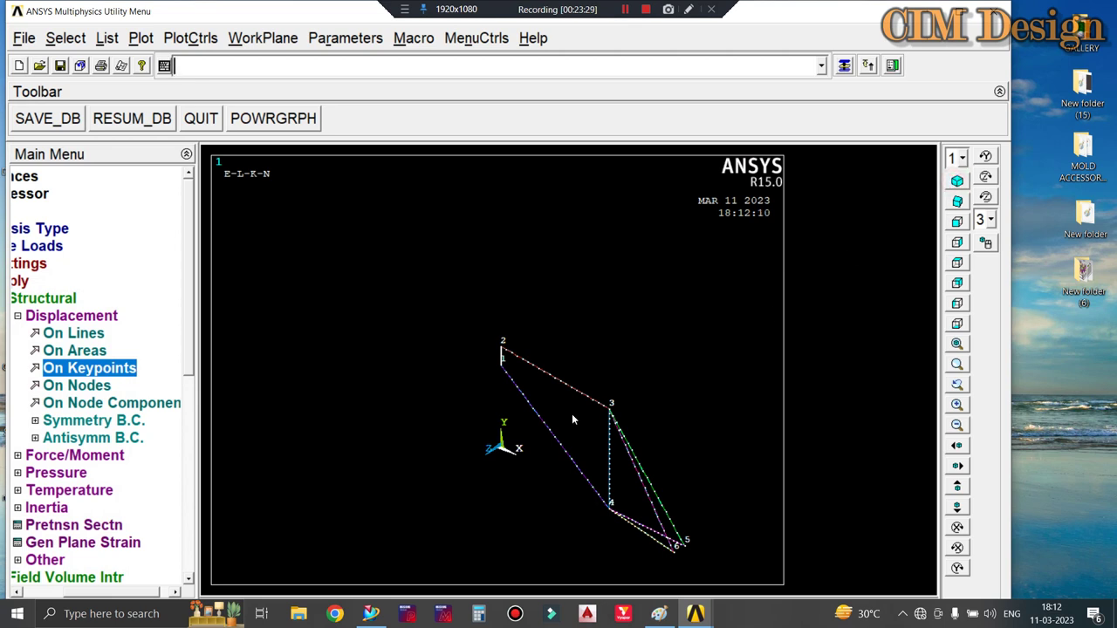
left_click(957, 201)
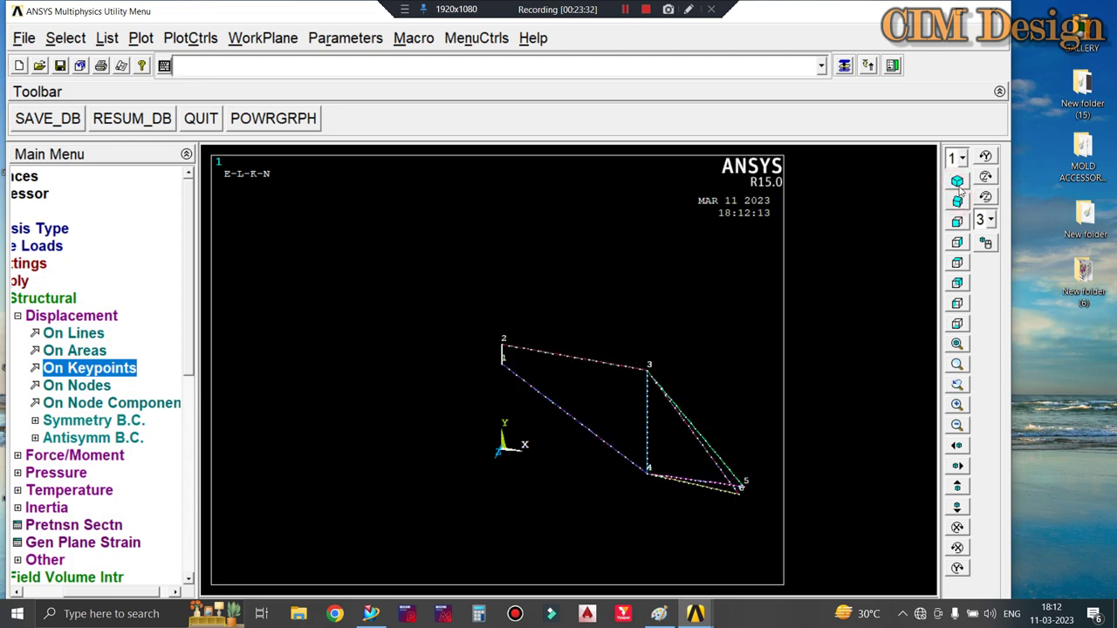
left_click(957, 181)
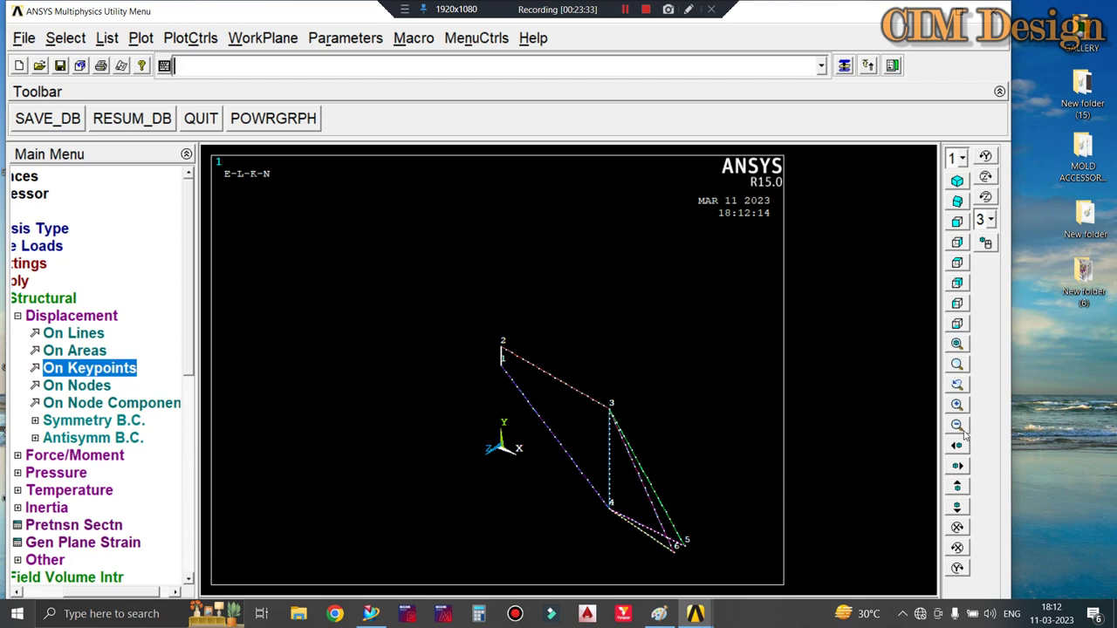
left_click(957, 343)
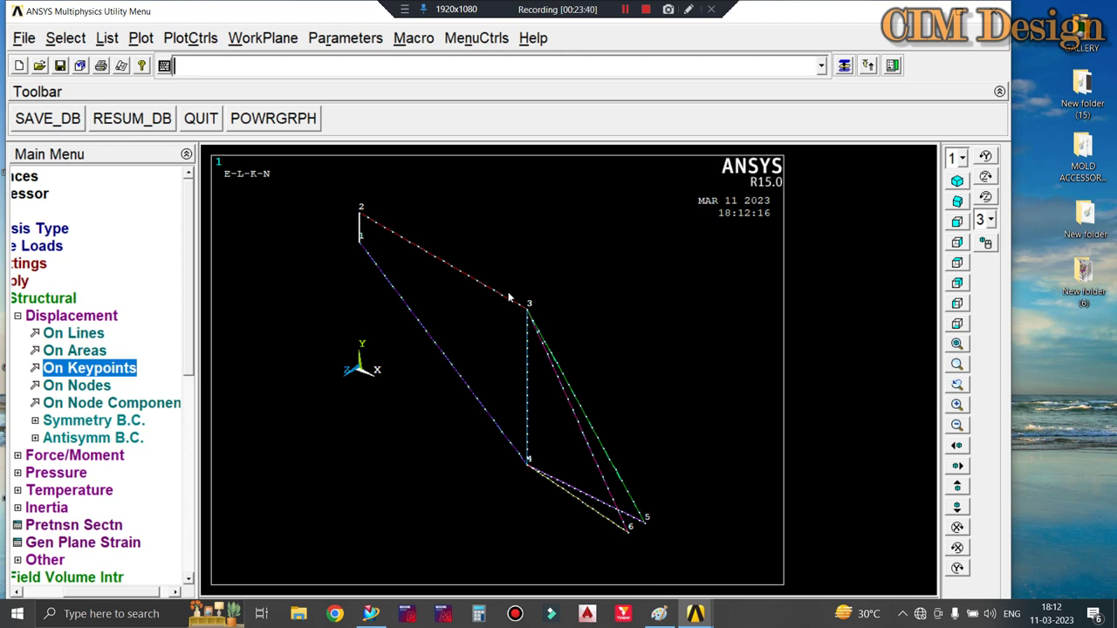
Step: Fix all degrees of freedom at keypoints 1 and 2, then show the Paint reference sketch
left_click(110, 369)
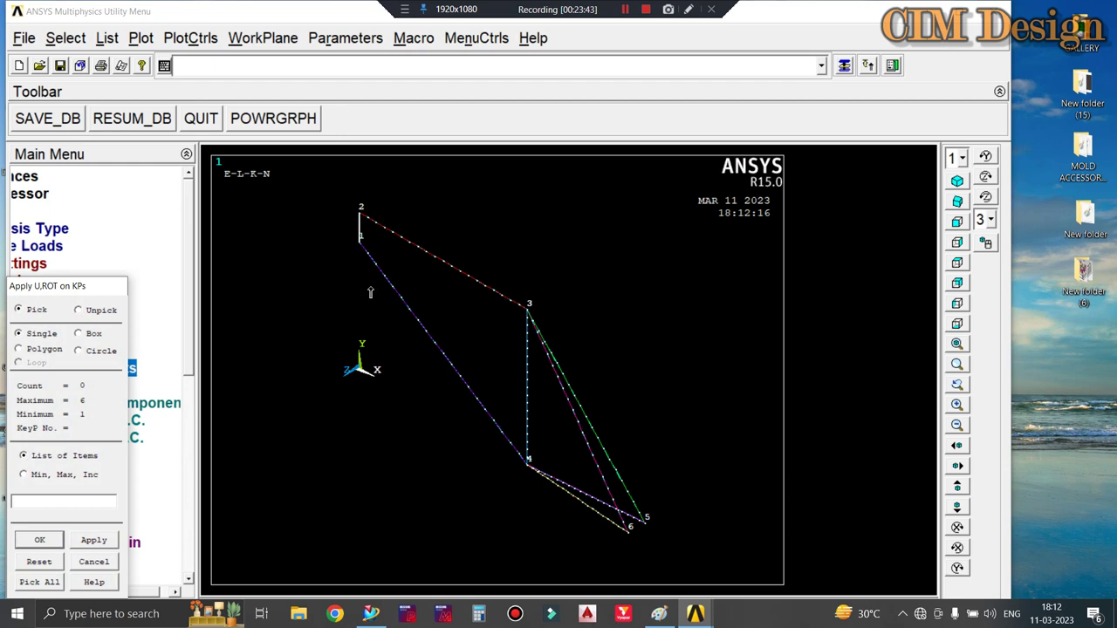
left_click(356, 255)
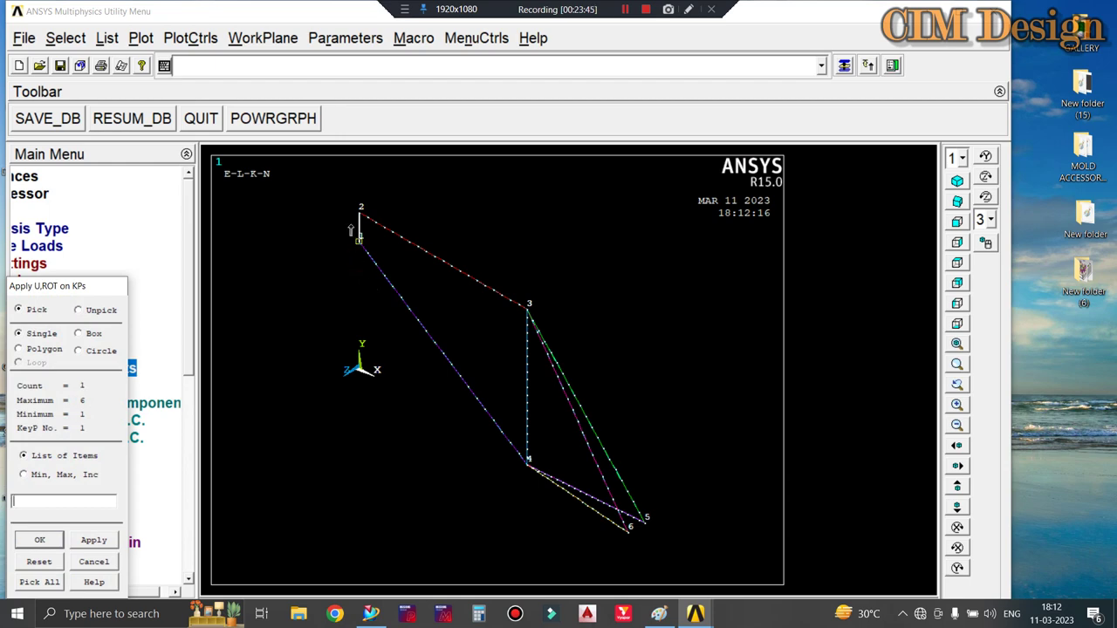
left_click(94, 540)
left_click(646, 241)
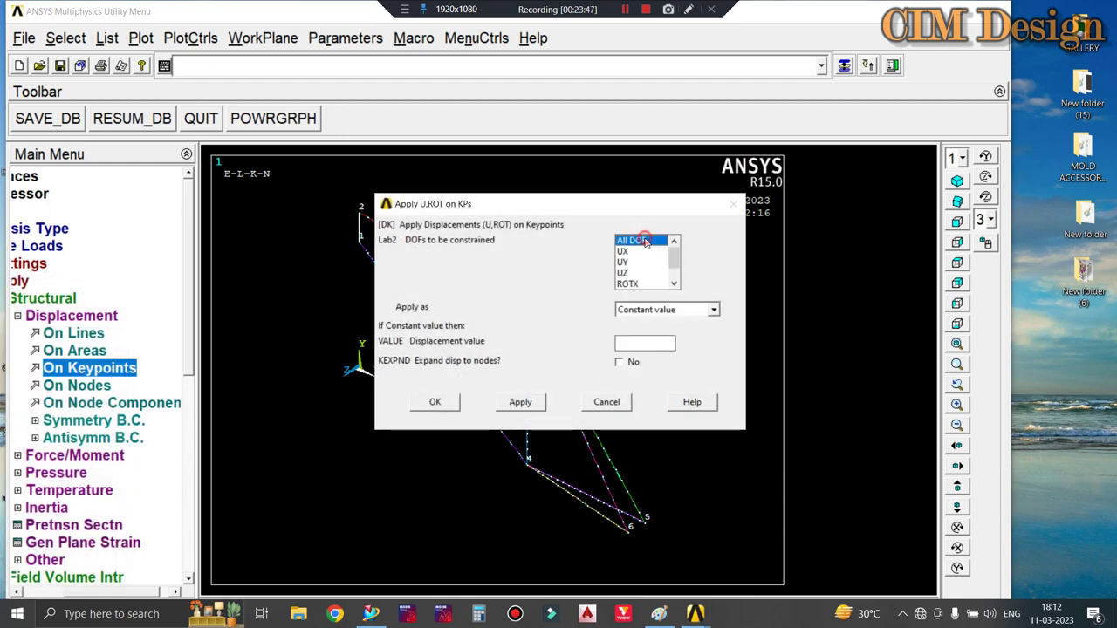
left_click(504, 406)
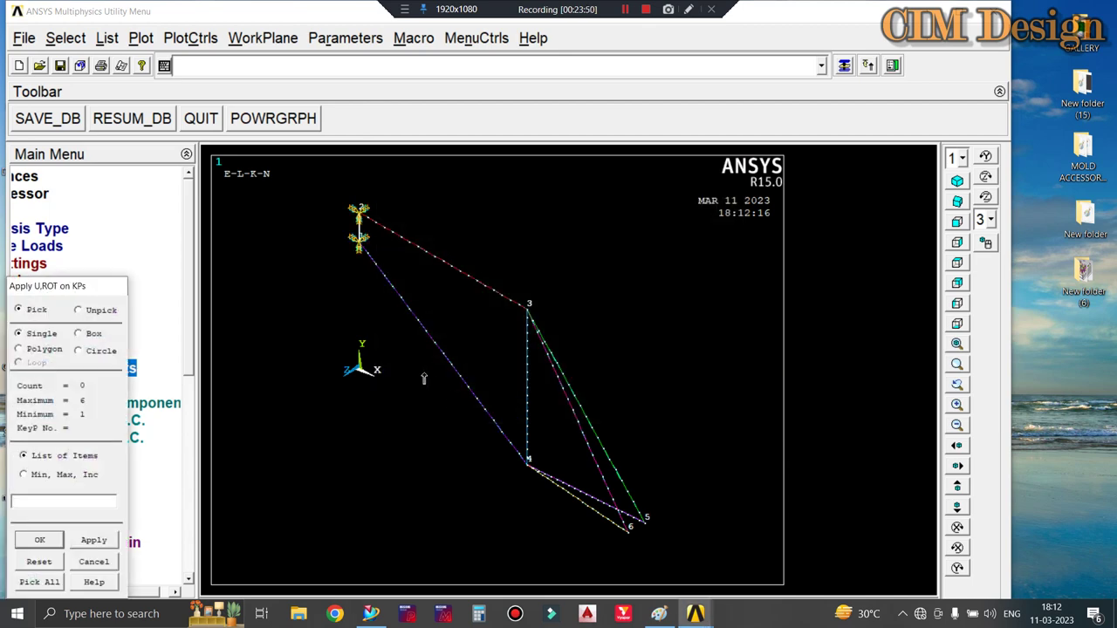
left_click(39, 540)
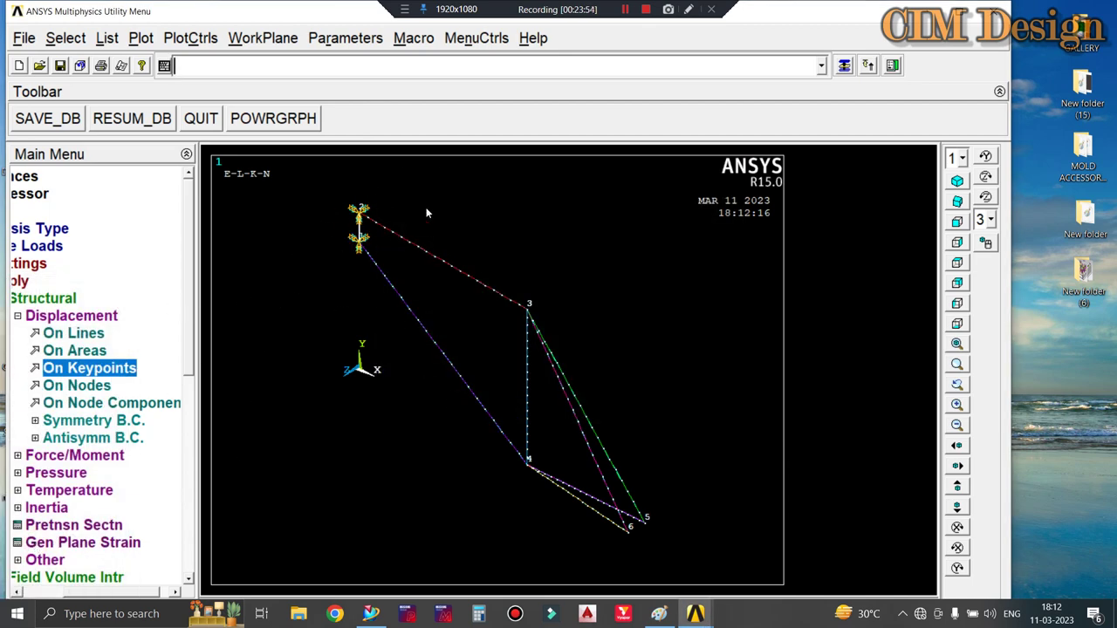
left_click(659, 613)
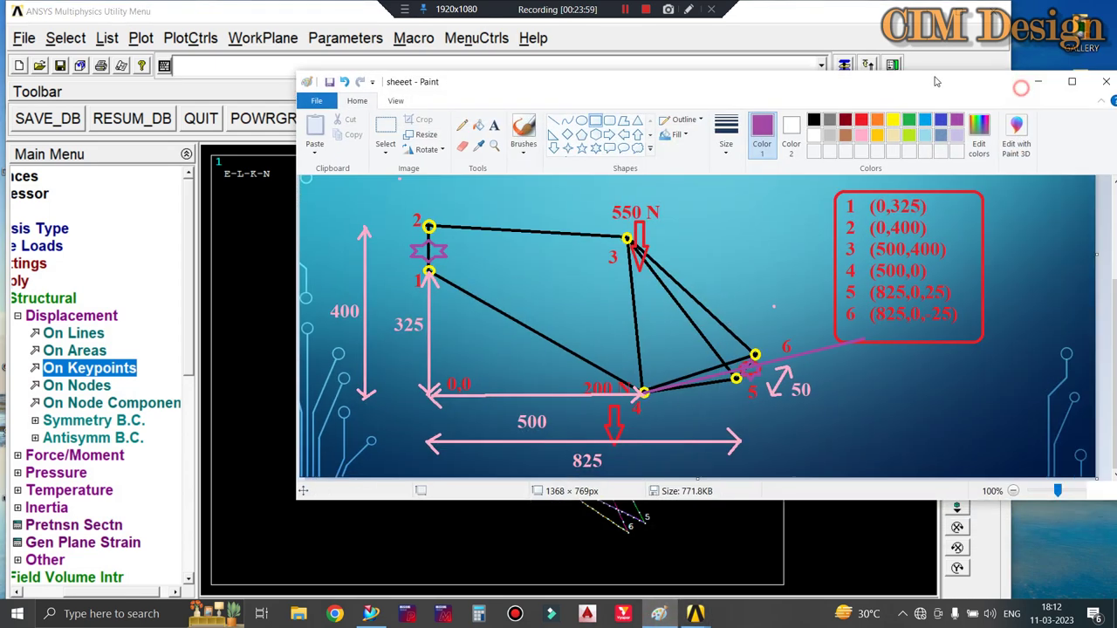
Step: Constrain keypoints 5 and 6 in all degrees of freedom
left_click_drag(1028, 90, 882, 65)
left_click(954, 66)
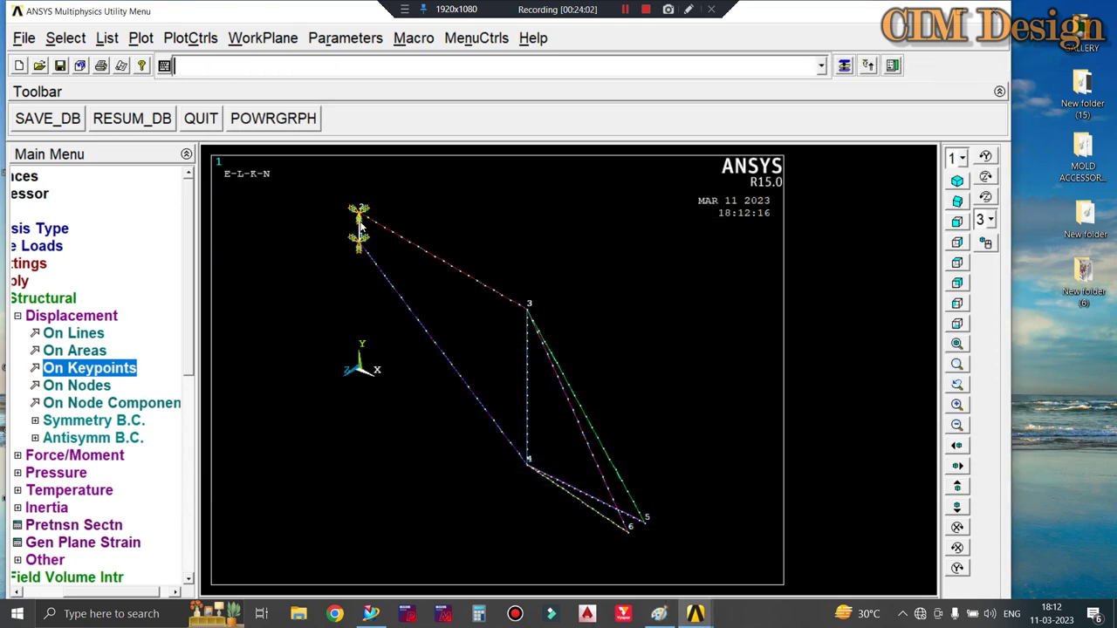
left_click(122, 371)
left_click(646, 520)
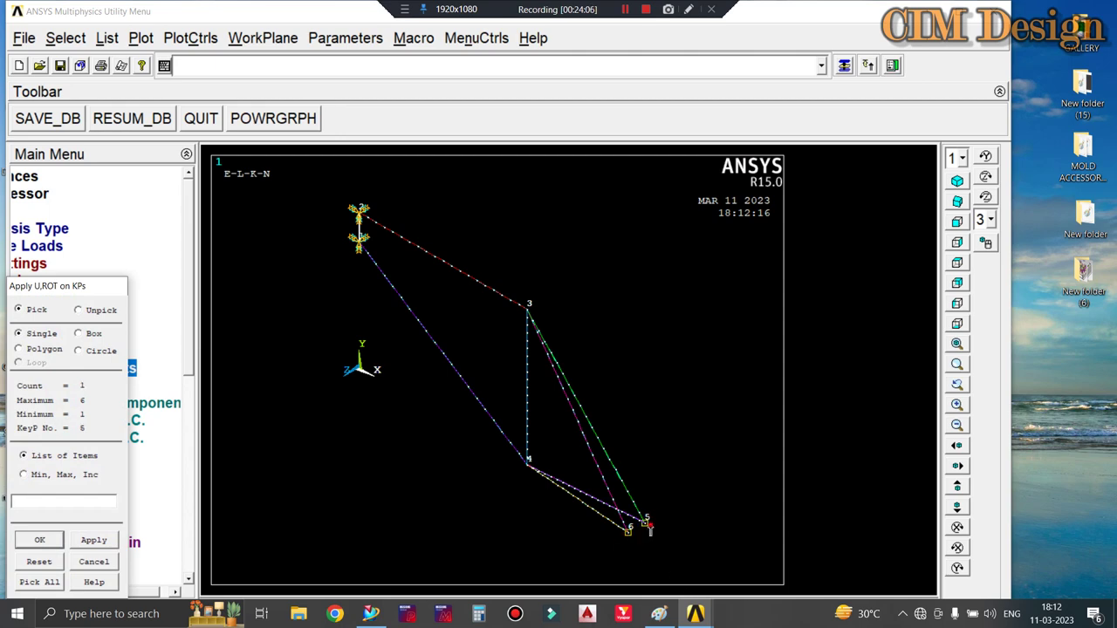
left_click(93, 539)
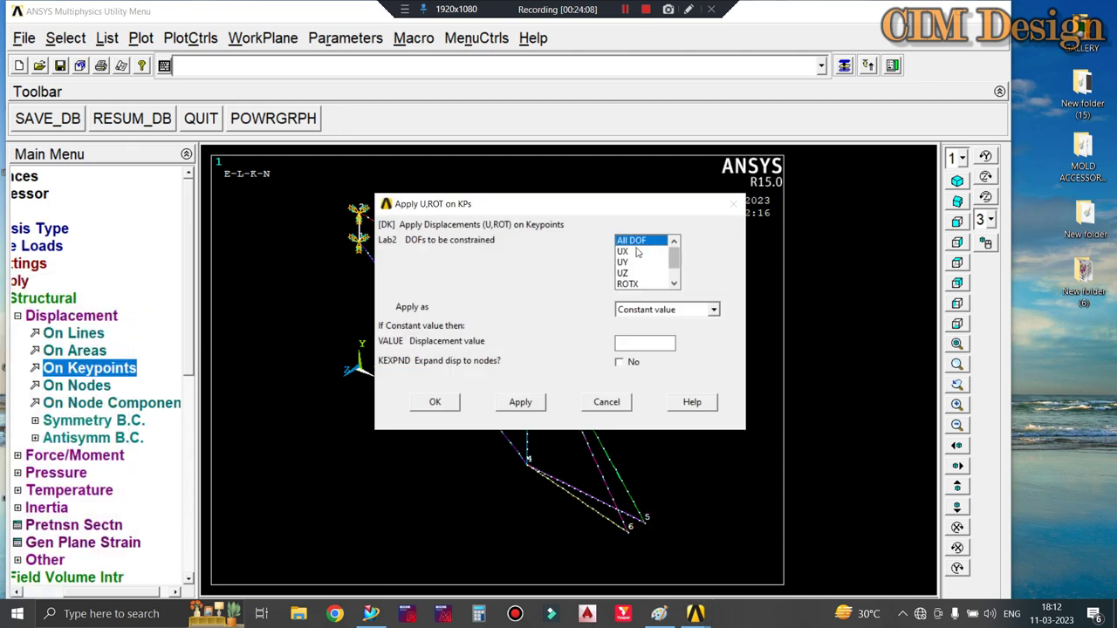
left_click(633, 241)
left_click(634, 241)
left_click(435, 401)
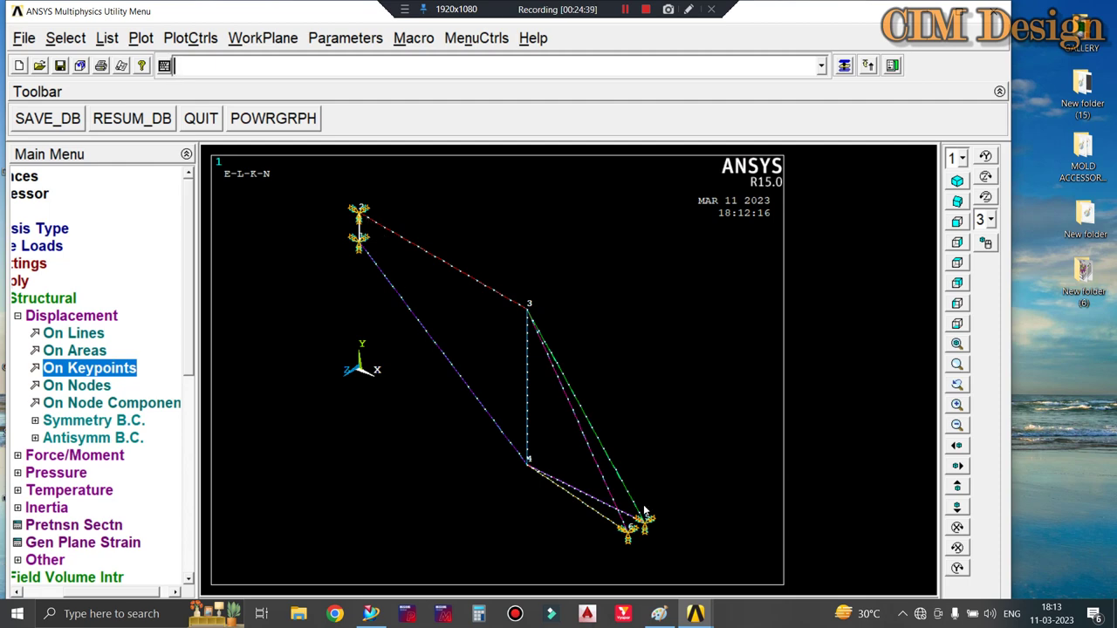
Step: Check the Paint sketch again and expand the Force/Moment loading options
left_click(658, 613)
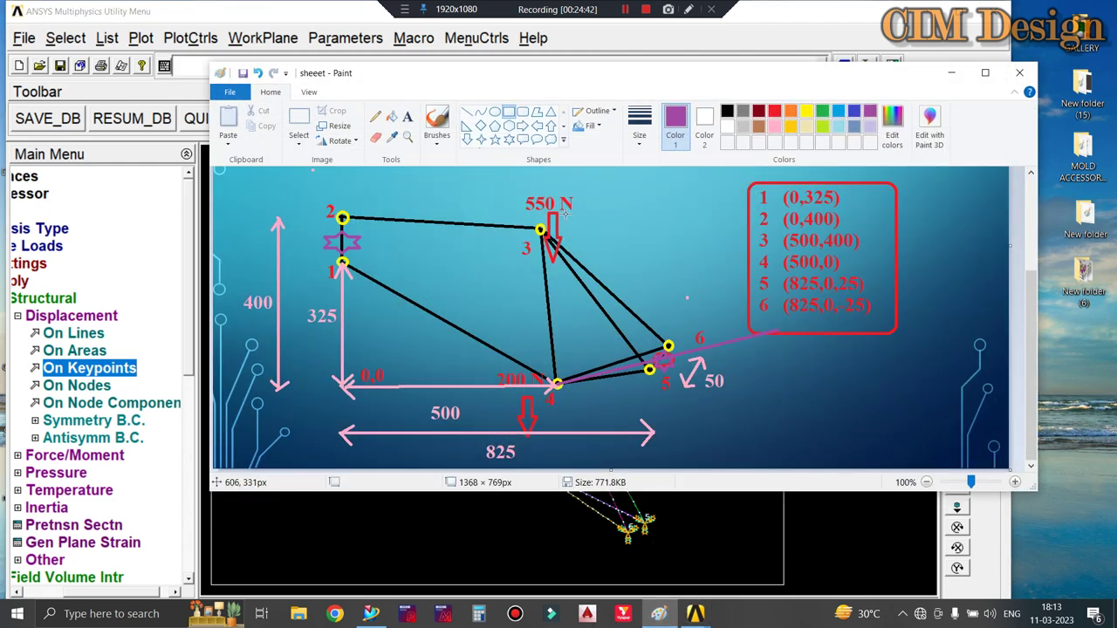
left_click(951, 73)
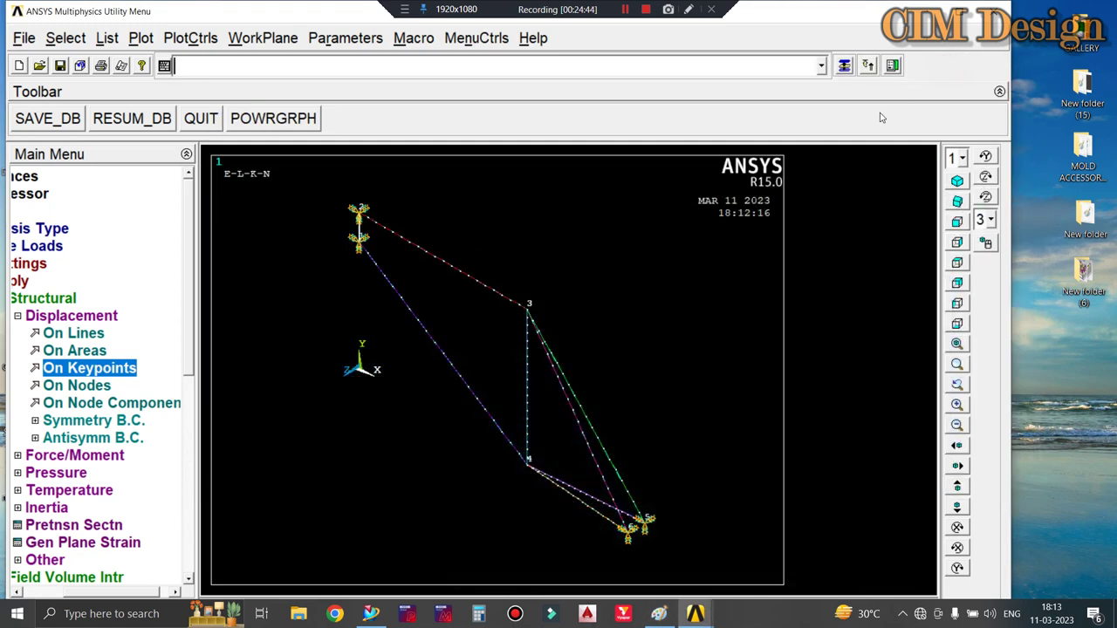
left_click(98, 458)
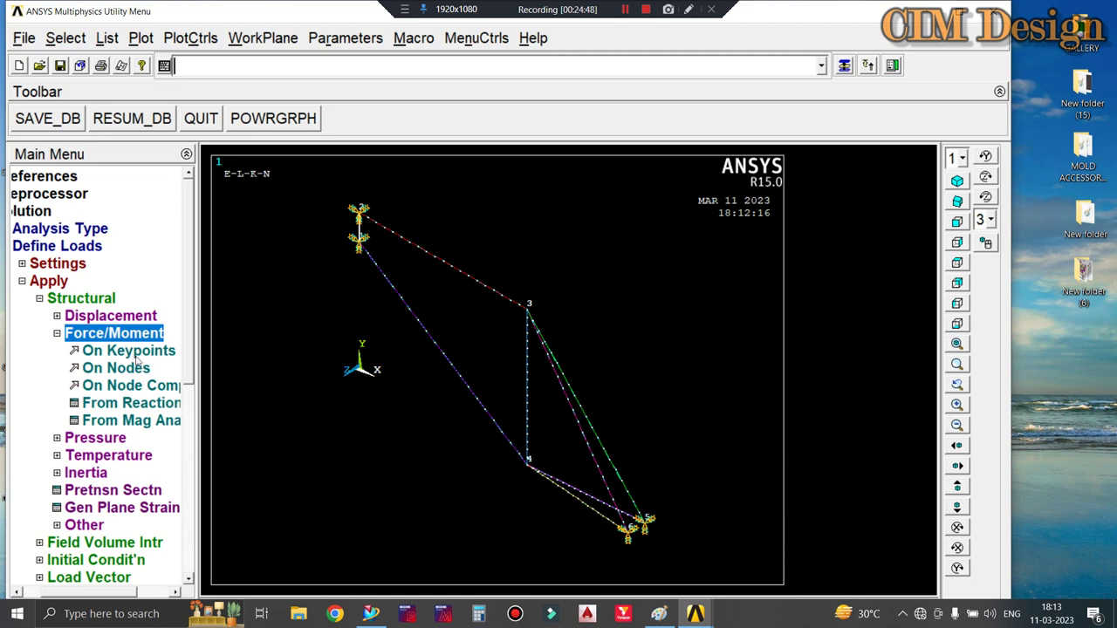
Step: Apply a force FY = -550 at keypoint 3
left_click(131, 352)
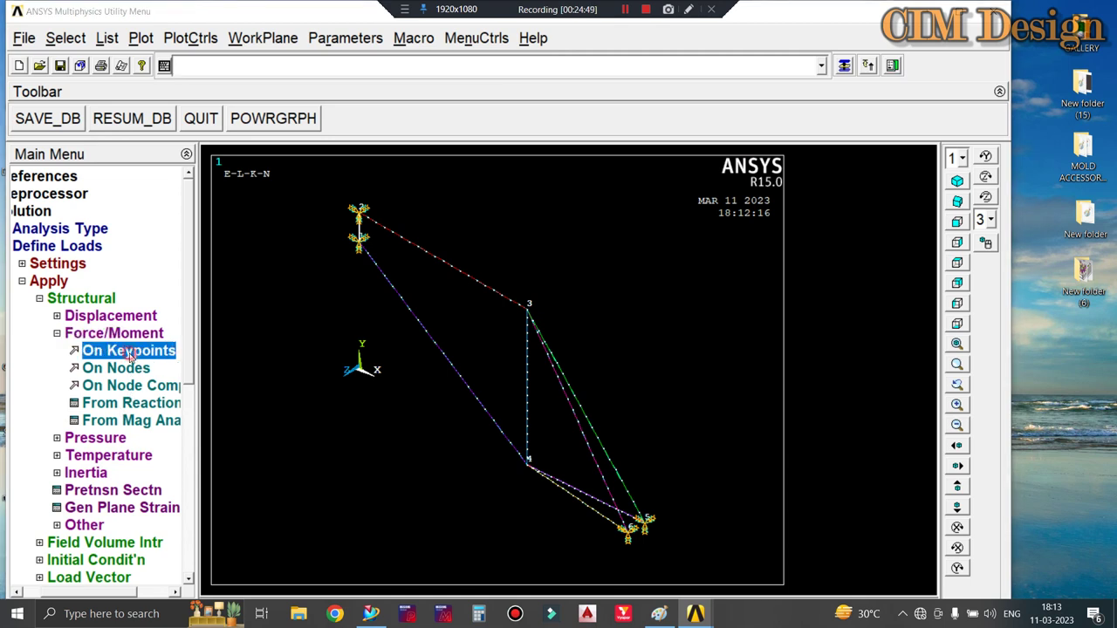
left_click(519, 325)
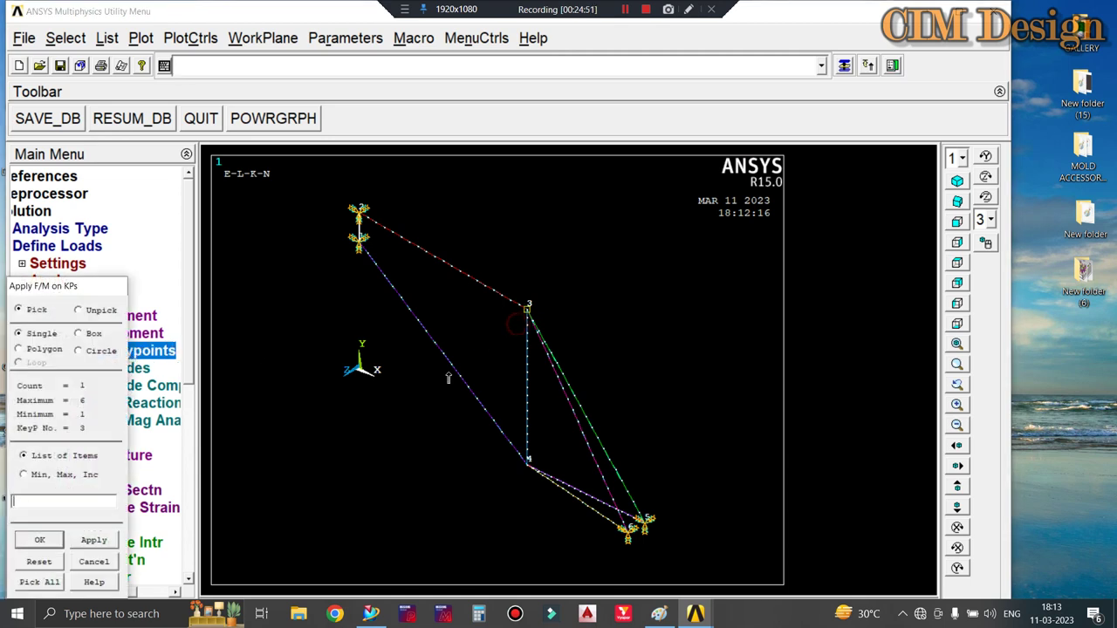
left_click(103, 545)
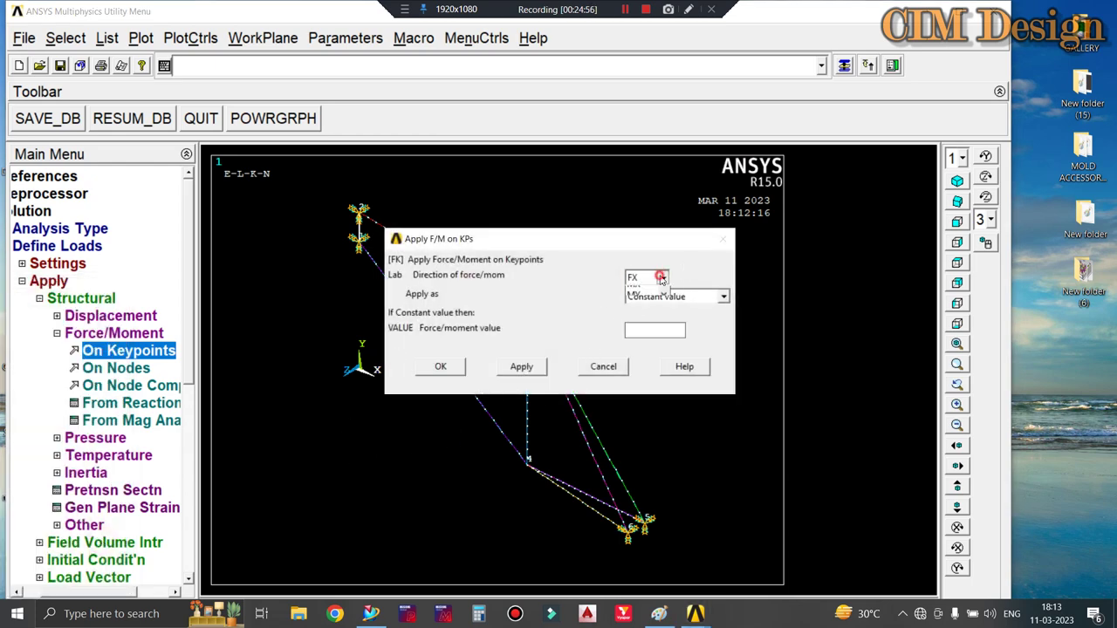
left_click(662, 277)
left_click(639, 305)
left_click(641, 331)
type("-")
type("550")
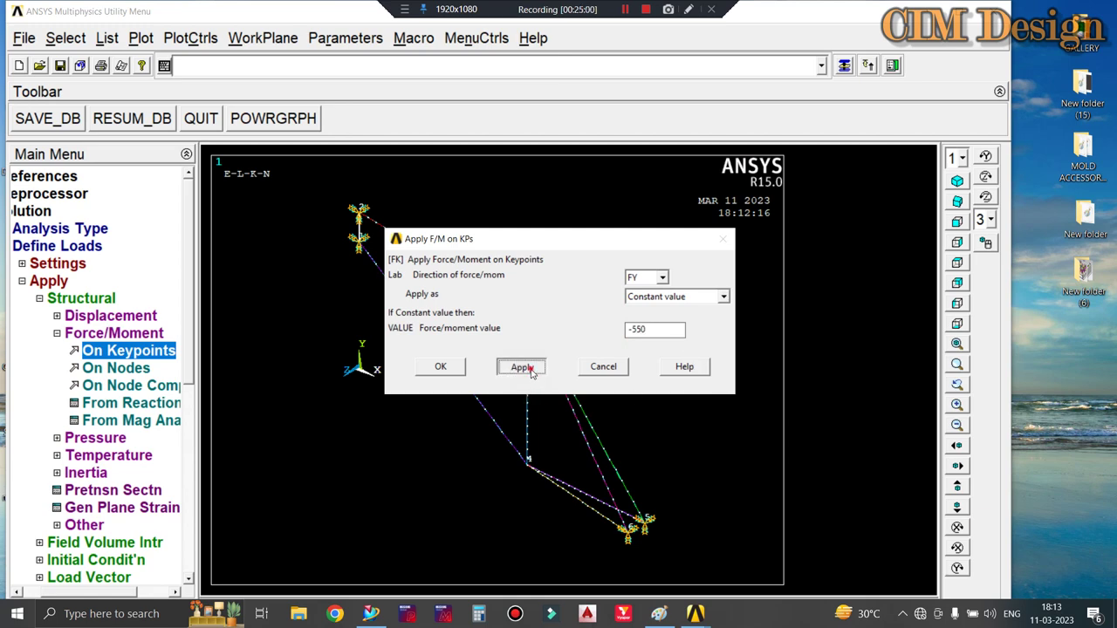
left_click(520, 366)
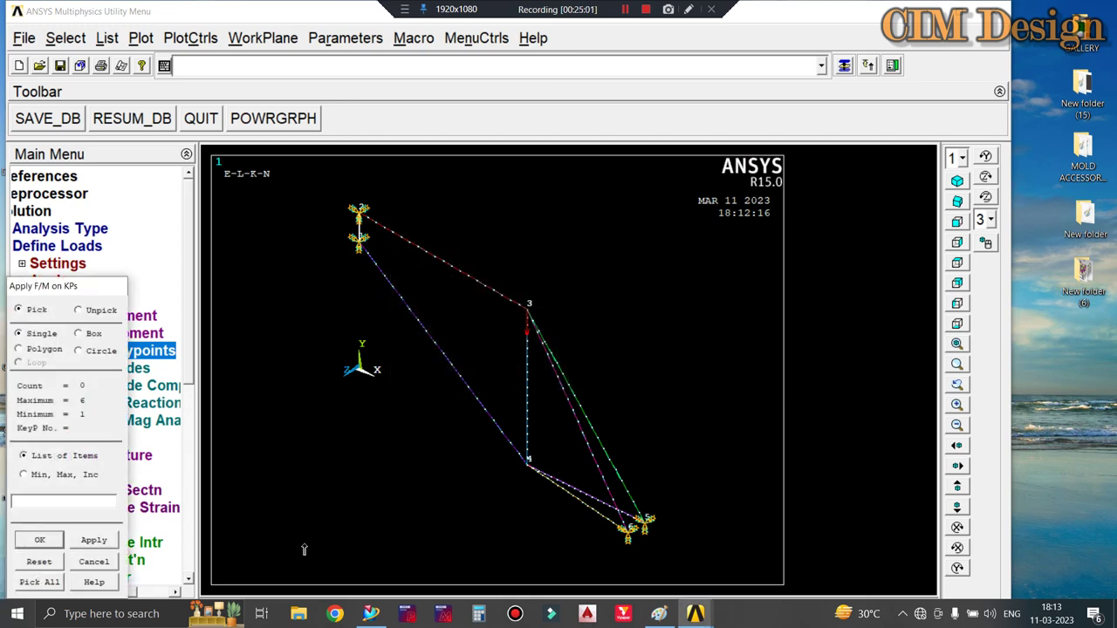
Step: Apply a force FY = -200 at keypoint 4 and finish picking
left_click(528, 467)
left_click(93, 540)
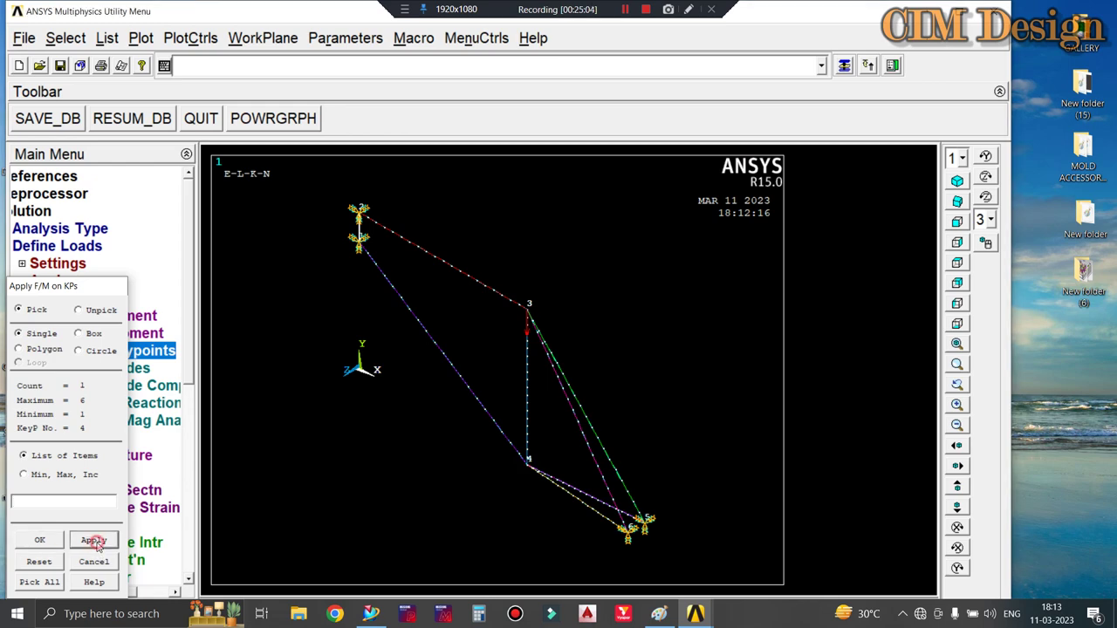
left_click(662, 277)
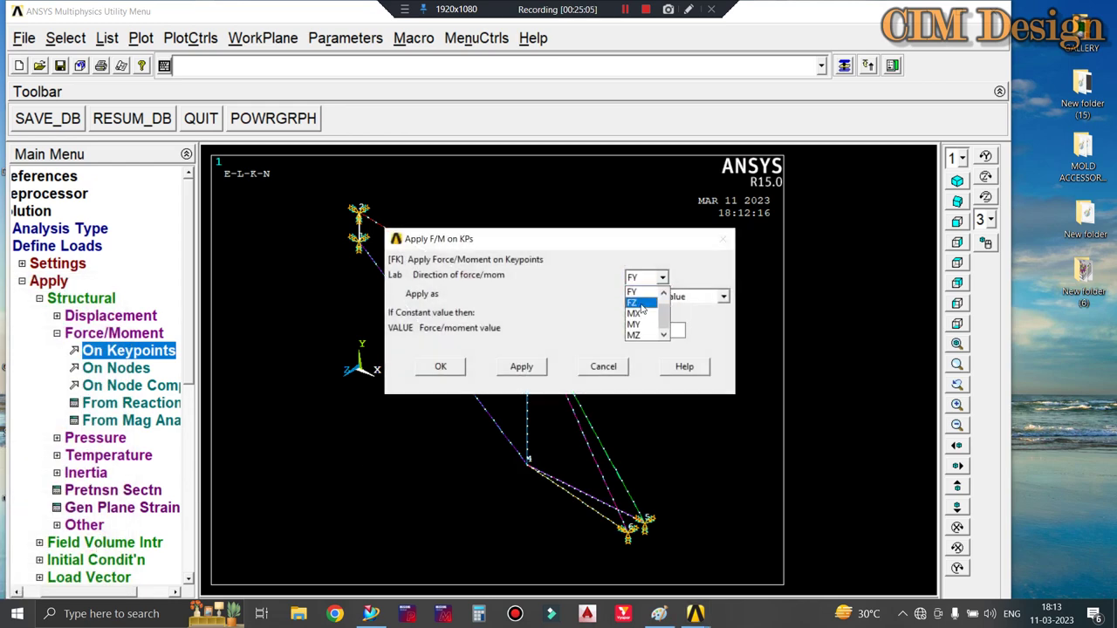
left_click(633, 291)
left_click_drag(659, 329, 614, 333)
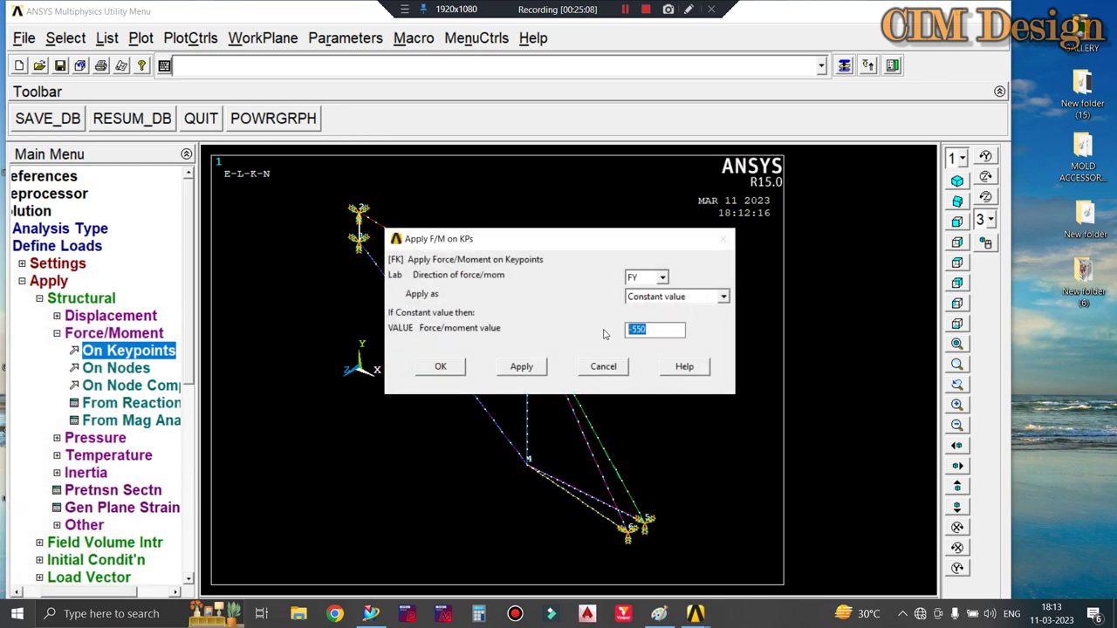
type("-20")
type("0")
left_click(659, 613)
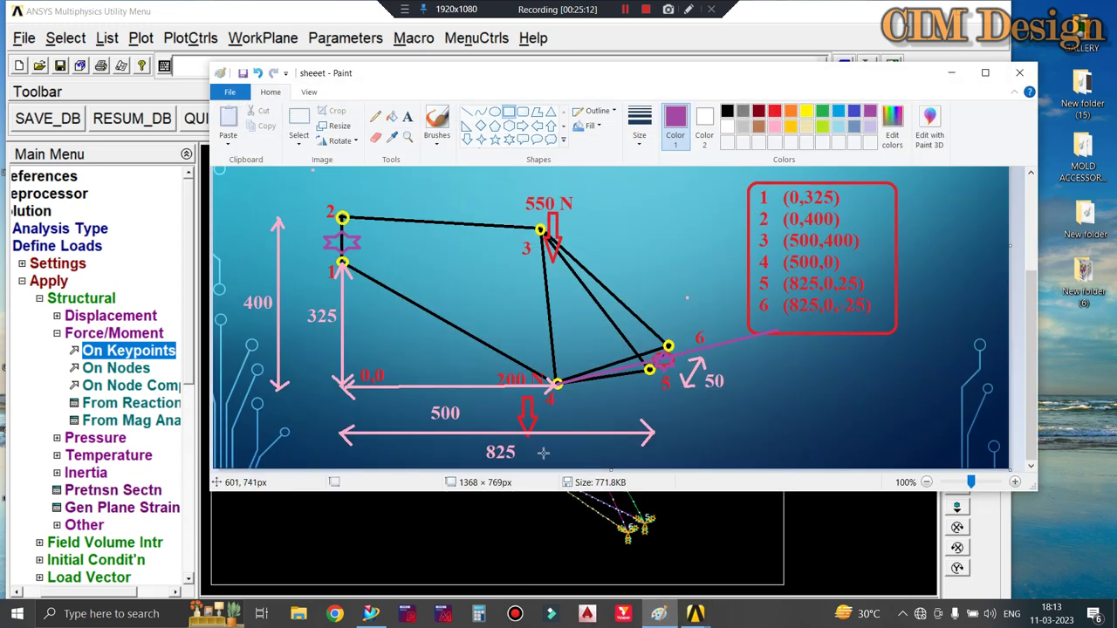
left_click(951, 72)
left_click(512, 367)
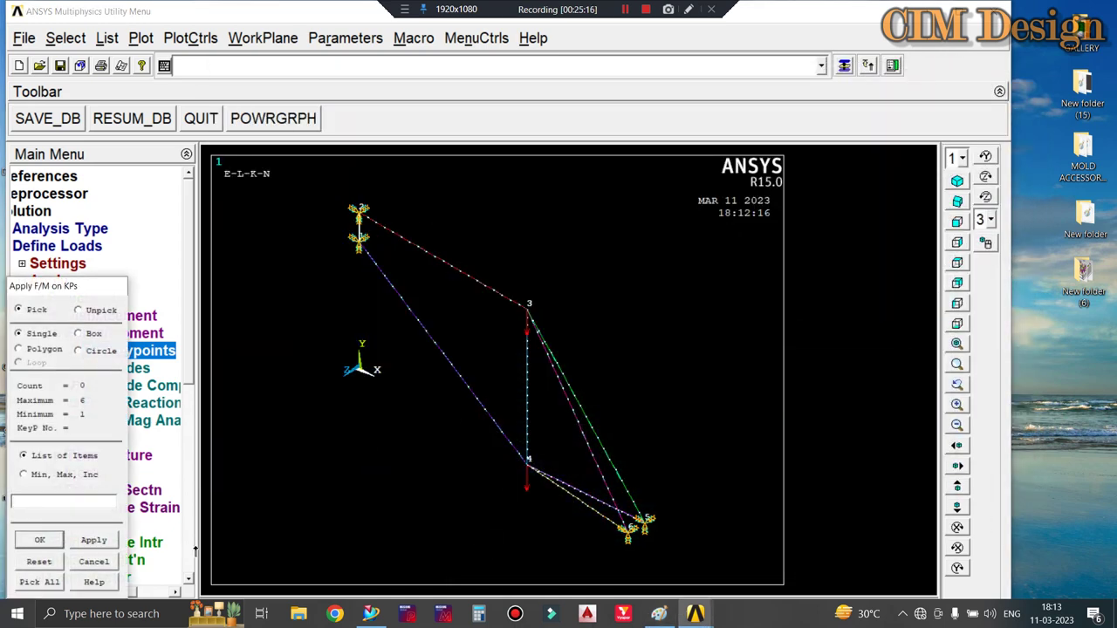
left_click(32, 541)
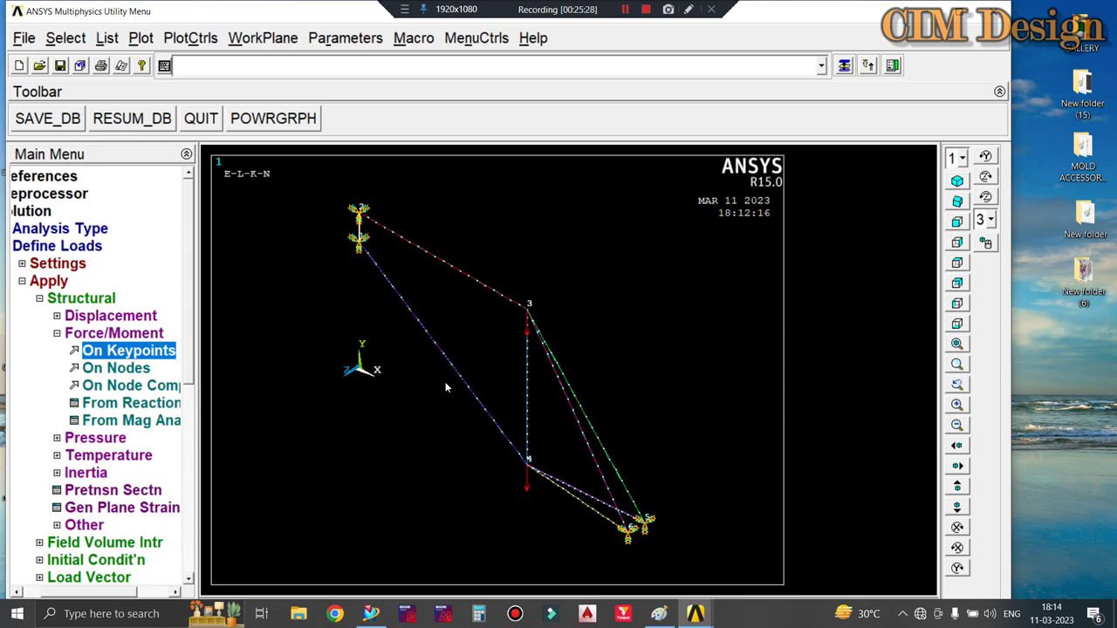
Step: Solve the current static load step, then close the 'Solution is done!' note and /STATUS listing
scroll(190, 345, "down", 1)
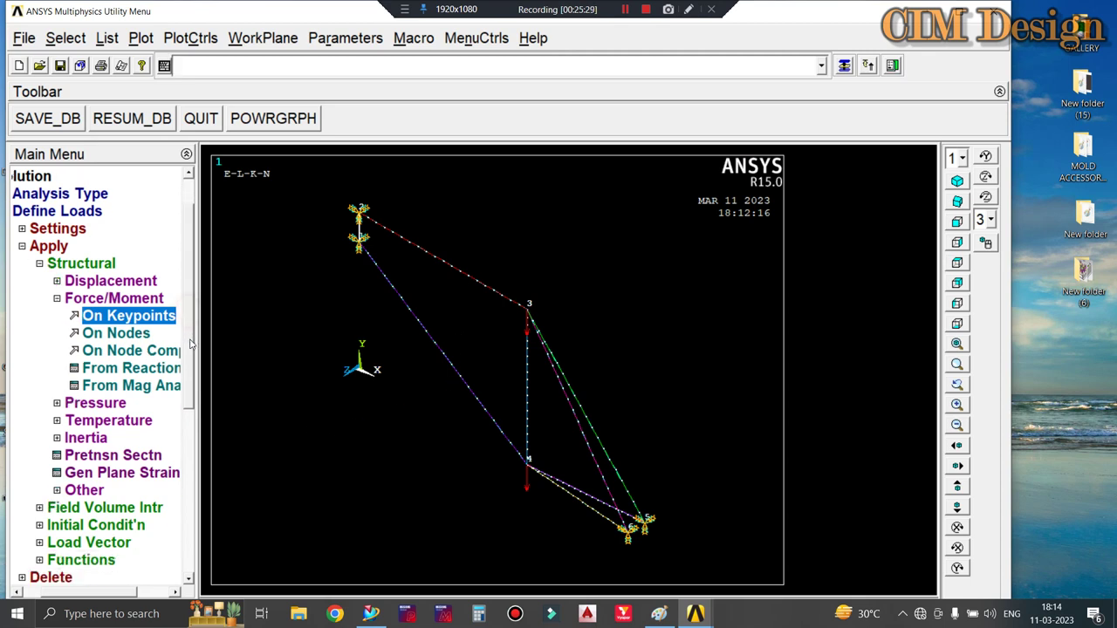
scroll(190, 345, "down", 6)
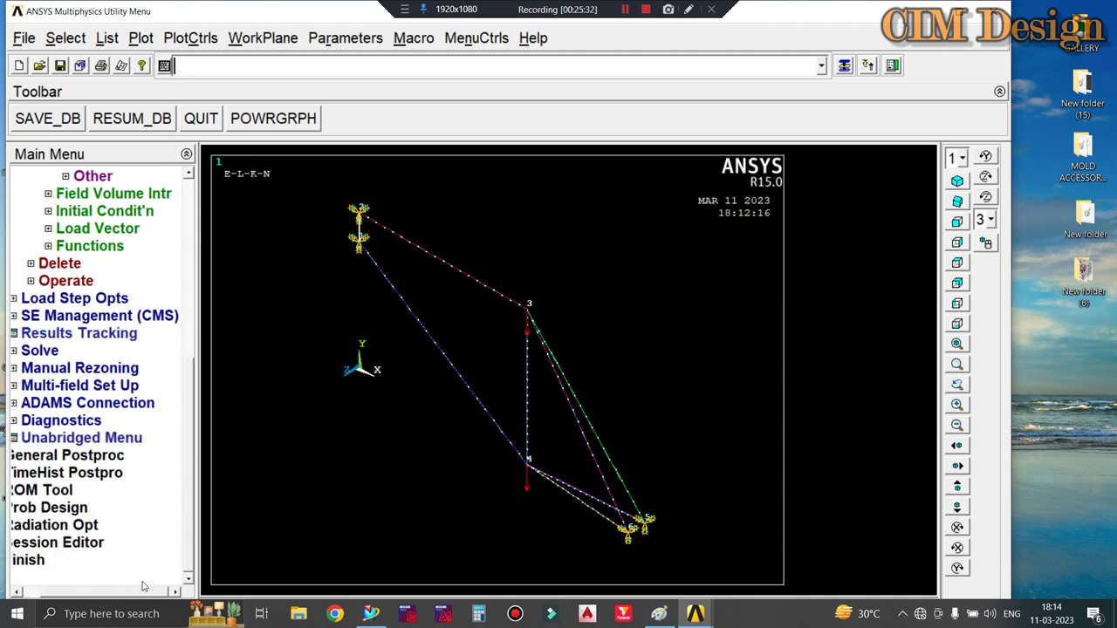
left_click_drag(137, 592, 121, 593)
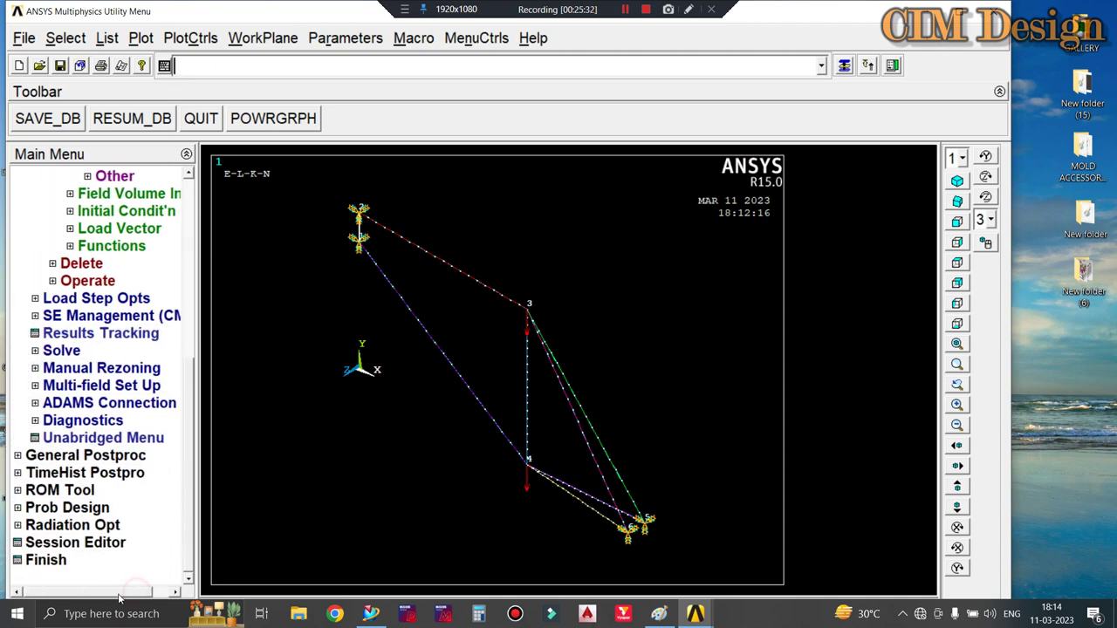
left_click(73, 351)
left_click(101, 335)
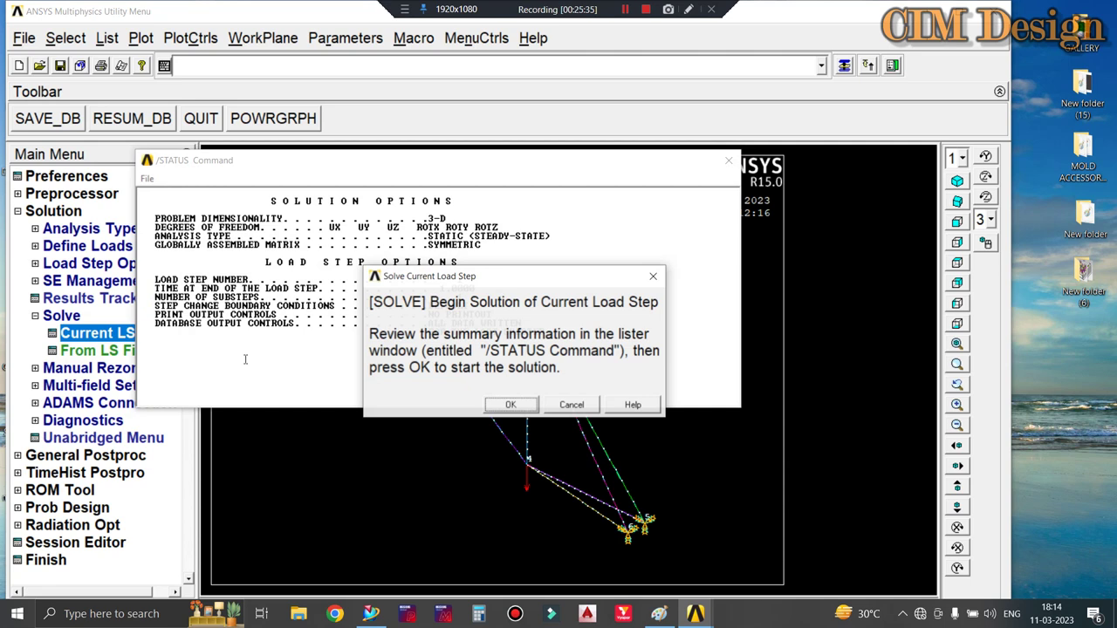
left_click(507, 408)
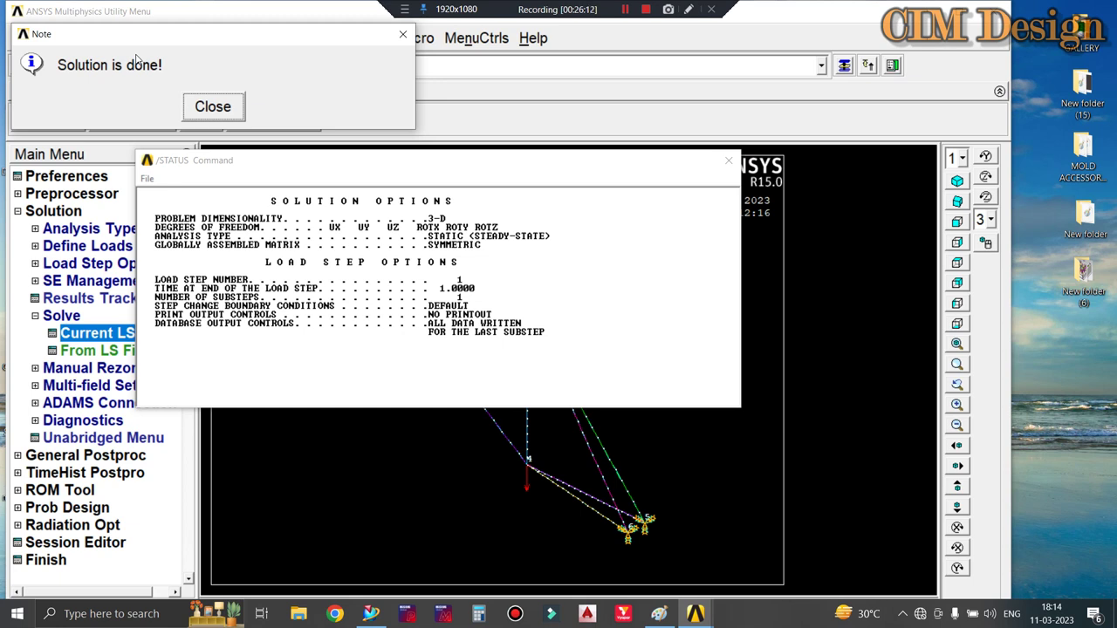
left_click(197, 108)
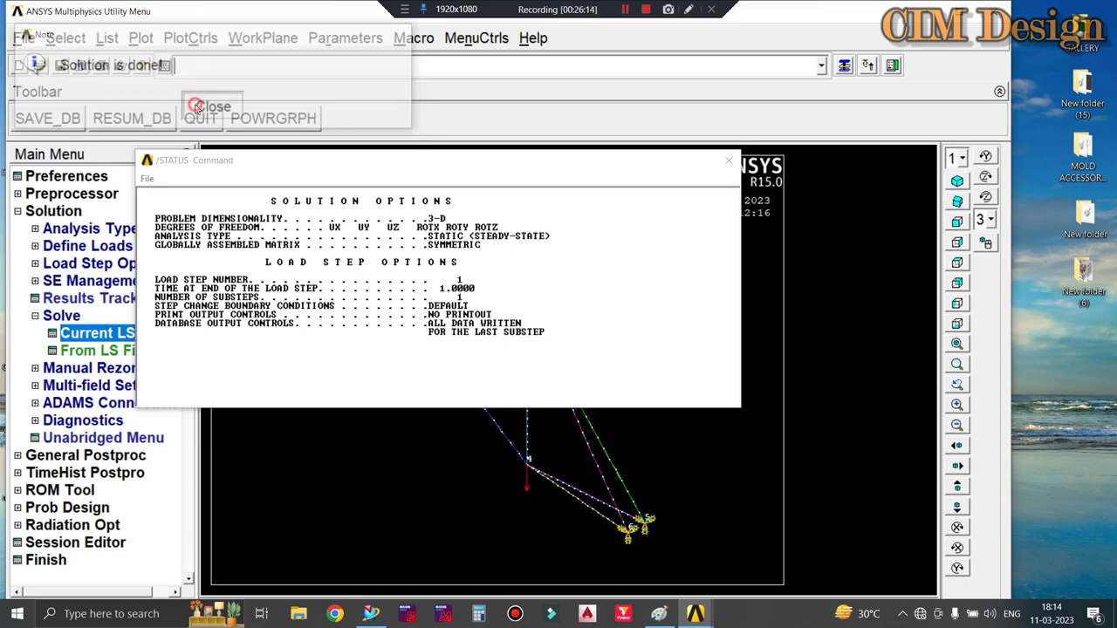
left_click(724, 162)
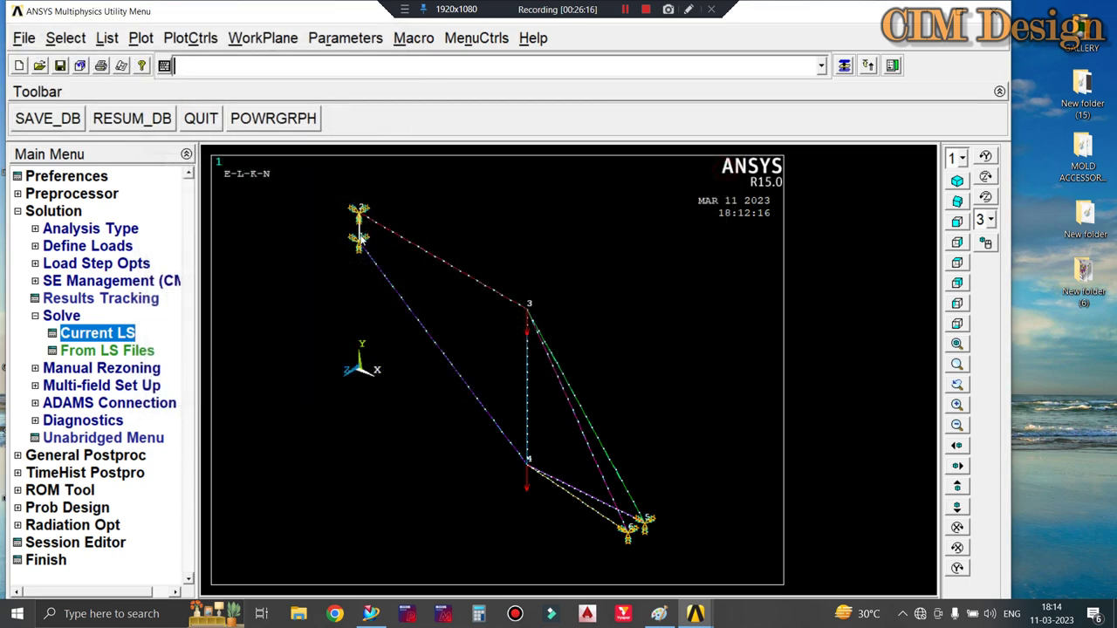
left_click(151, 39)
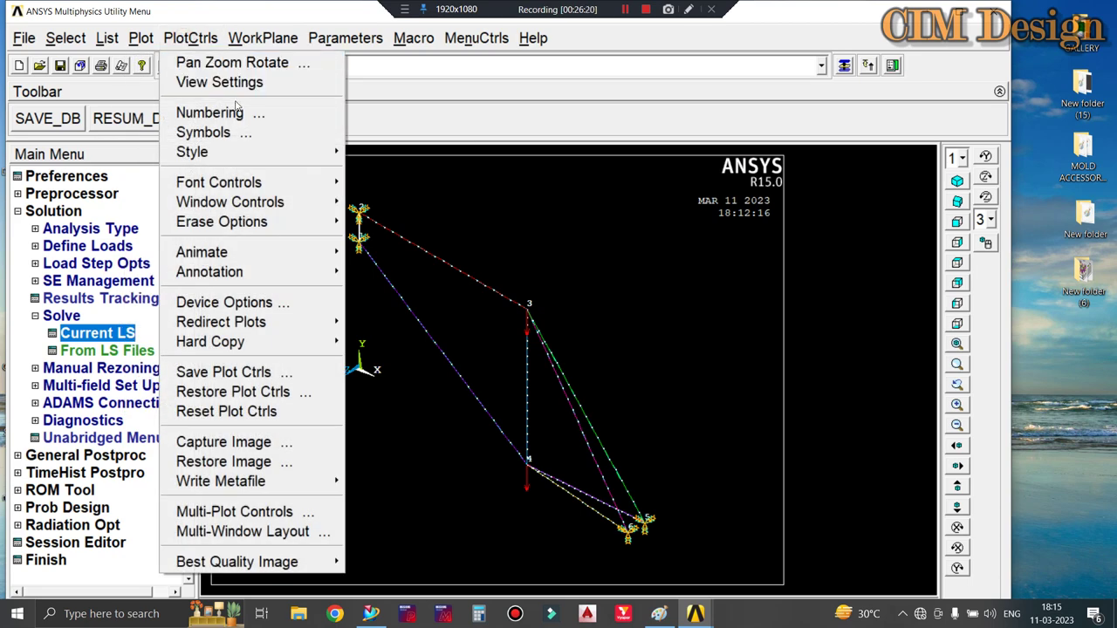
mouse_move(192, 152)
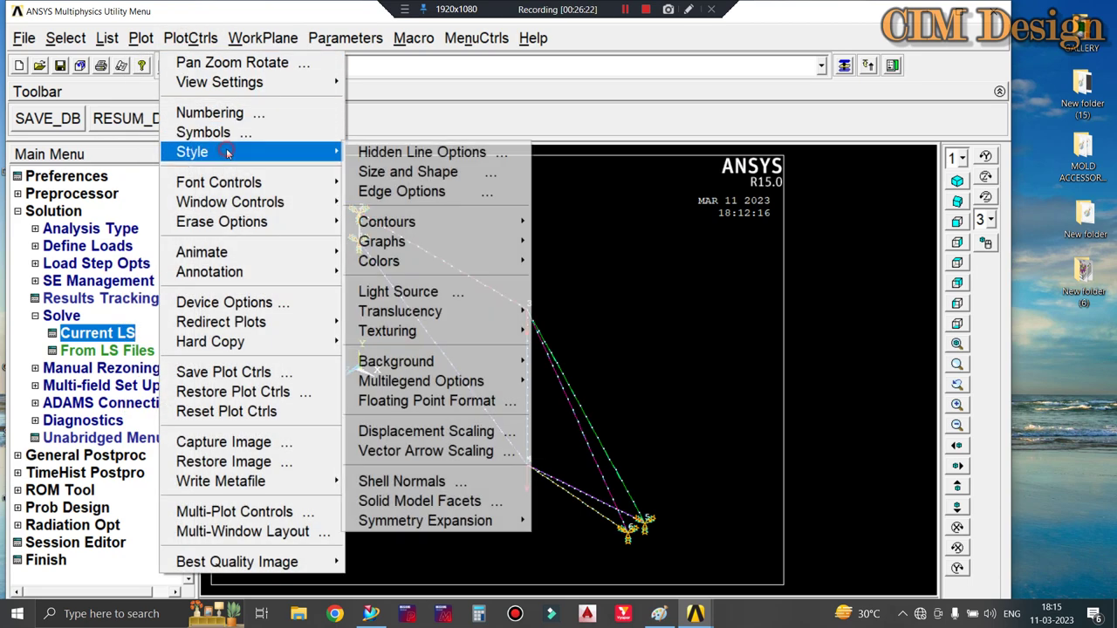
left_click(423, 173)
left_click(619, 174)
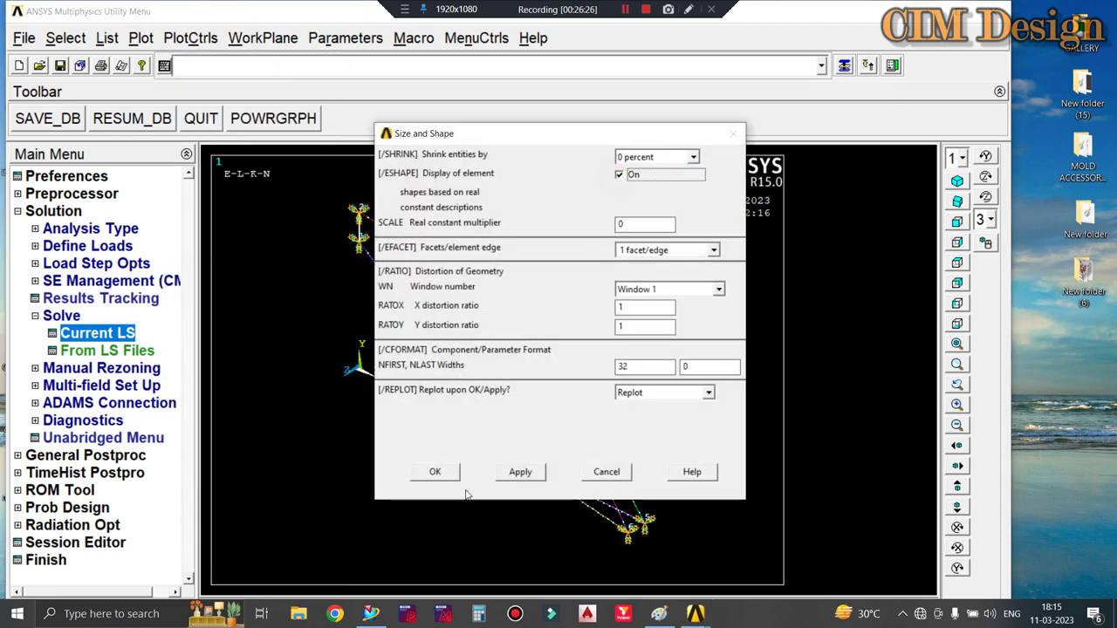
left_click(434, 471)
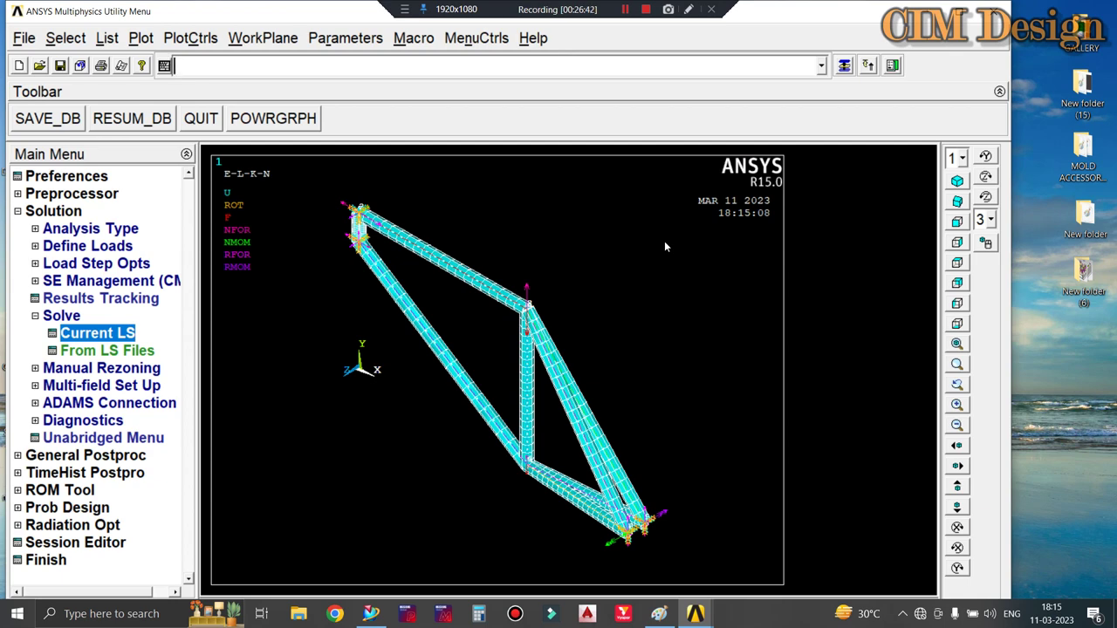
left_click(190, 37)
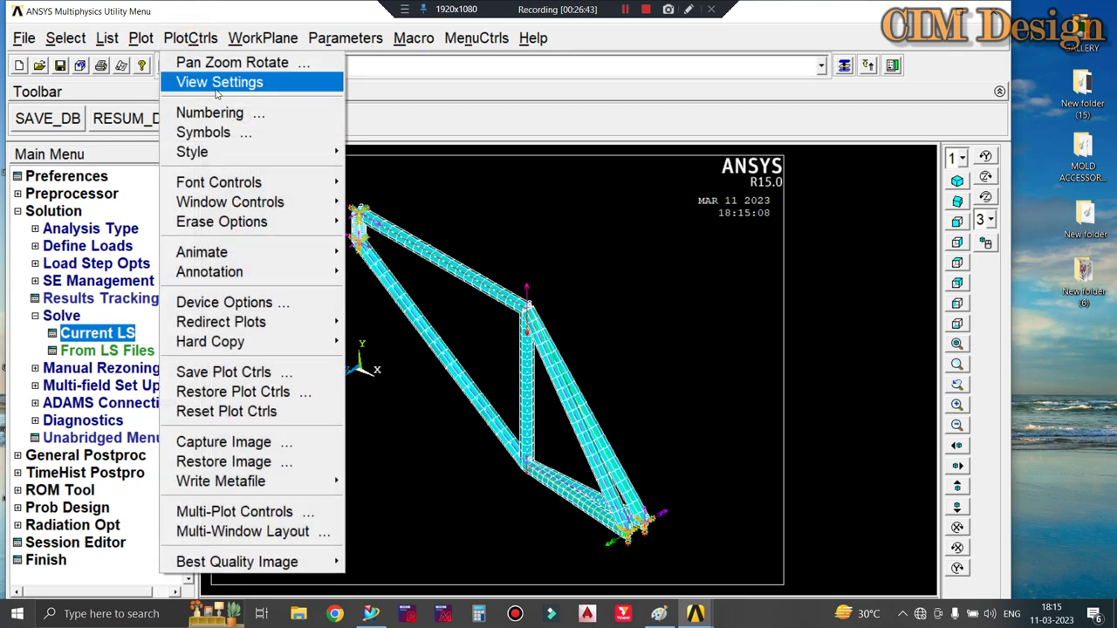
mouse_move(192, 152)
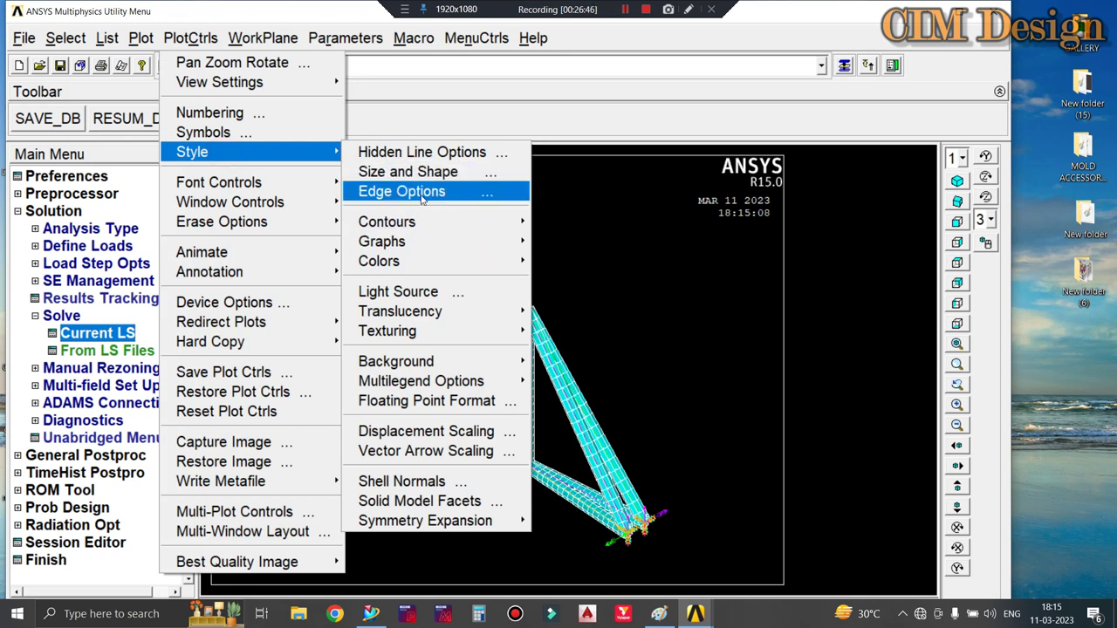
left_click(422, 173)
left_click(619, 175)
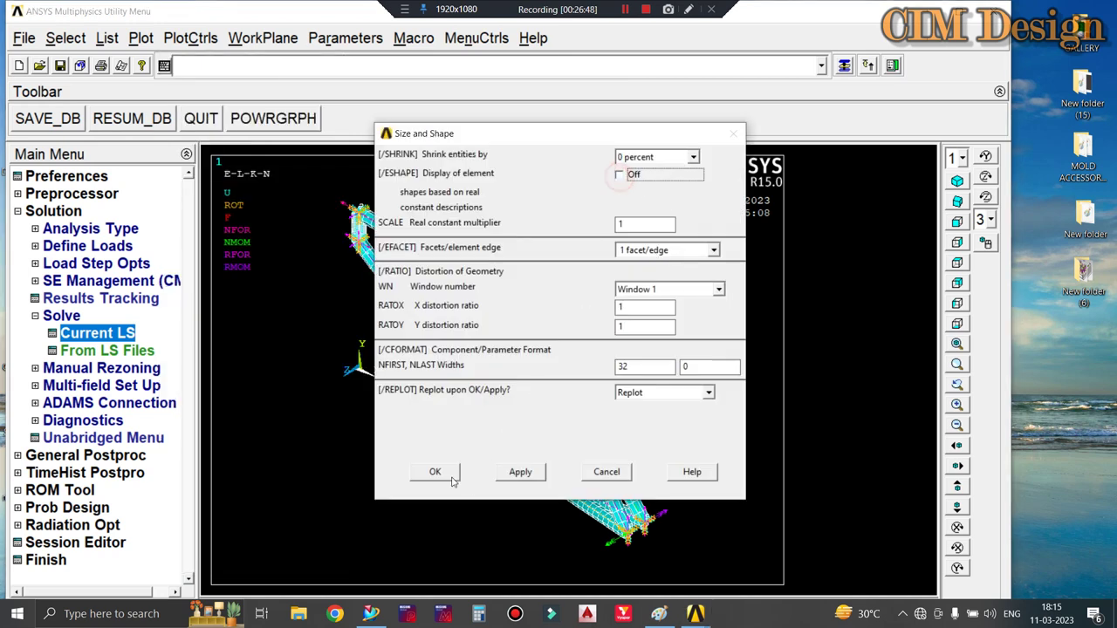
left_click(421, 476)
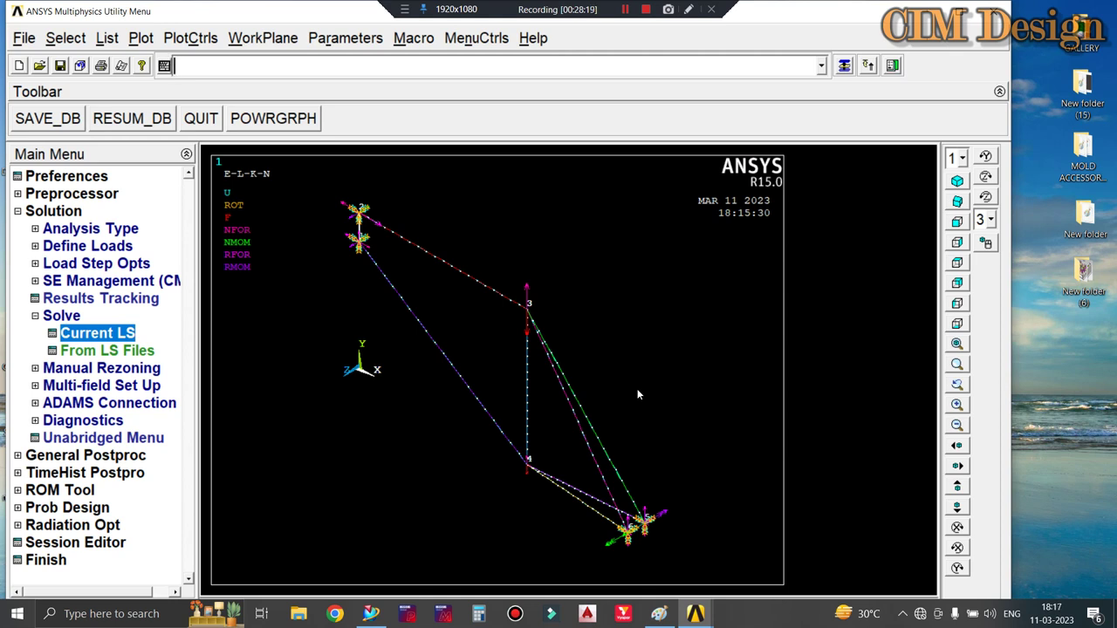
Step: Review the problem sheet's frame diagram full-screen, then return to the ANSYS model
left_click(658, 613)
left_click(985, 73)
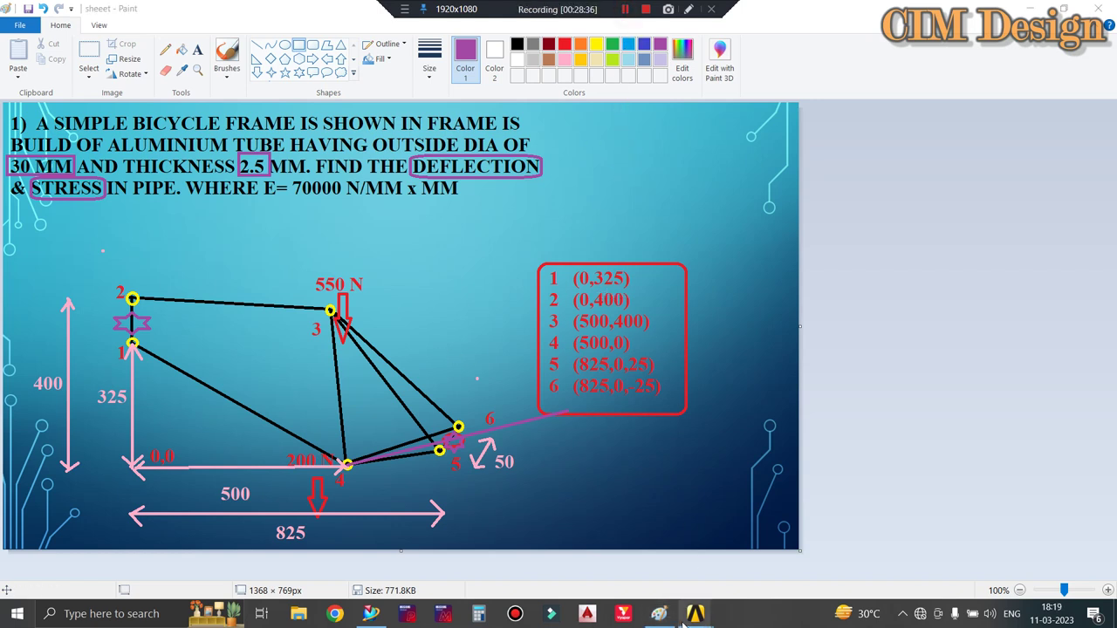
mouse_move(694, 614)
left_click(740, 555)
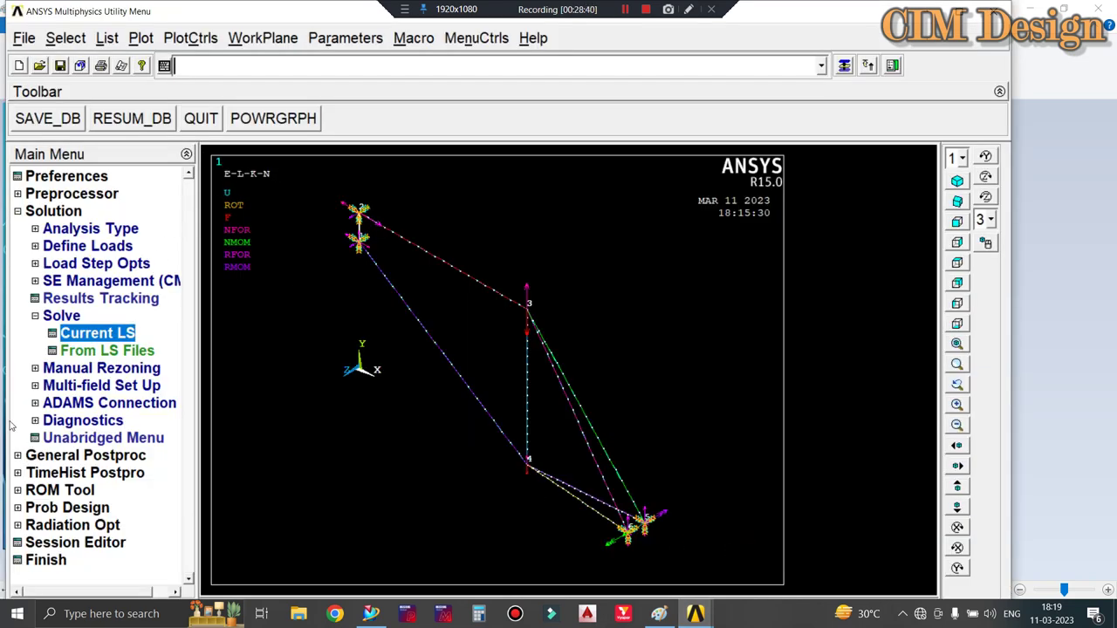
Step: Plot the frame's deformed shape with undeformed outline, maximum displacement 0.031152
left_click(17, 211)
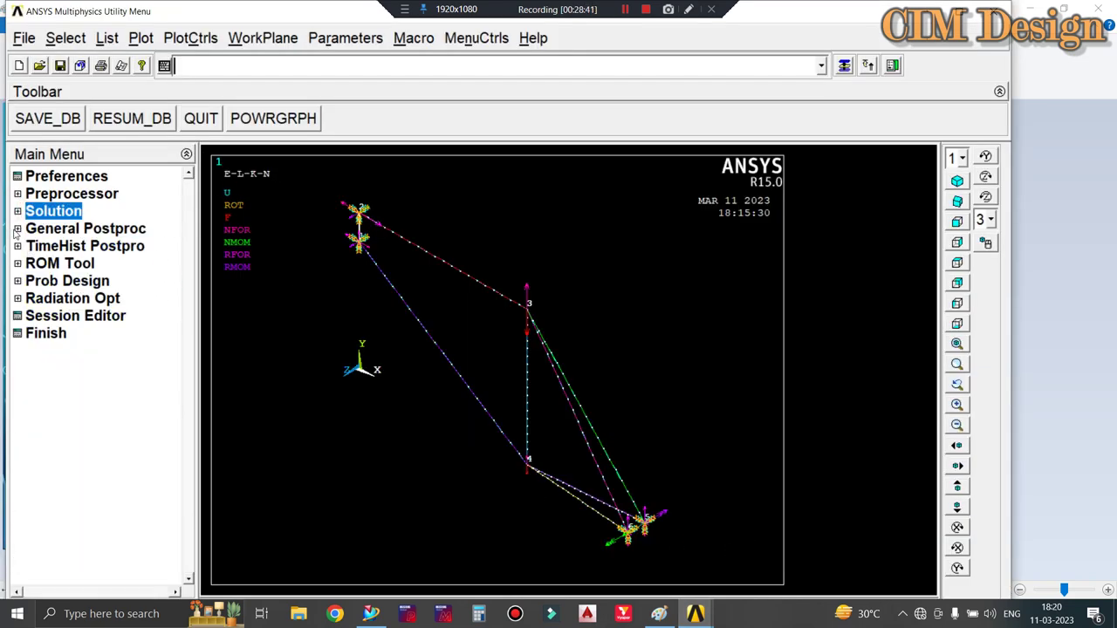
left_click(17, 229)
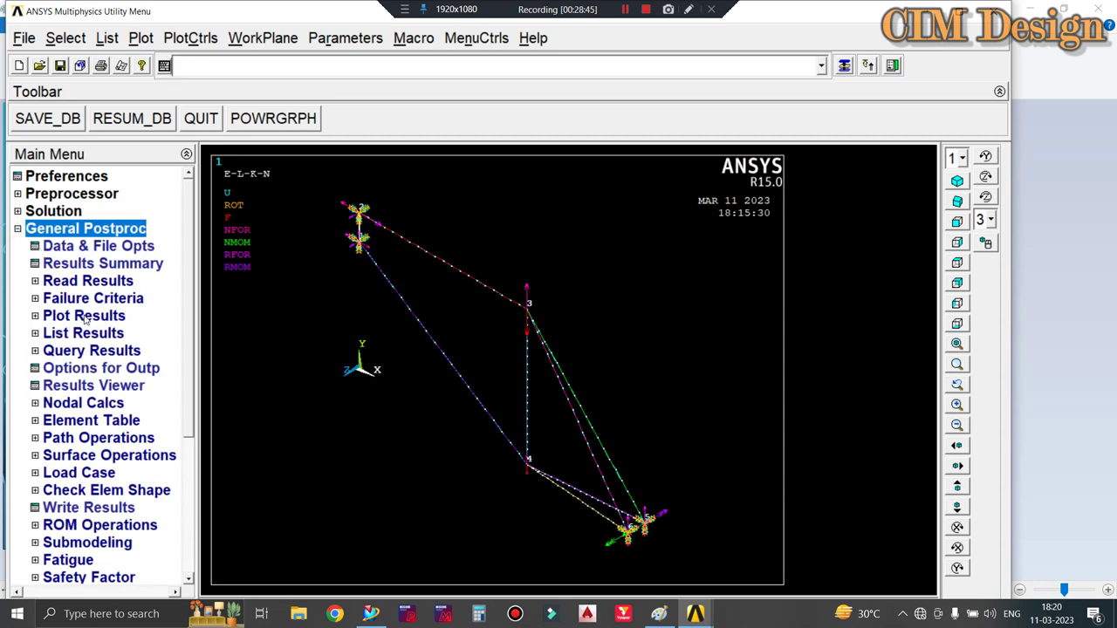
left_click(86, 317)
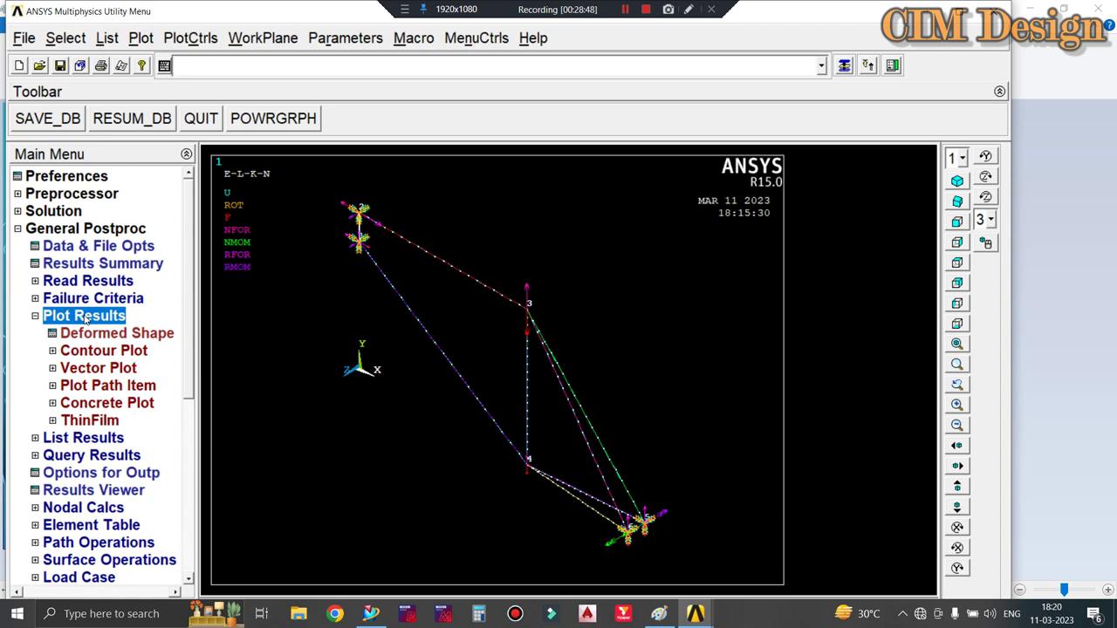
left_click(96, 333)
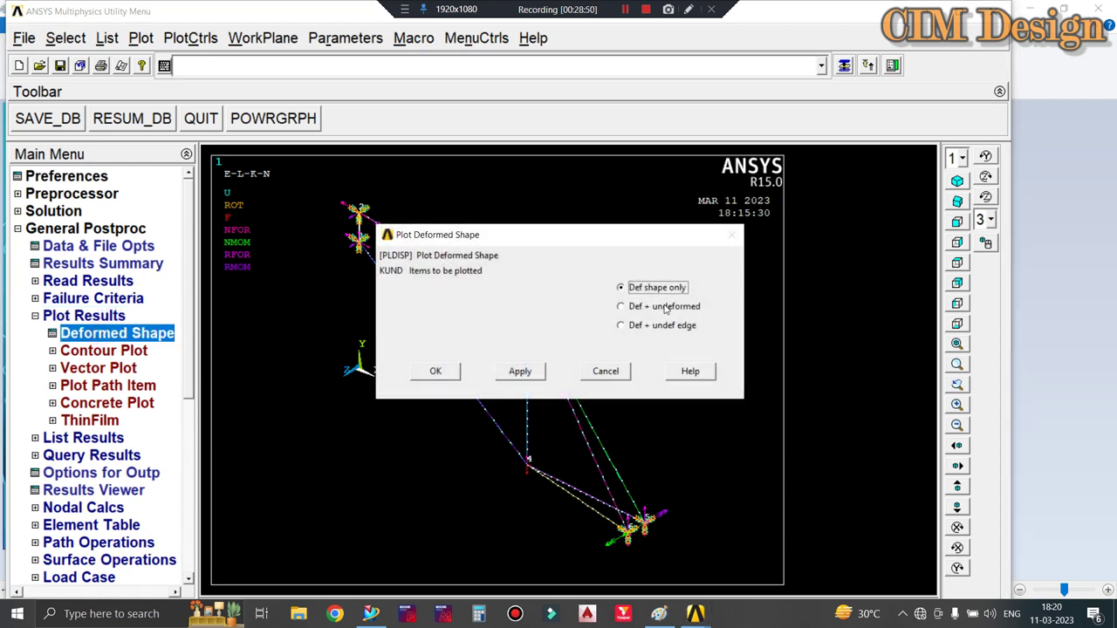
left_click(631, 308)
left_click(435, 372)
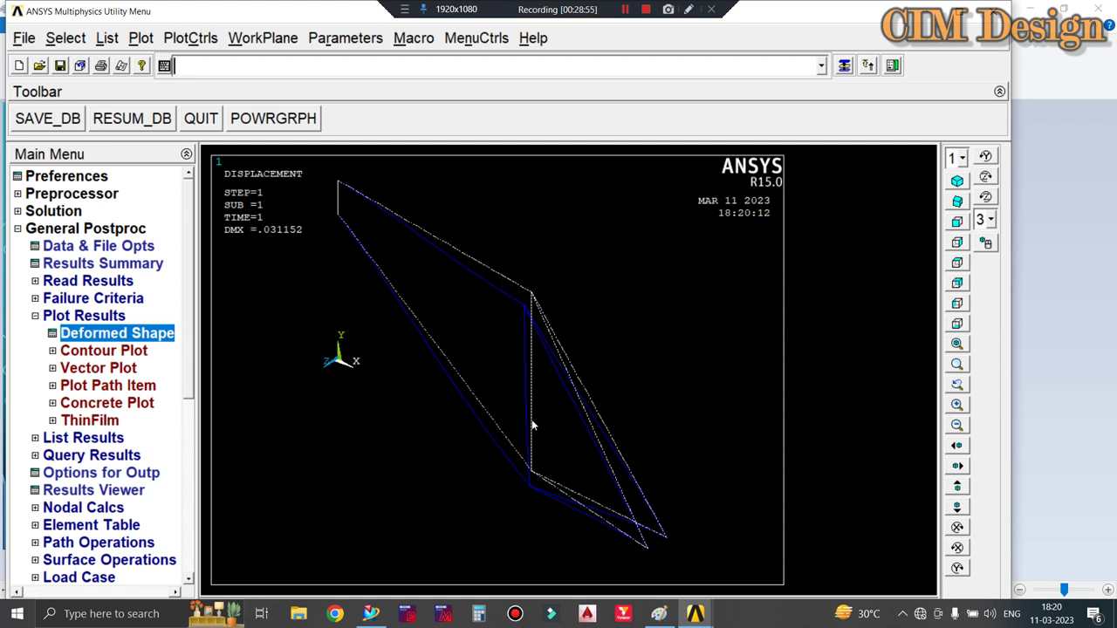
left_click(131, 352)
Step: Contour the nodal DOF displacement vector sum on the frame
left_click(122, 368)
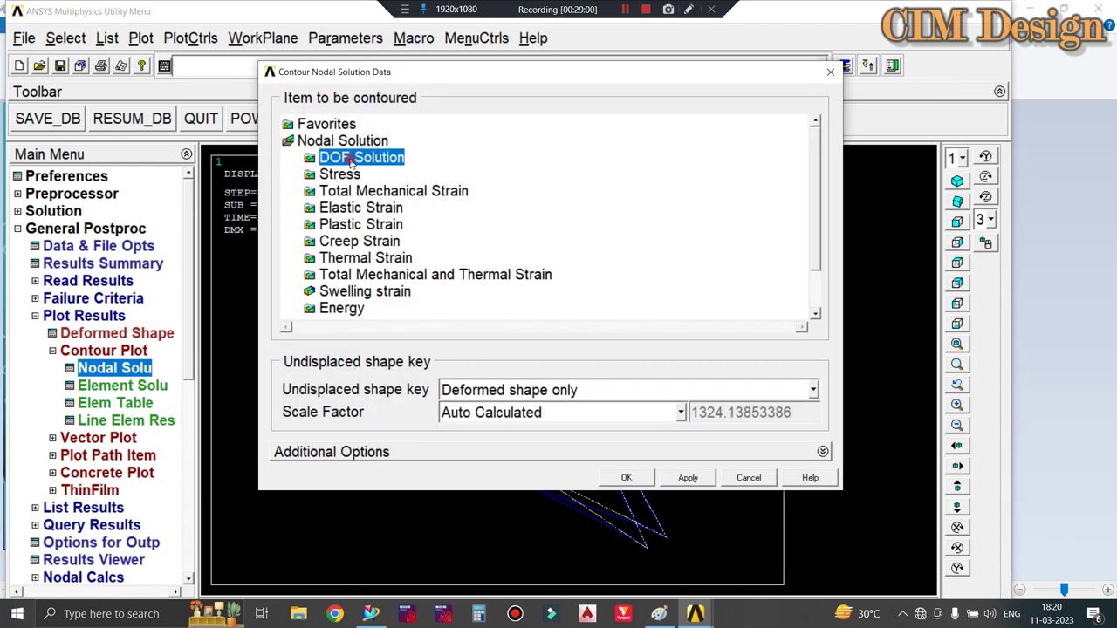
double_click(358, 159)
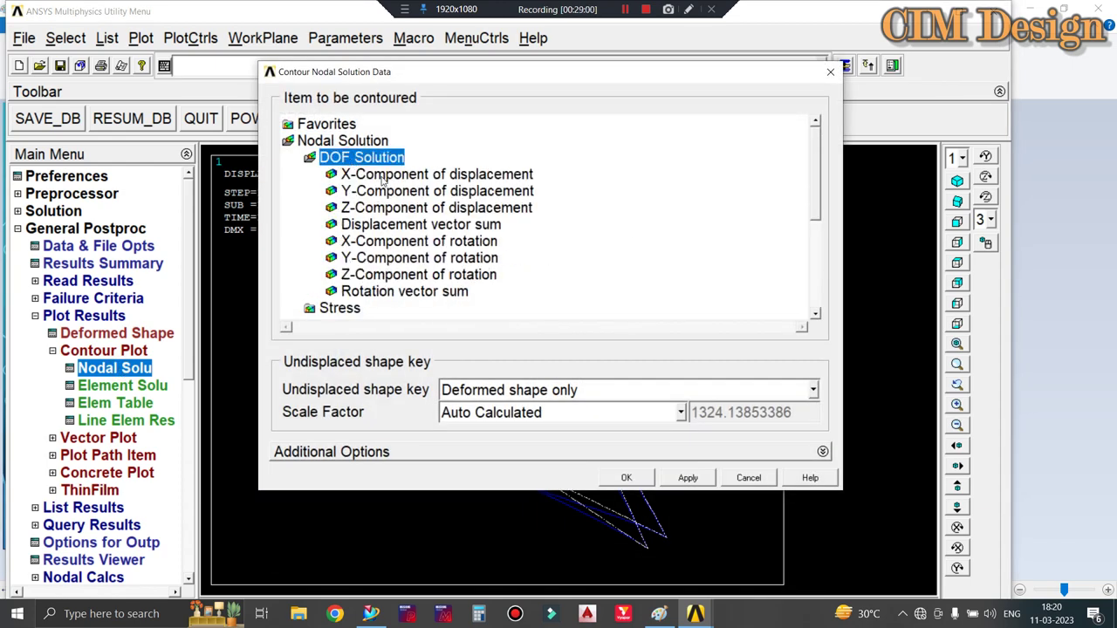
left_click(382, 224)
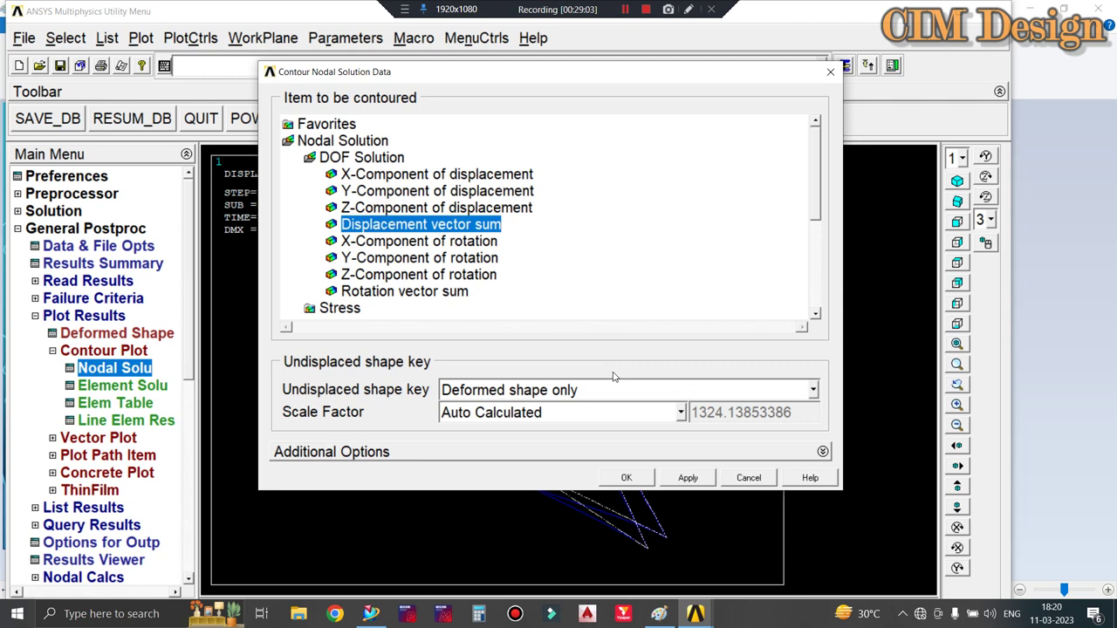
left_click(626, 476)
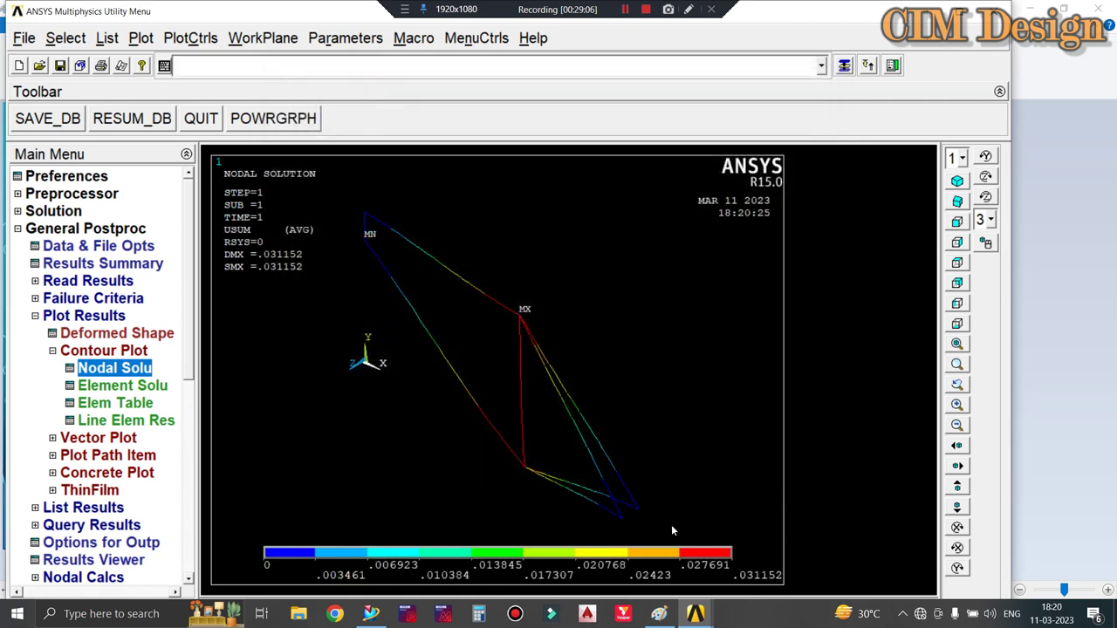
Step: Turn /ESHAPE on so pipe elements display as 3D tubes
left_click(199, 39)
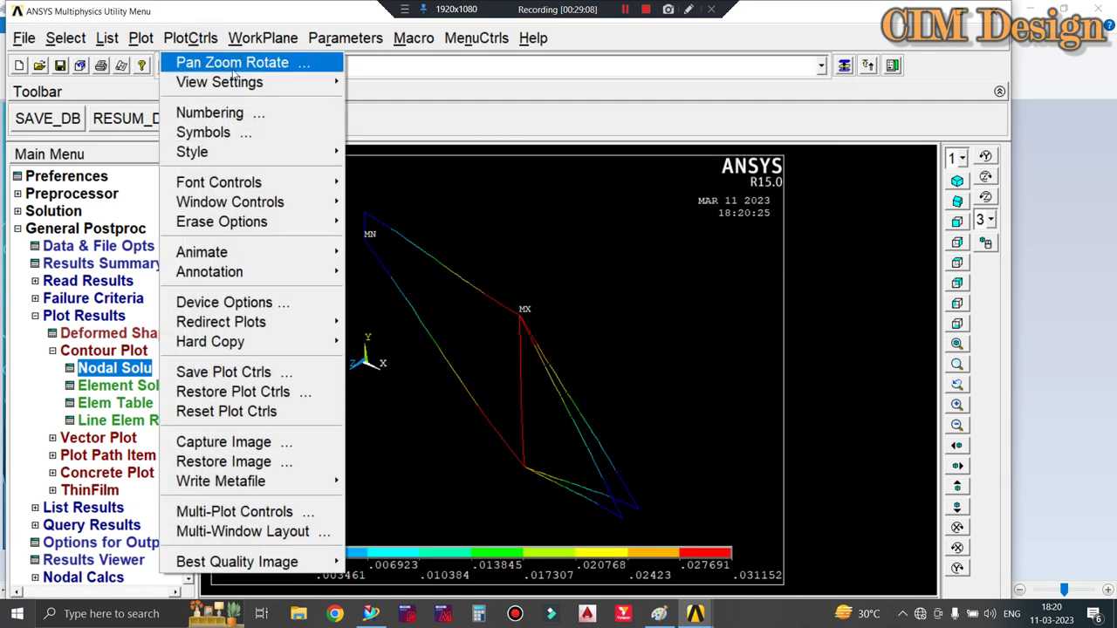
mouse_move(193, 152)
left_click(384, 173)
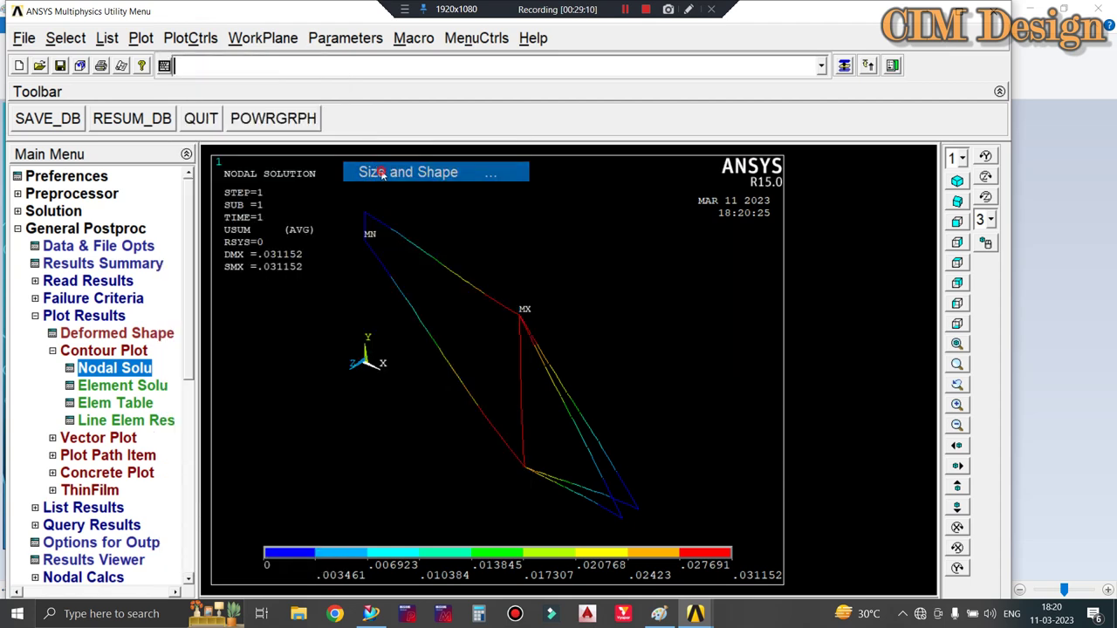
left_click(618, 174)
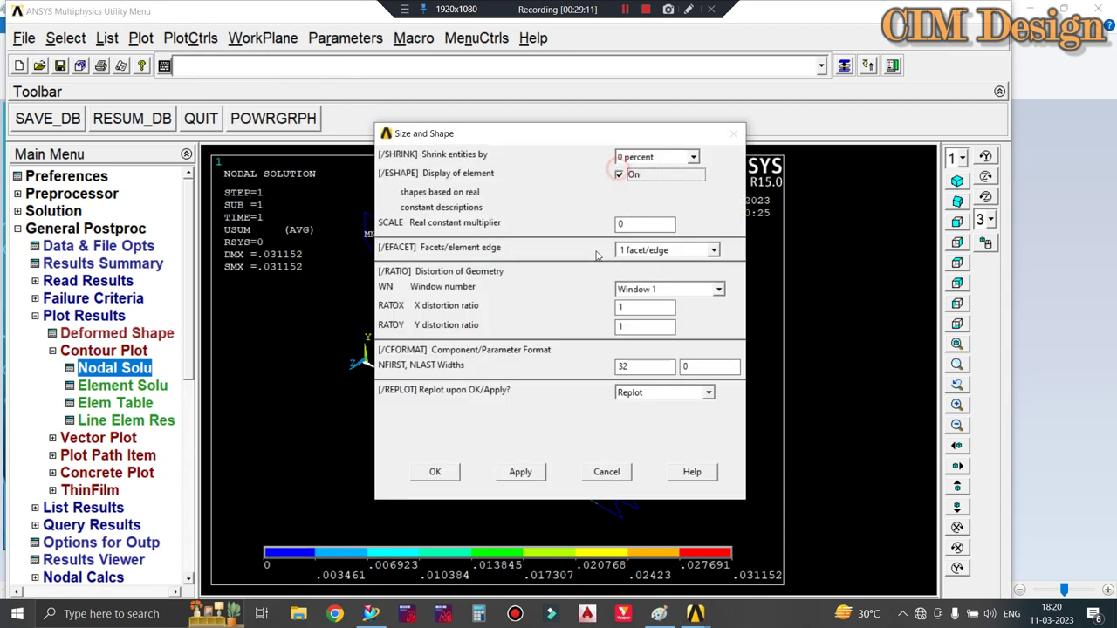
left_click(430, 471)
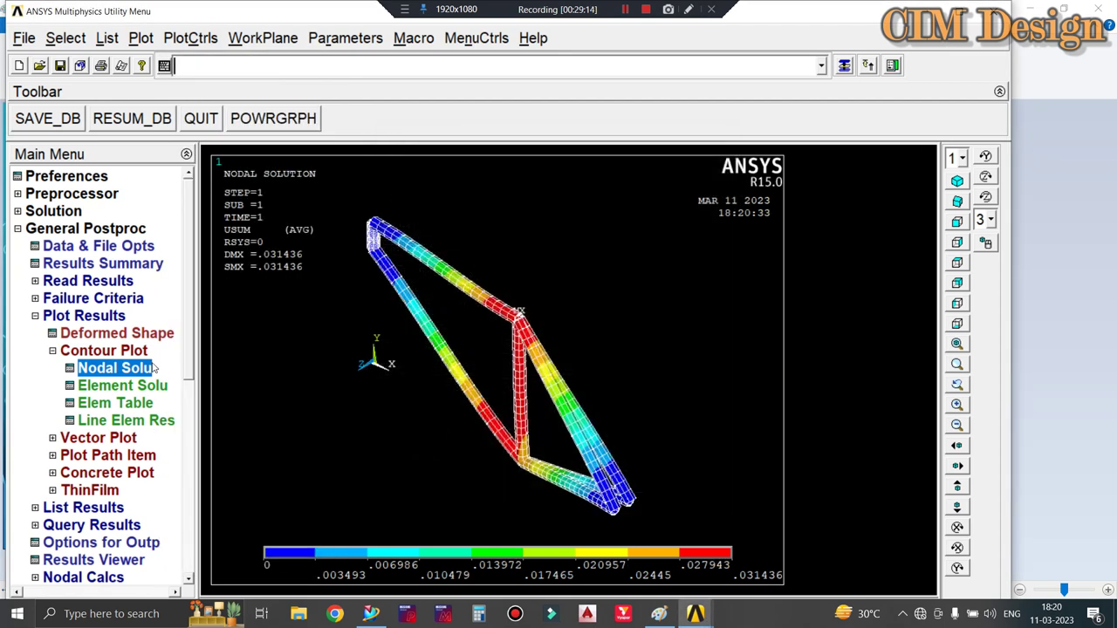
Step: Animate the deformed shape with the undeformed outline, then stop and close it
left_click(139, 39)
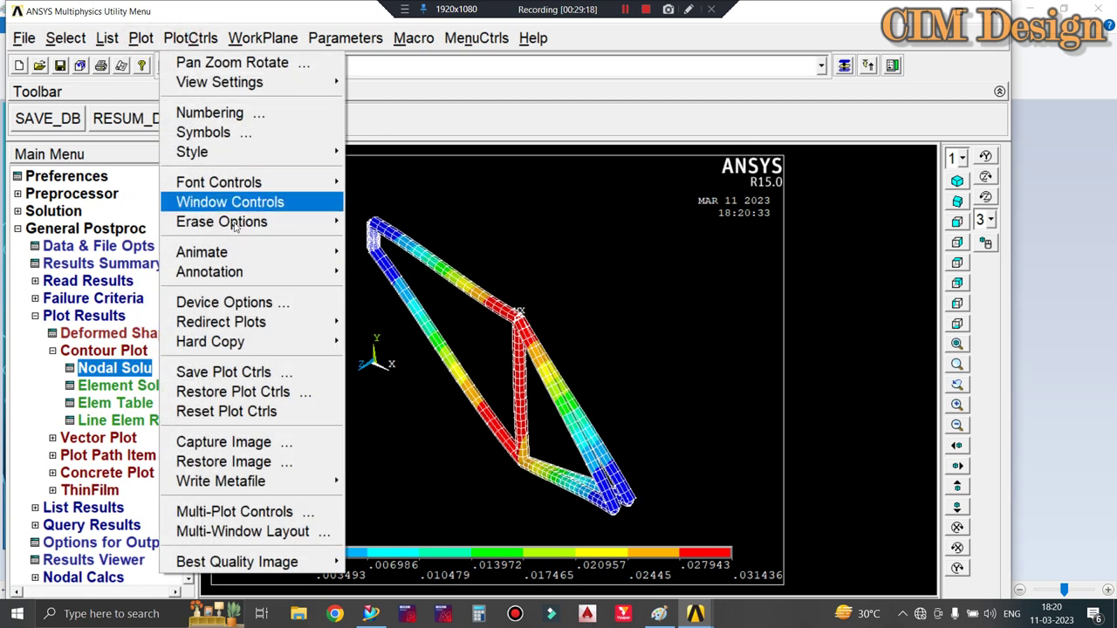
mouse_move(201, 252)
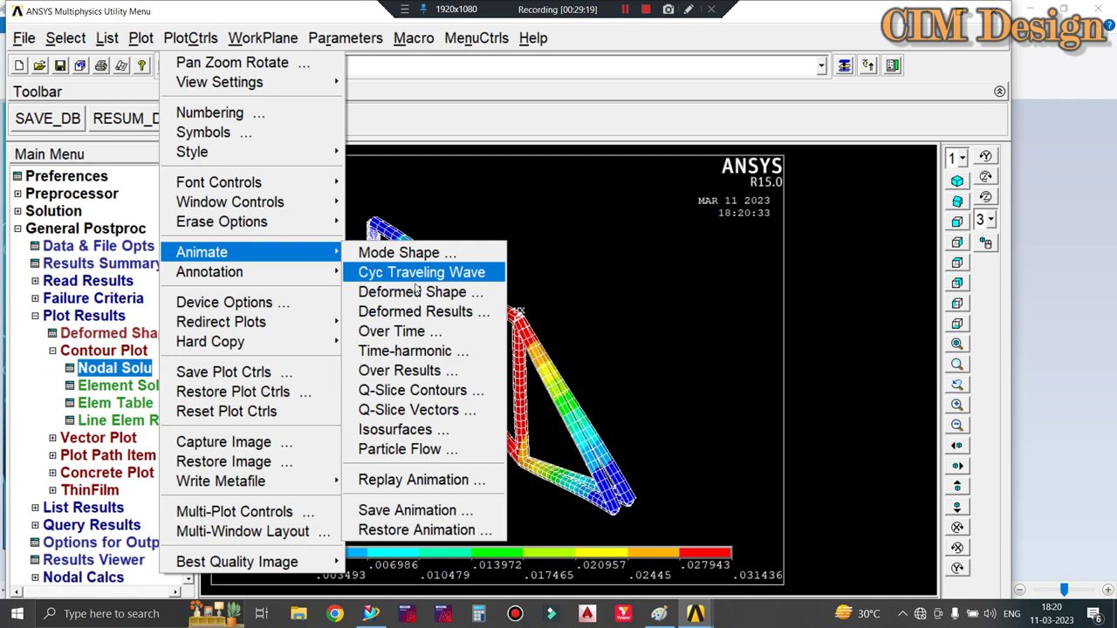
left_click(417, 293)
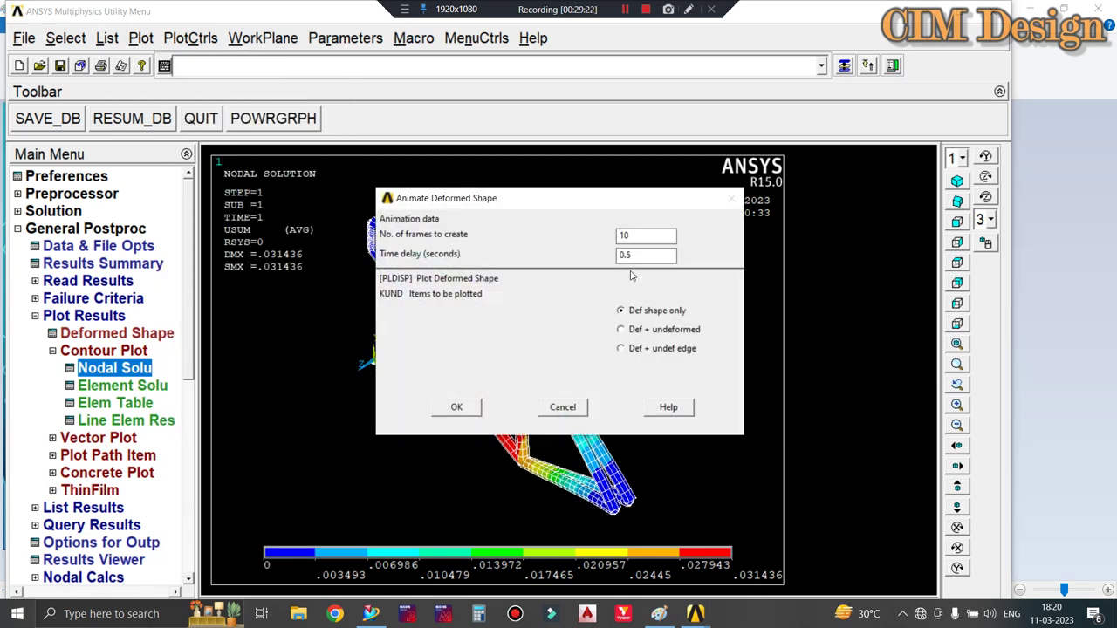
left_click(621, 329)
left_click(456, 406)
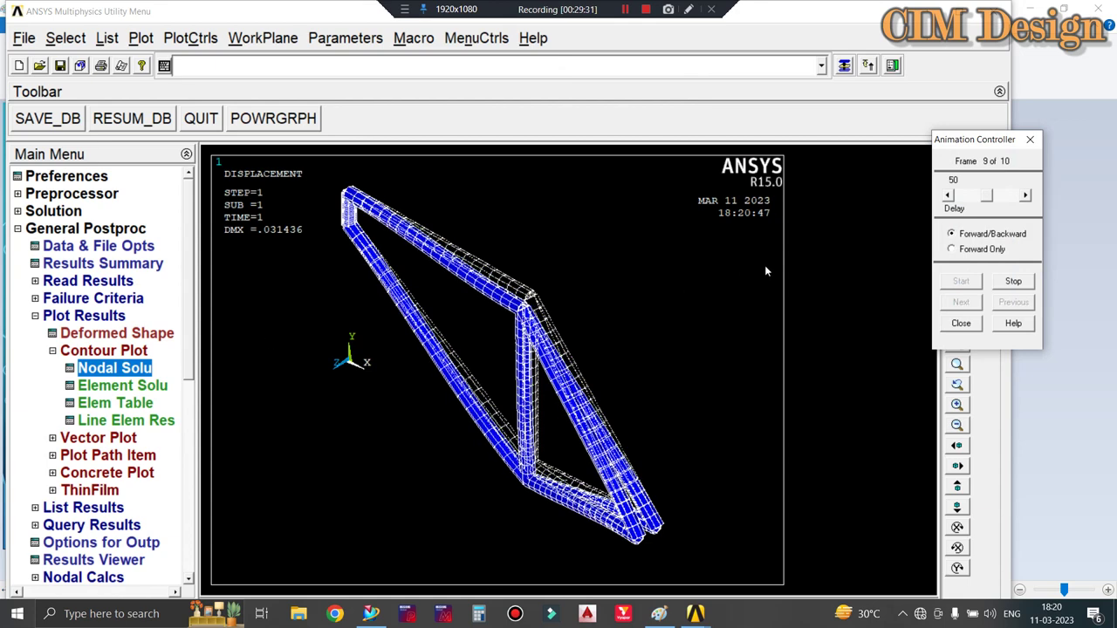
left_click(1013, 280)
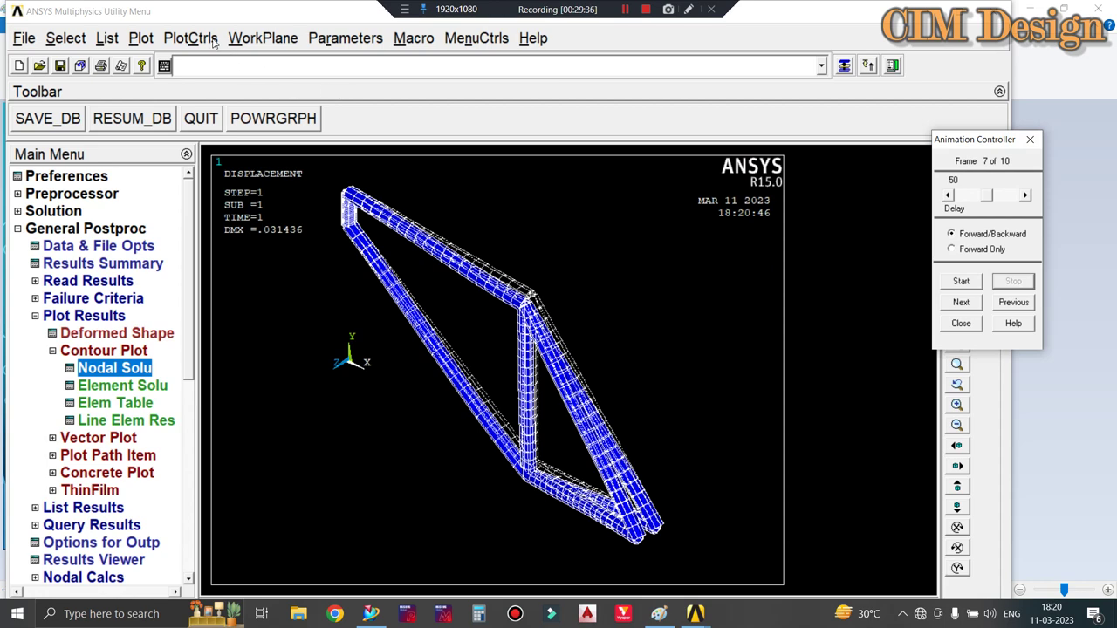
left_click(961, 322)
Step: Animate the USUM displacement vector sum contour as deformed results
left_click(179, 39)
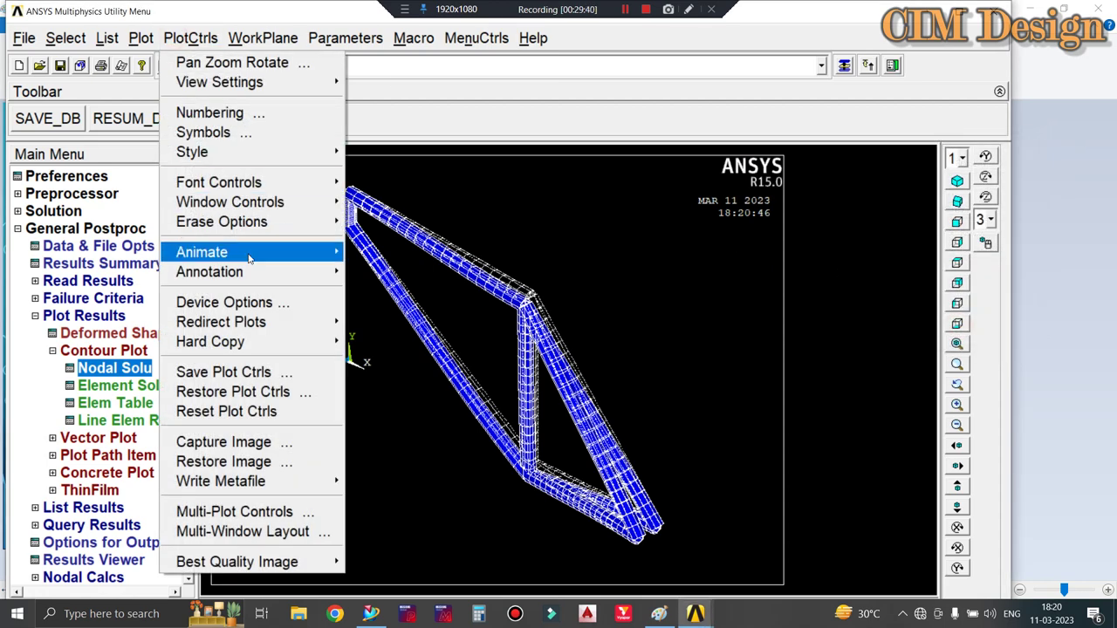
mouse_move(202, 251)
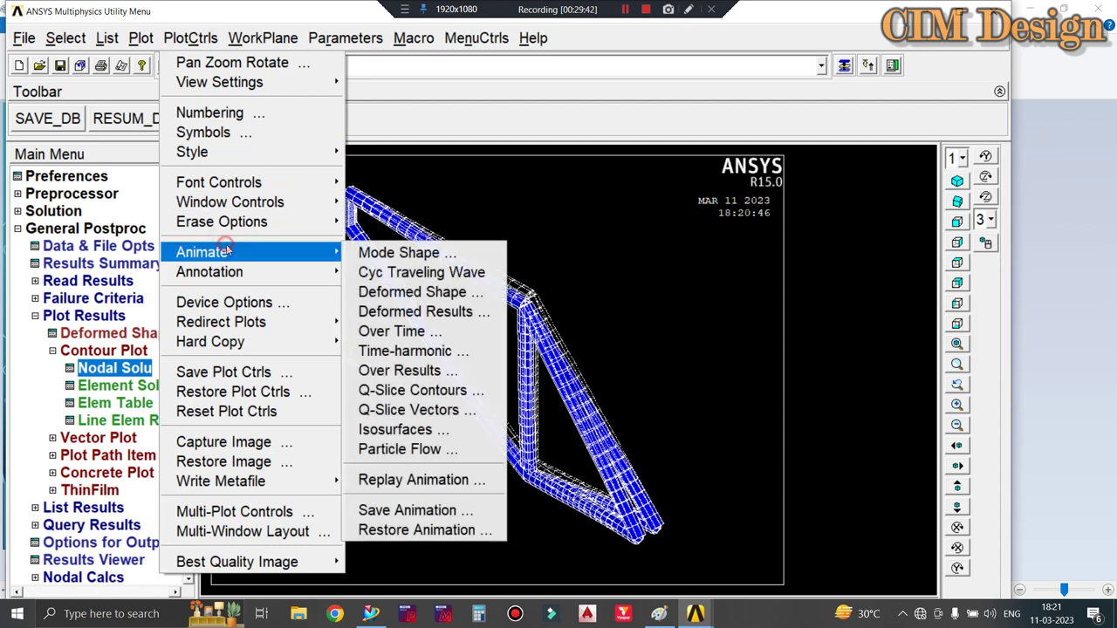
left_click(441, 314)
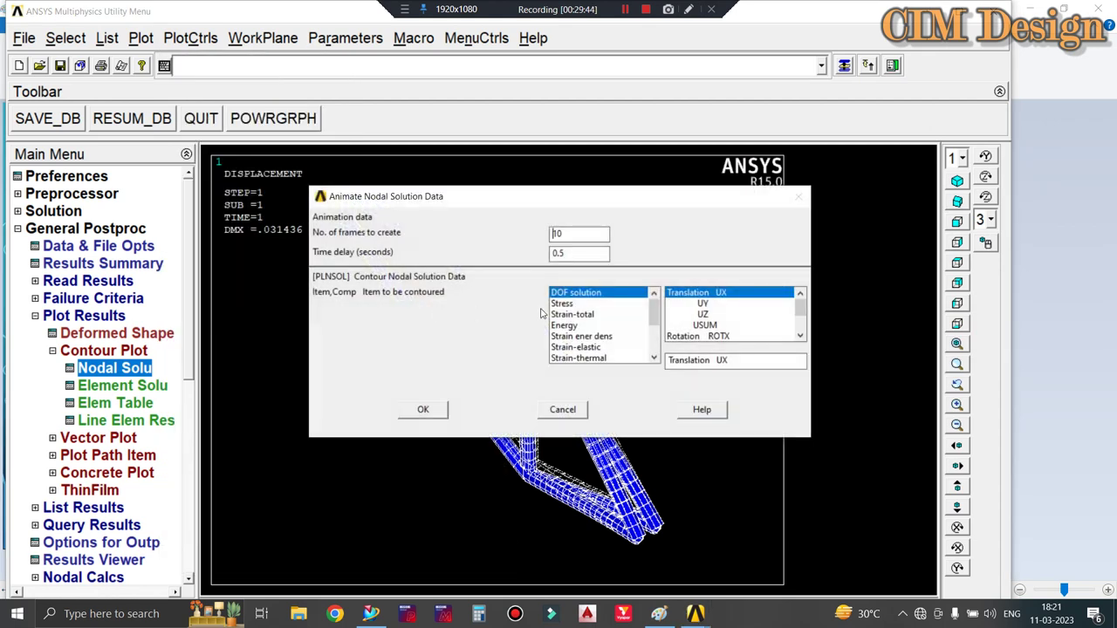
left_click(708, 325)
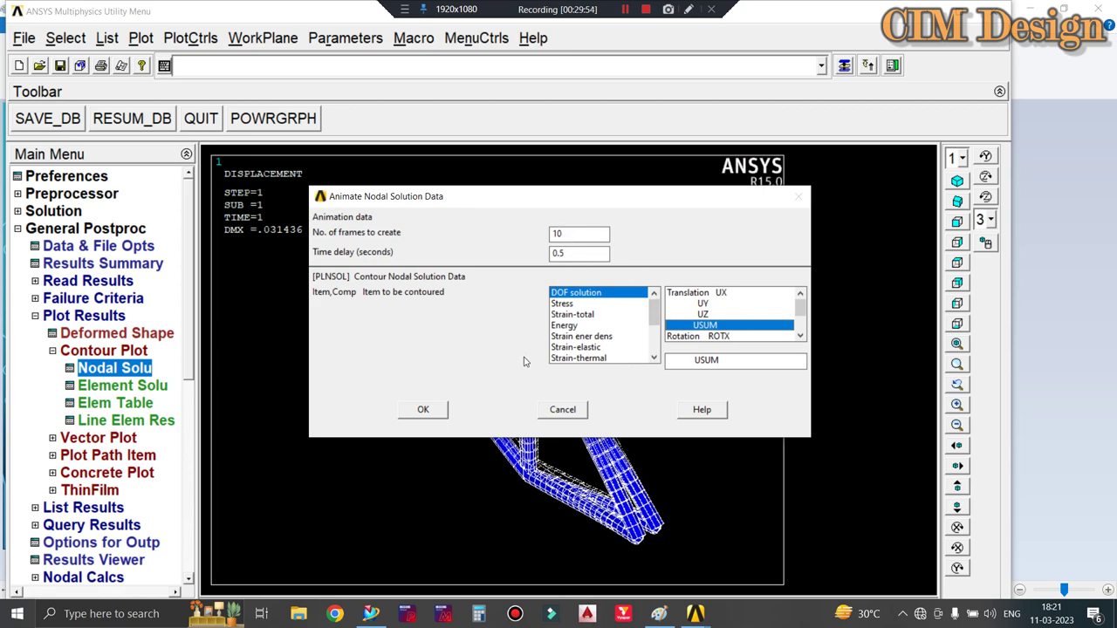
left_click(427, 409)
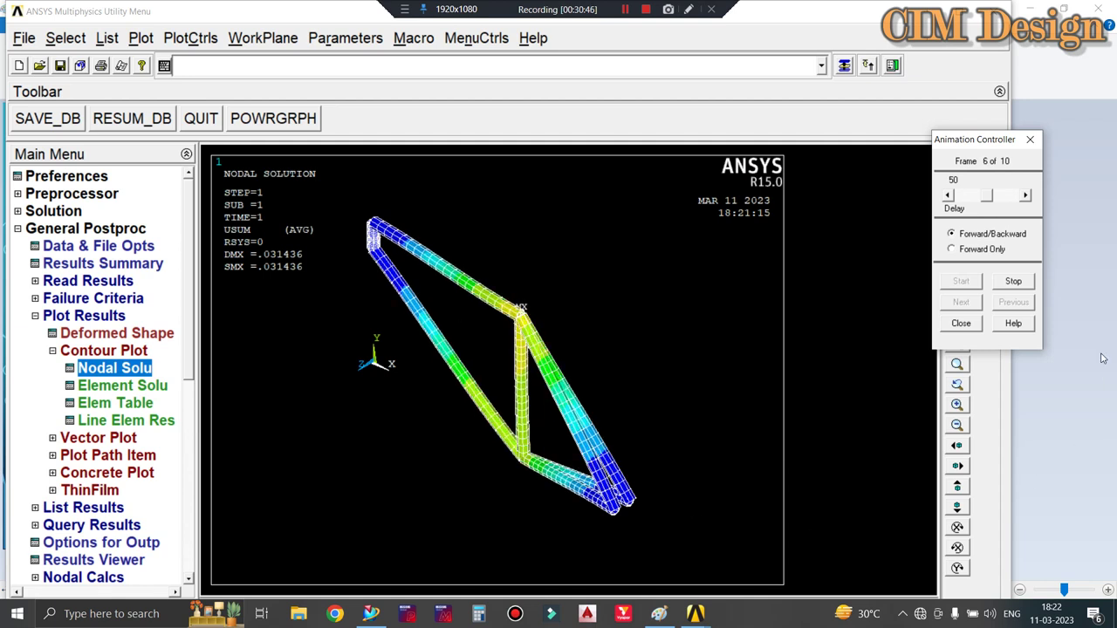
Step: Close the animation, view the frame obliquely, and leave nodal contour settings unchanged
left_click(963, 323)
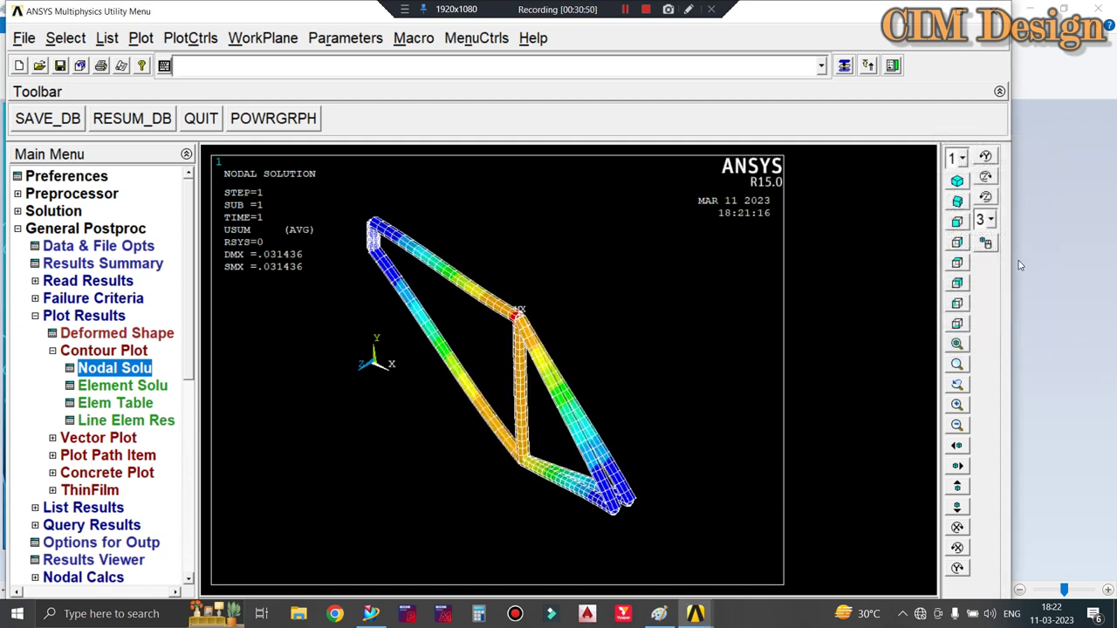
left_click(959, 203)
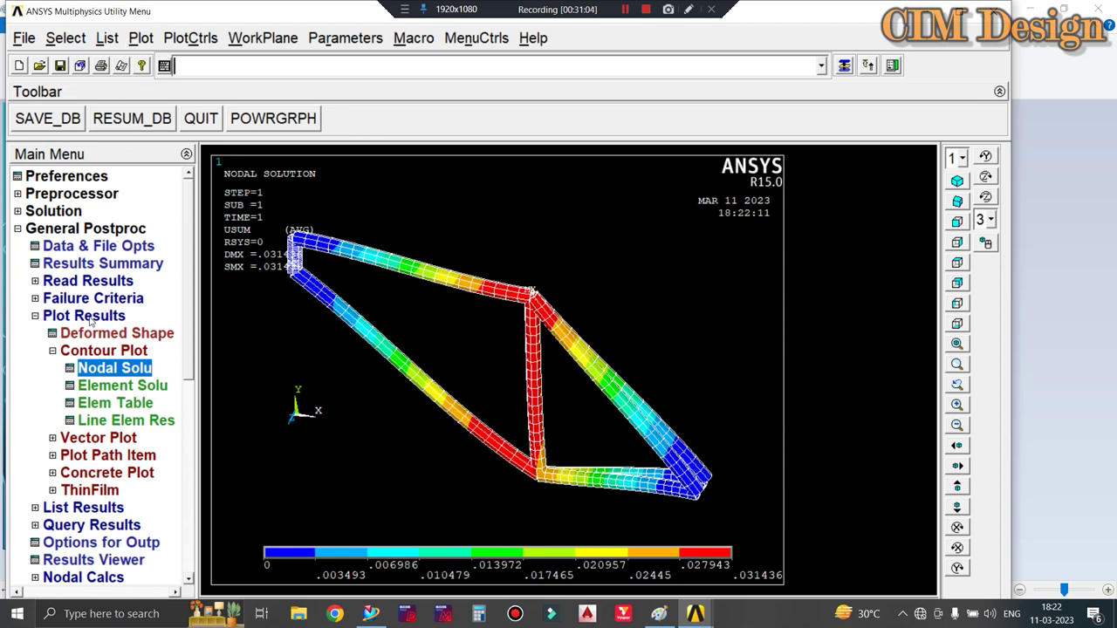
left_click(107, 370)
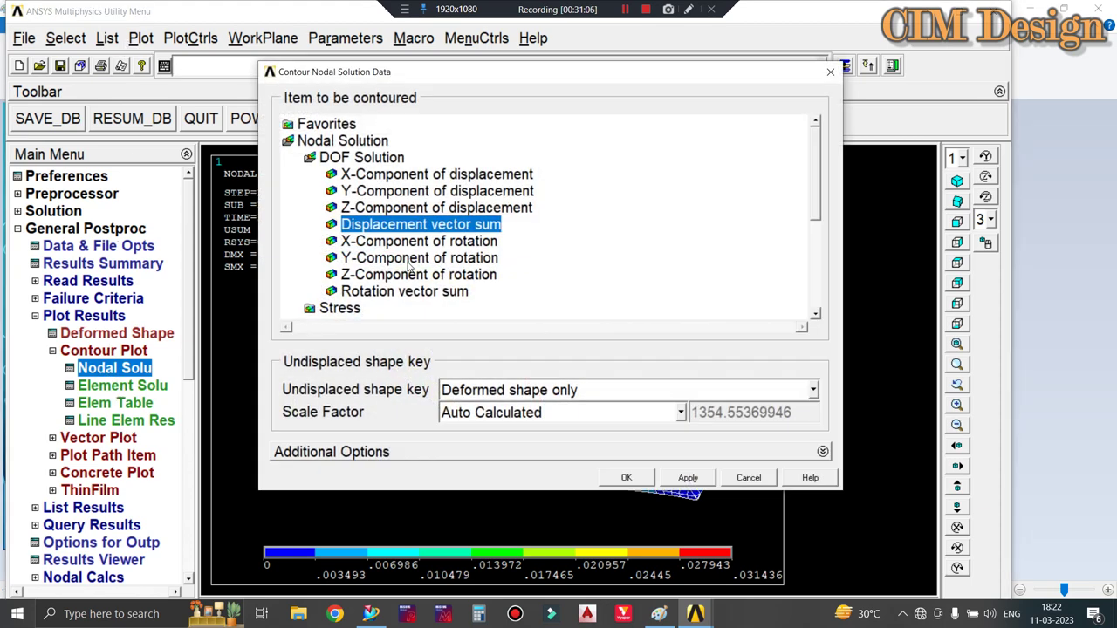
left_click(815, 314)
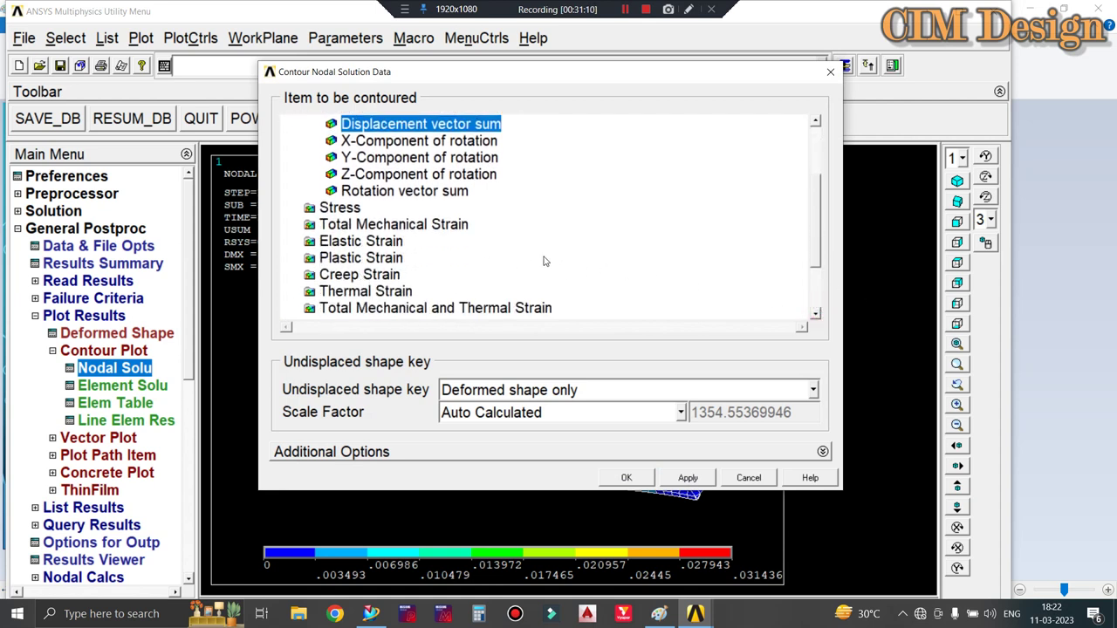
left_click(815, 314)
left_click_drag(817, 254, 820, 159)
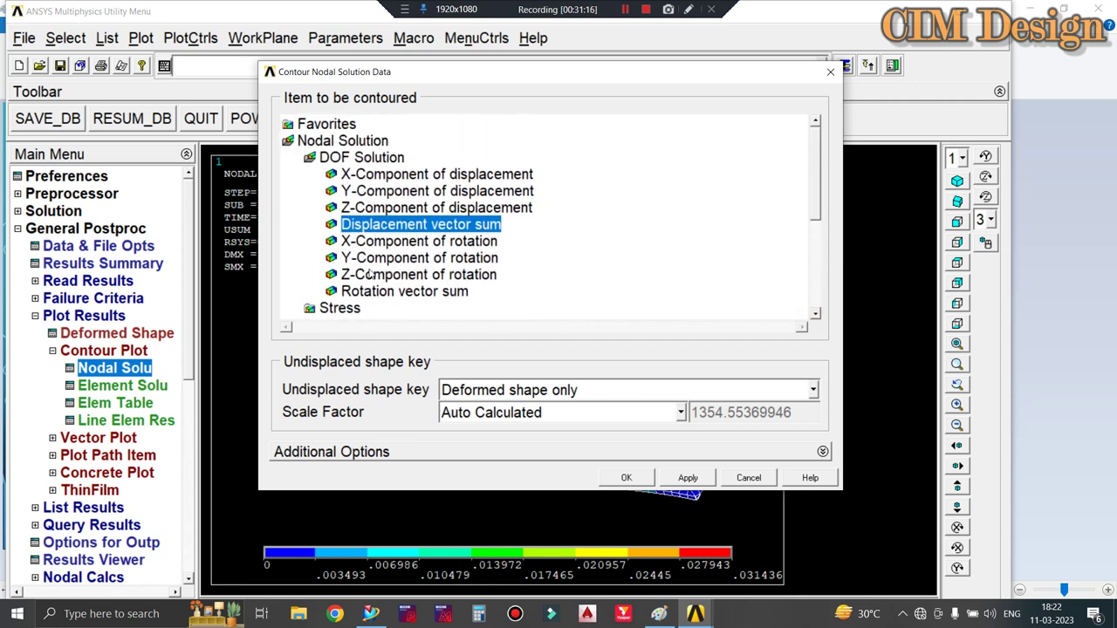
left_click(827, 73)
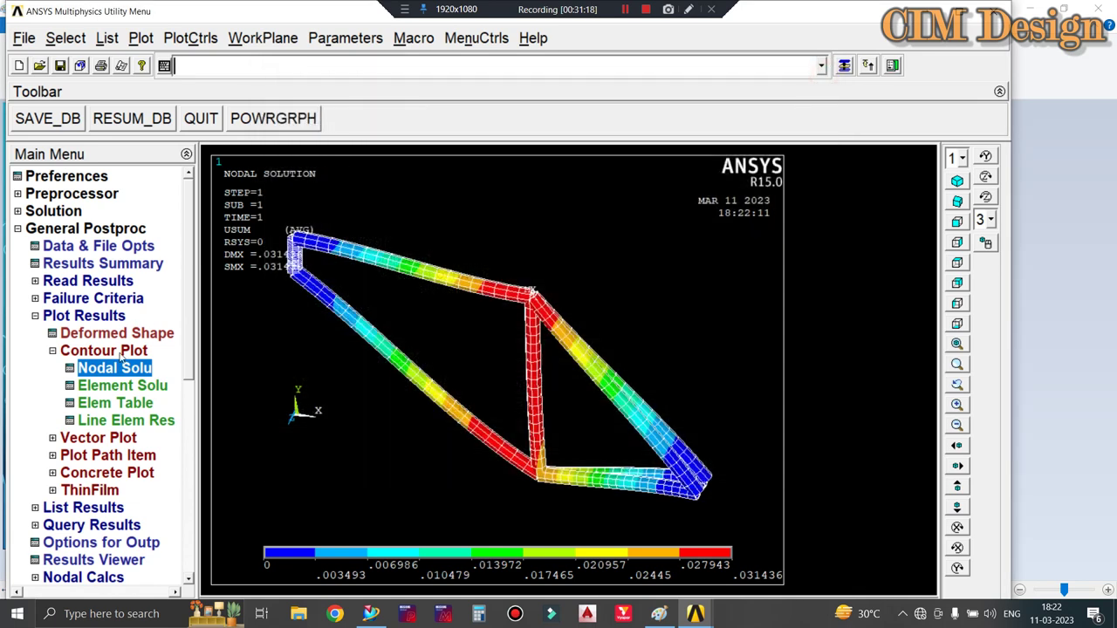
Step: Browse the Plot Results menus and dismiss the Deformed Shape dialog without replotting
left_click(103, 351)
left_click(106, 369)
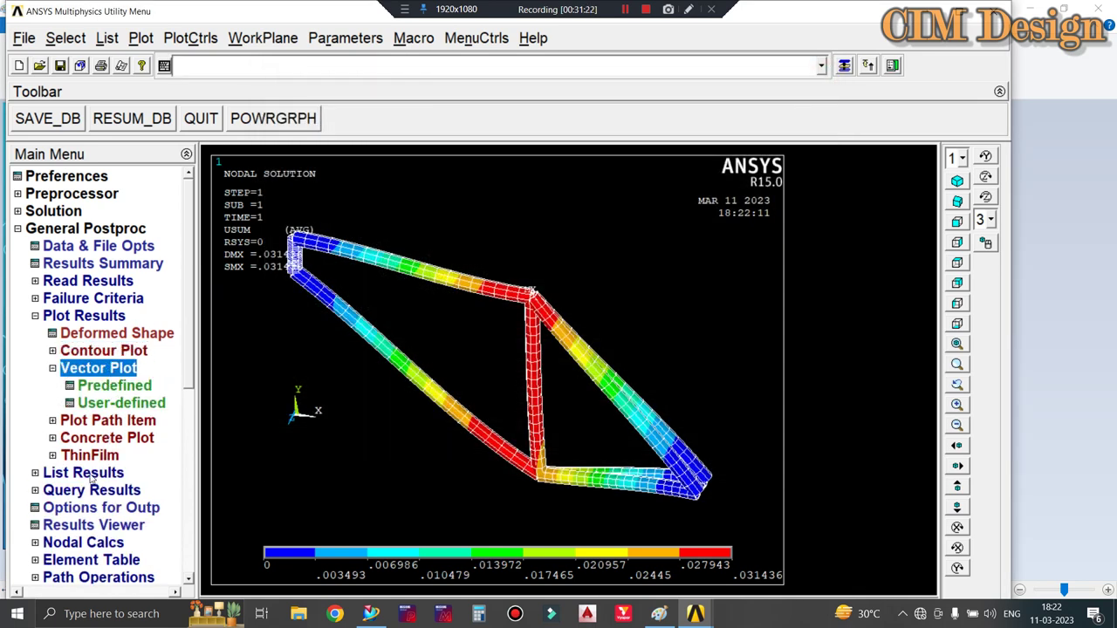
left_click(101, 473)
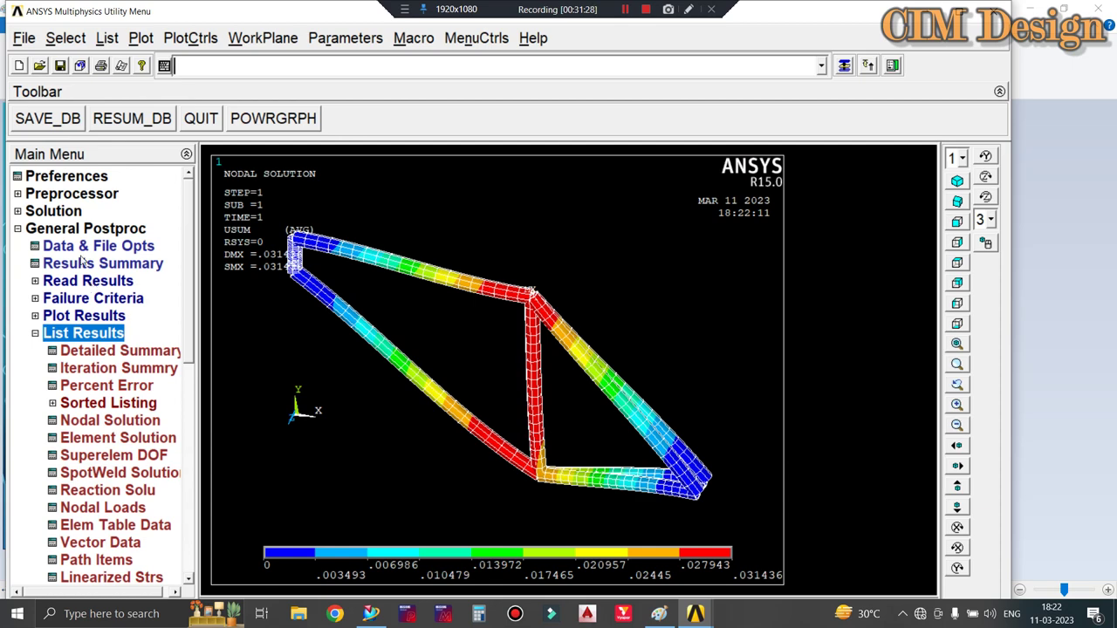
left_click(109, 334)
left_click(97, 316)
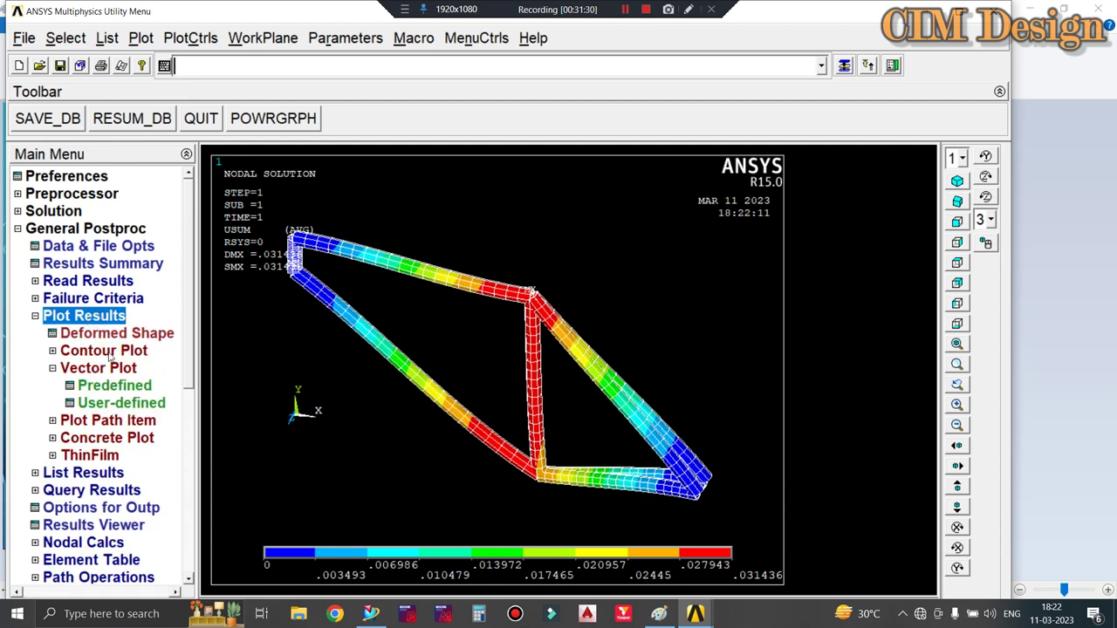
left_click(105, 339)
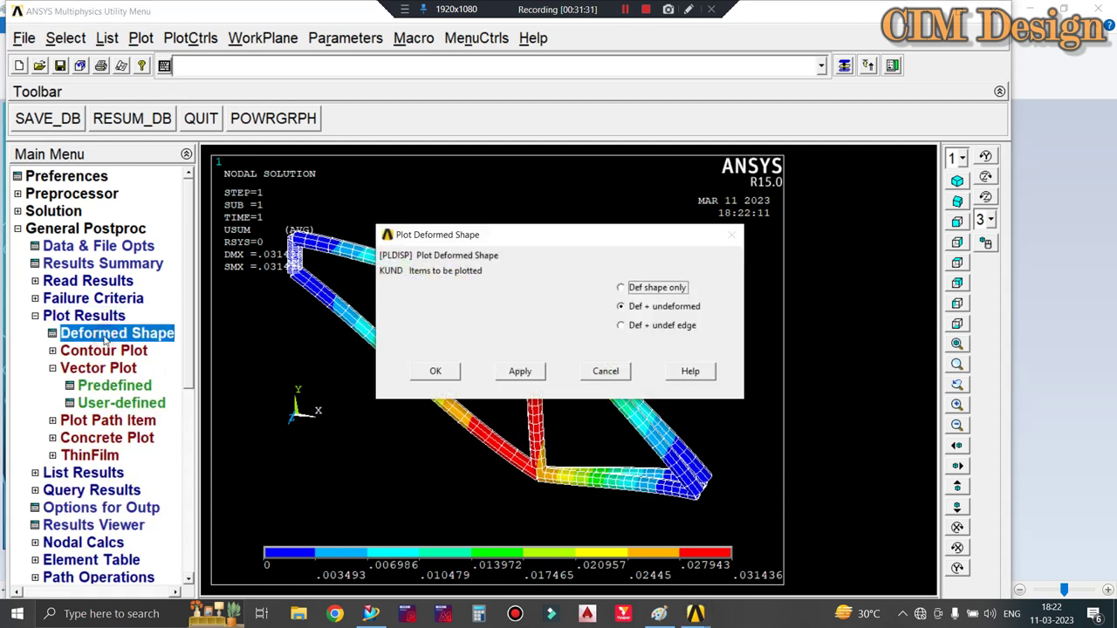
left_click(586, 375)
left_click(114, 358)
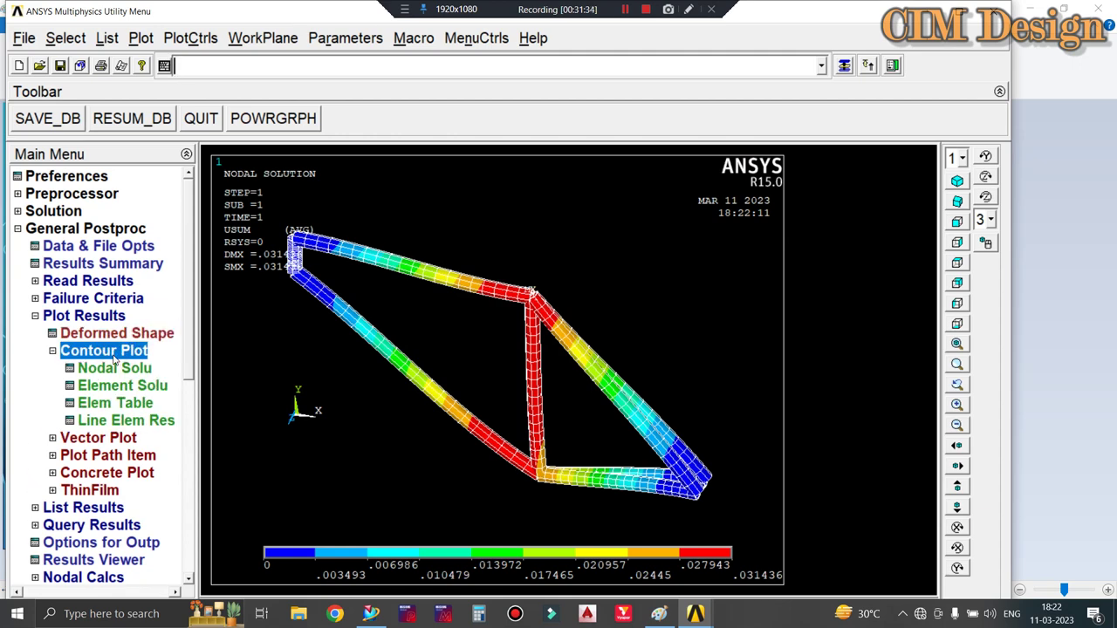
Step: Contour the element-solution 1st principal stress on the frame
left_click(123, 386)
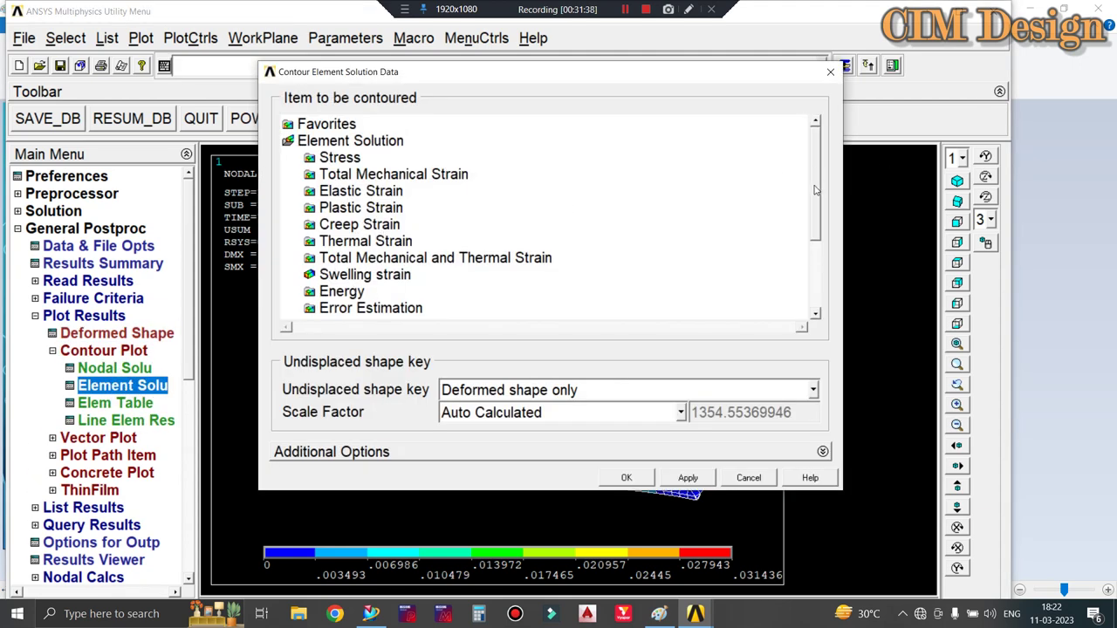
mouse_move(816, 189)
left_mouse_down()
mouse_move(820, 218)
mouse_move(827, 132)
left_mouse_up()
left_click(393, 174)
left_click(340, 157)
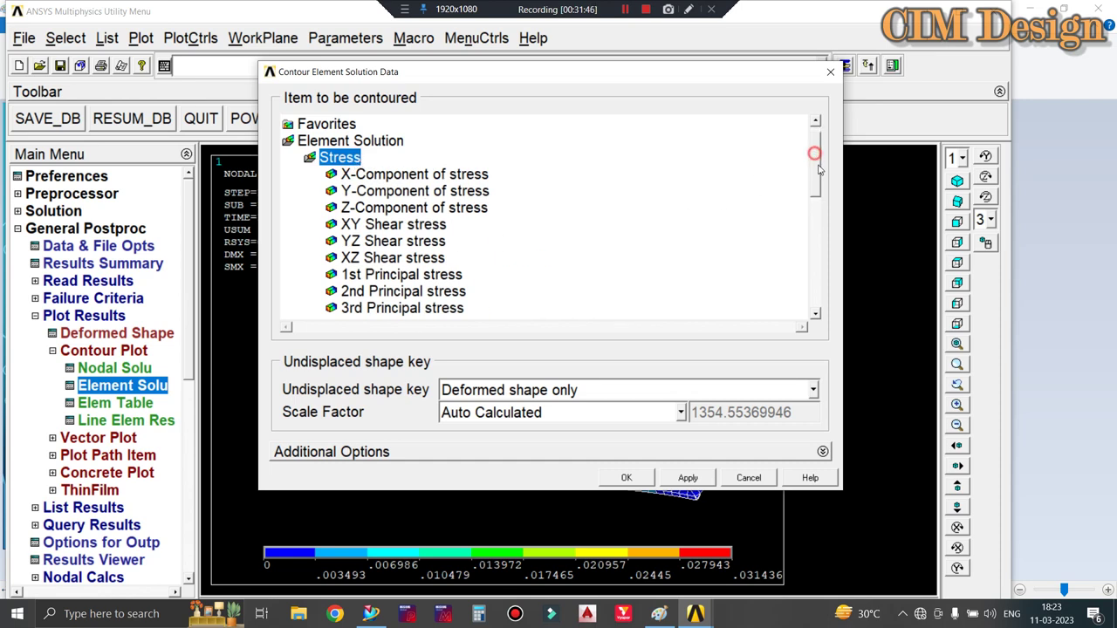
scroll(483, 252, "down", 2)
left_click(399, 190)
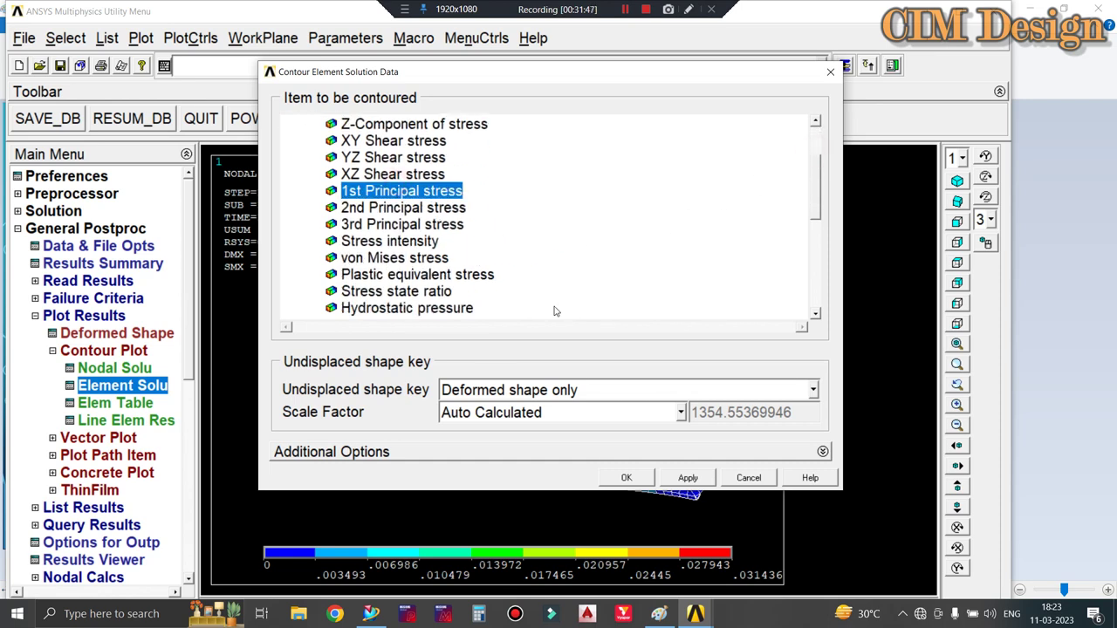
left_click(625, 477)
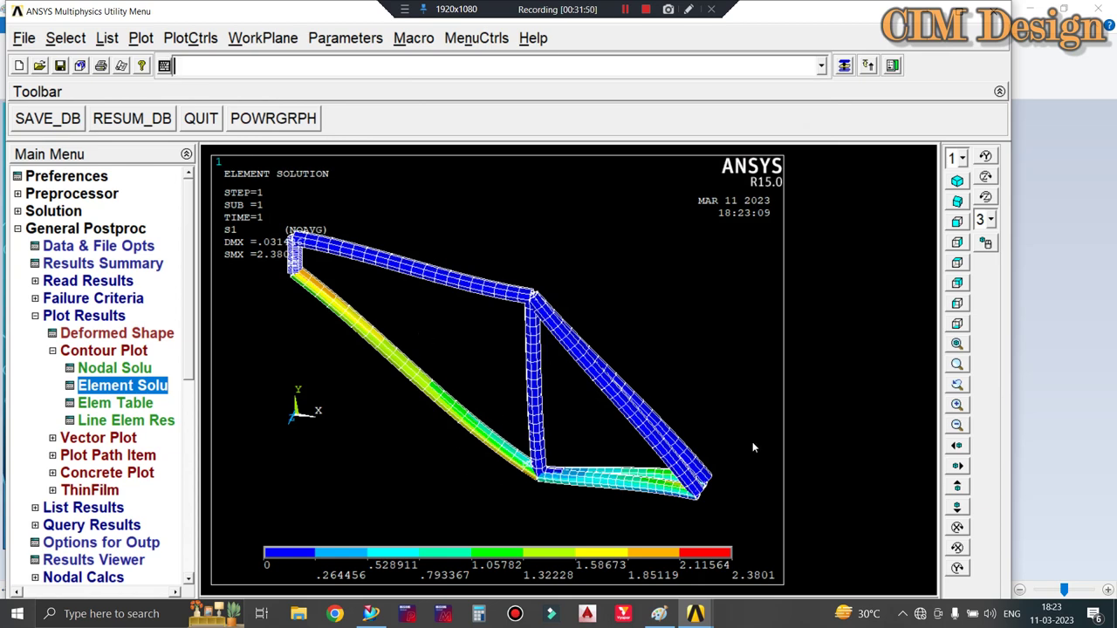
Step: Replace it with the 3rd principal stress contour, minimum −2.86695
left_click(141, 39)
left_click(81, 404)
left_click(101, 387)
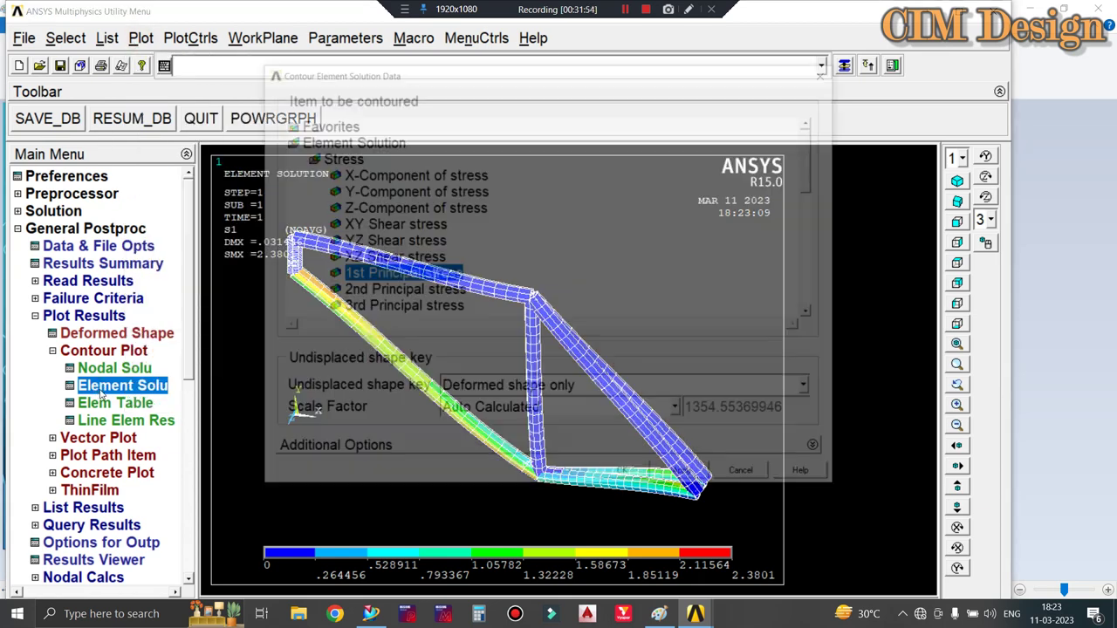
left_click(382, 308)
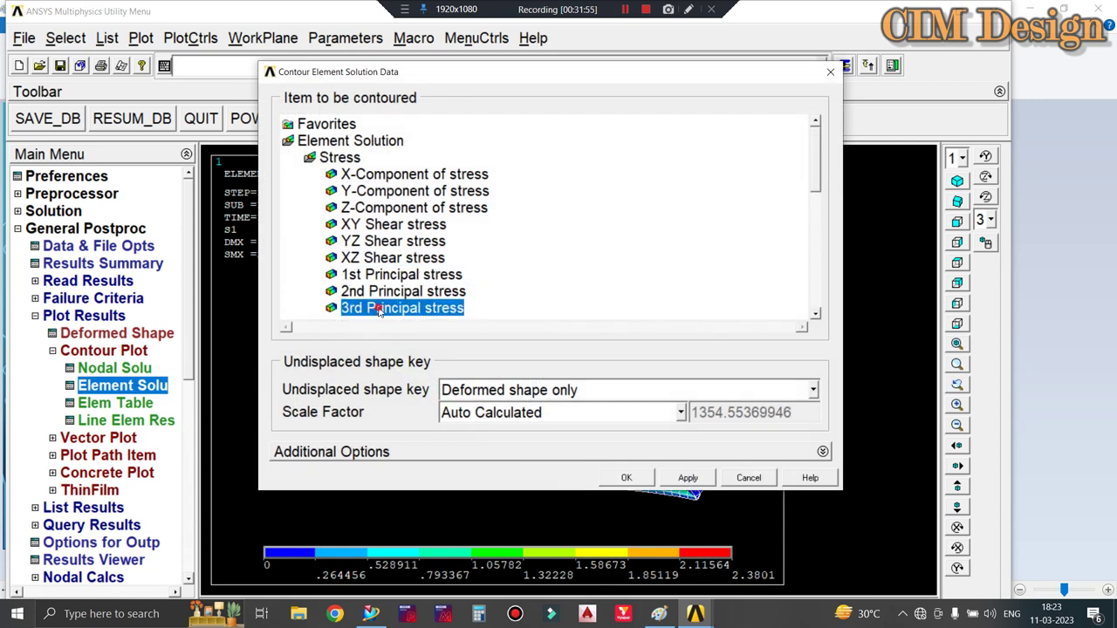
left_click(678, 478)
left_click(645, 480)
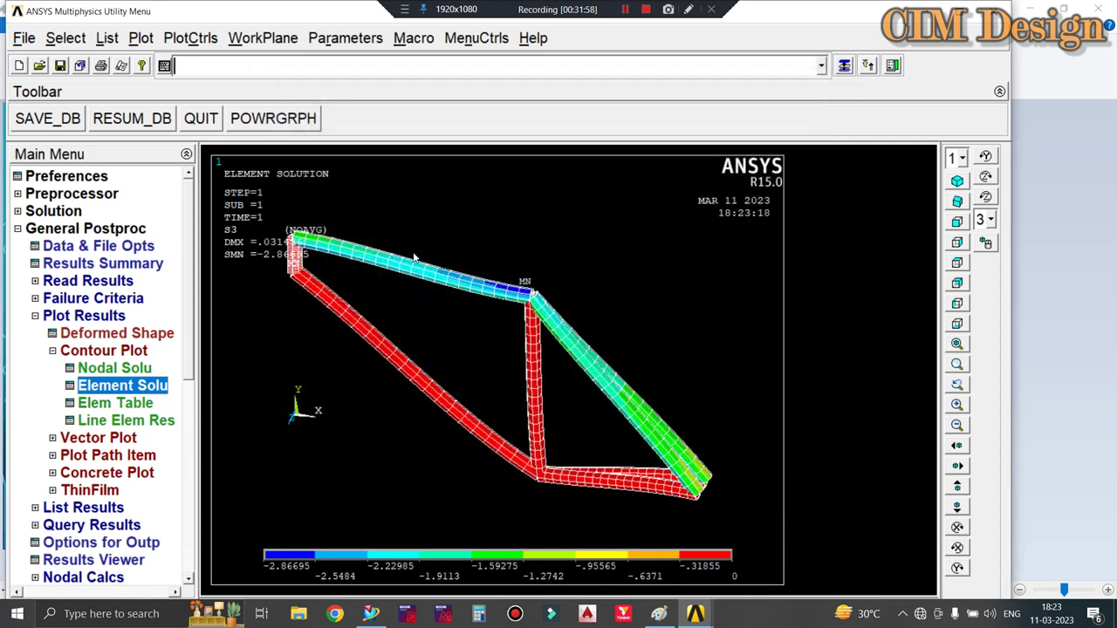
left_click(124, 384)
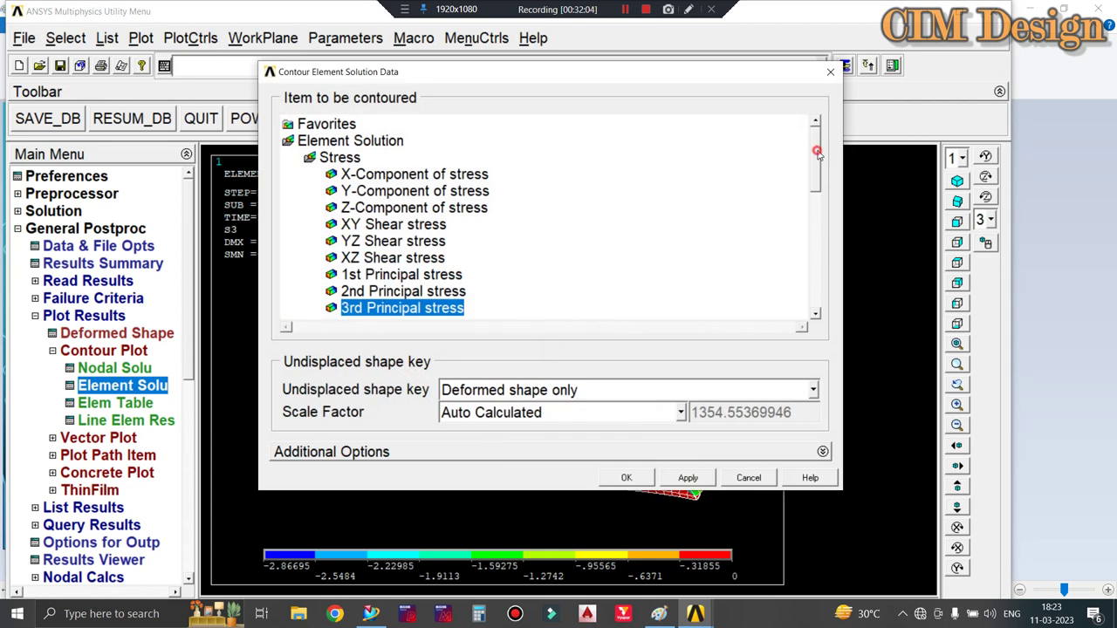
Step: Contour the element von Mises (SEQV) stress, ranging 0 to 2.86695
scroll(818, 157, "down", 1)
left_click(407, 296)
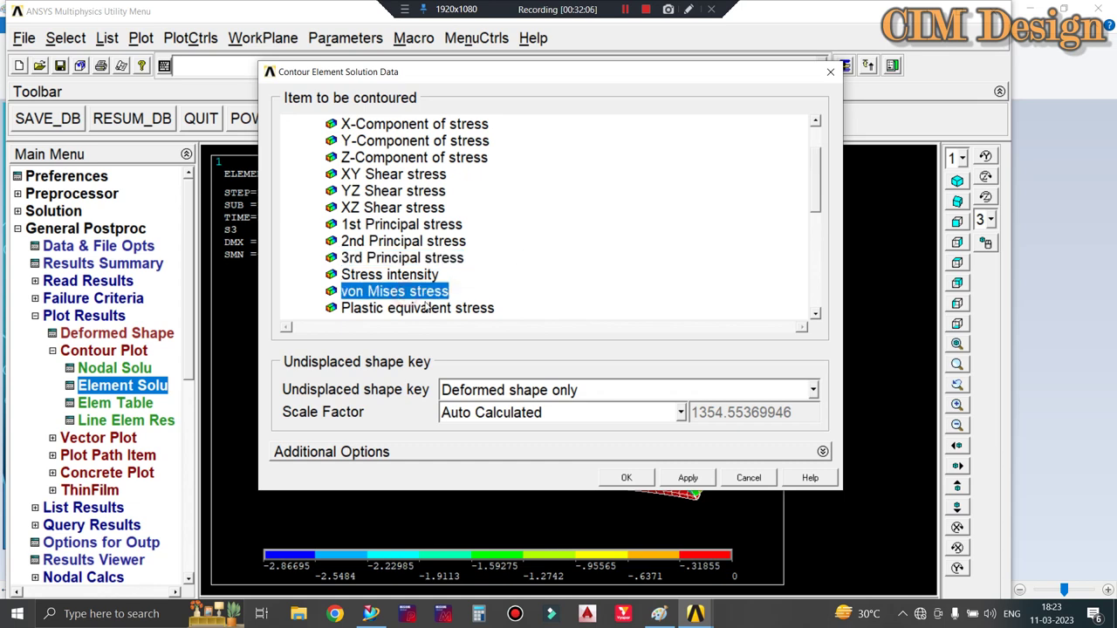
left_click(627, 478)
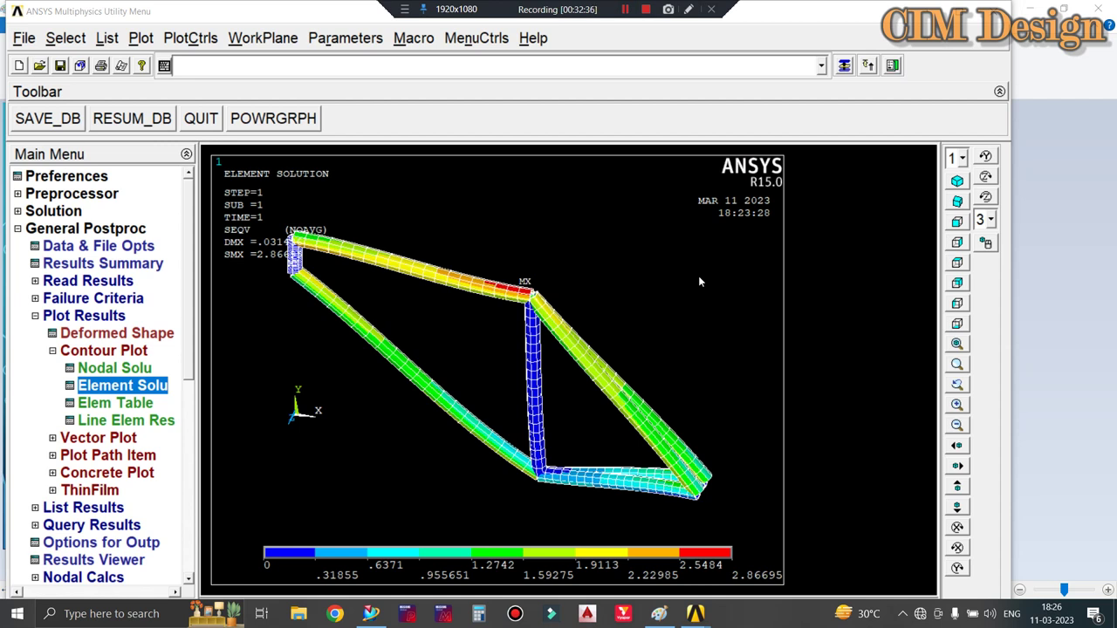
left_click(34, 317)
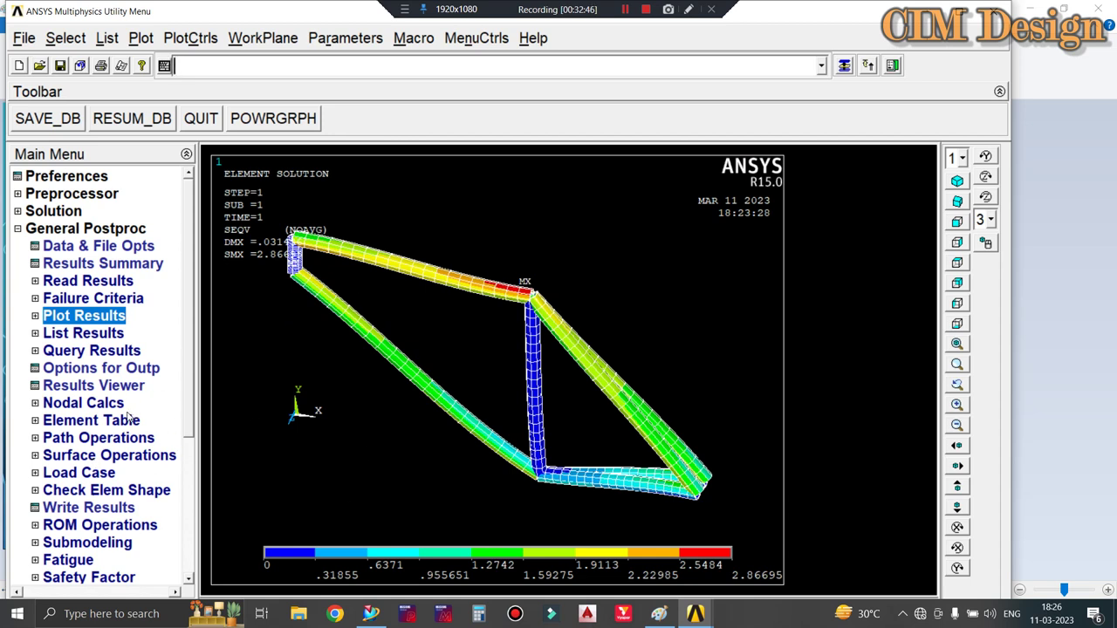
Step: Open the element table definitions and start a new element-table item
left_click(101, 425)
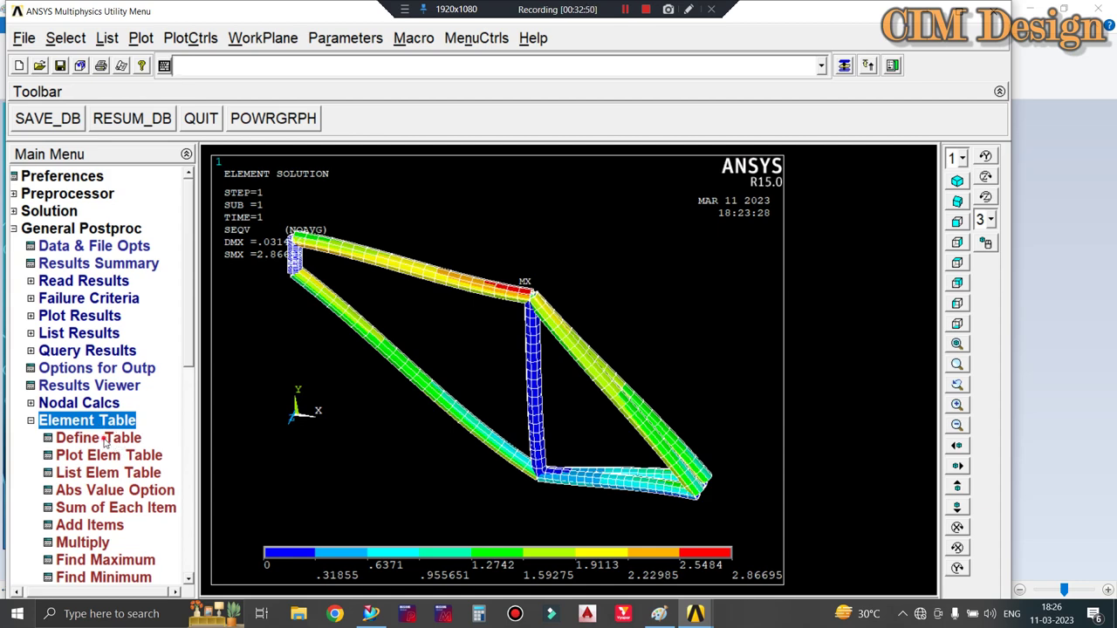
left_click(105, 439)
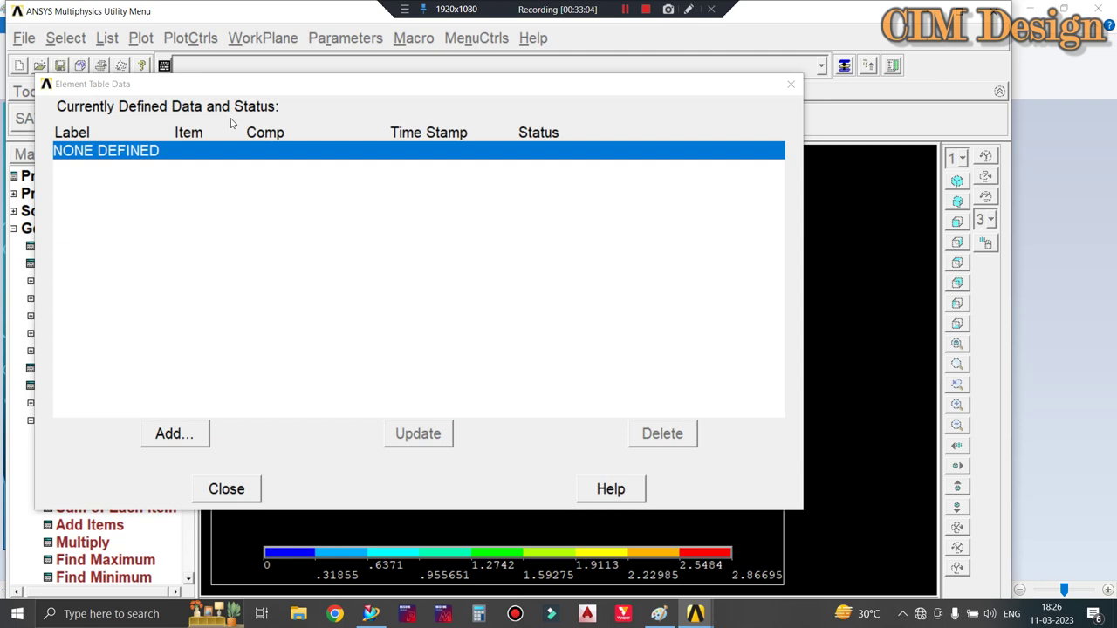
left_click(181, 429)
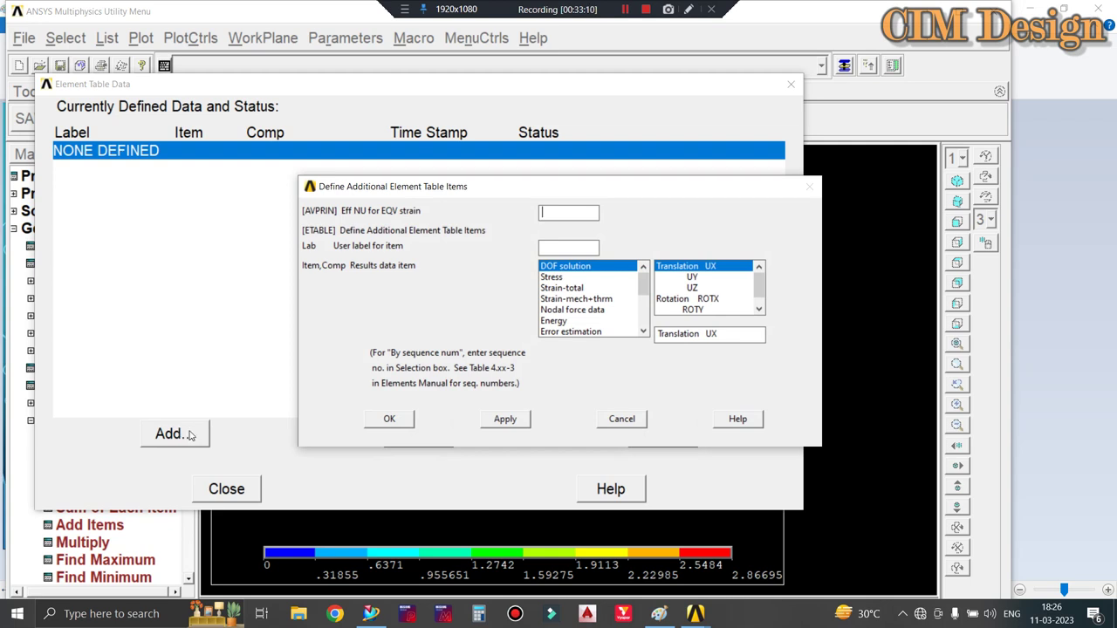
left_click(646, 331)
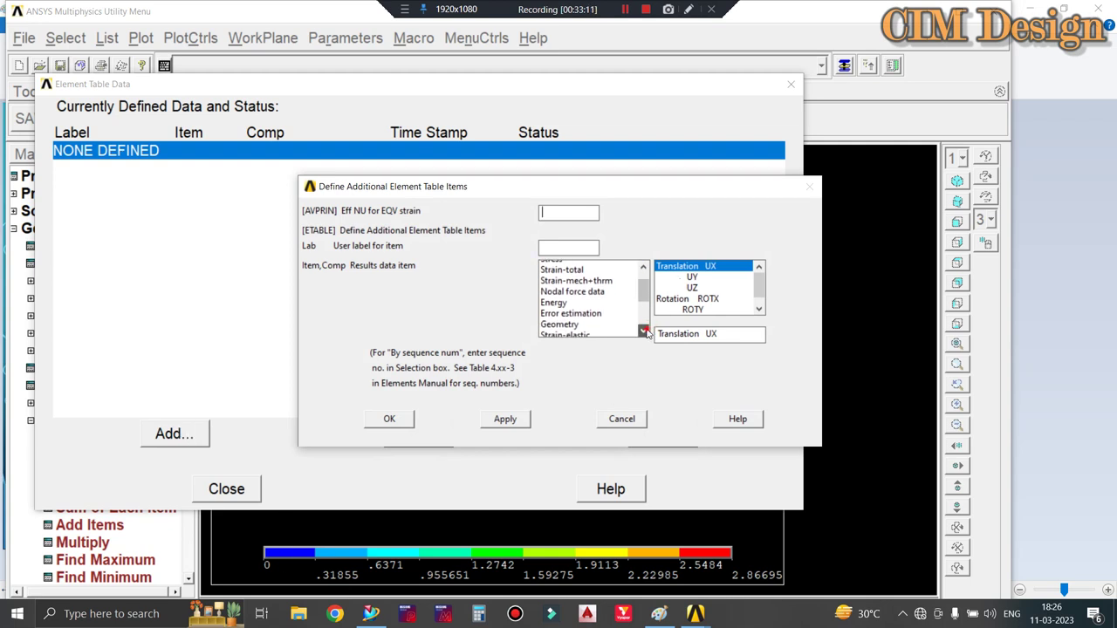
left_click(646, 332)
left_click(646, 332)
left_click(645, 332)
left_click(645, 331)
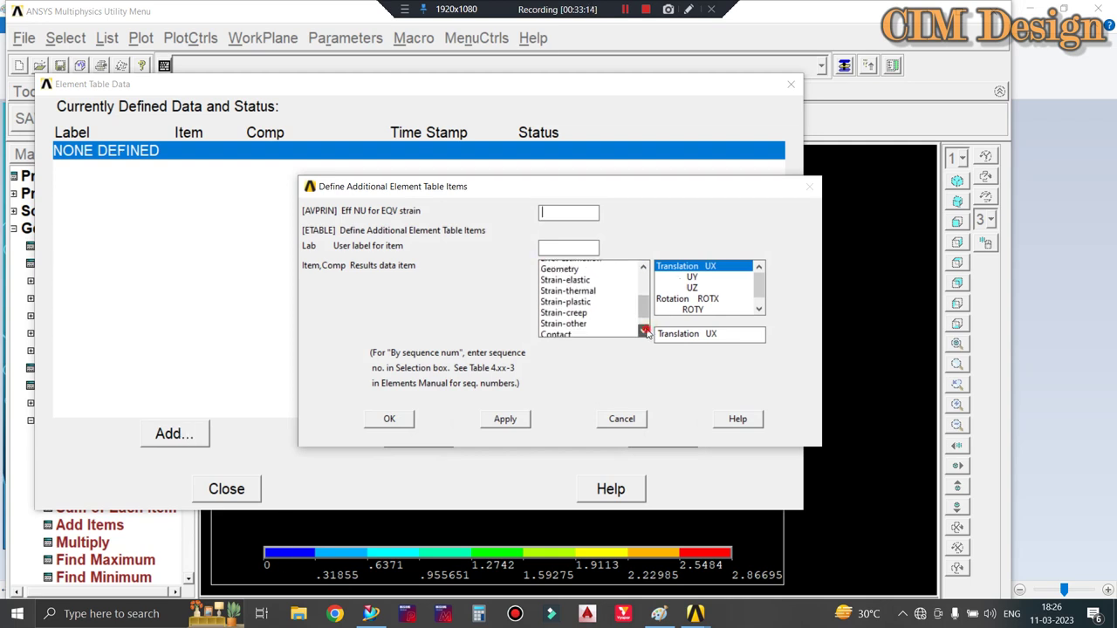
left_click(646, 332)
left_click(646, 332)
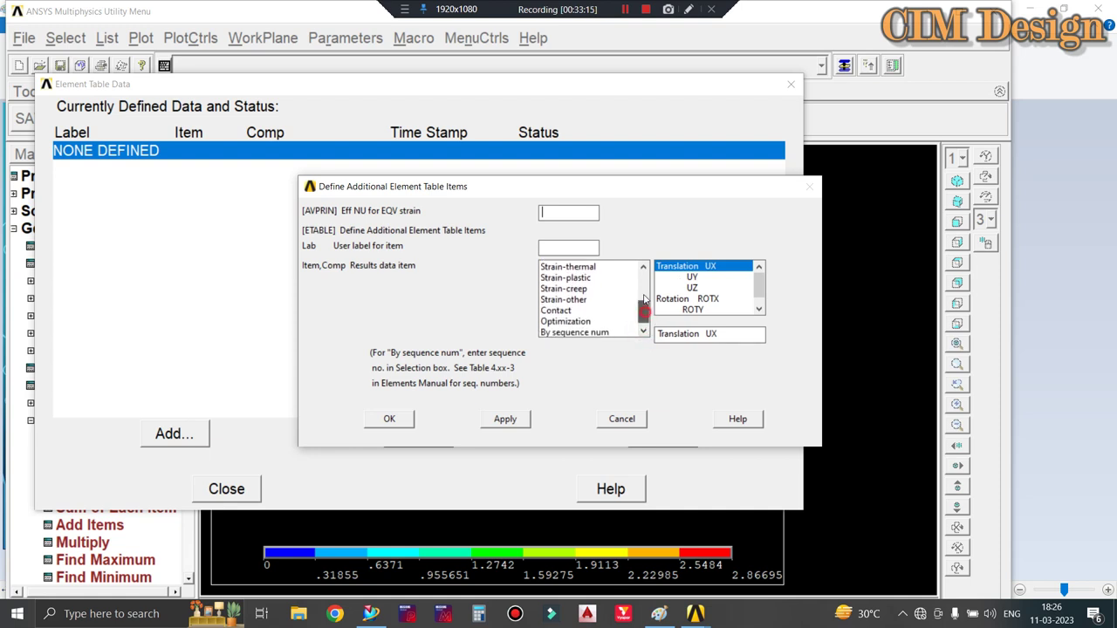
left_click_drag(643, 316, 643, 266)
Step: Label the item STRESS and set it by sequence number to LS, 1
left_click(563, 247)
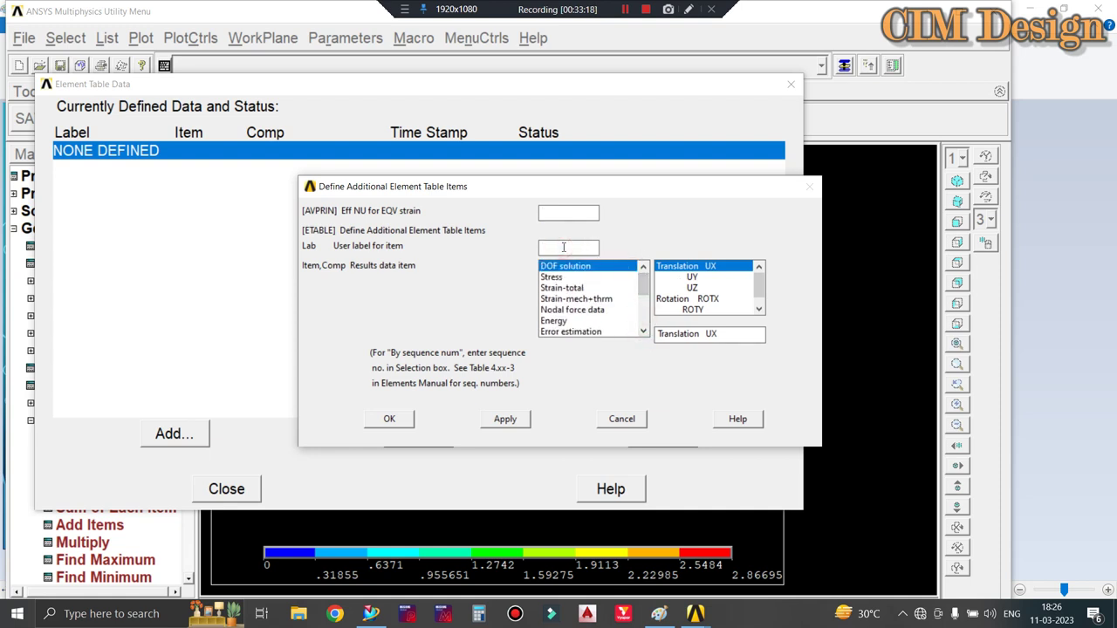
type("S")
type("TR")
type("ESS")
scroll(604, 329, "down", 2)
scroll(605, 329, "down", 1)
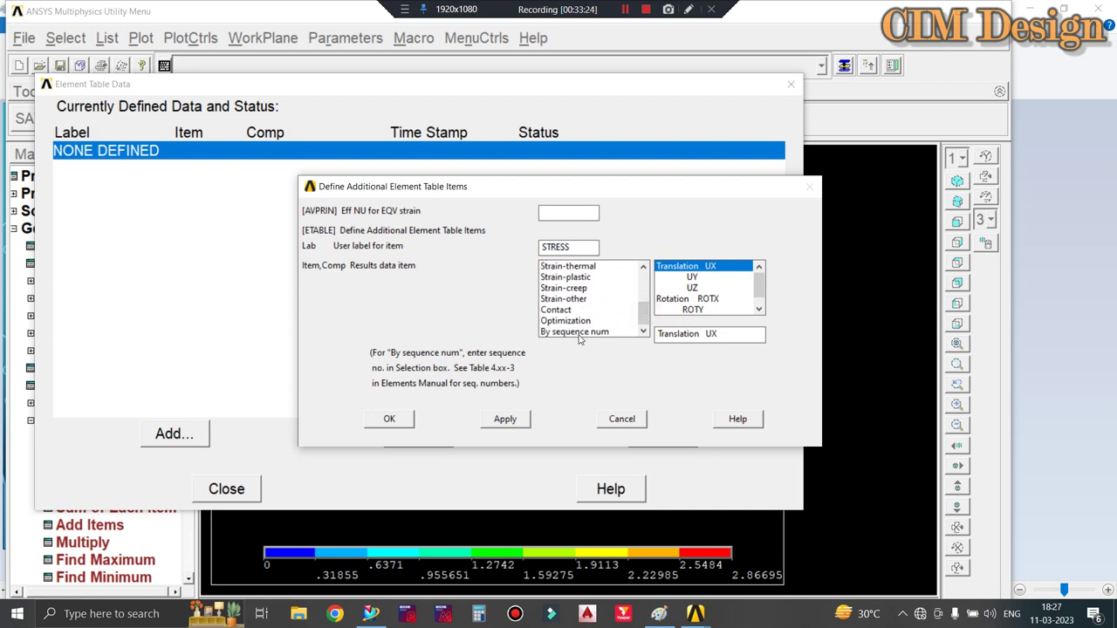
left_click(577, 331)
left_click(661, 289)
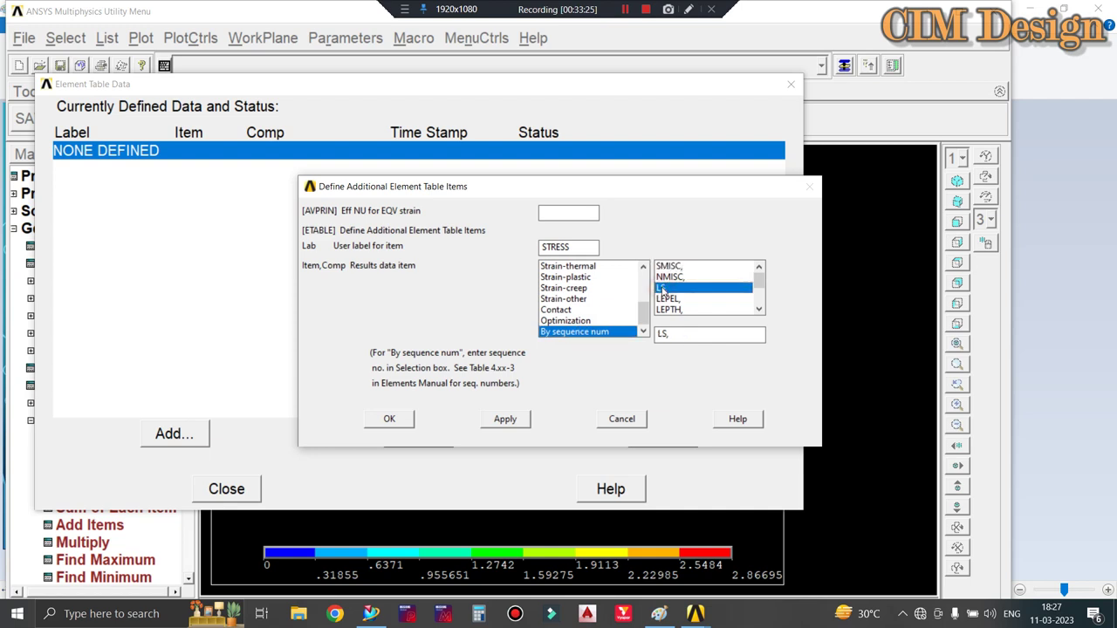
left_click(680, 332)
type("1")
Step: Apply the STRESS (LS, 1) item to the element table
left_click(522, 419)
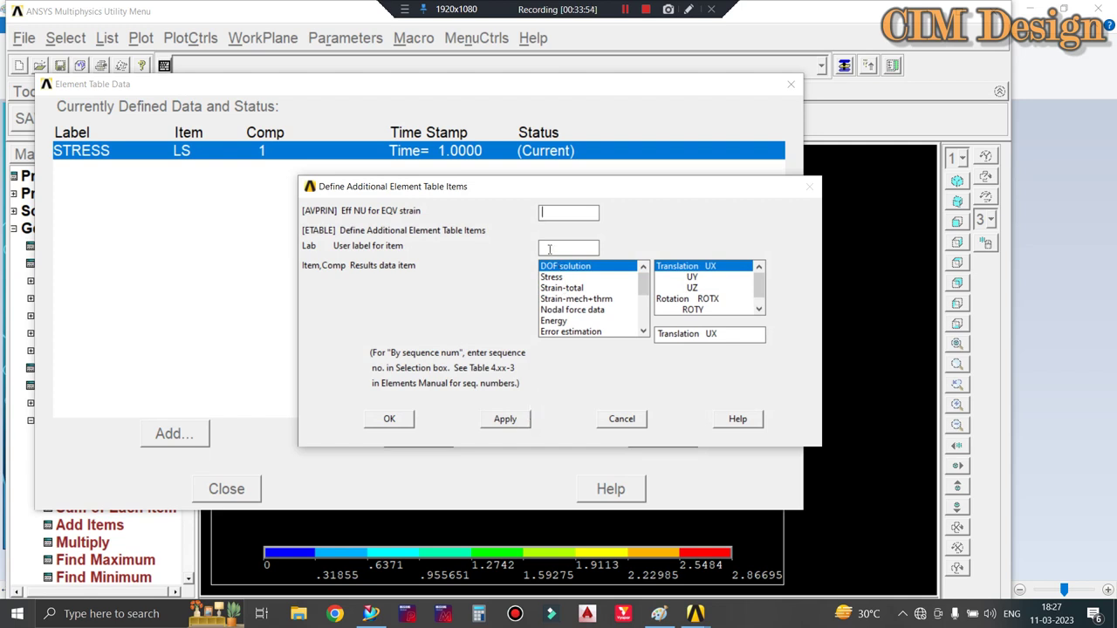
scroll(590, 312, "down", 1)
scroll(591, 312, "down", 2)
scroll(590, 312, "up", 1)
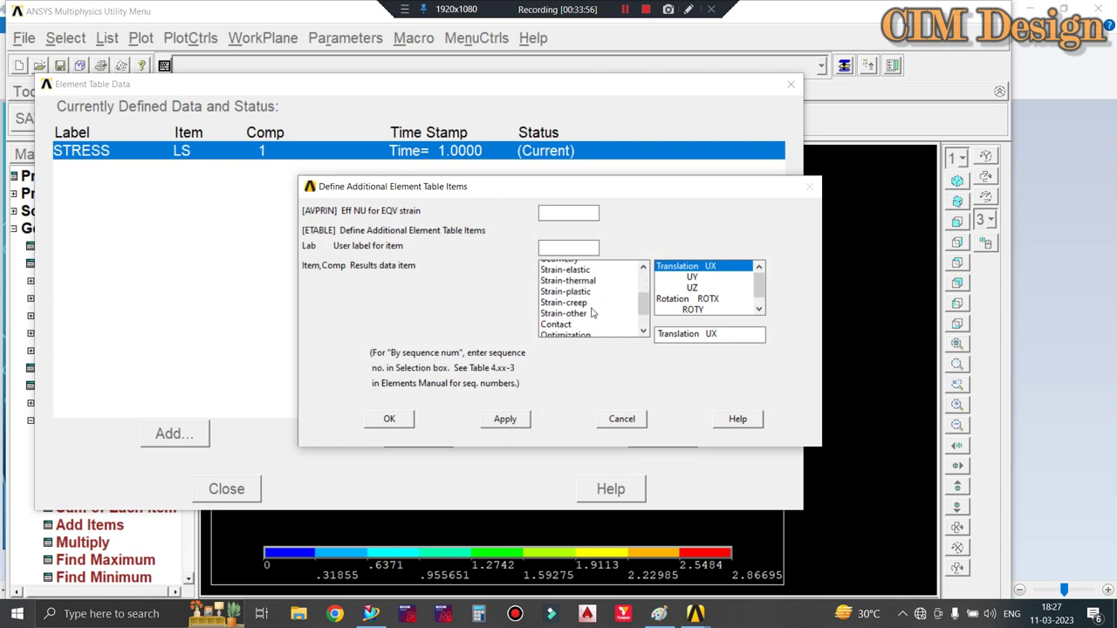
scroll(592, 310, "up", 2)
scroll(591, 312, "up", 1)
Step: Add a STRAIN item by sequence number LEPEL, 1
left_click(555, 248)
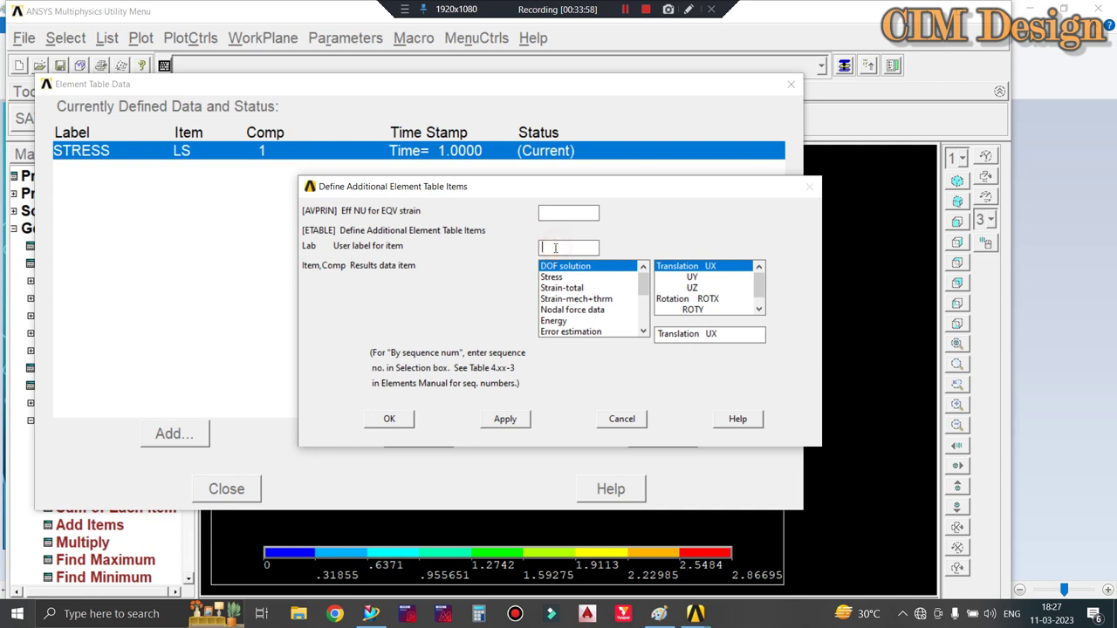
type("STRA")
type("IN")
scroll(595, 322, "down", 1)
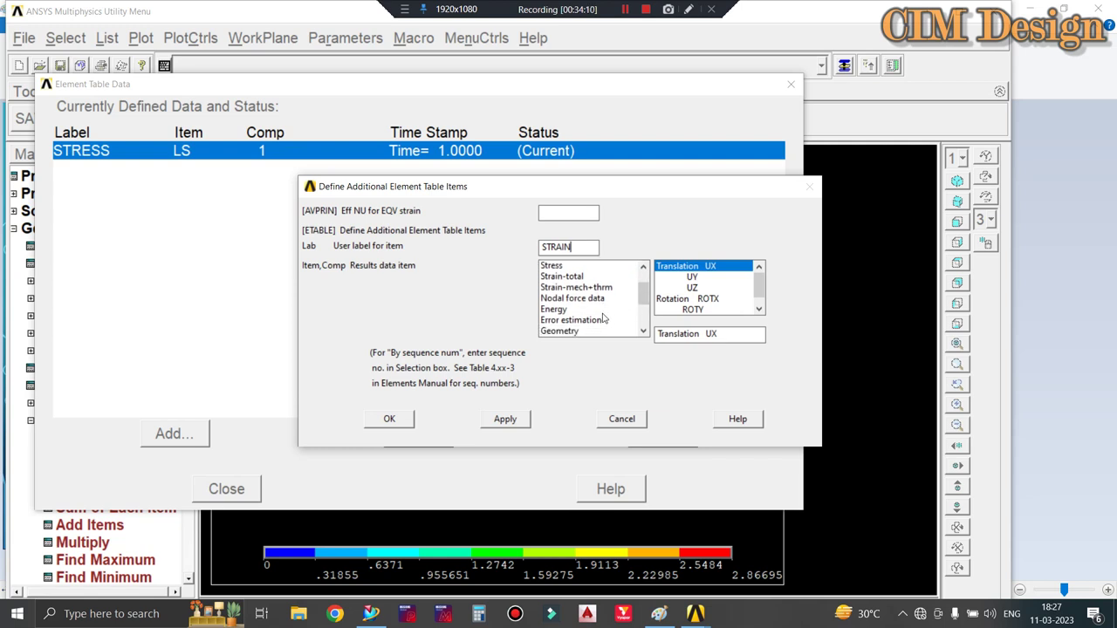
scroll(602, 319, "down", 2)
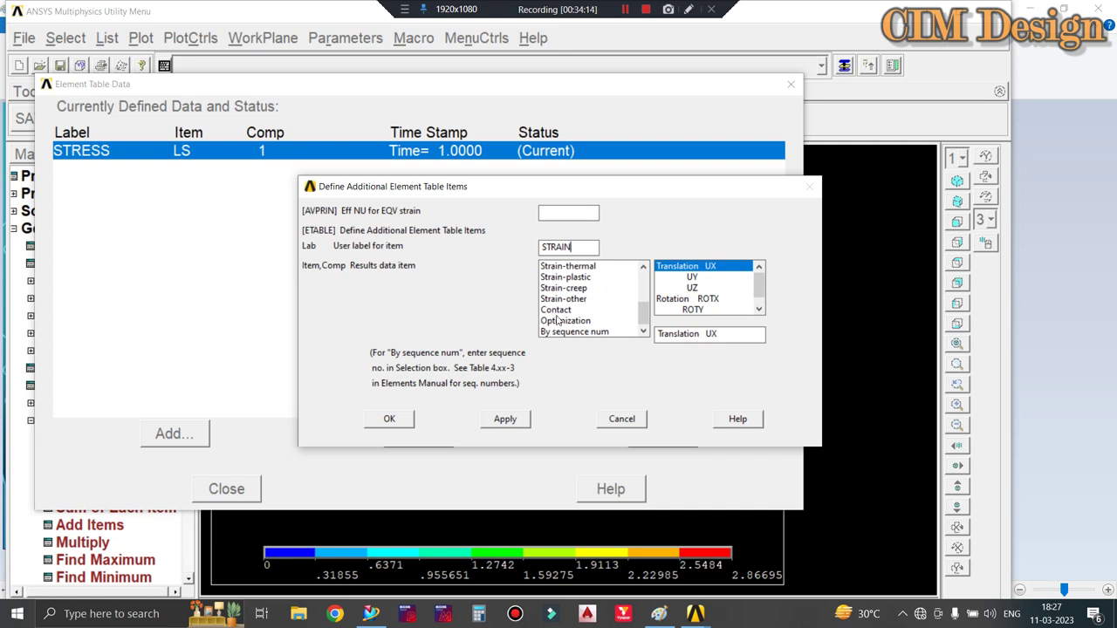
left_click(565, 332)
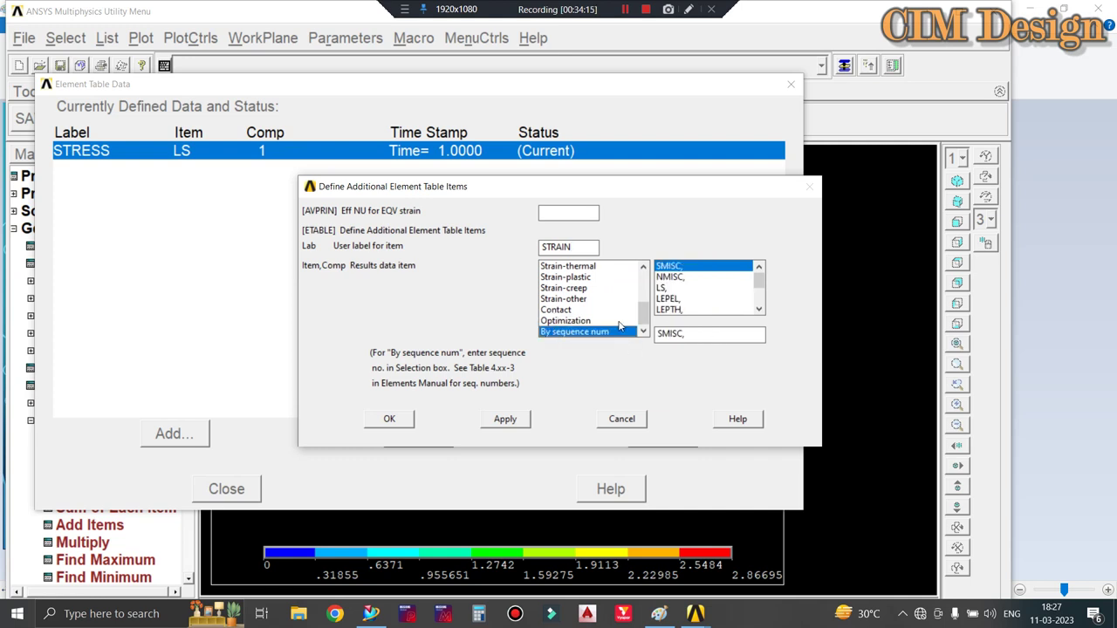
left_click(670, 299)
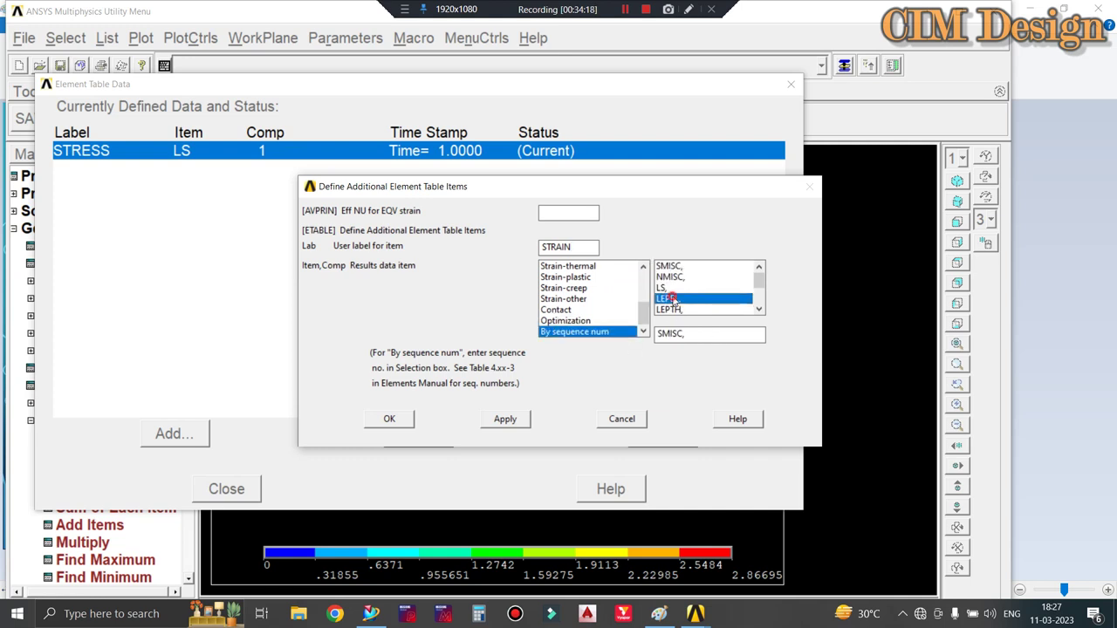
left_click(706, 334)
type("1")
left_click(516, 420)
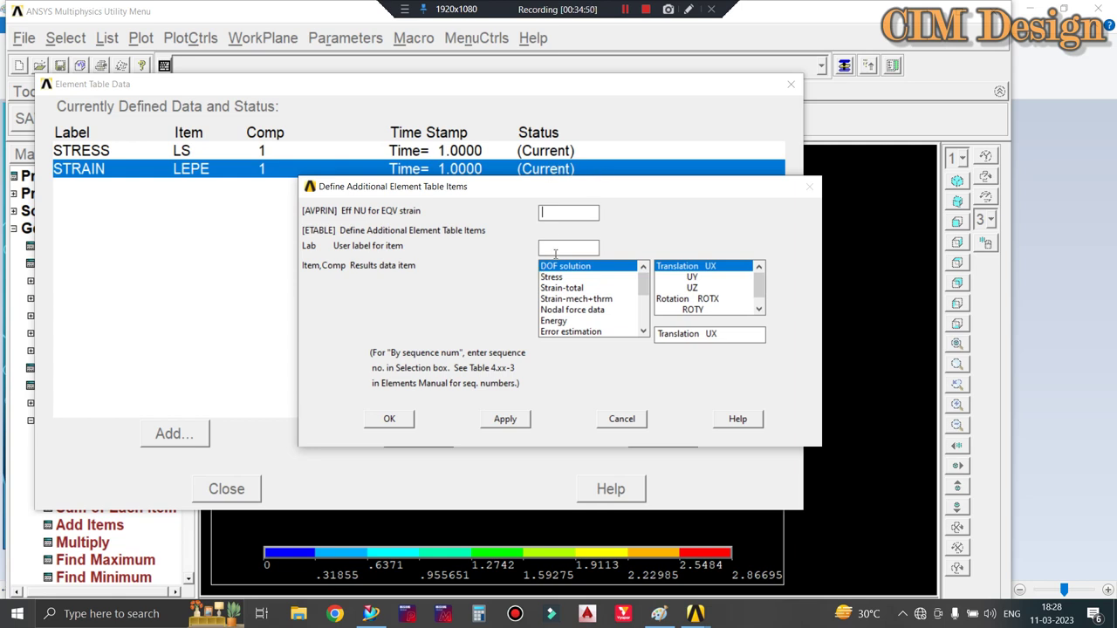
Step: Add a FORCE item by sequence number SMISC, 1
left_click(558, 247)
type("FOR")
type("CE")
scroll(587, 321, "down", 3)
left_click(578, 332)
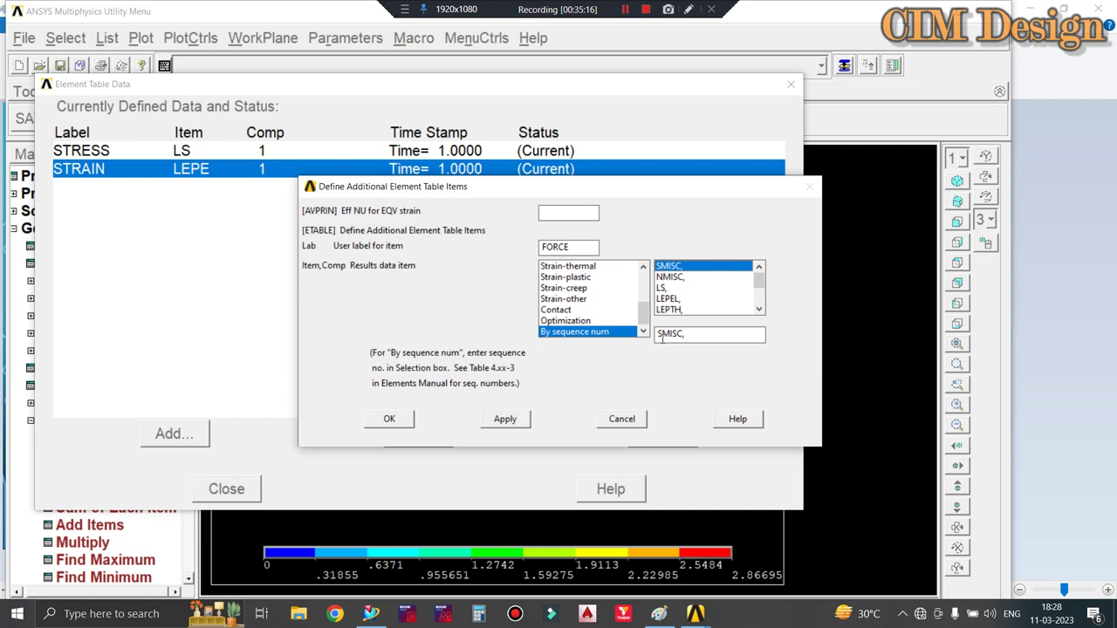
left_click(717, 330)
type("1")
left_click(509, 419)
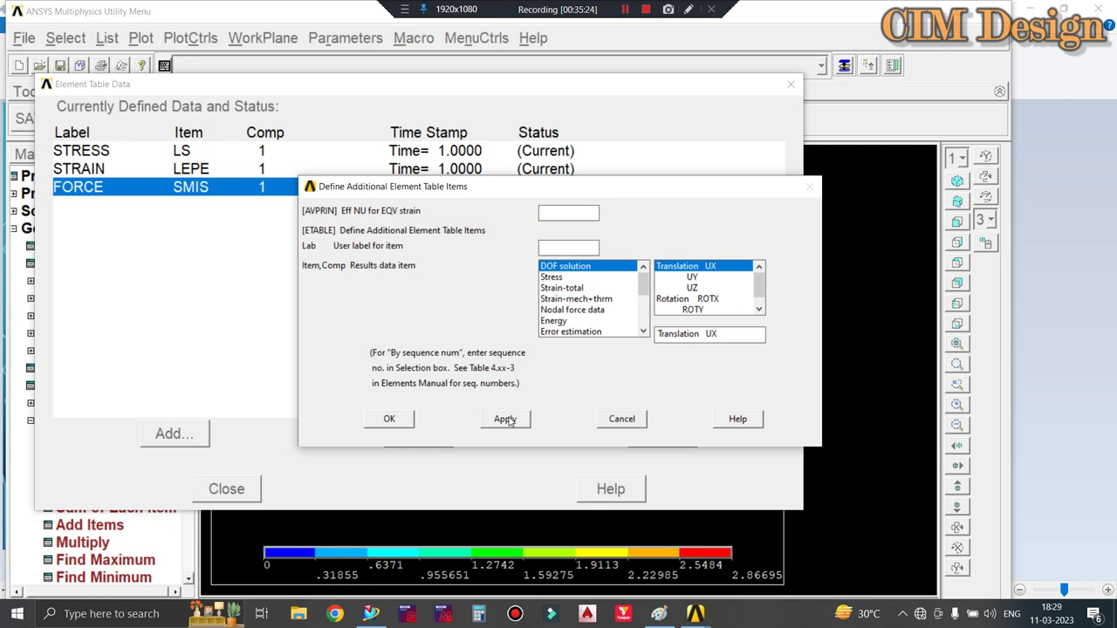
Step: Delete the stray UX entry and close the element table
left_click(397, 422)
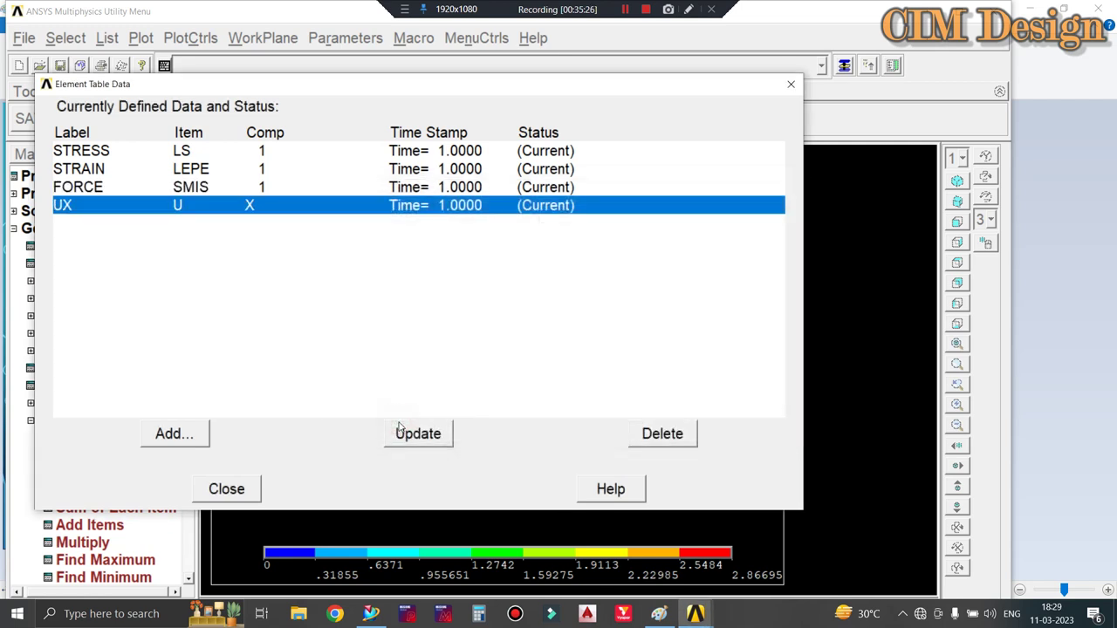
right_click(253, 208)
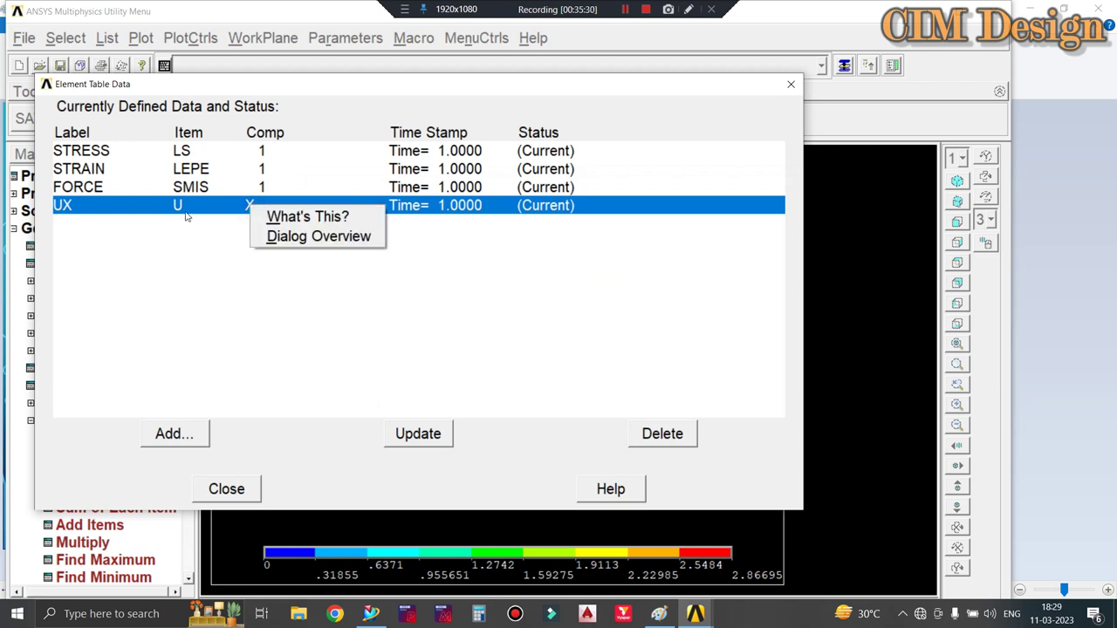
left_click(654, 440)
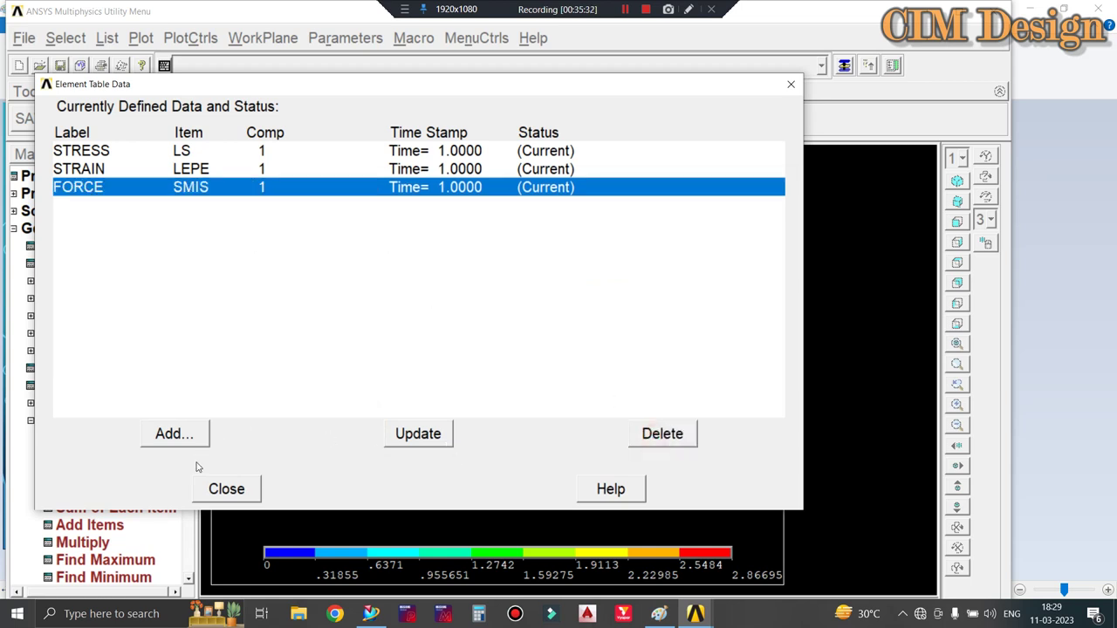
left_click(220, 491)
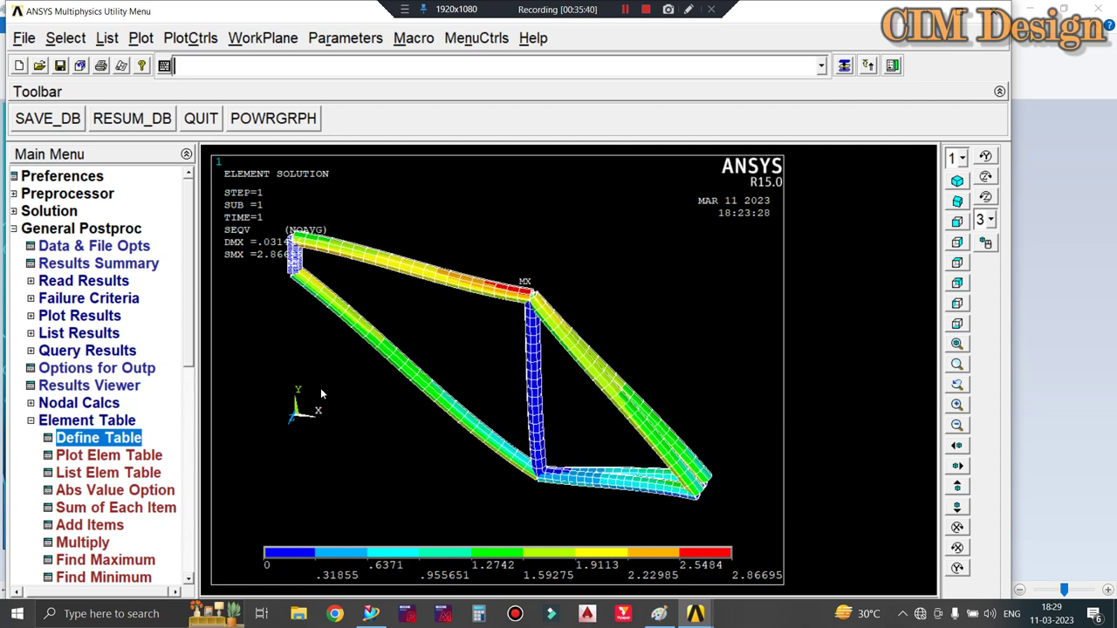
Step: Contour the STRESS element-table item unaveraged, ranging −2.73111 to 2.01998
left_click(65, 319)
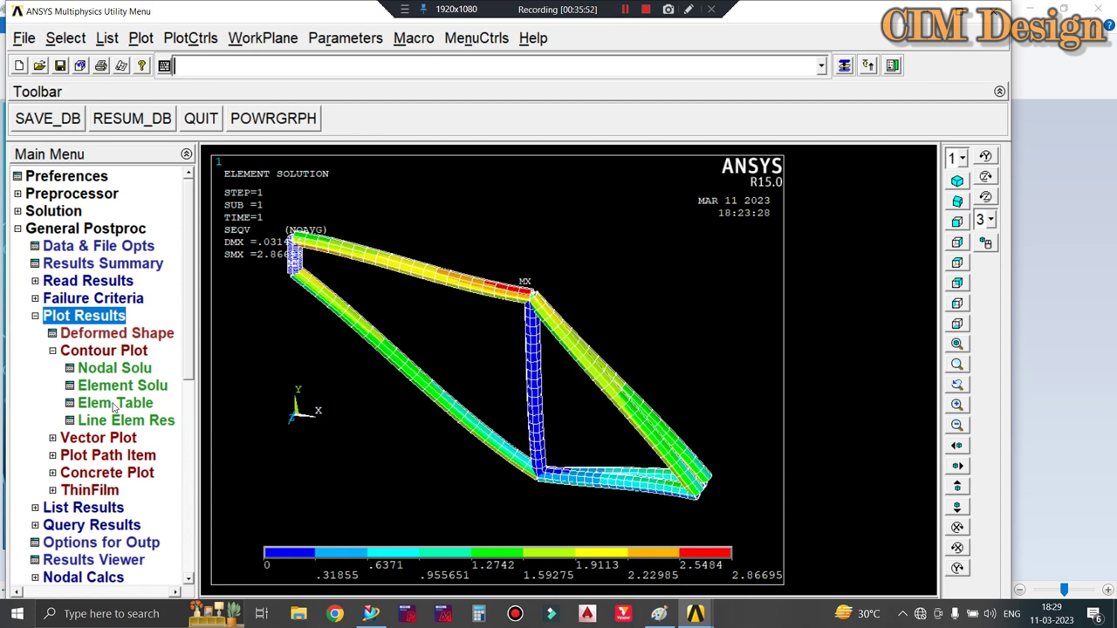
left_click(115, 405)
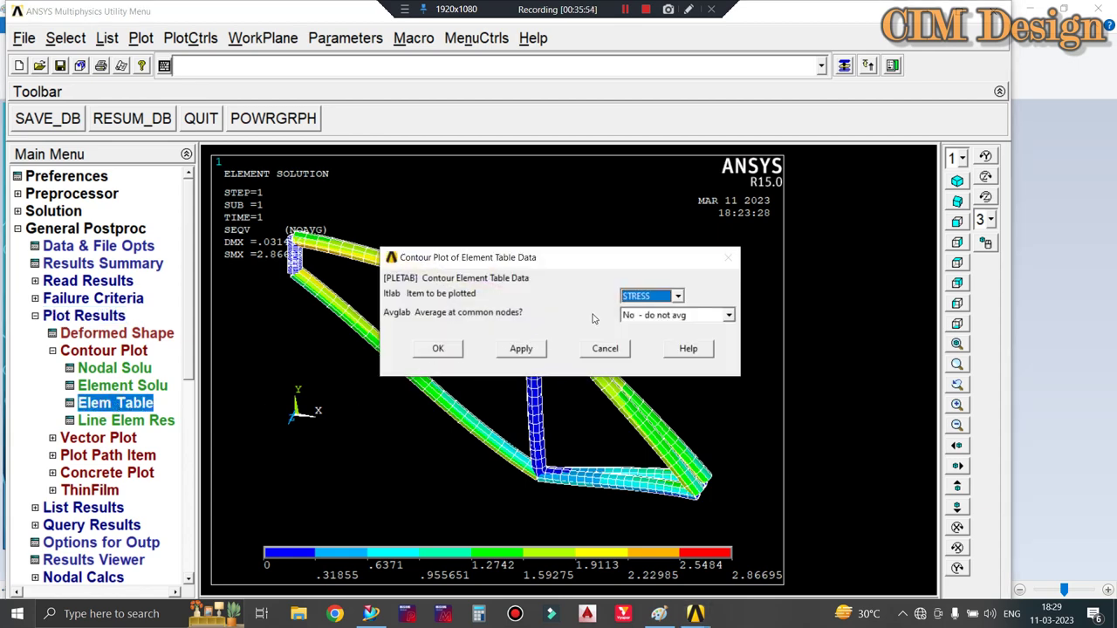
left_click(520, 349)
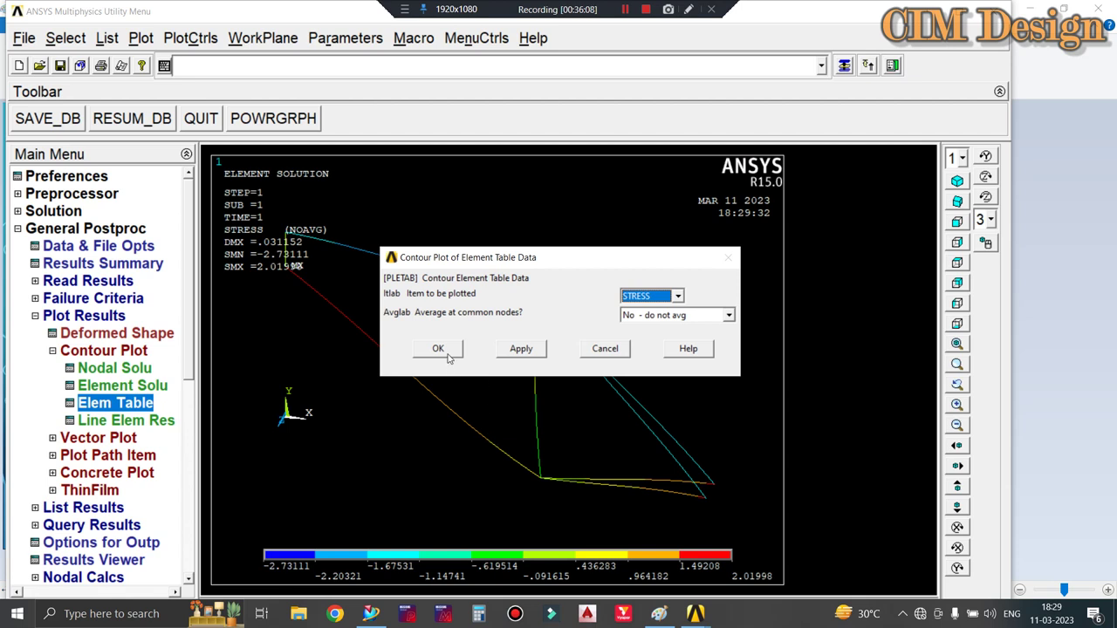
left_click(443, 350)
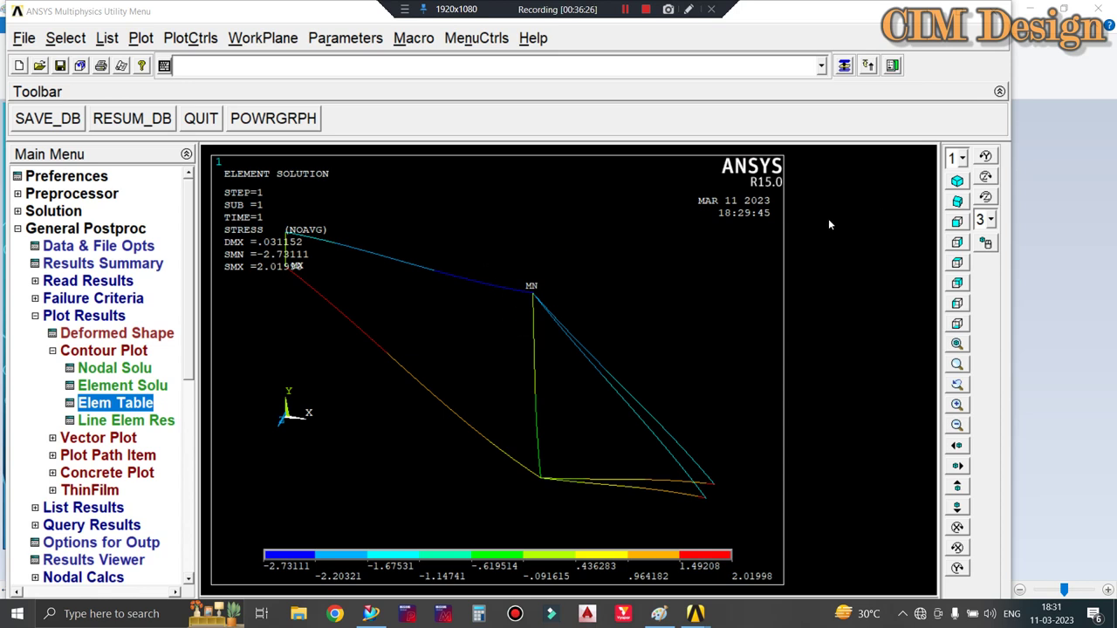
Step: Look through the Size and Shape and Symbols plot settings, closing both unchanged
left_click(199, 38)
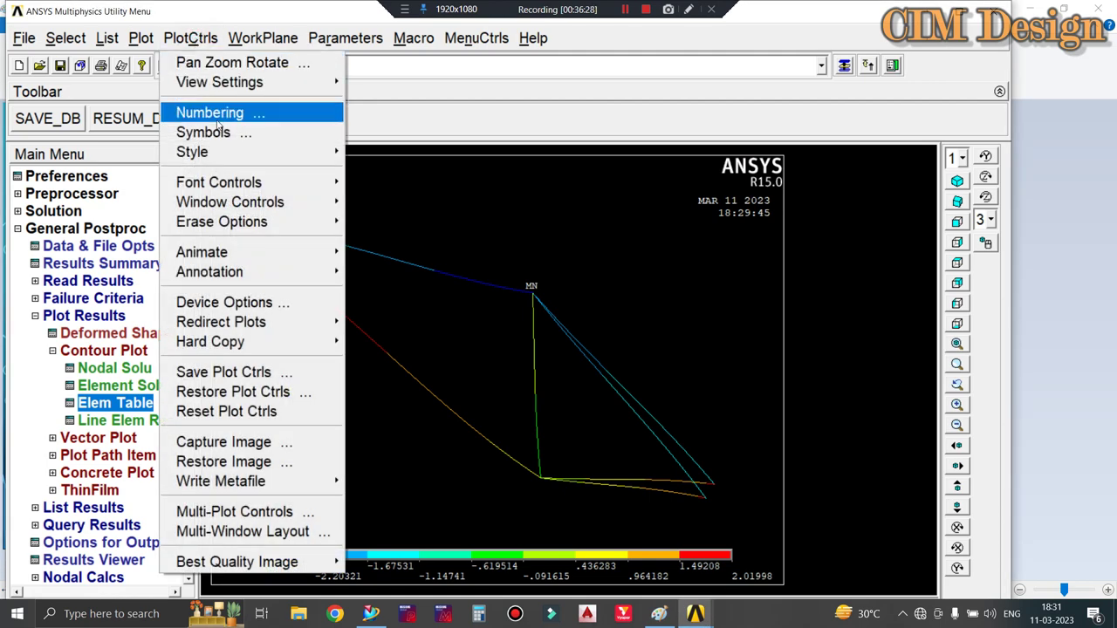
mouse_move(234, 150)
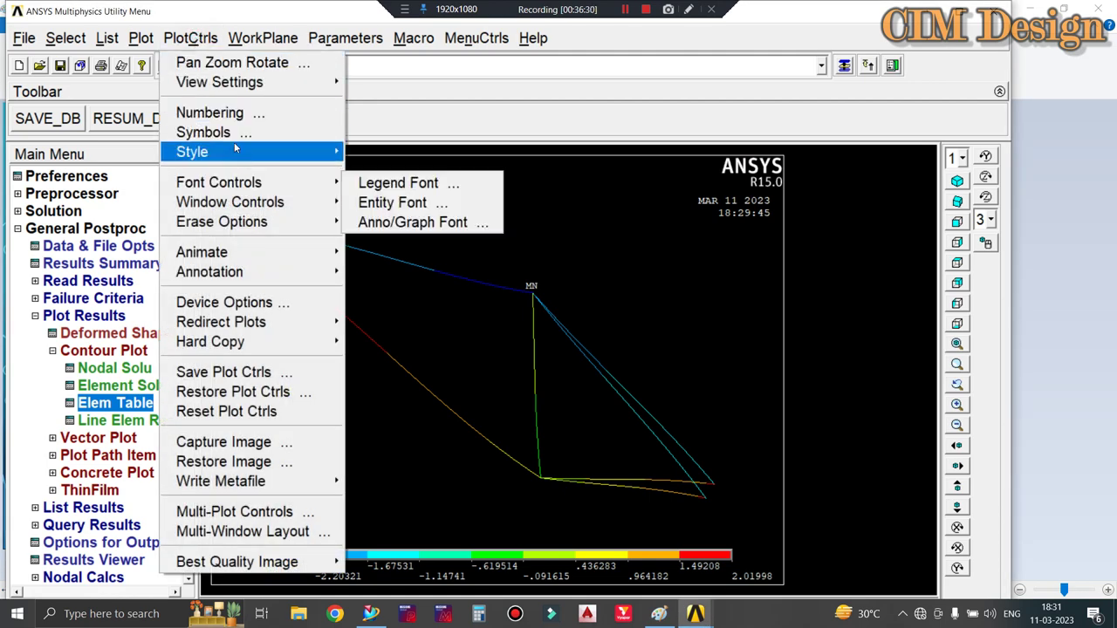
left_click(411, 174)
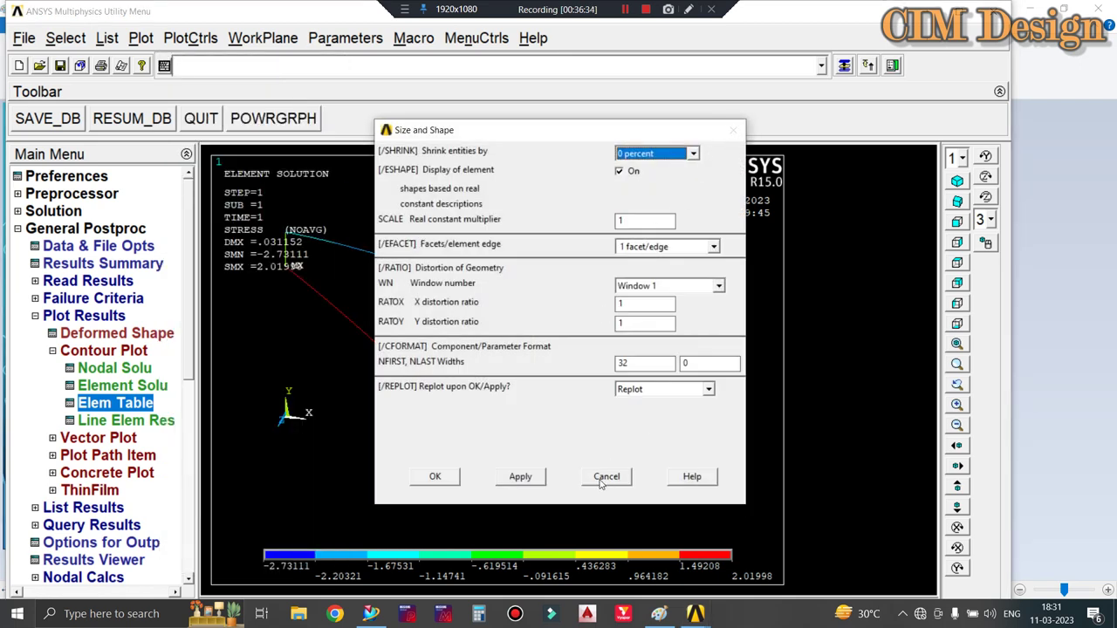
left_click(606, 476)
left_click(177, 41)
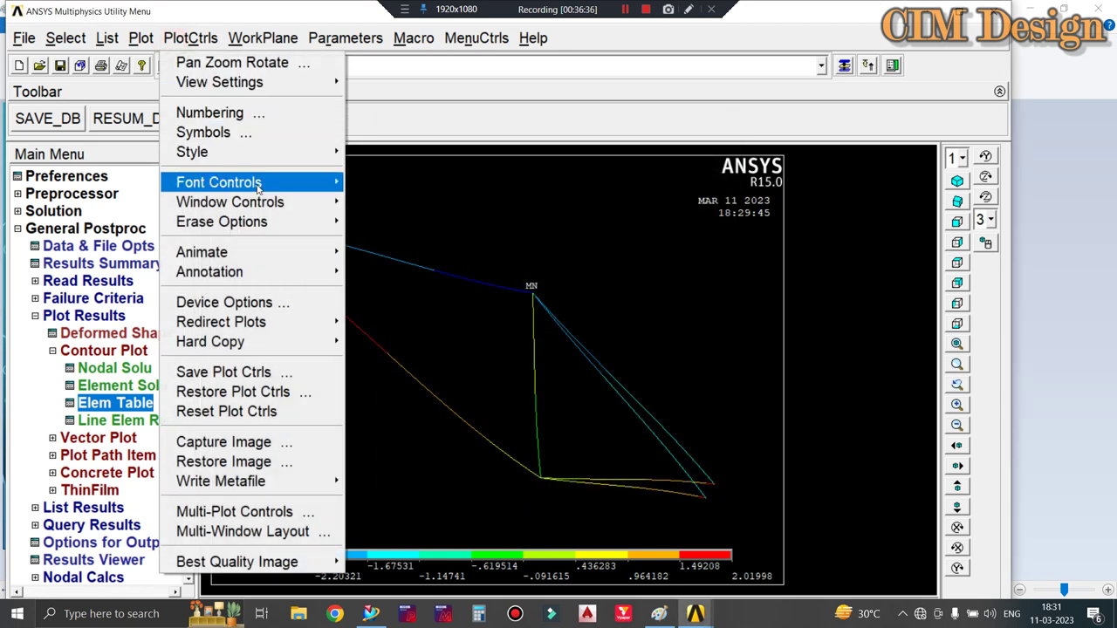
left_click(260, 137)
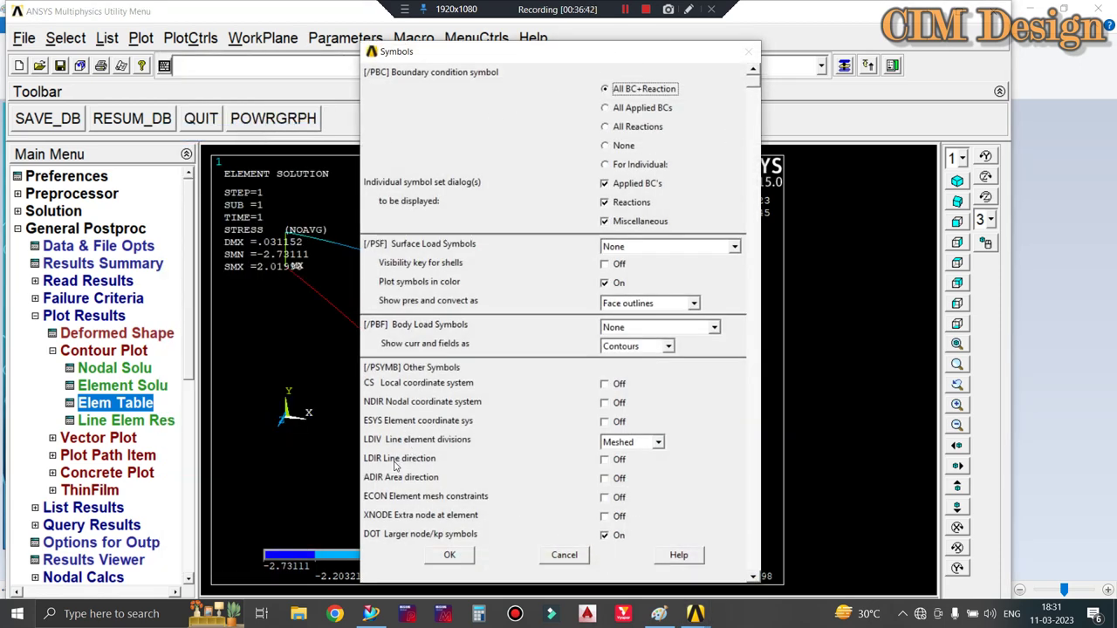
left_click(543, 557)
Step: Check the Edge display settings, then keep the Size and Shape shrink amount at 0 percent
left_click(186, 39)
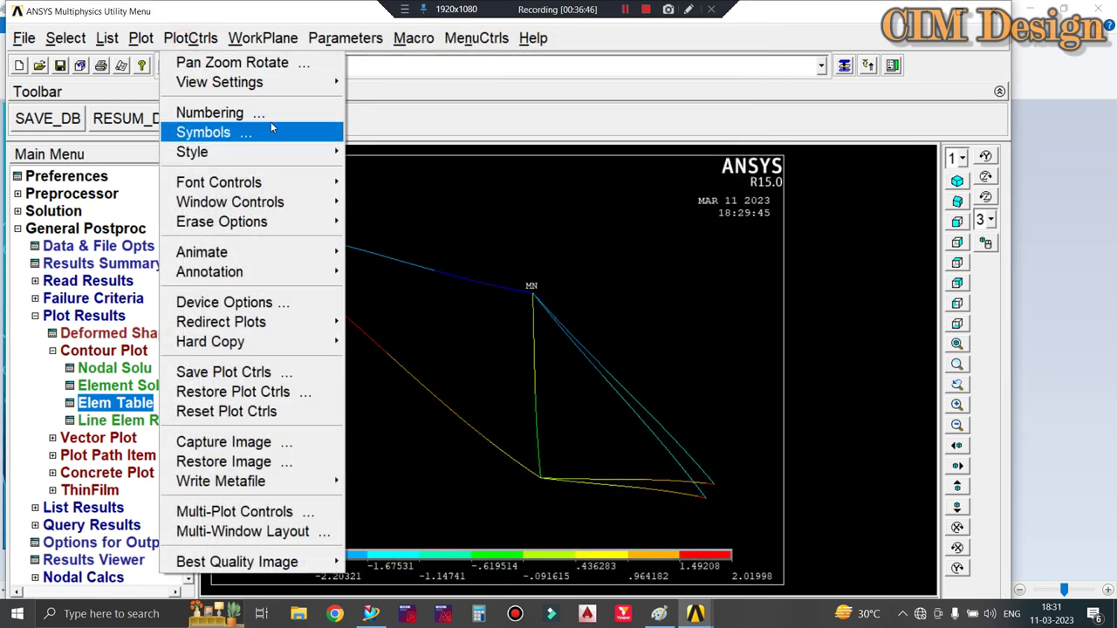
mouse_move(253, 152)
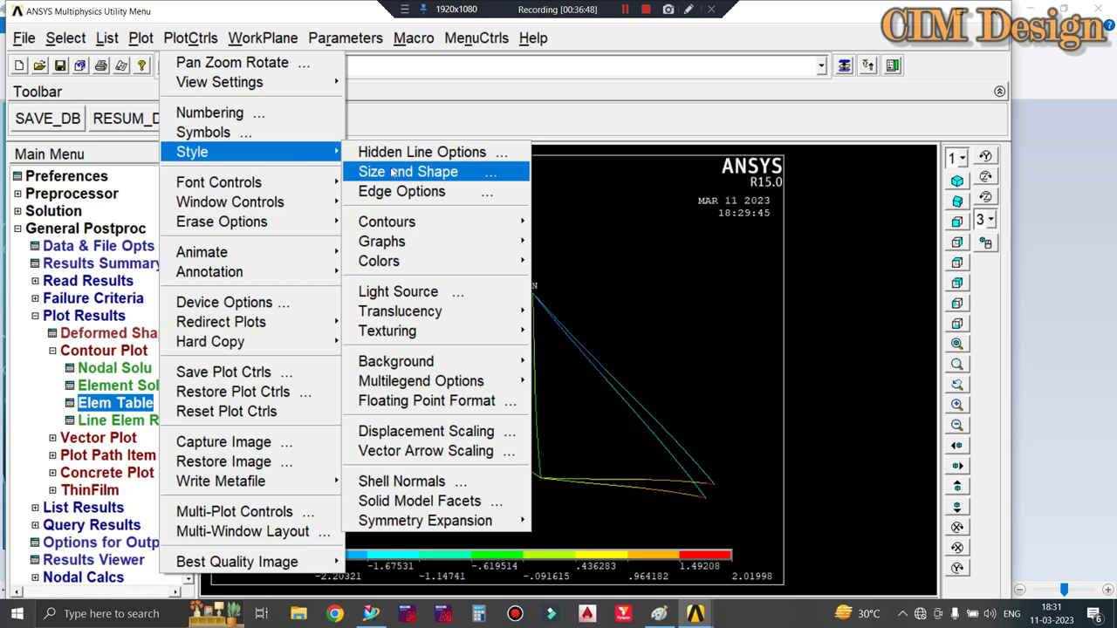
left_click(401, 192)
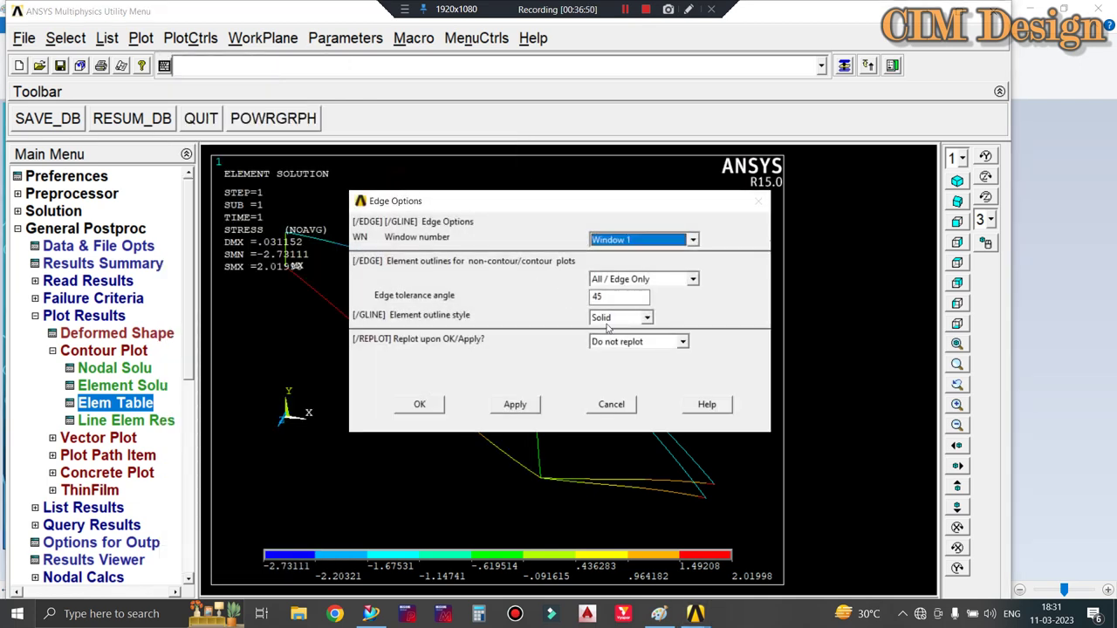
left_click(611, 404)
left_click(191, 37)
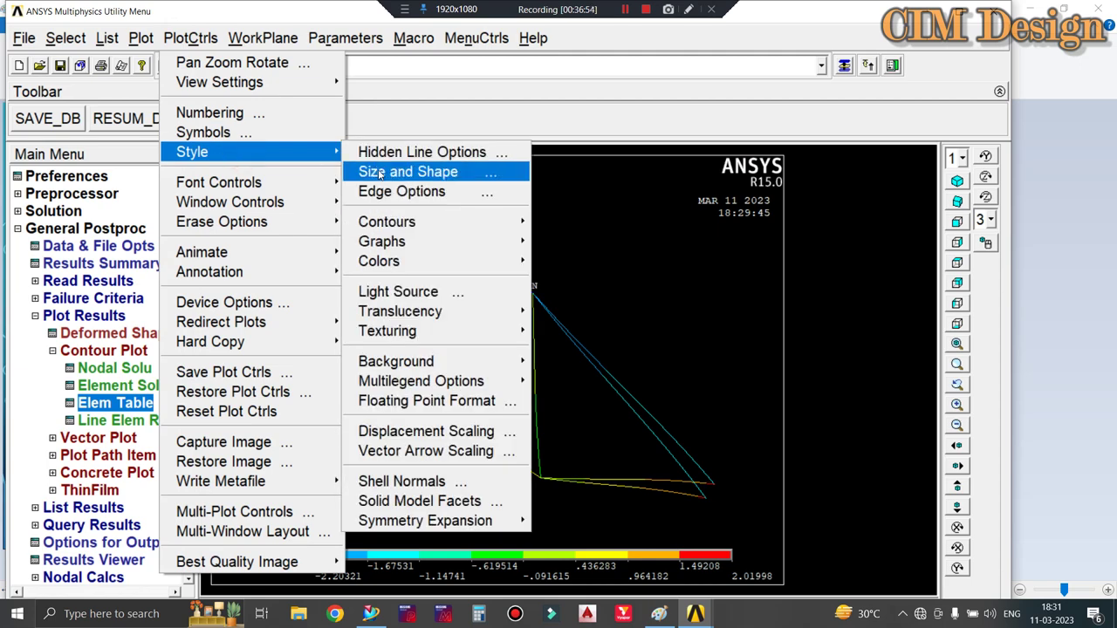
left_click(379, 174)
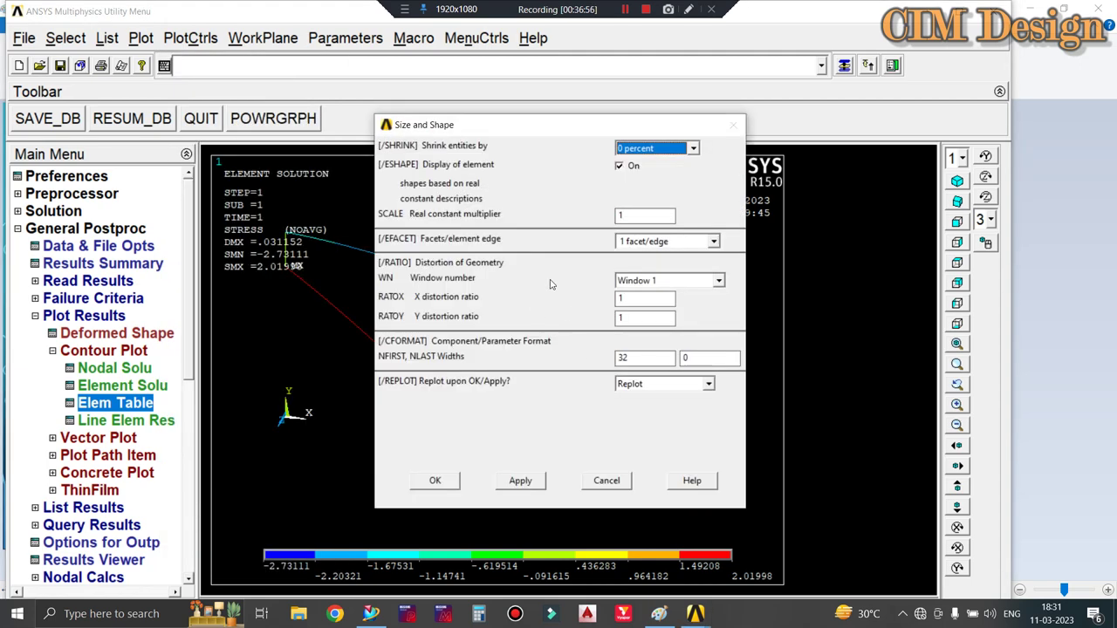
left_click(695, 149)
left_click(714, 151)
left_click(603, 481)
Step: Review the Size and Shape settings once more without changes and return to the PlotCtrls menu
left_click(190, 37)
mouse_move(192, 152)
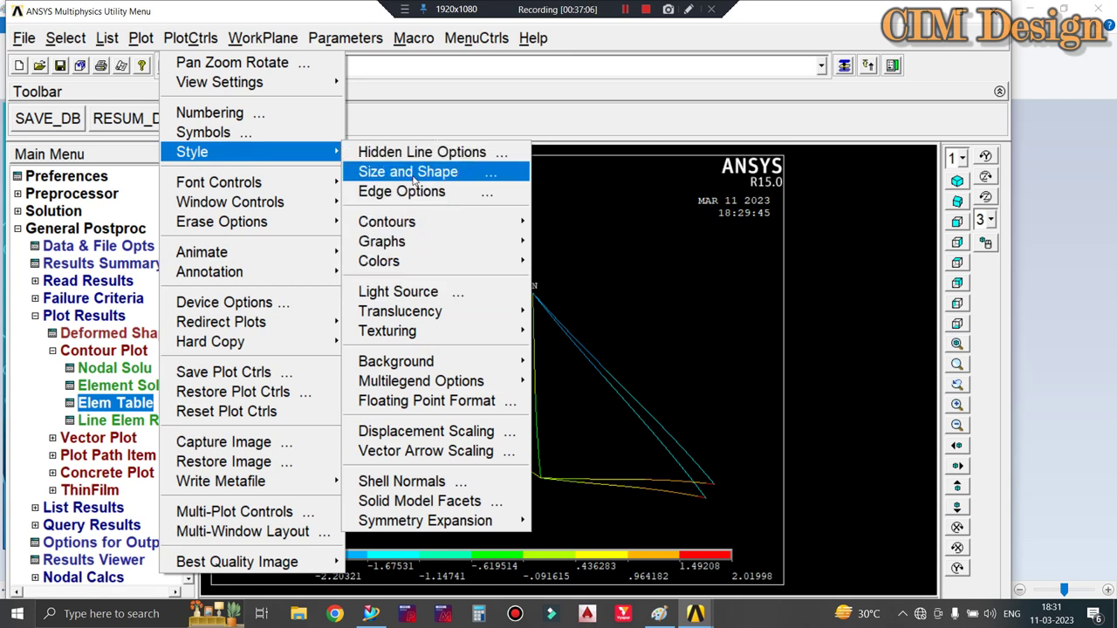
left_click(413, 173)
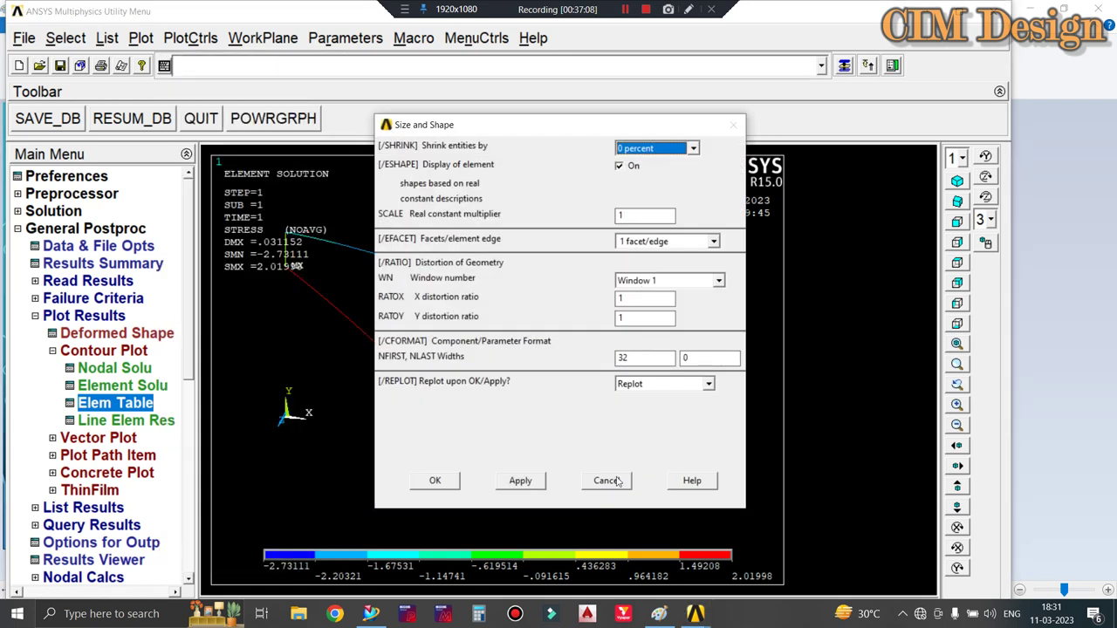
left_click(617, 480)
left_click(146, 39)
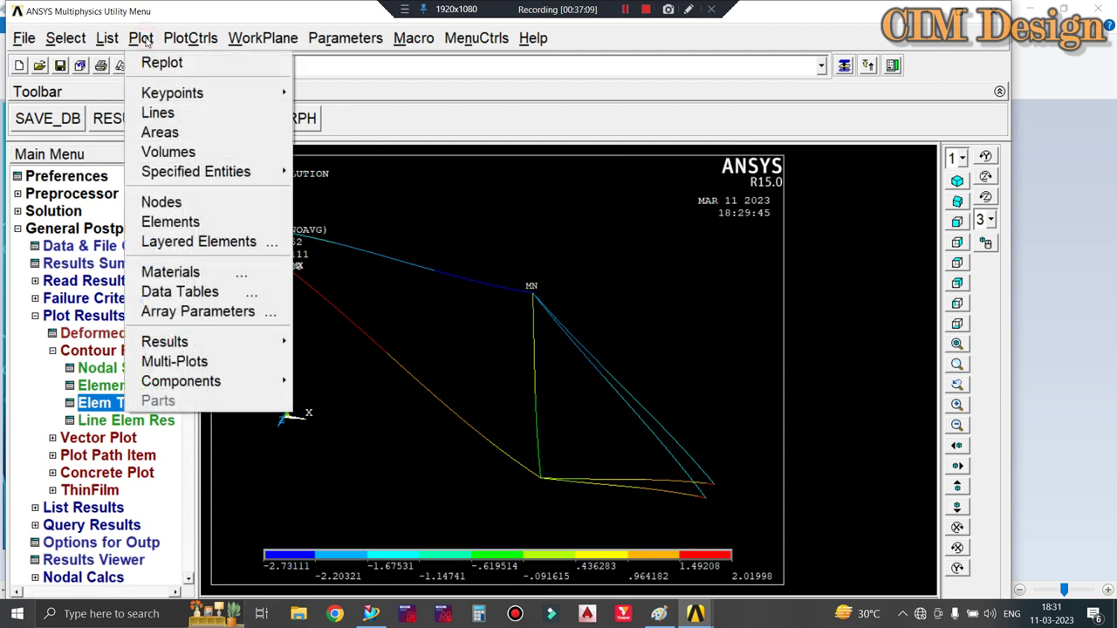
left_click(187, 35)
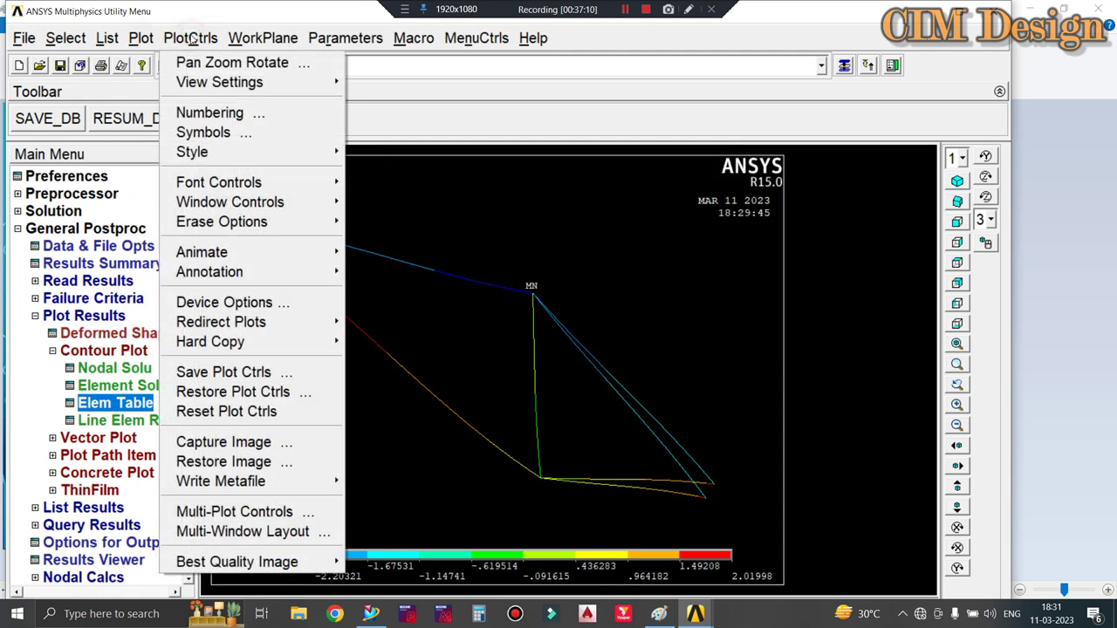
Step: Turn on SVAL numeric contour values so stress numbers label each element
left_click(212, 115)
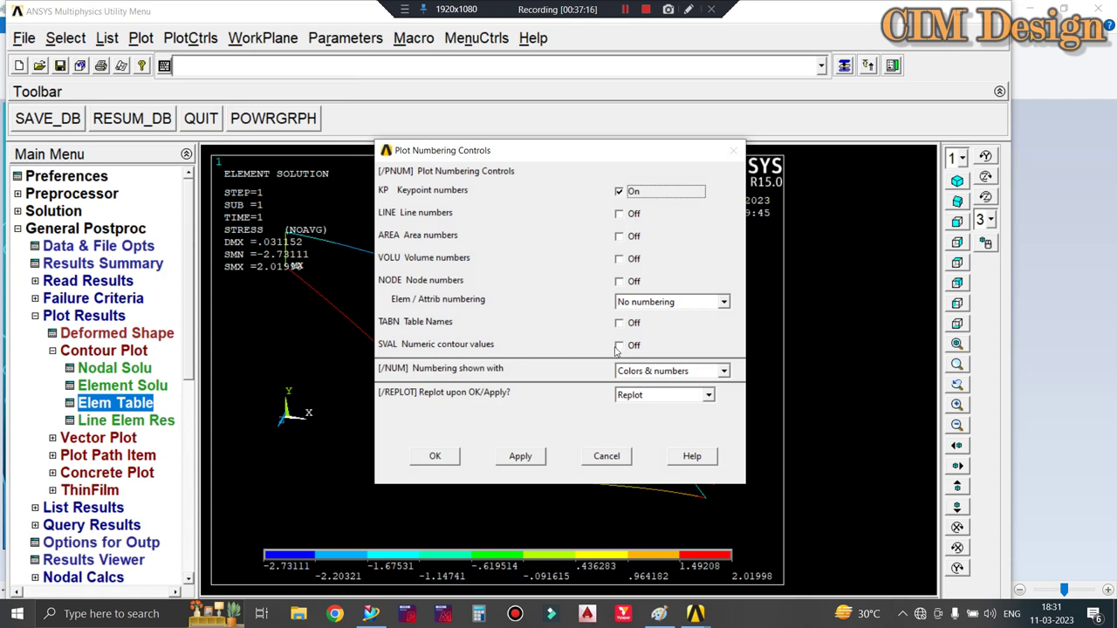
left_click(618, 345)
left_click(436, 455)
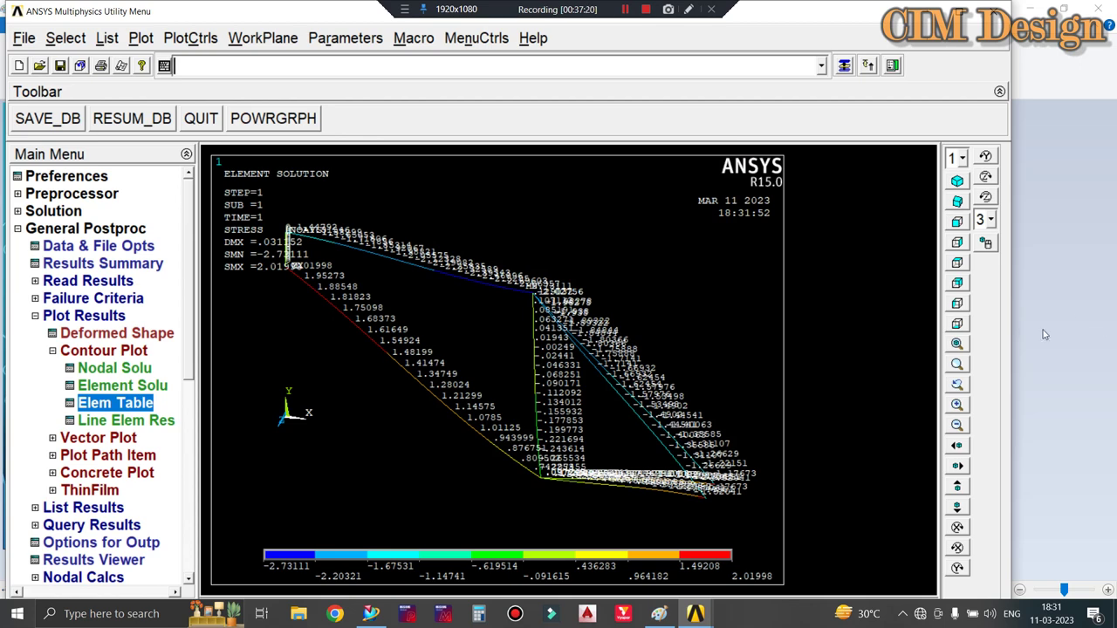
Step: Zoom in, switch to top view, fit, and box-zoom near the frame's top corner
left_click(958, 404)
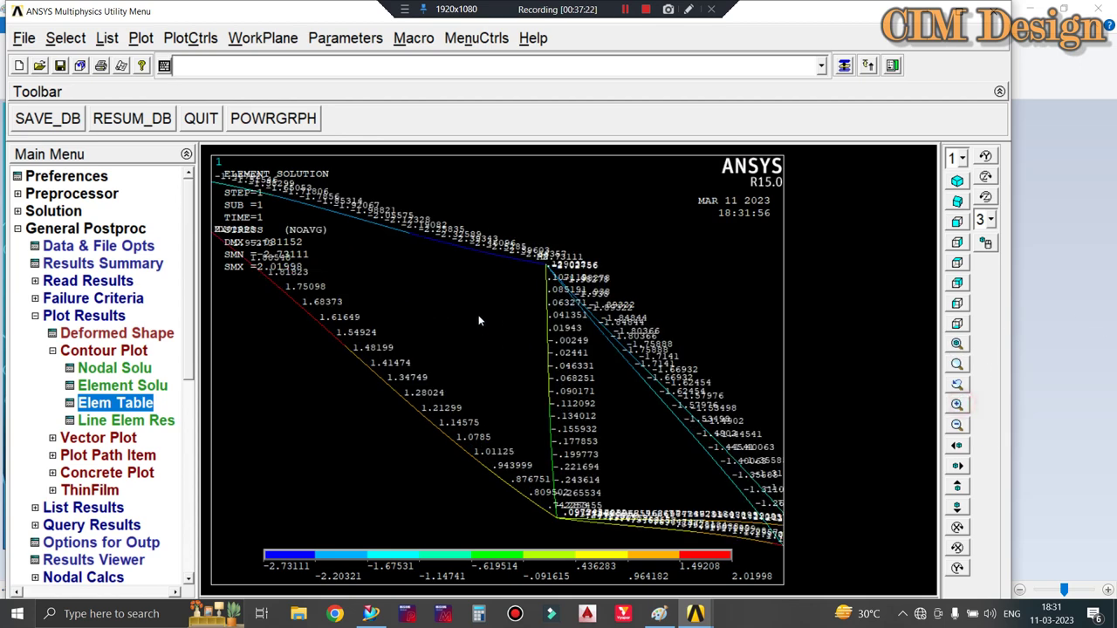
left_click(958, 406)
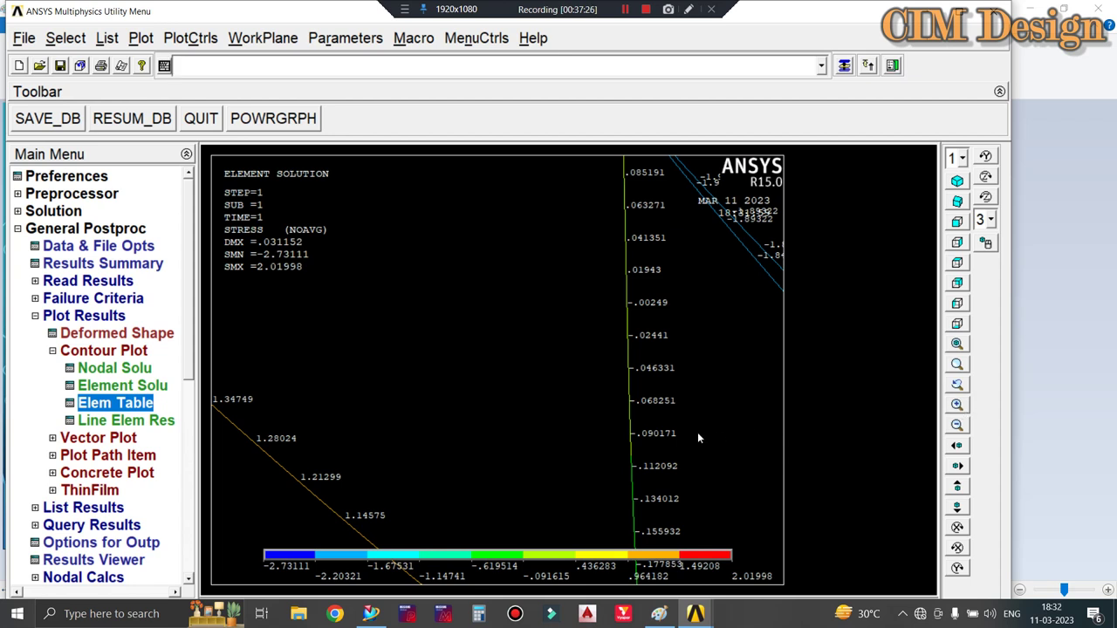
left_click(957, 181)
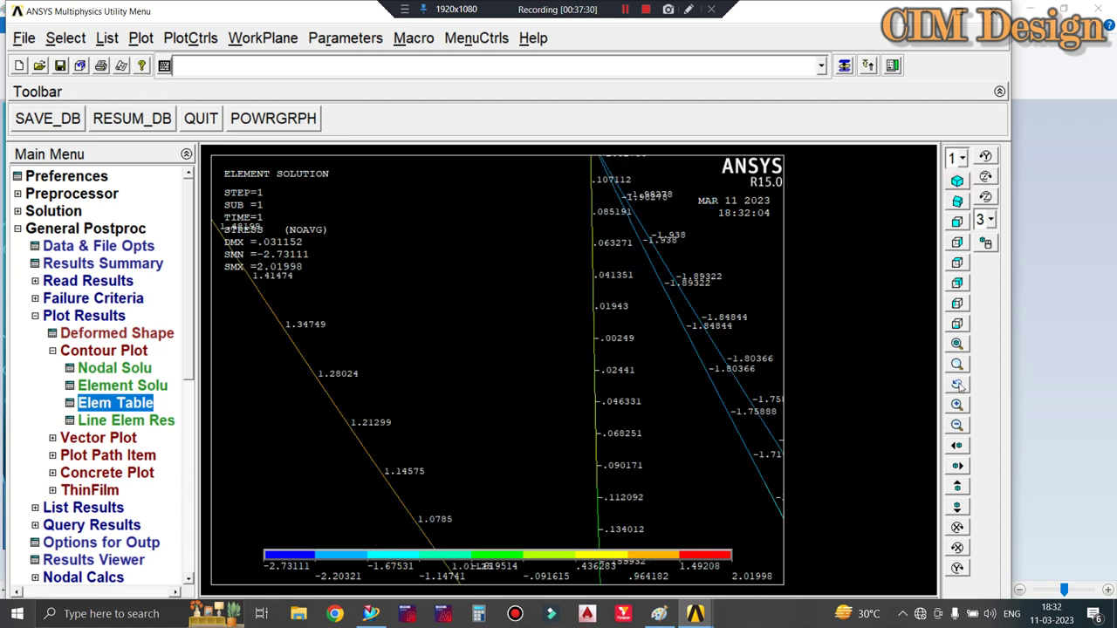
left_click(957, 344)
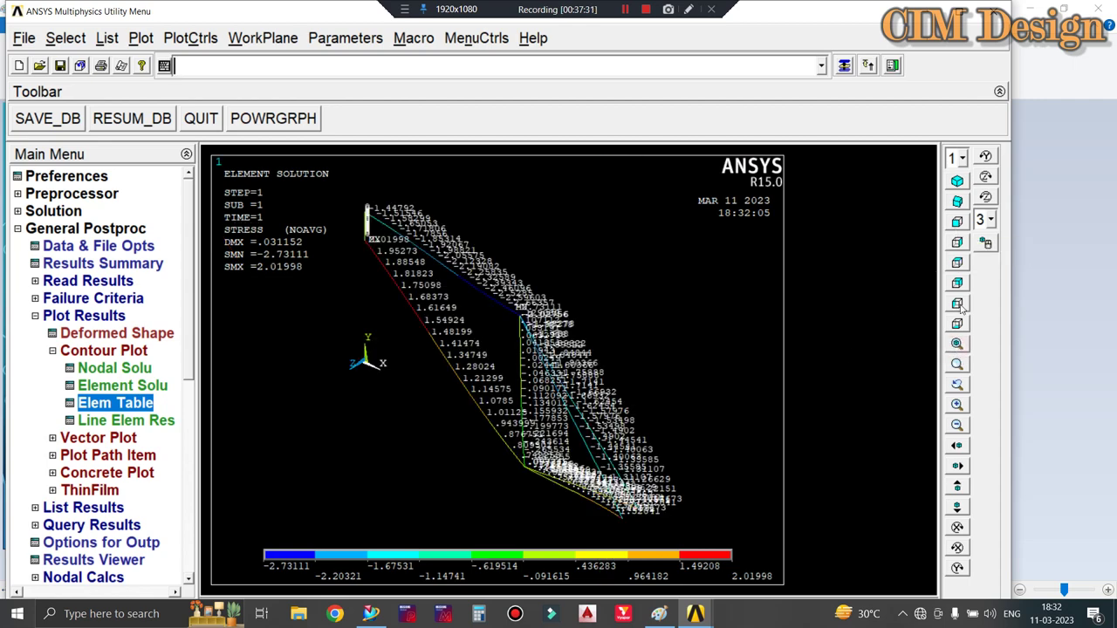
left_click(957, 365)
left_click(354, 205)
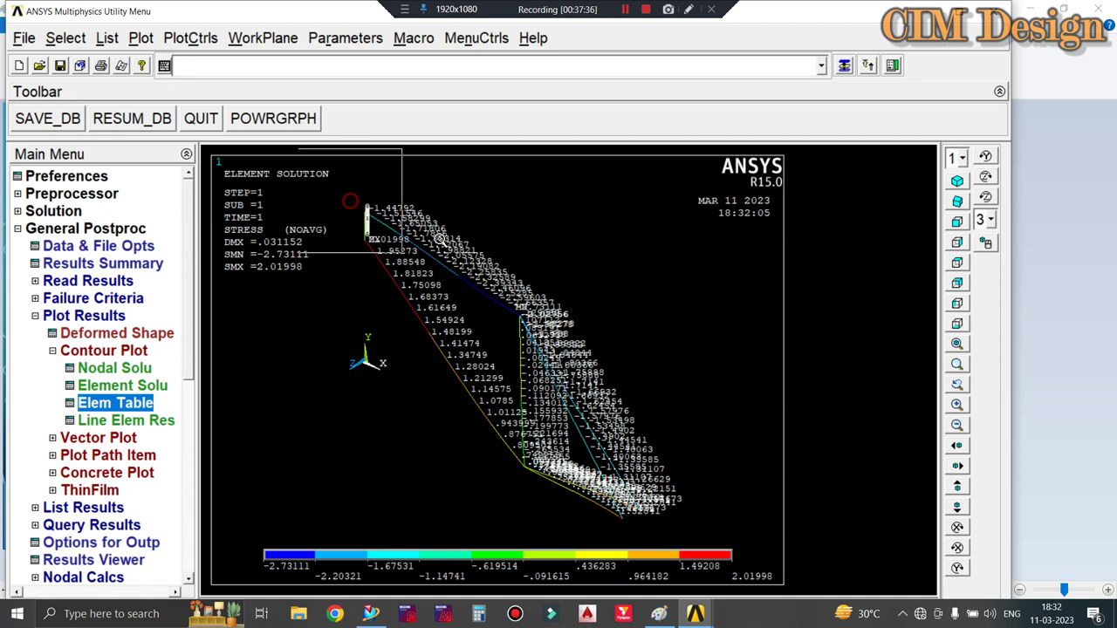
left_click(580, 315)
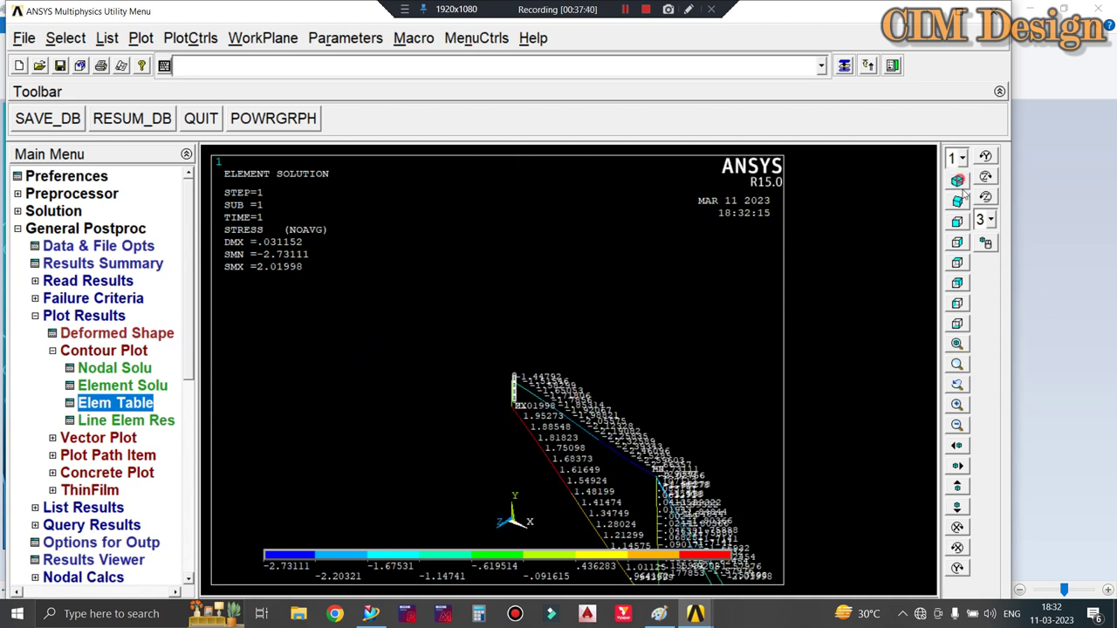
Step: Fit the view and turn the SVAL numeric contour values off again
left_click(956, 343)
left_click(187, 39)
left_click(231, 113)
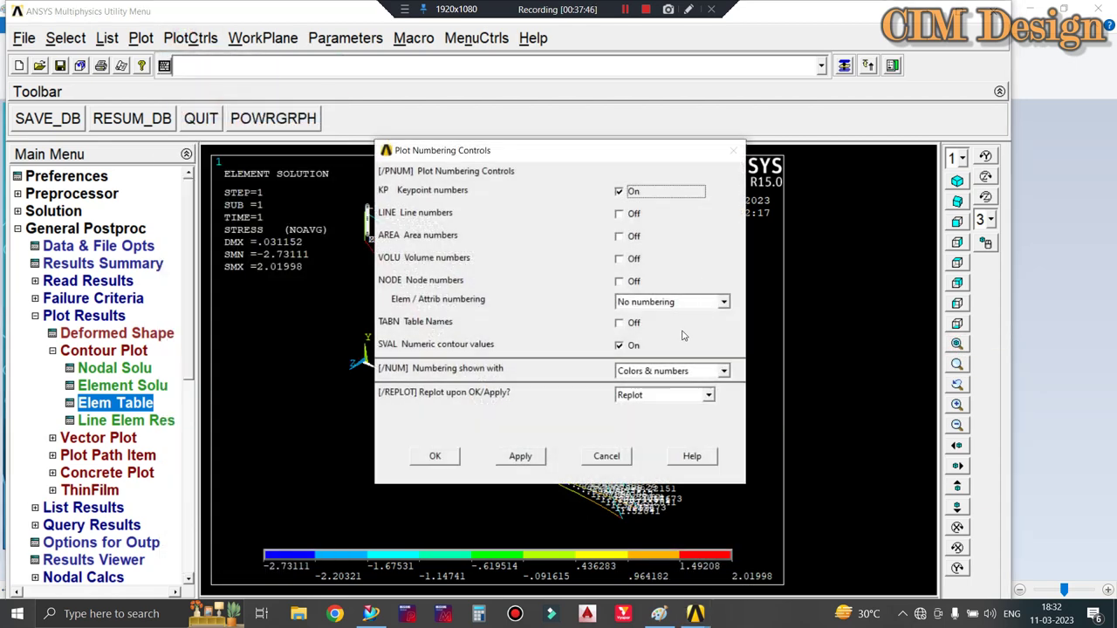
left_click(619, 346)
left_click(453, 455)
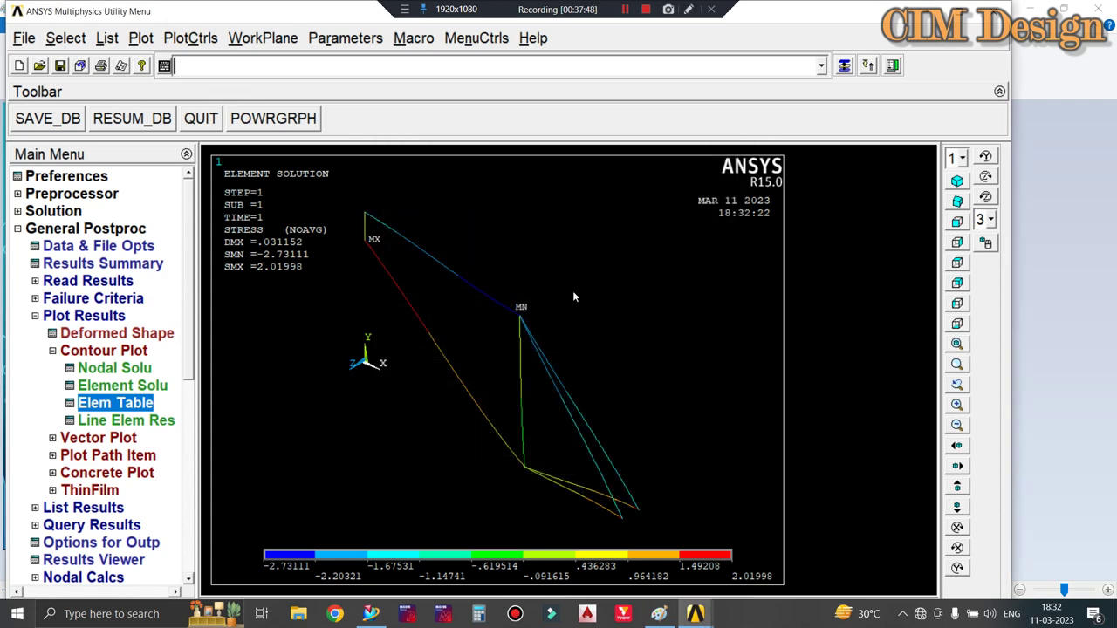
left_click(125, 406)
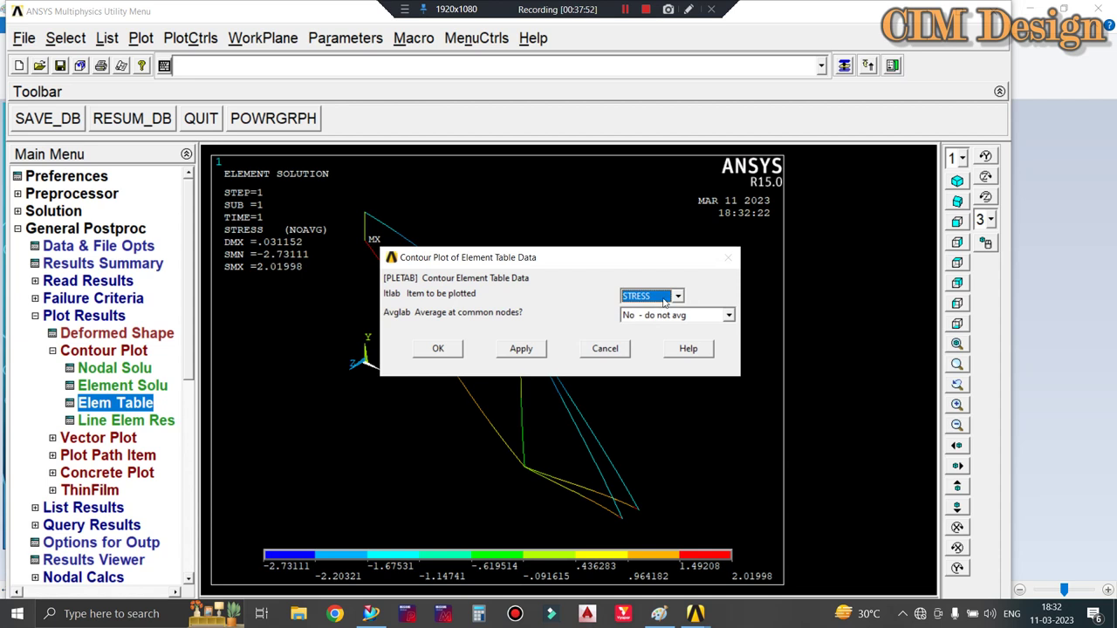
Step: Contour the element-table STRAIN item on the frame (−0.390E-04 to 0.289E-04), replotting it once
left_click(665, 296)
left_click(647, 321)
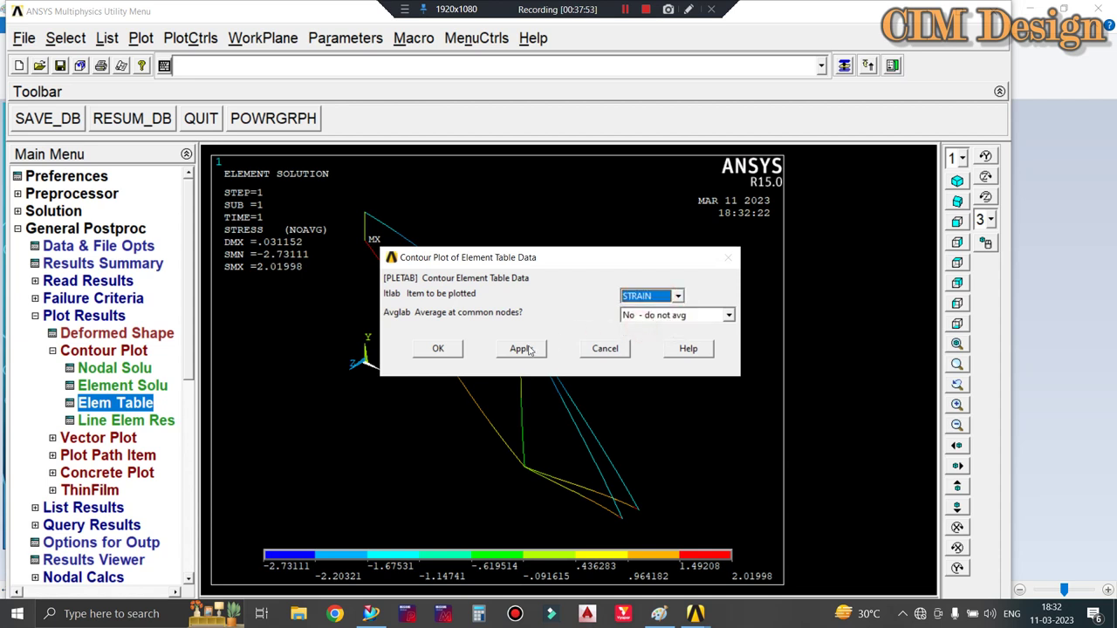
left_click(447, 355)
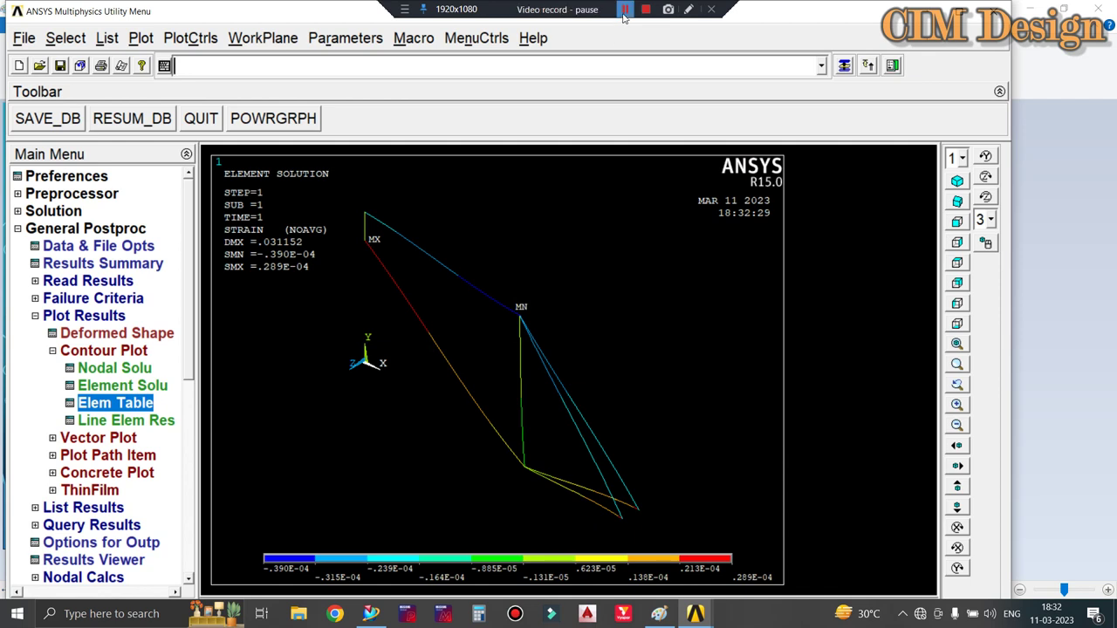
left_click(136, 403)
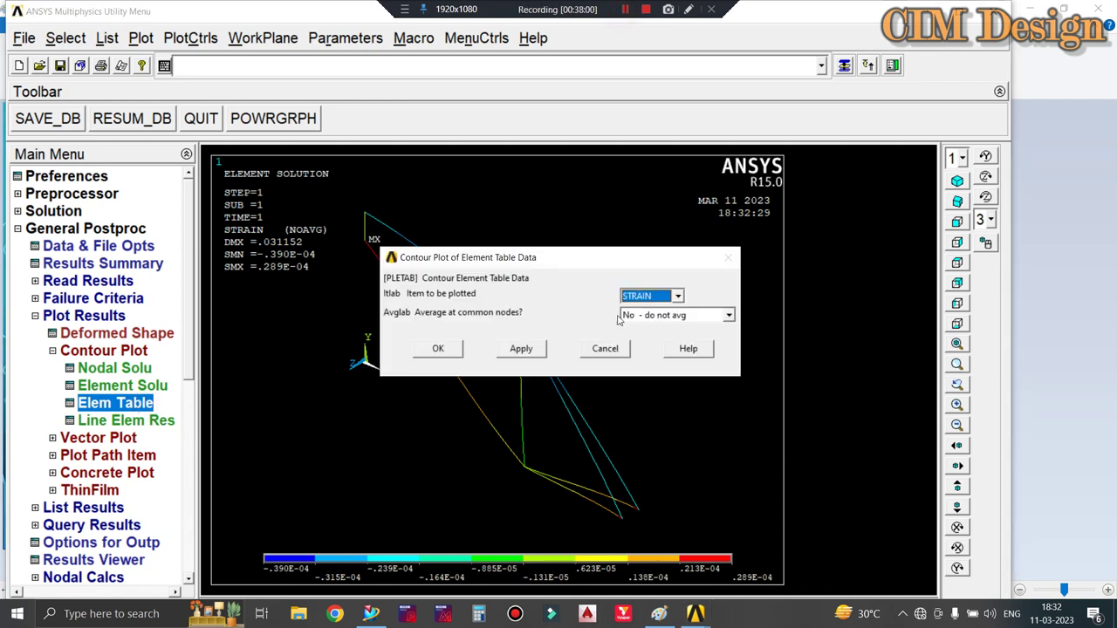
left_click(437, 348)
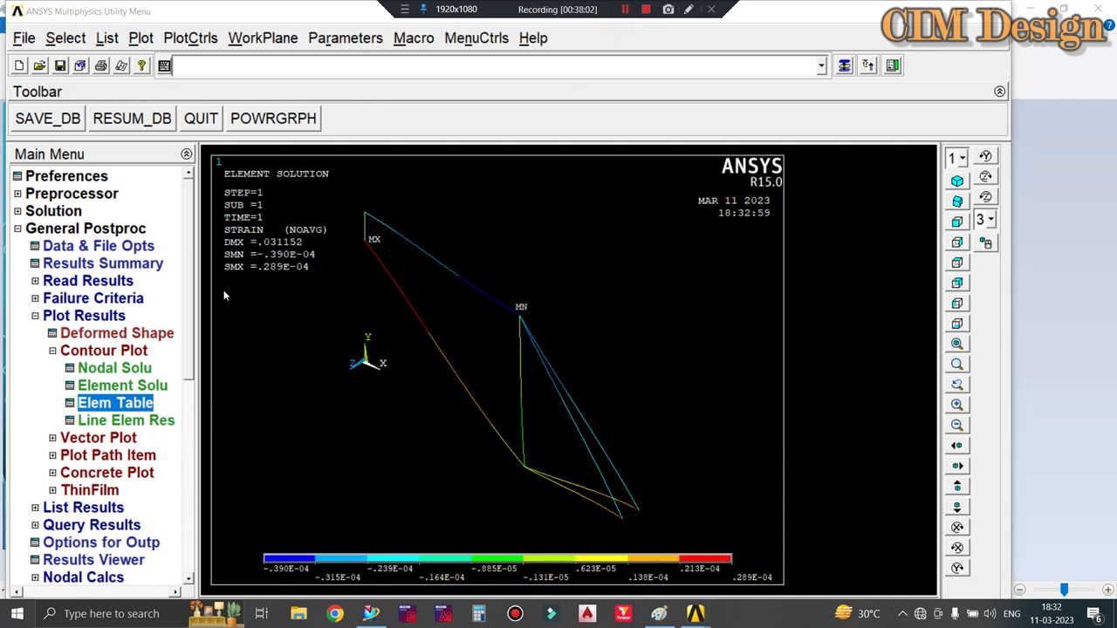
Step: Contour the element-table FORCE item on the frame, ranging −443.181 to 321.11
left_click(136, 403)
left_click(677, 295)
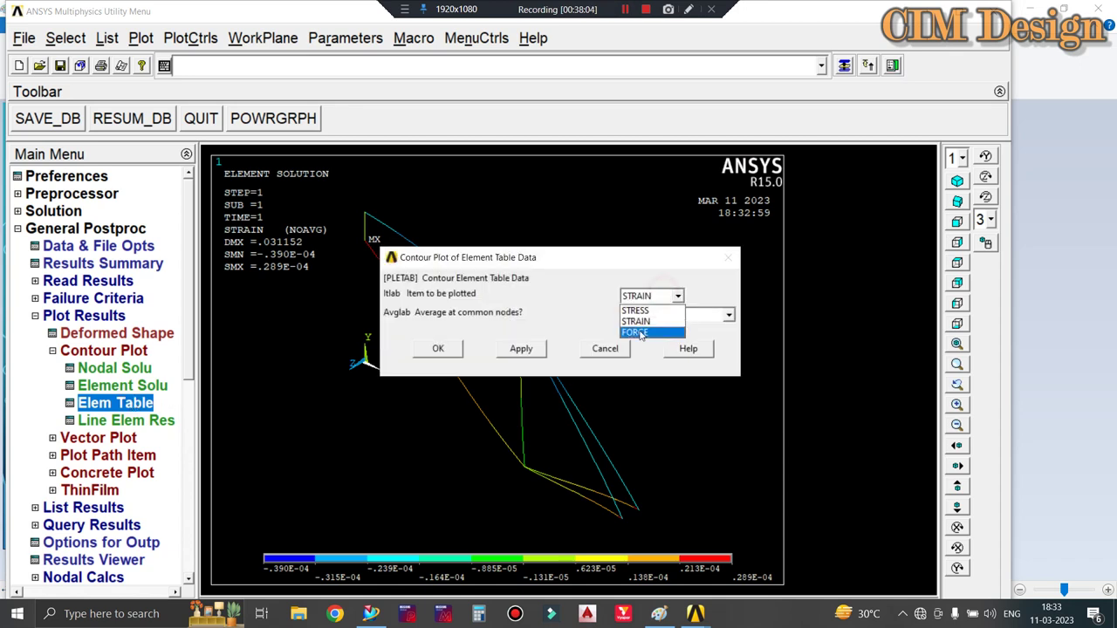
left_click(637, 333)
left_click(438, 348)
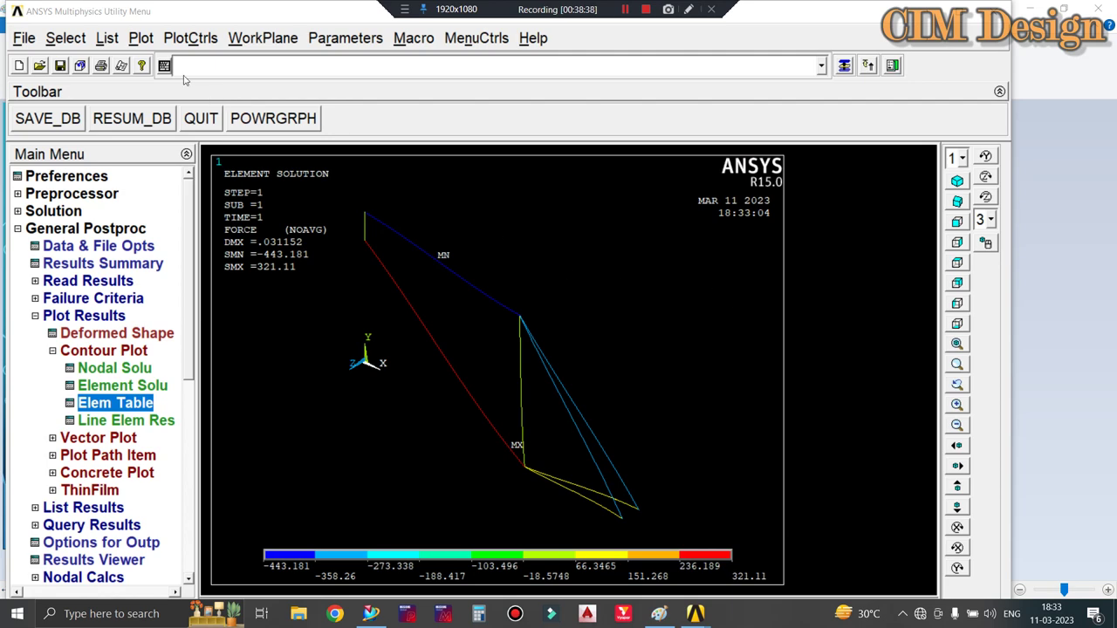
left_click(189, 38)
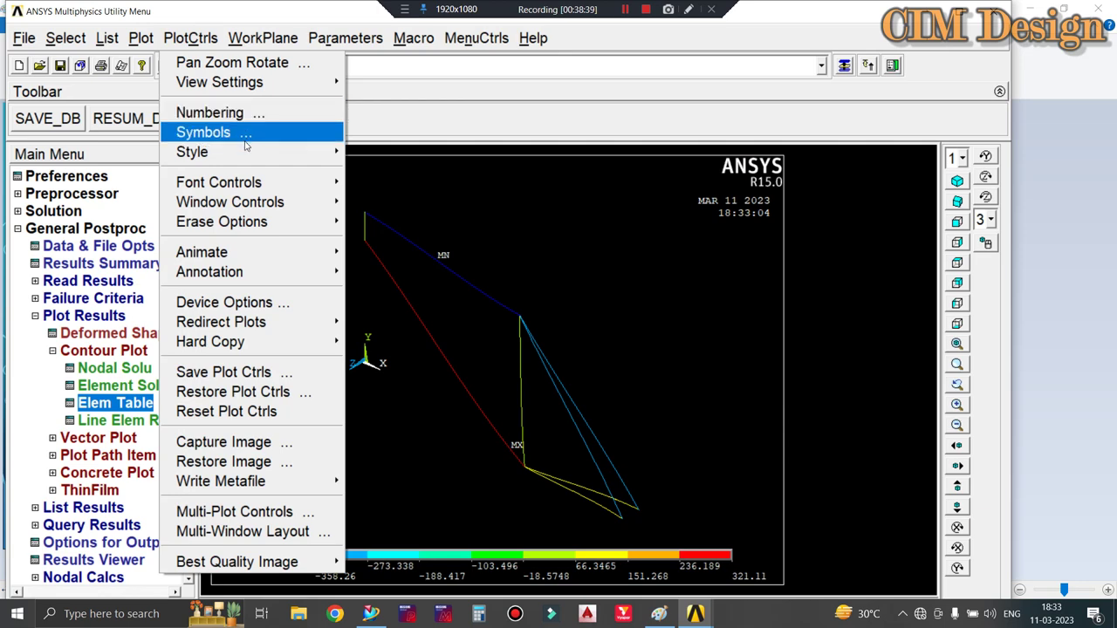
Step: Toggle /ESHAPE element shape display off, then on, and redraw the FORCE contour
left_click(400, 172)
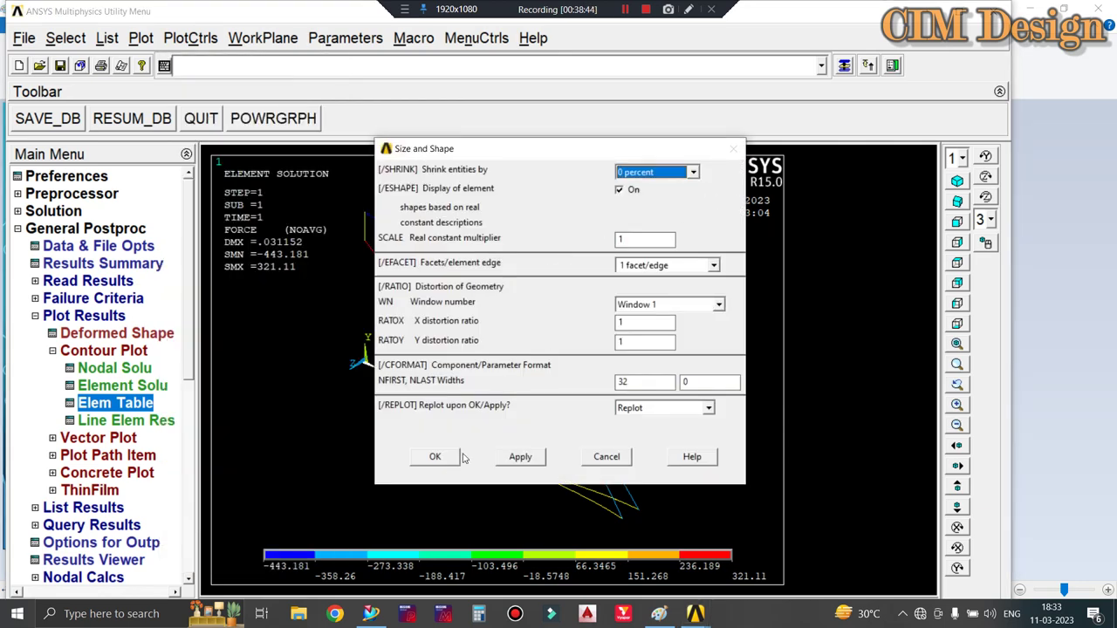
left_click(435, 456)
left_click(179, 38)
mouse_move(245, 152)
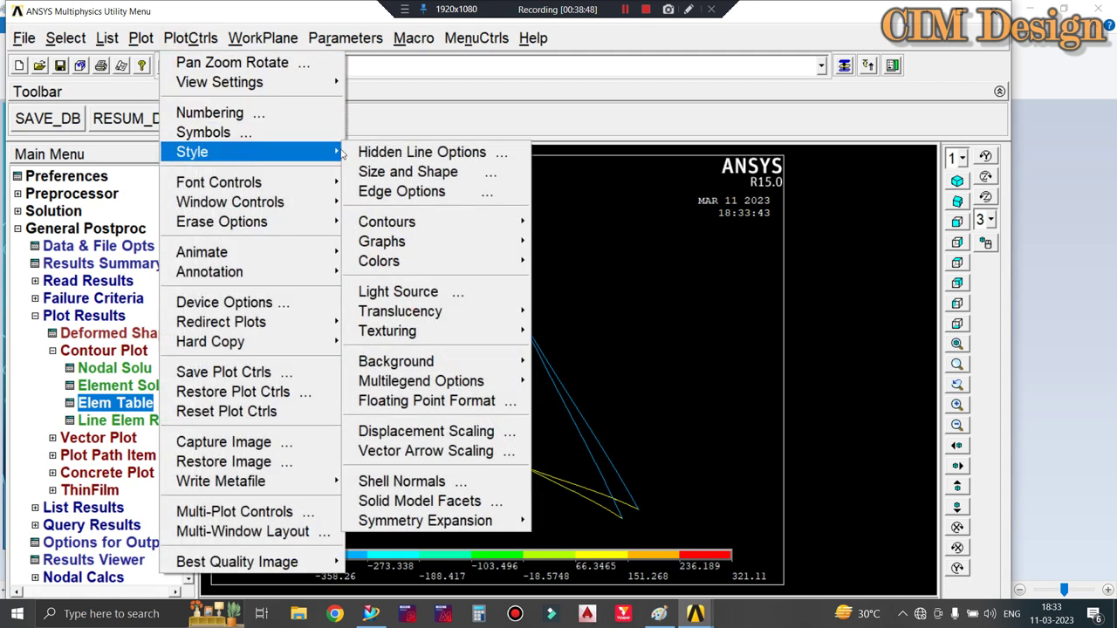
left_click(398, 172)
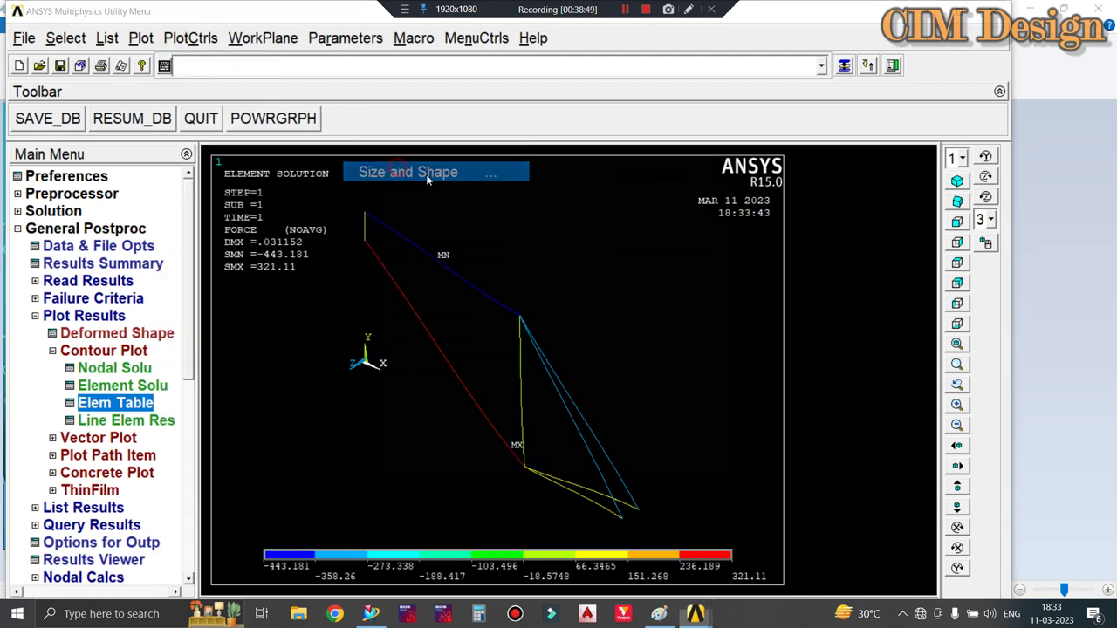
left_click(618, 189)
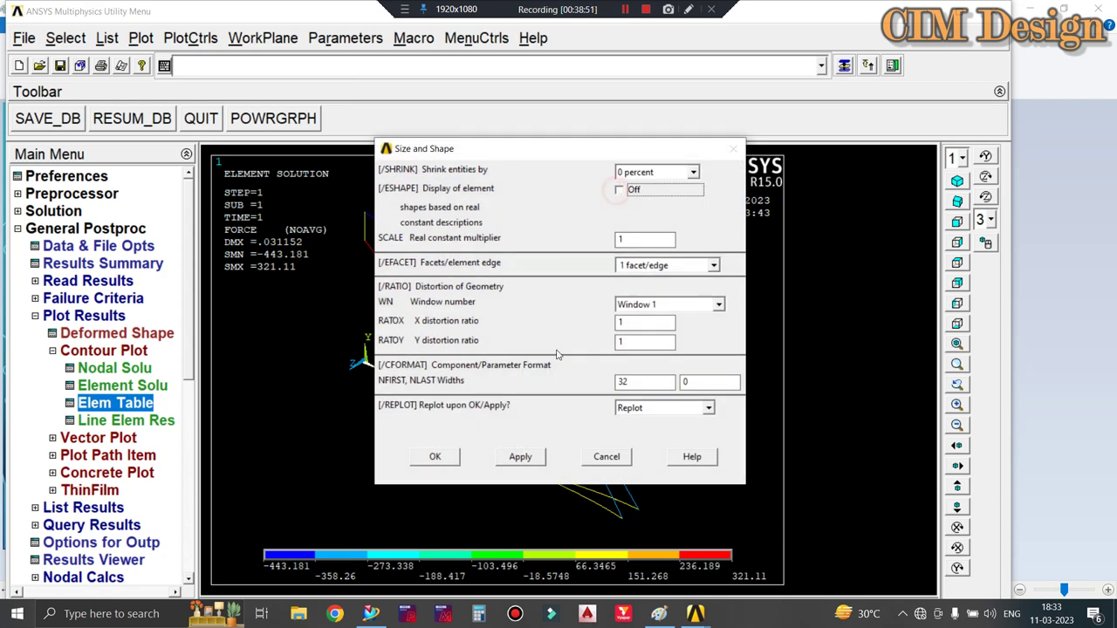
left_click(436, 456)
left_click(140, 37)
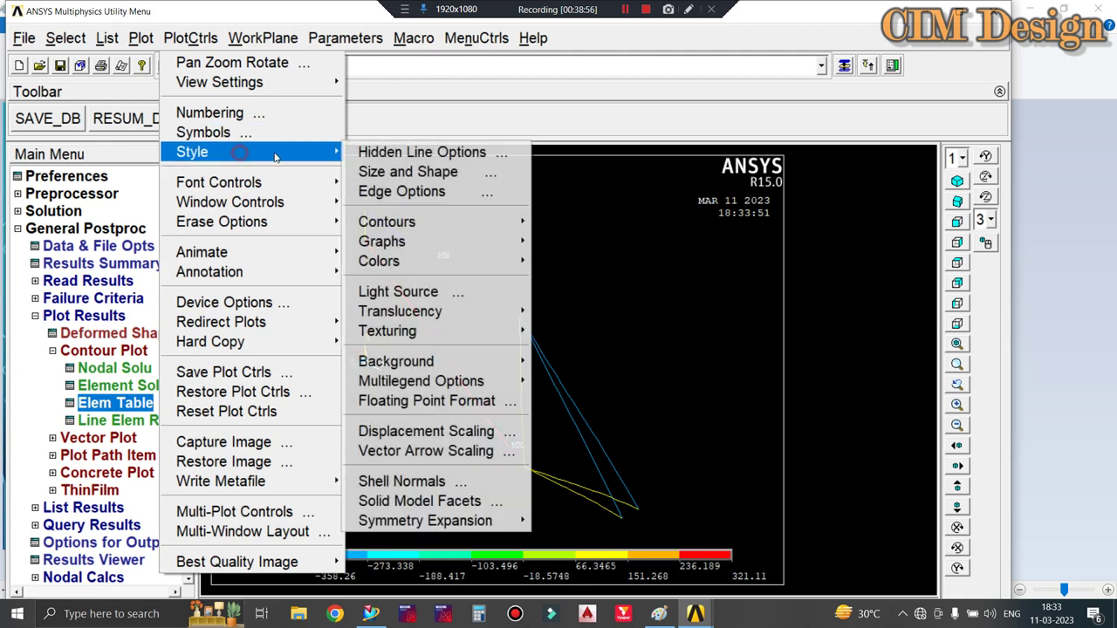
mouse_move(192, 152)
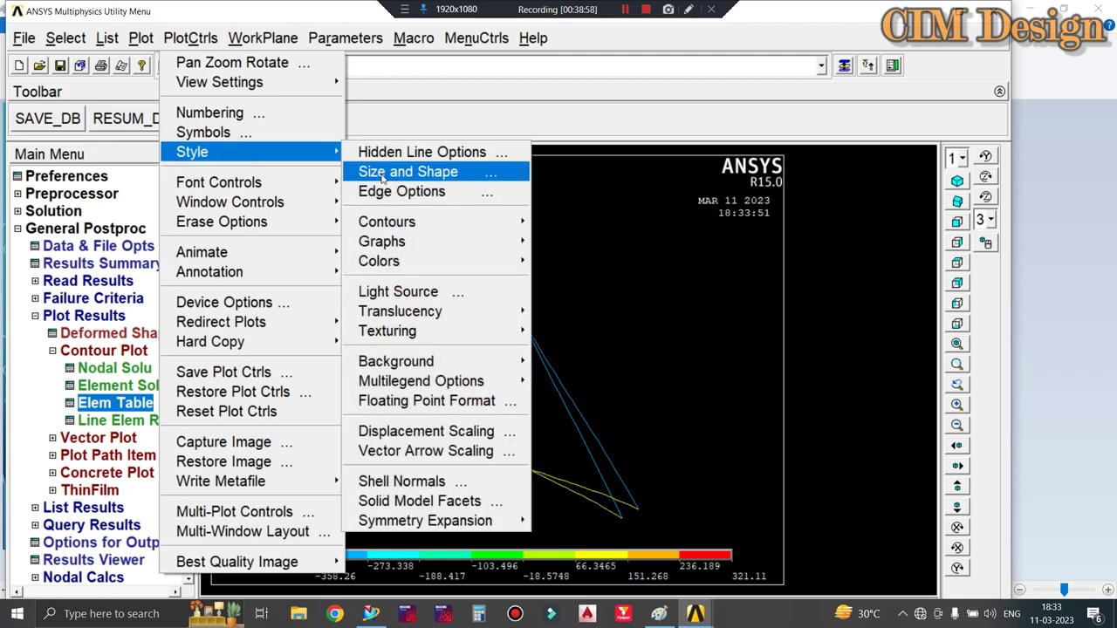
left_click(382, 178)
left_click(619, 189)
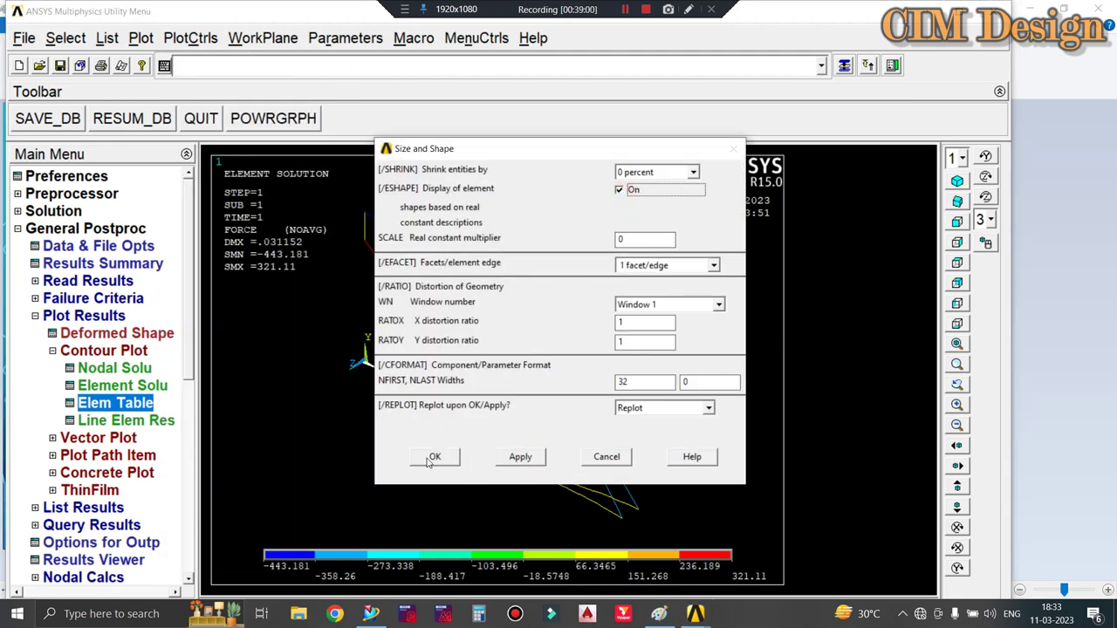
left_click(431, 458)
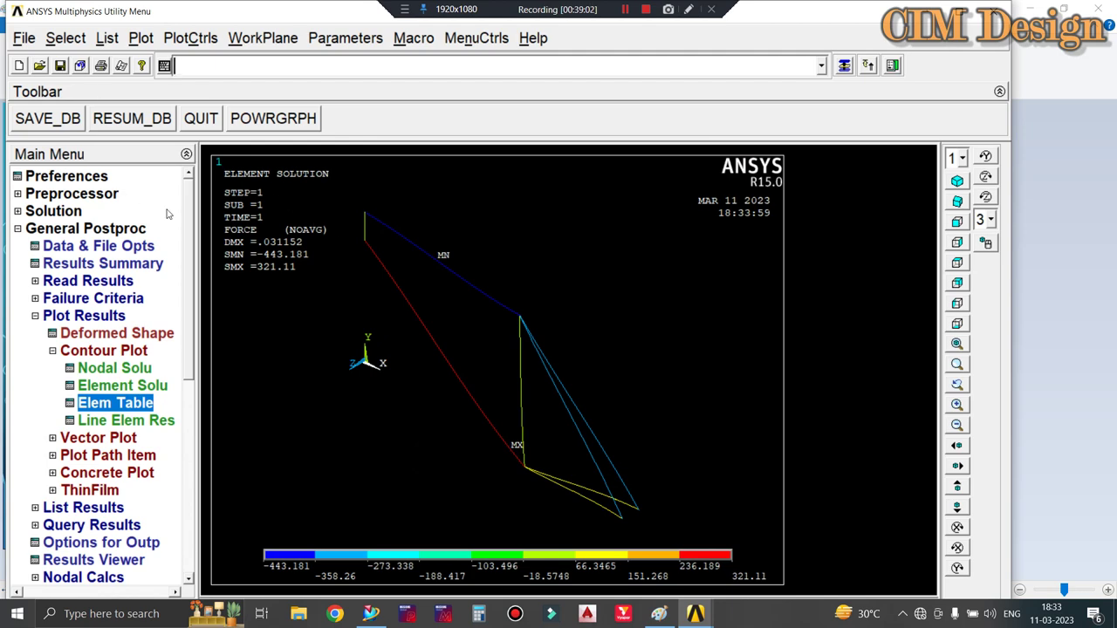
Step: Contour the nodal displacement vector sum on the shaped pipes, then view the Paint problem sheet
left_click(106, 370)
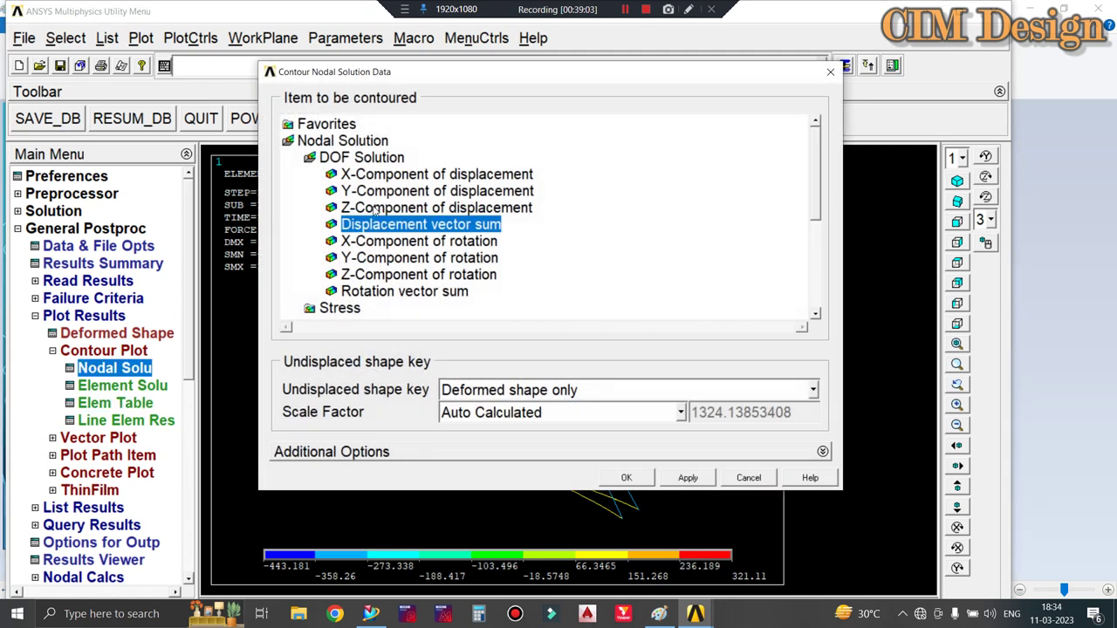
left_click(624, 476)
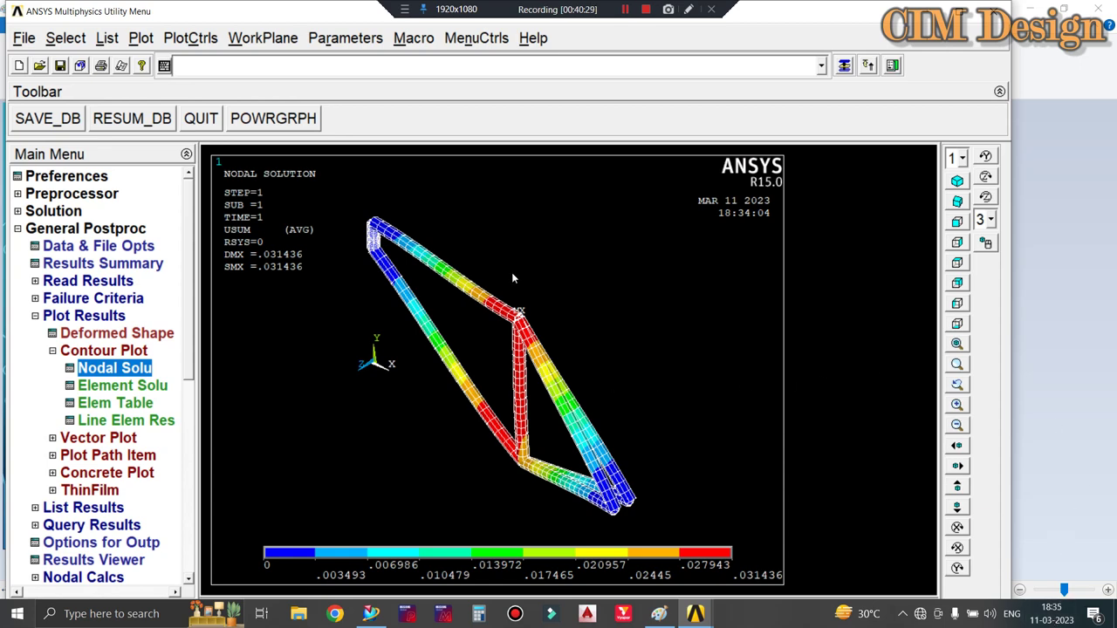
left_click(659, 613)
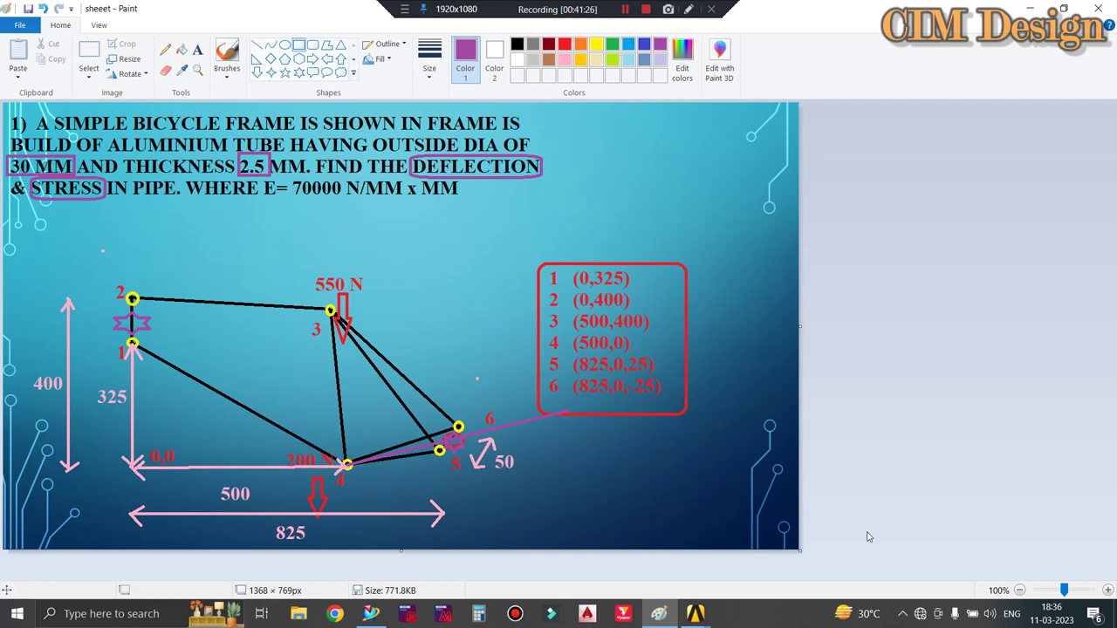
Step: Bring the ANSYS Output Window and then the Multiphysics Utility Menu back to the front
left_click(633, 569)
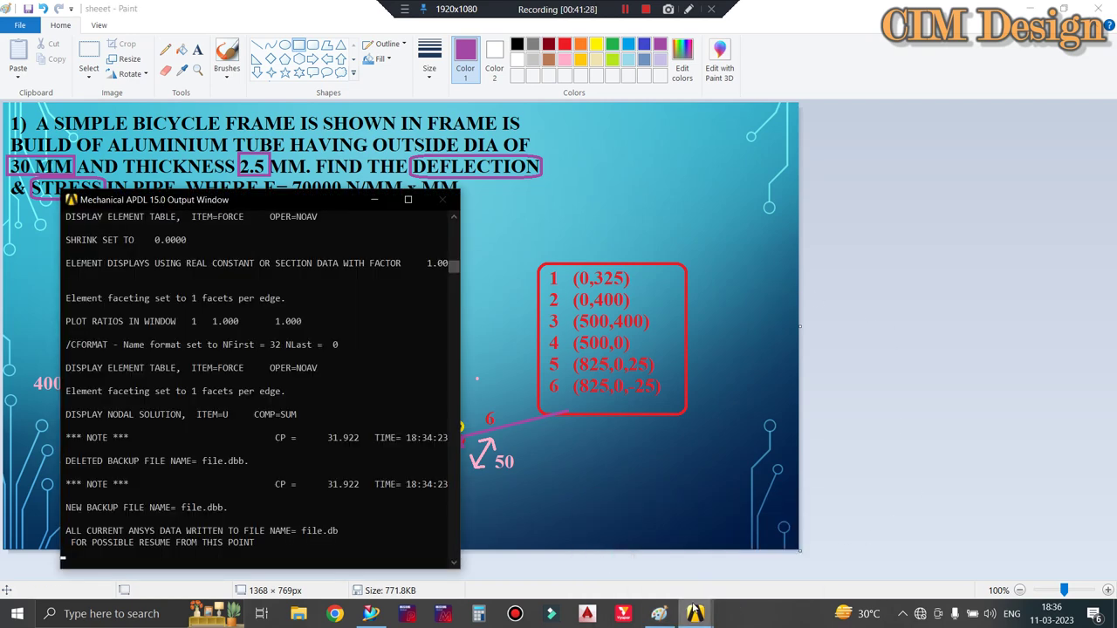
mouse_move(695, 613)
left_click(722, 517)
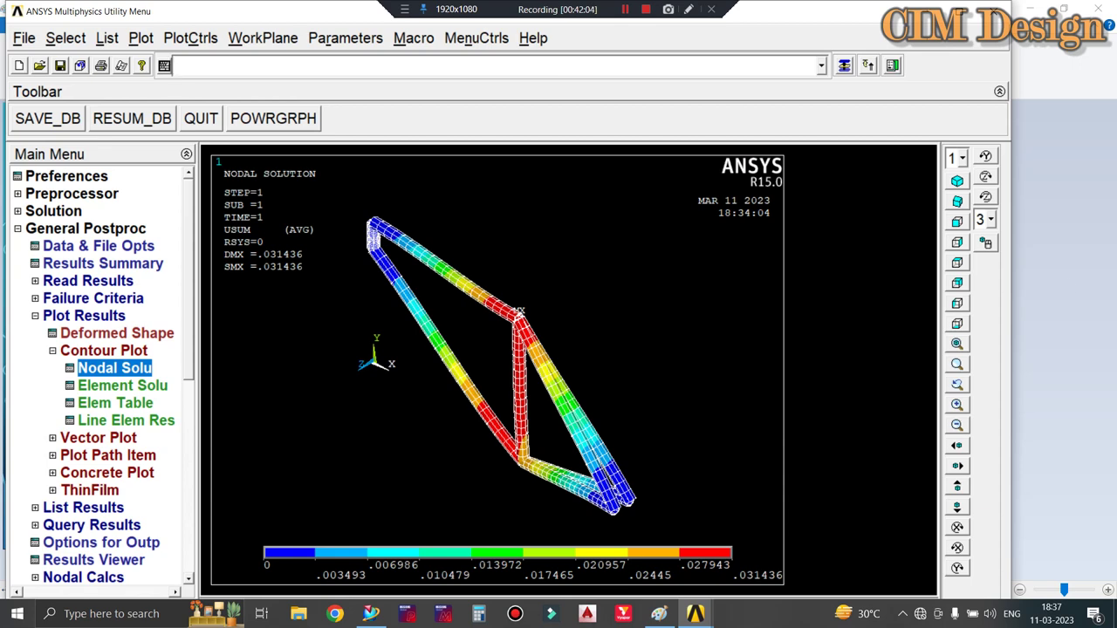
Step: Launch Workbench 15.0 from the ANSYS 15.0 folder in the Start menu
left_click(3, 620)
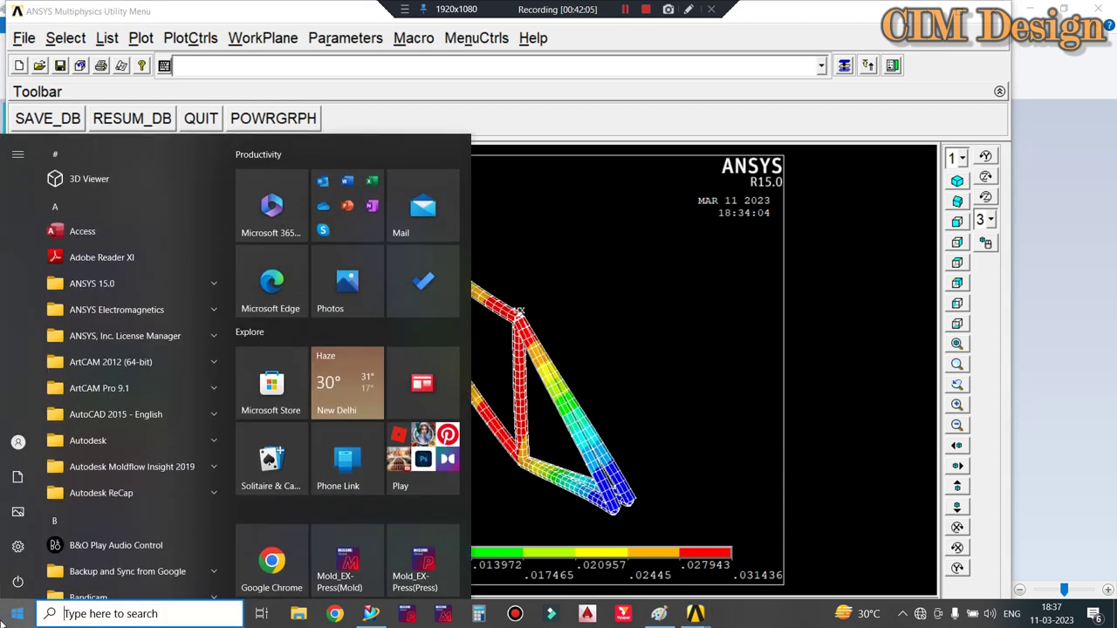
left_click(109, 286)
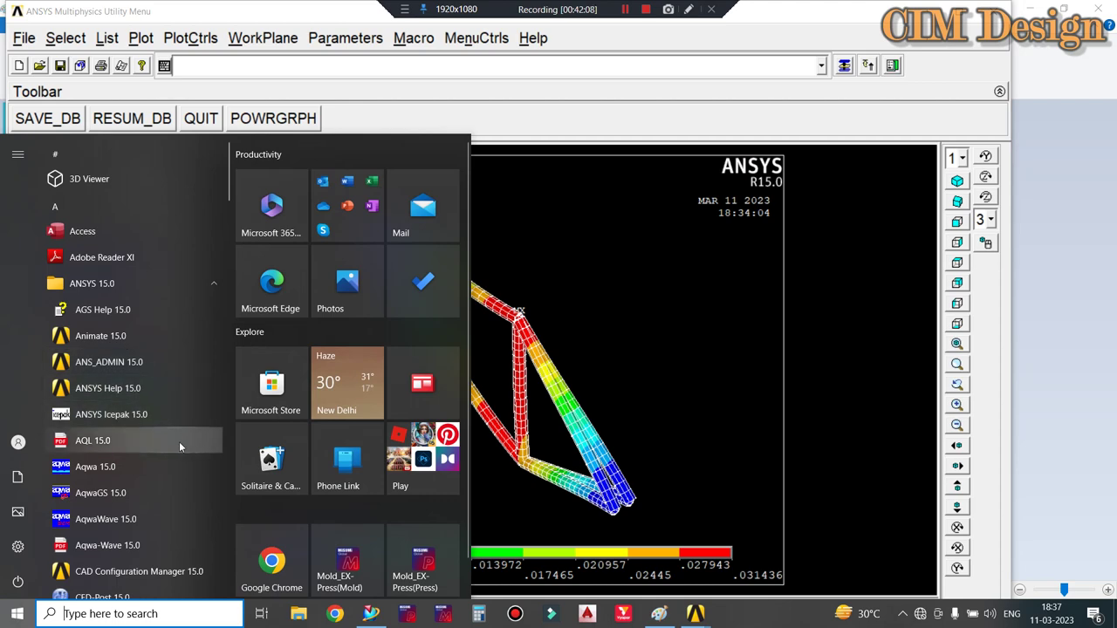
scroll(179, 443, "down", 2)
scroll(179, 442, "down", 1)
scroll(178, 442, "down", 1)
scroll(180, 439, "down", 1)
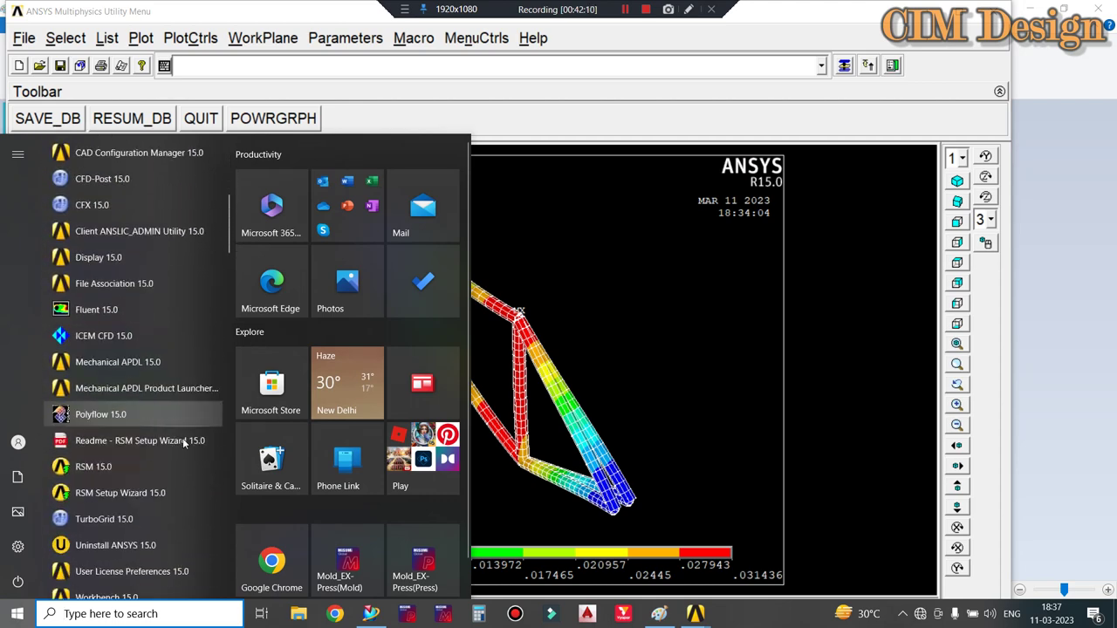
scroll(183, 438, "down", 1)
left_click(131, 459)
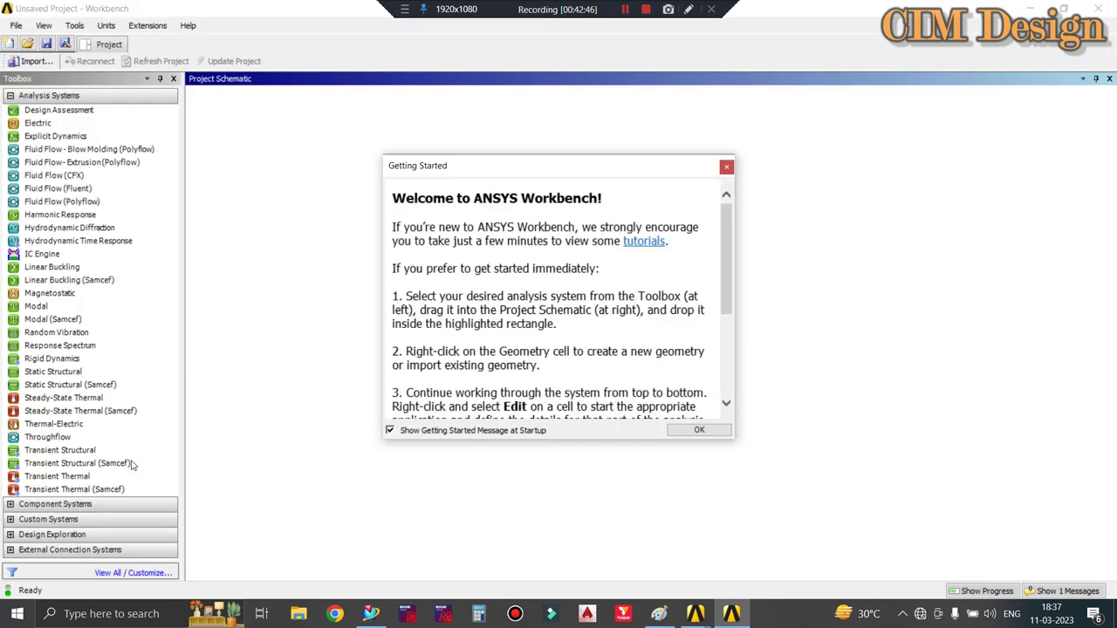
Step: Dismiss Getting Started and highlight Modal, Static Structural, Steady-State Thermal and Transient Structural systems
left_click(668, 432)
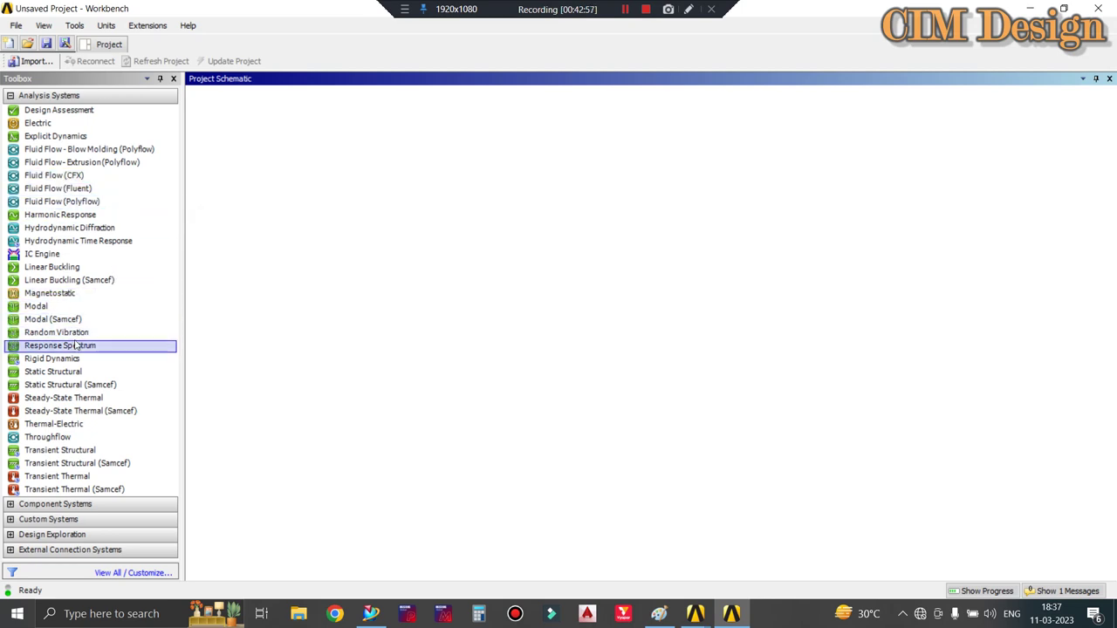
left_click(38, 309)
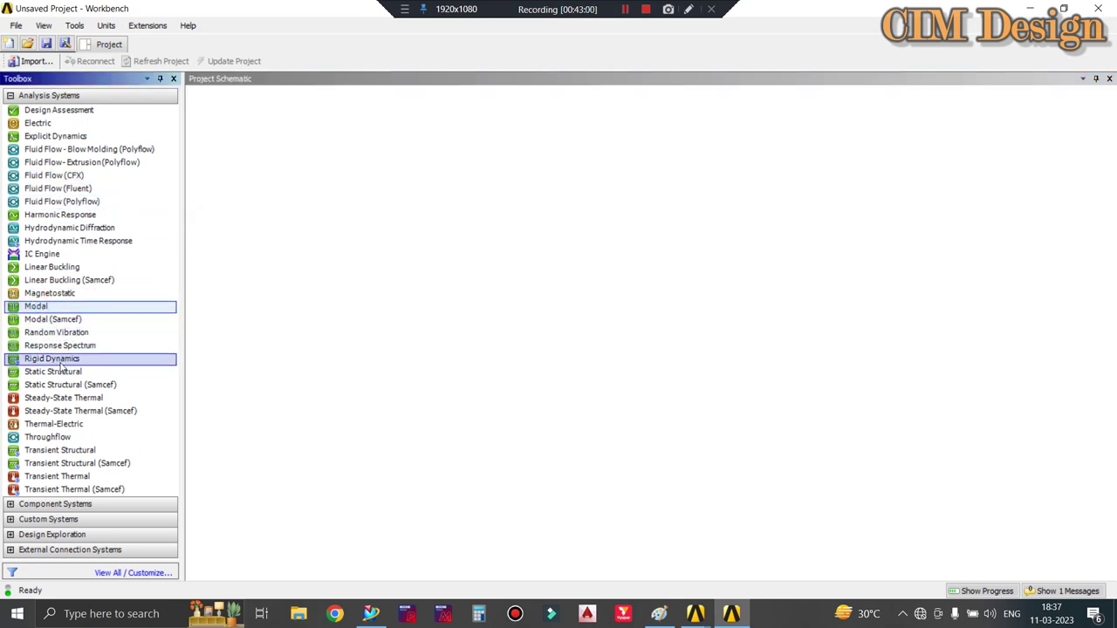
left_click(50, 372)
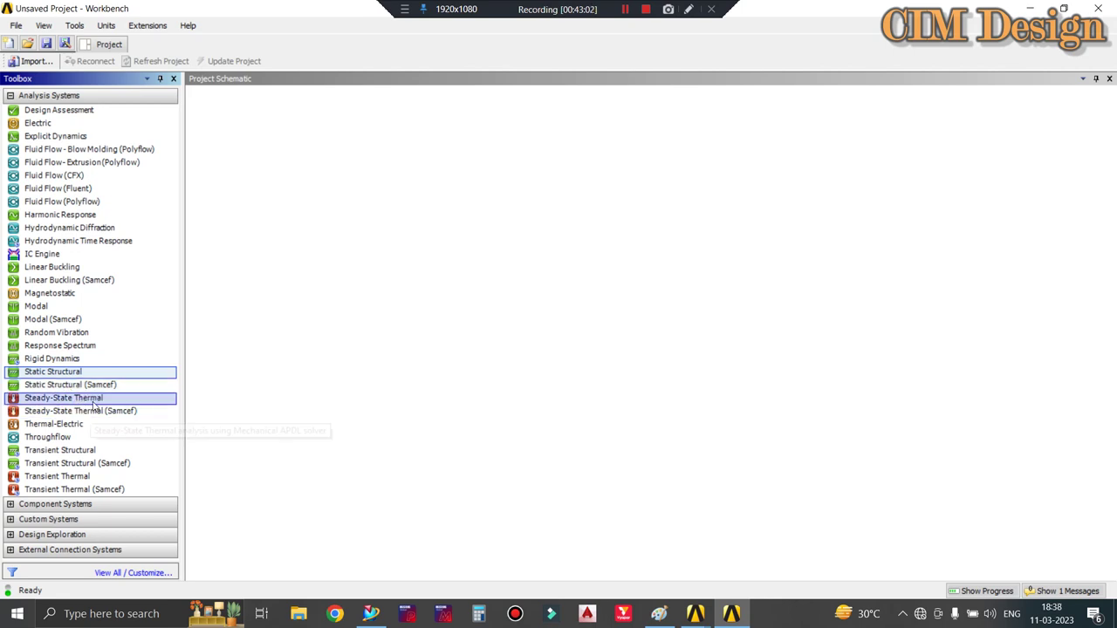
left_click(73, 404)
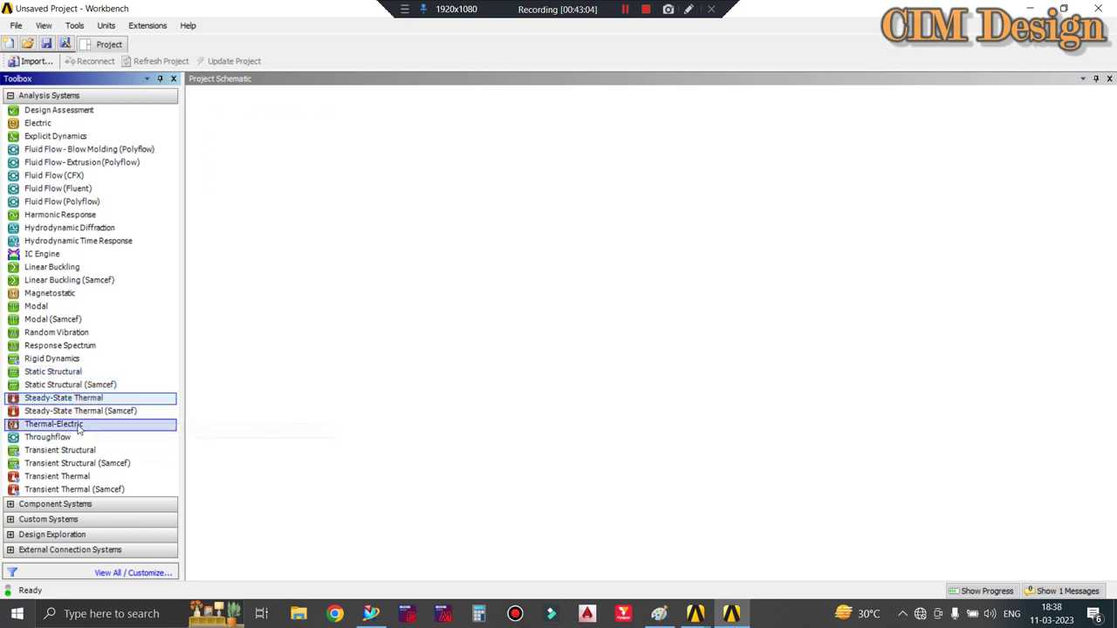
left_click(73, 452)
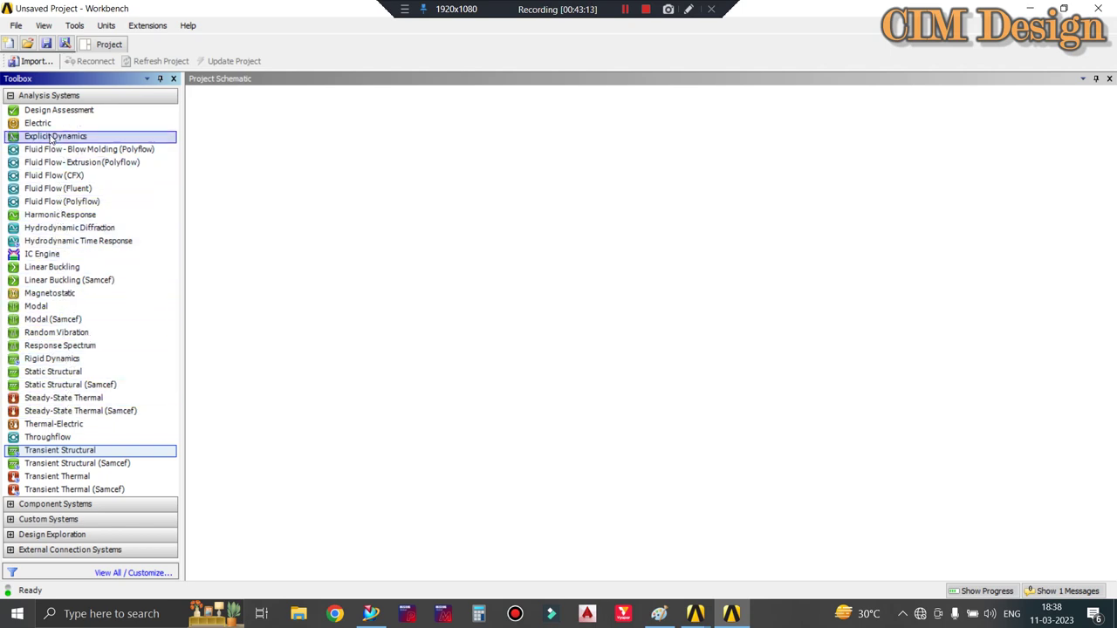
Step: Unfold the four lower Toolbox groups, Component Systems through External Connection Systems, then return to the list top
left_click(11, 506)
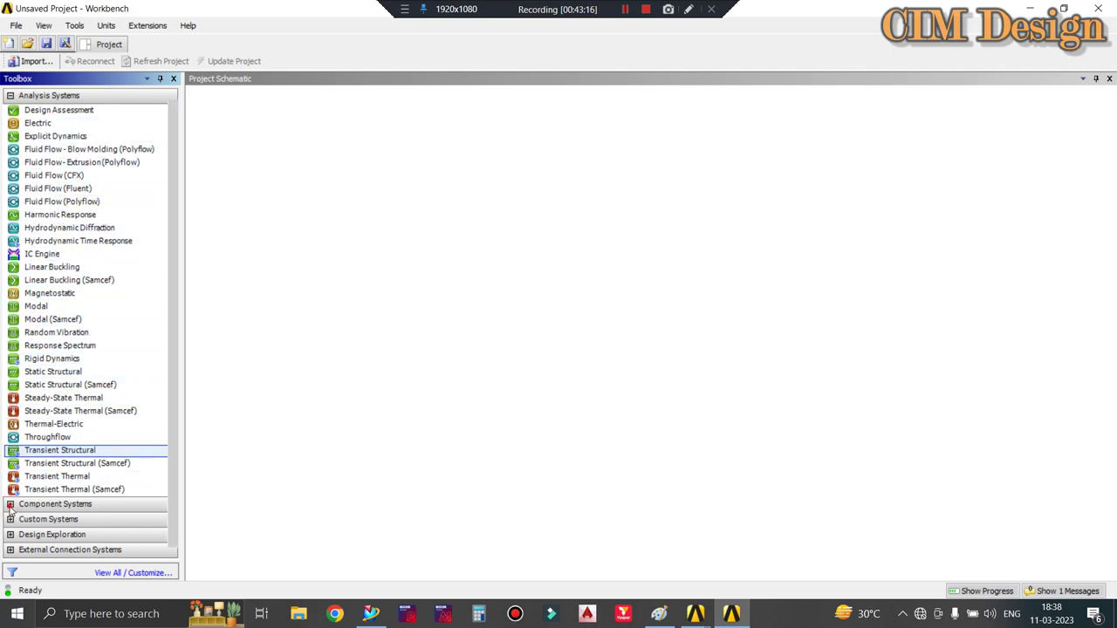
scroll(61, 514, "down", 2)
scroll(63, 517, "down", 3)
scroll(62, 516, "down", 3)
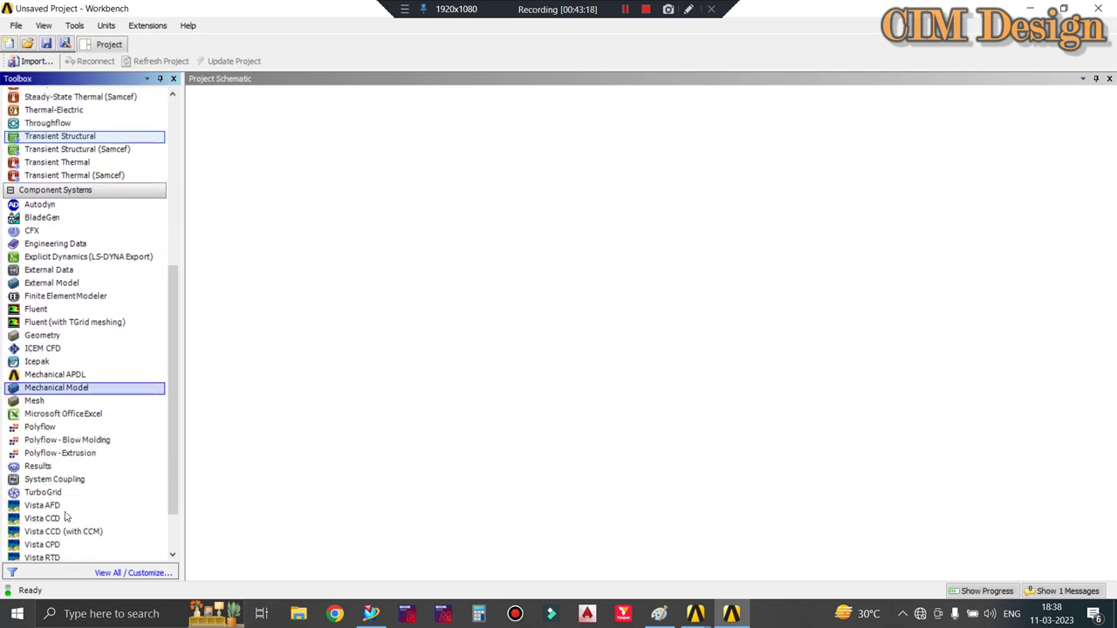
scroll(59, 520, "down", 2)
left_click(11, 522)
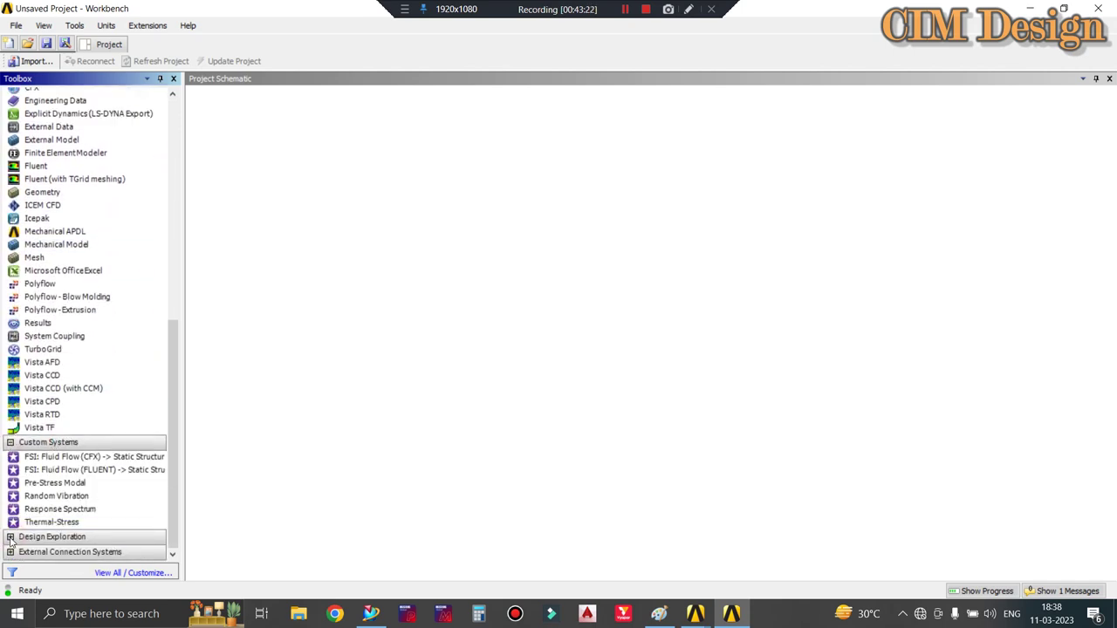
left_click(11, 537)
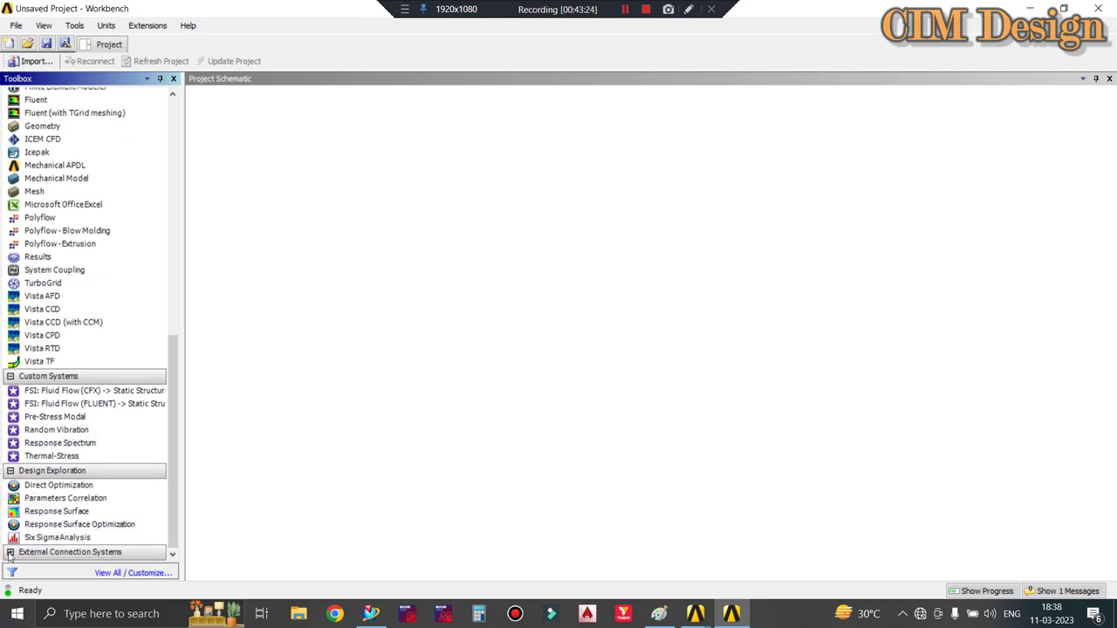
left_click(12, 553)
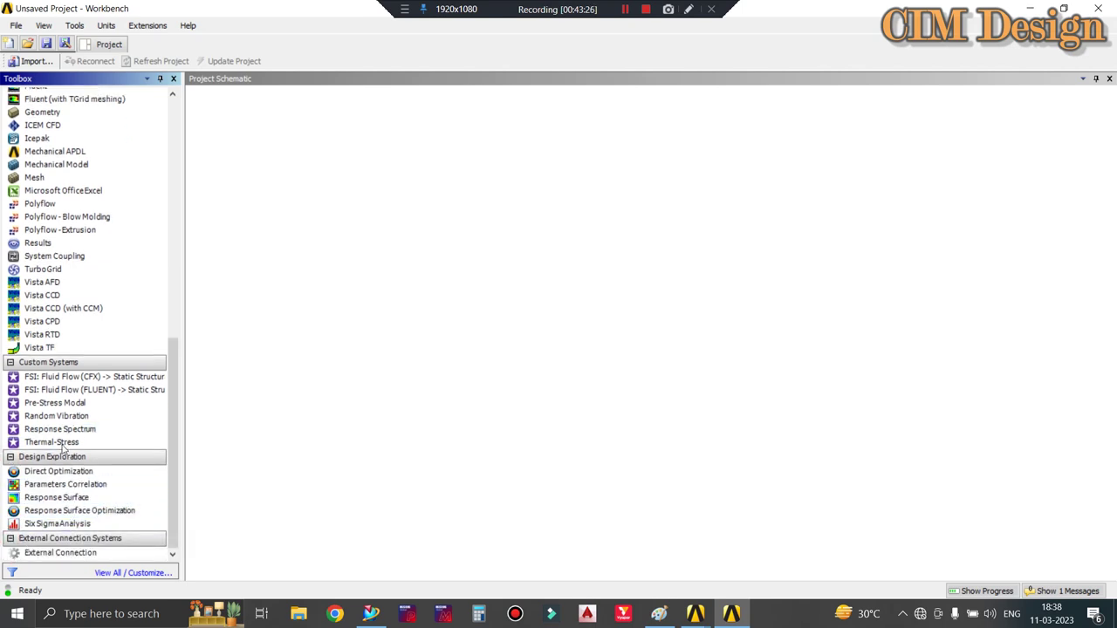
scroll(90, 356, "up", 5)
scroll(91, 353, "up", 5)
scroll(92, 352, "up", 5)
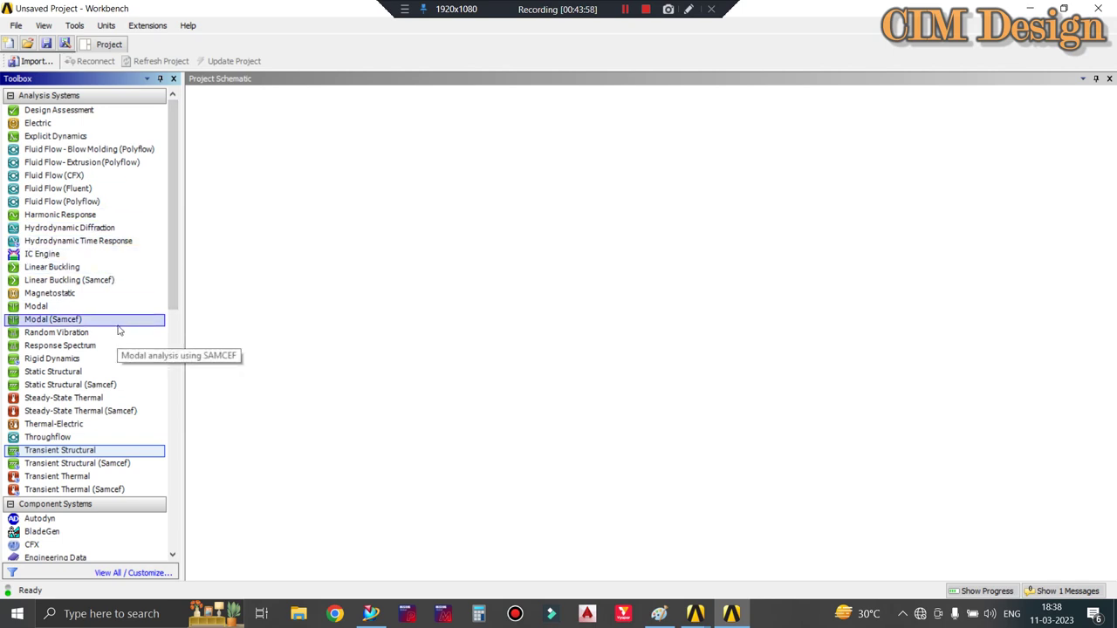
Step: Point out the Modal and Harmonic Response systems, then exit Workbench back to the Mechanical APDL contour
left_click(54, 307)
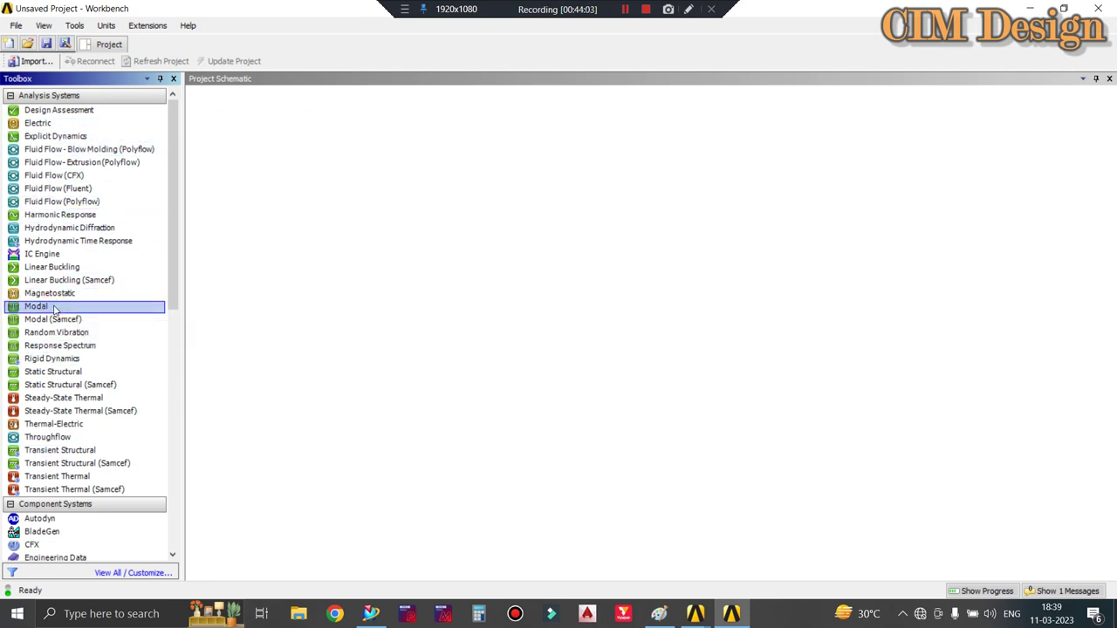
left_click(43, 221)
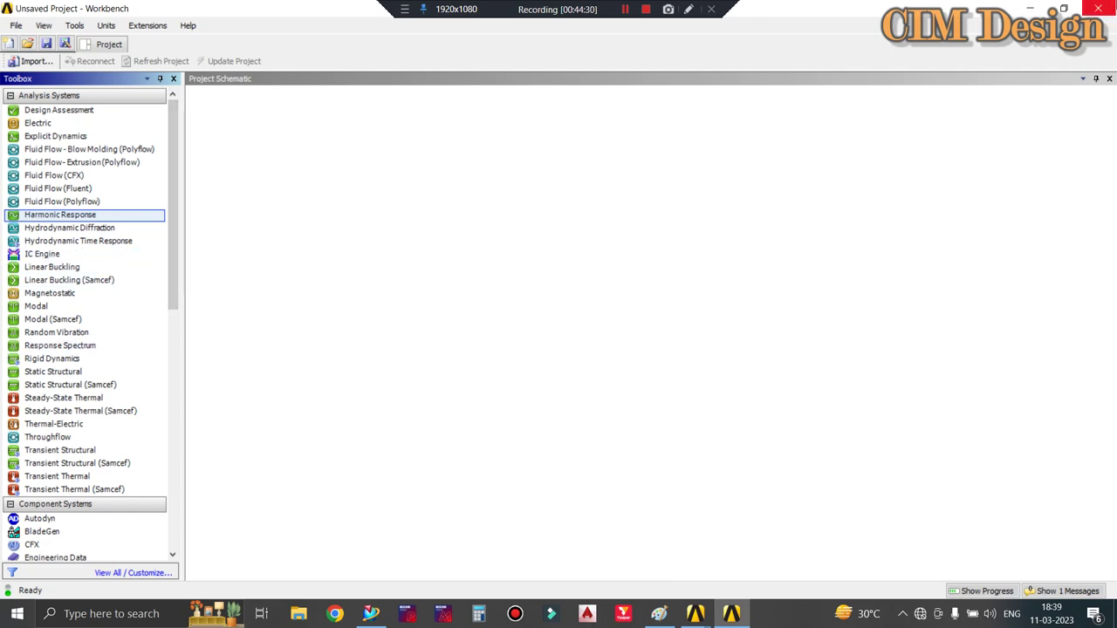
left_click(1098, 7)
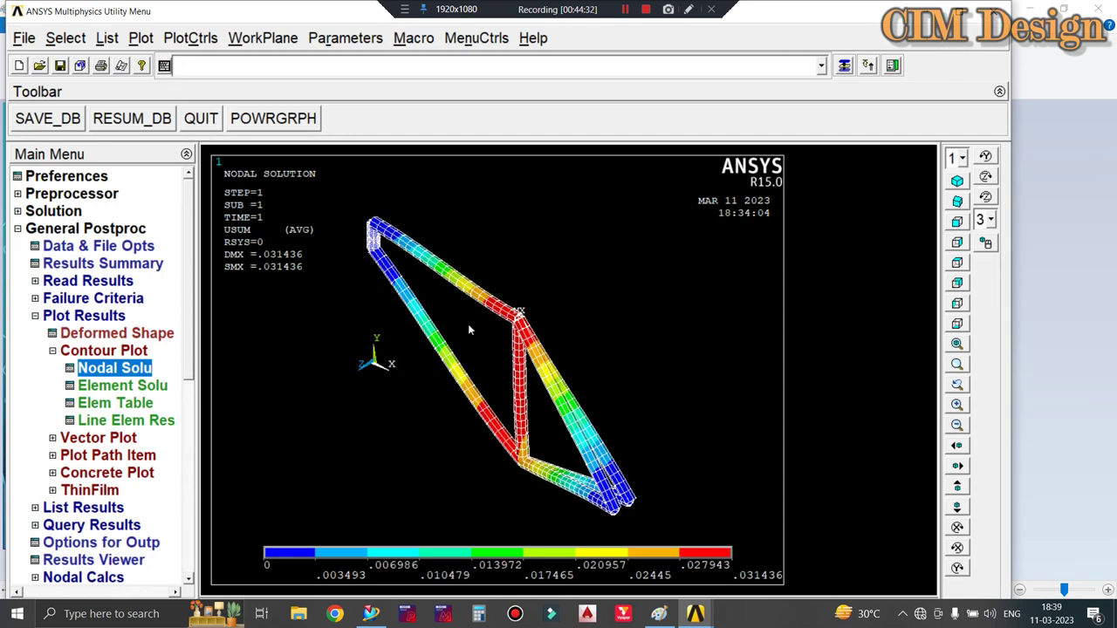